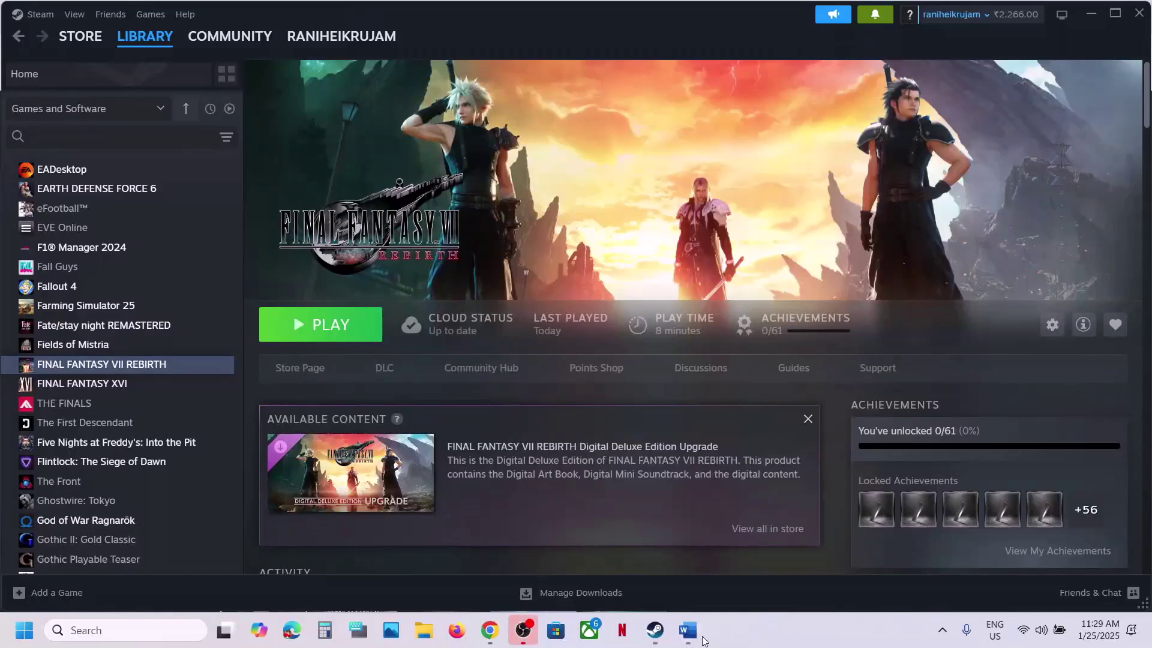
Open the troubleshooting document in Word and review Step 1 on graphics card and DX12 support
{"action": "left_click", "coordinate": [688, 630]}
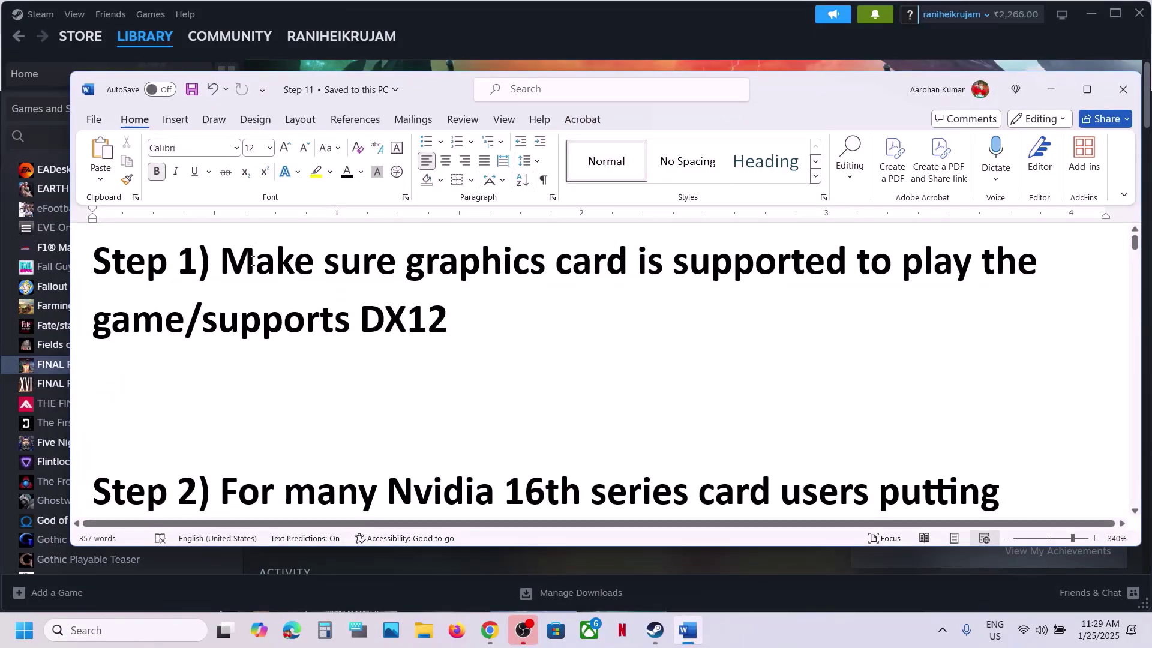
{"action": "left_click_drag", "start_coordinate": [220, 260], "coordinate": [784, 241]}
{"action": "left_click_drag", "start_coordinate": [823, 277], "coordinate": [679, 311]}
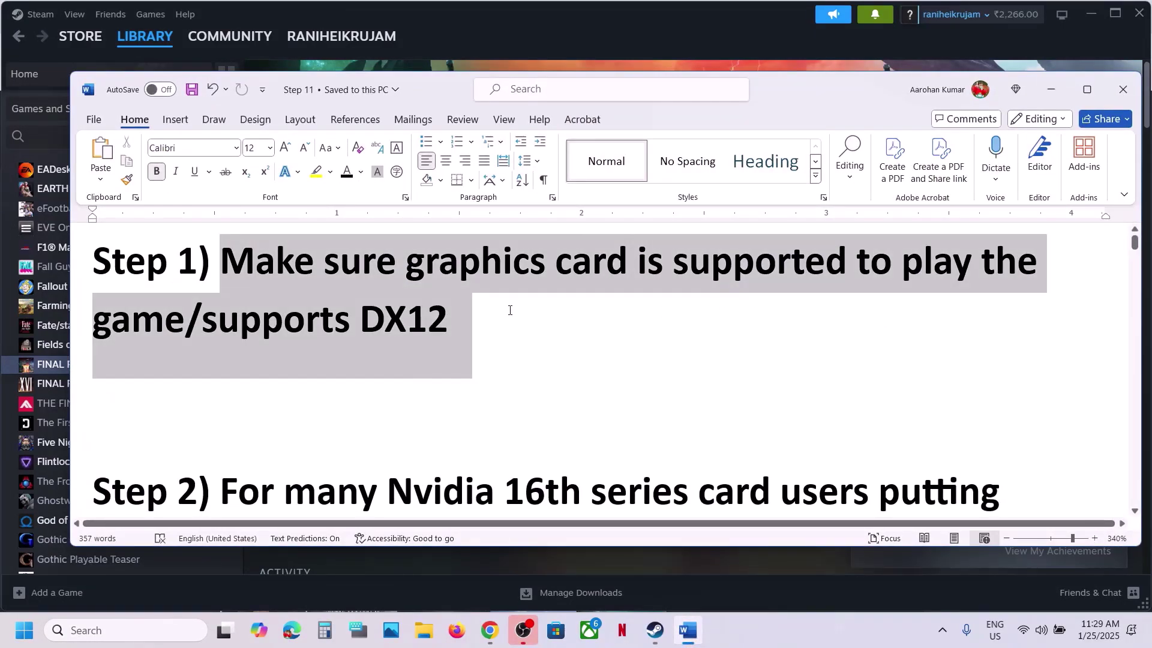
{"action": "left_click_drag", "start_coordinate": [510, 310], "coordinate": [510, 310]}
{"action": "left_click", "coordinate": [1051, 90]}
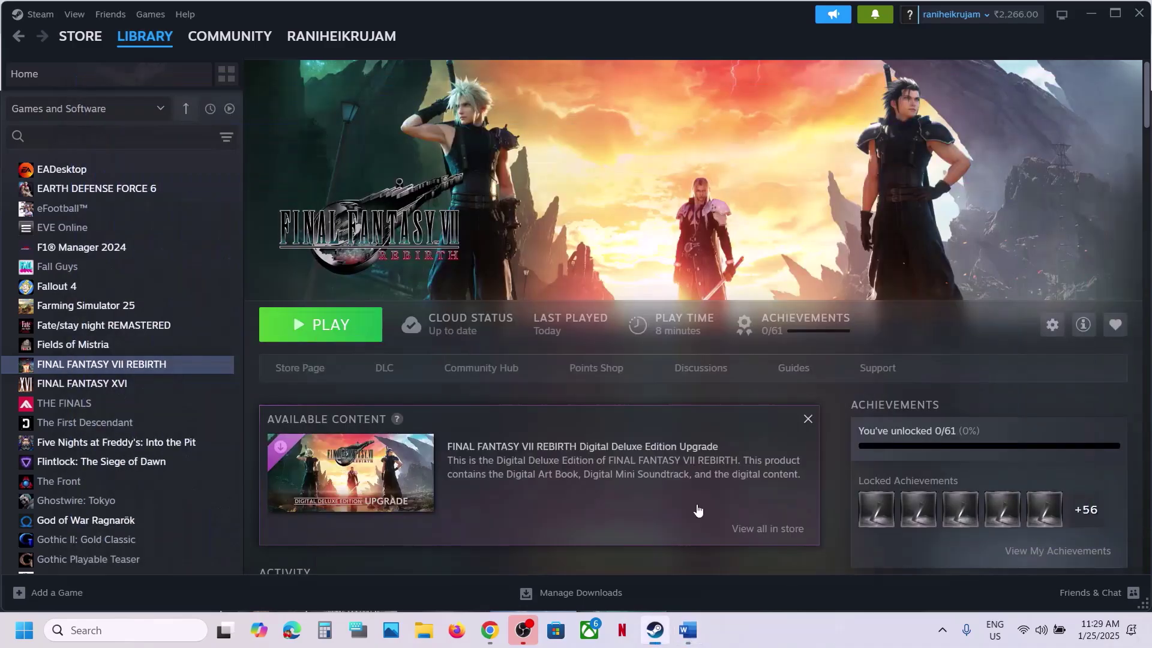
Switch to Chrome and examine the full system requirements on the FINAL FANTASY VII REBIRTH store page, including the minimum additional notes
{"action": "left_click", "coordinate": [490, 629]}
{"action": "scroll", "coordinate": [352, 455], "scroll_direction": "down", "scroll_amount": 15}
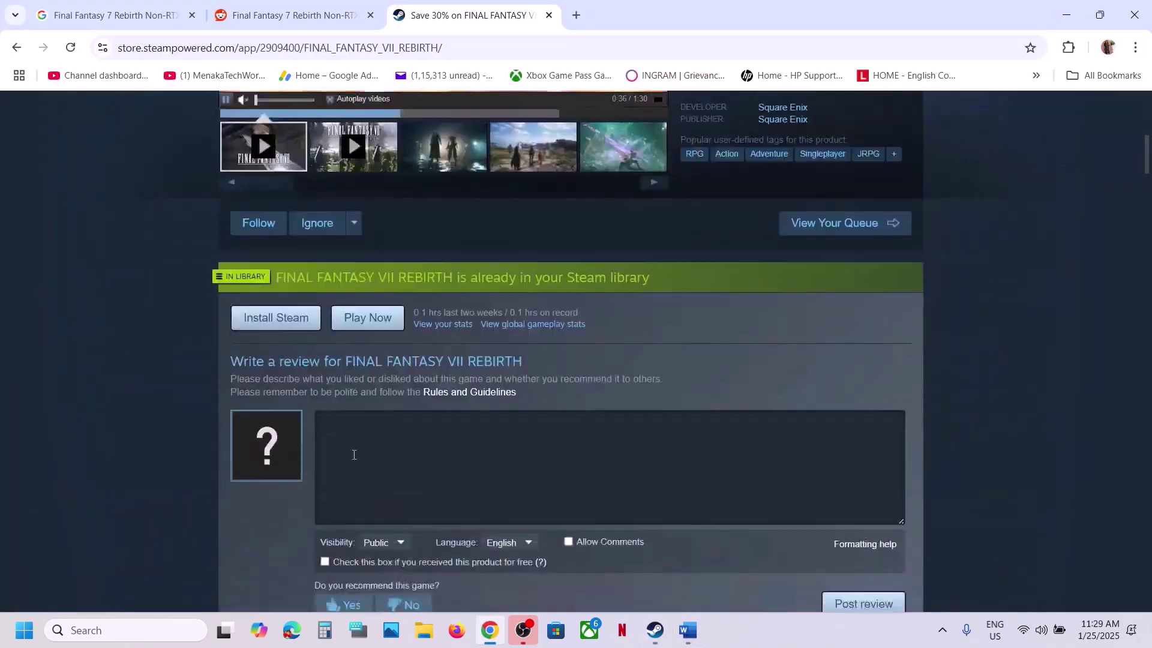
{"action": "scroll", "coordinate": [353, 455], "scroll_direction": "down", "scroll_amount": 15}
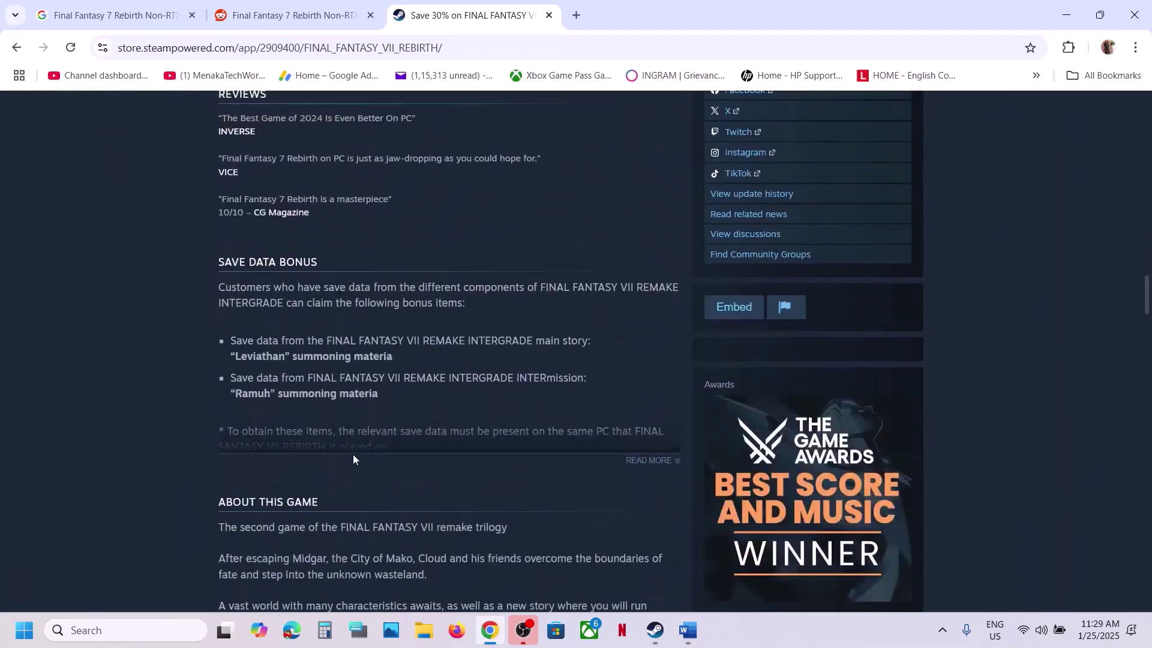
{"action": "scroll", "coordinate": [353, 455], "scroll_direction": "down", "scroll_amount": 15}
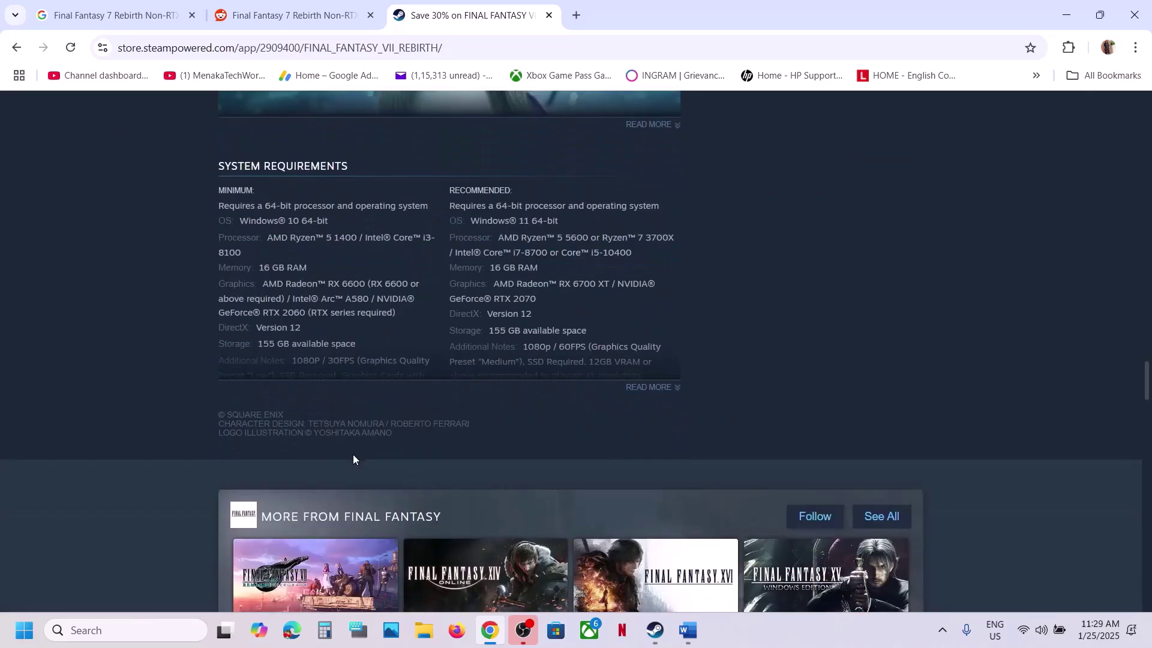
{"action": "left_click", "coordinate": [650, 387]}
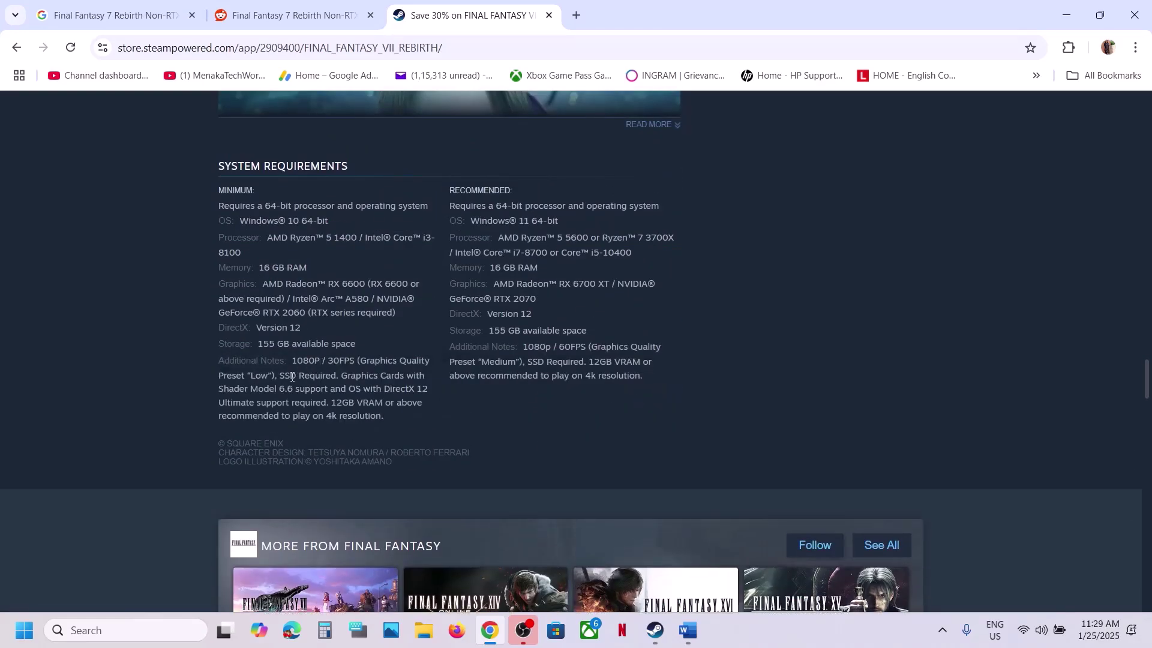
{"action": "mouse_move", "coordinate": [285, 375]}
{"action": "left_mouse_down"}
{"action": "mouse_move", "coordinate": [425, 362]}
{"action": "mouse_move", "coordinate": [275, 389]}
{"action": "mouse_move", "coordinate": [414, 391]}
{"action": "mouse_move", "coordinate": [256, 403]}
{"action": "mouse_move", "coordinate": [398, 403]}
{"action": "mouse_move", "coordinate": [278, 415]}
{"action": "mouse_move", "coordinate": [390, 416]}
{"action": "mouse_move", "coordinate": [296, 371]}
{"action": "left_mouse_up"}
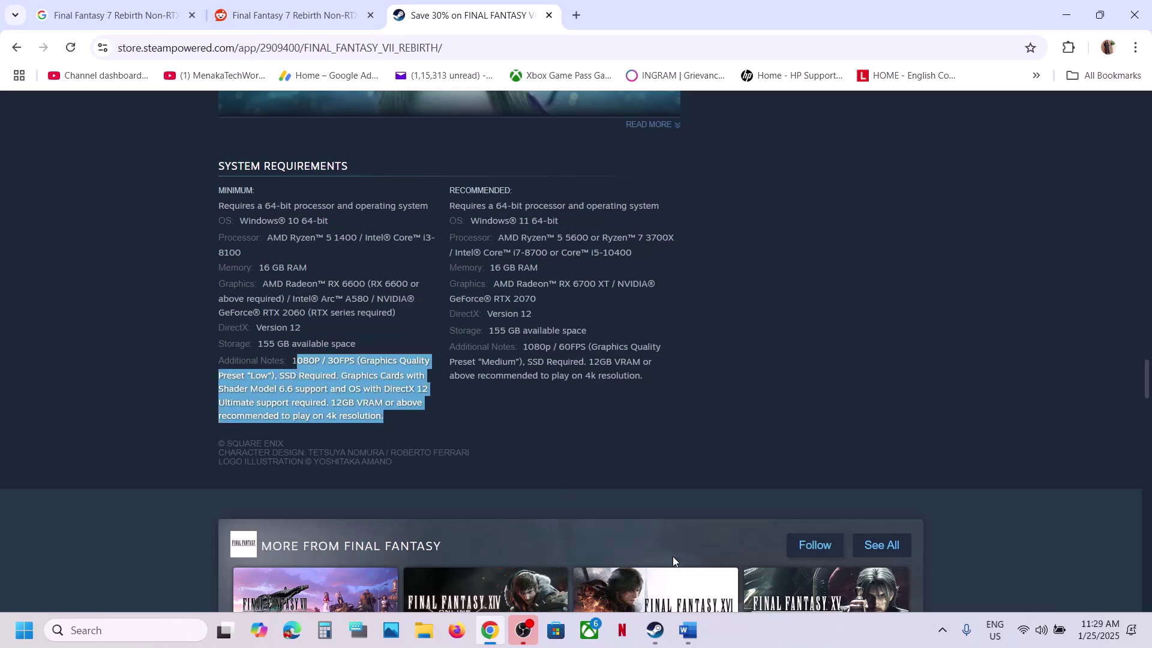
Return to the Word document and highlight the DX12 support requirement in Step 1
{"action": "left_click", "coordinate": [689, 630]}
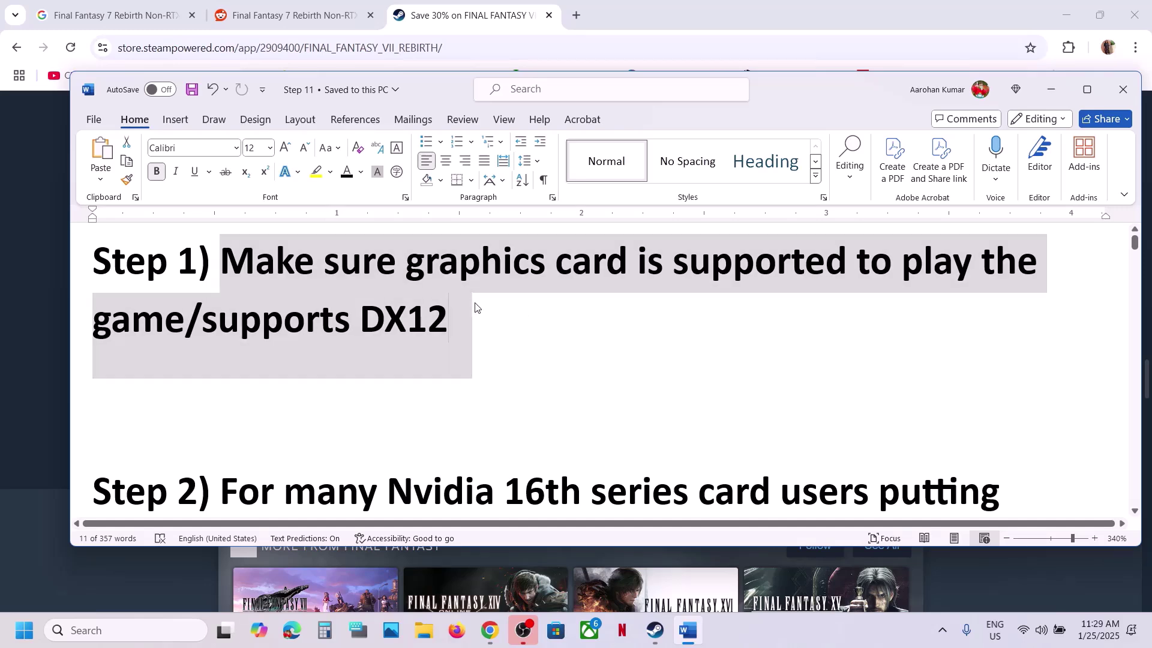
{"action": "left_click_drag", "start_coordinate": [468, 309], "coordinate": [368, 307]}
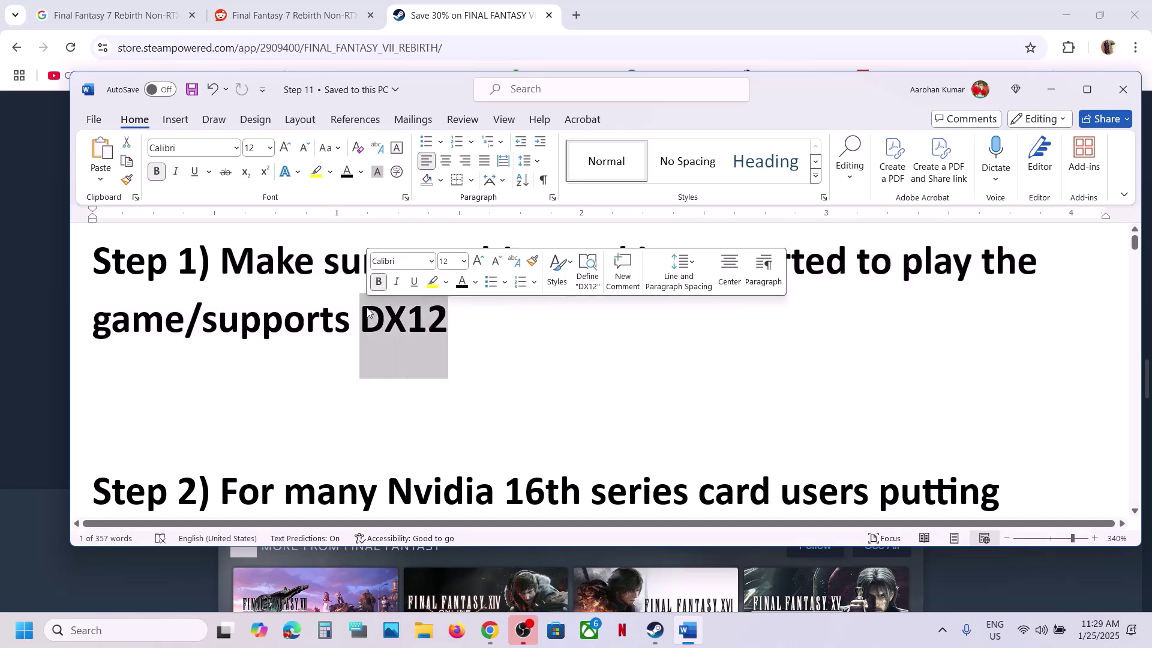
{"action": "left_click", "coordinate": [472, 318]}
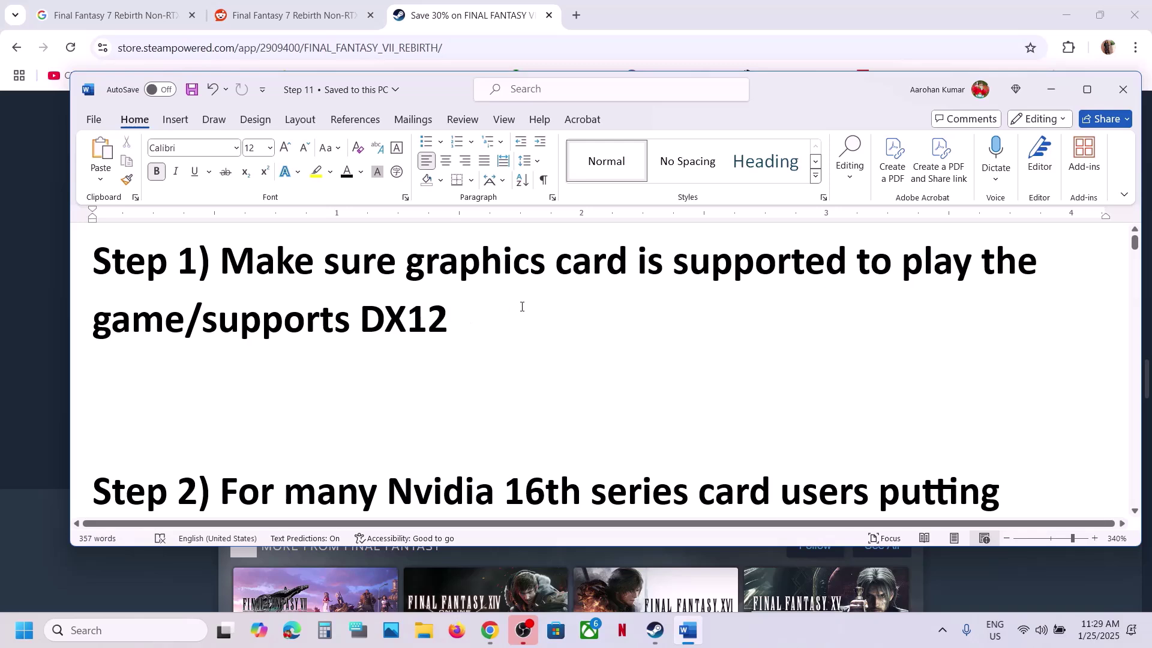
{"action": "left_click_drag", "start_coordinate": [481, 302], "coordinate": [131, 237]}
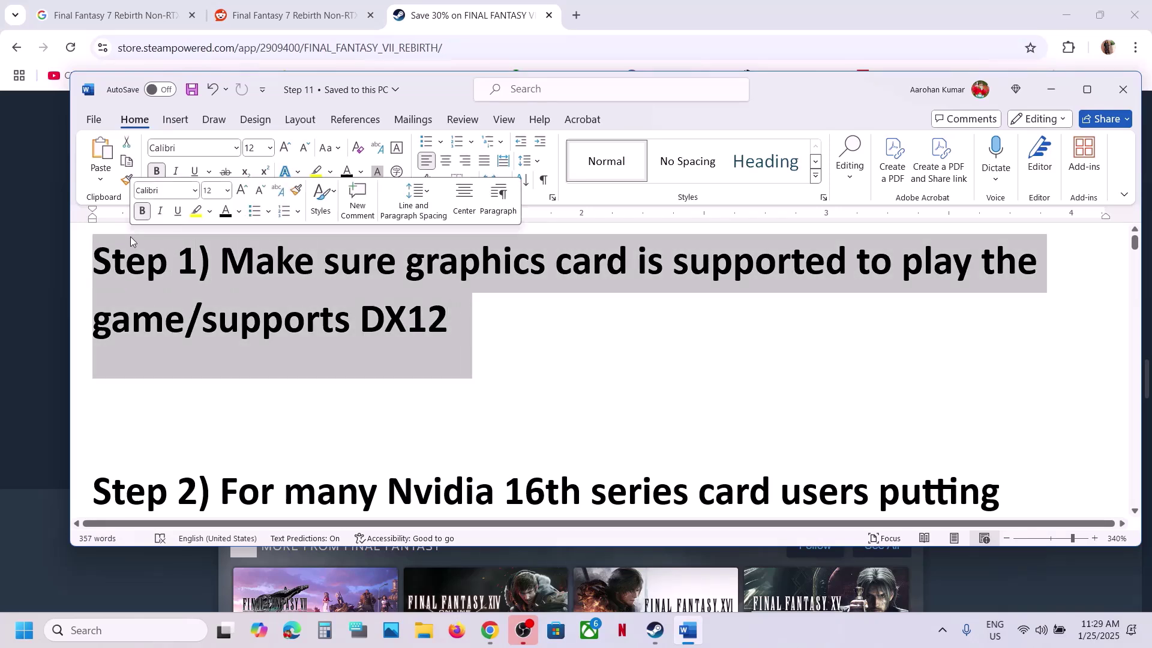
{"action": "left_click", "coordinate": [557, 349]}
Read Step 2 on the d3d12.dll file for Nvidia 16th series cards, including its Win64 destination folder and the own-risk note
{"action": "scroll", "coordinate": [558, 345], "scroll_direction": "down", "scroll_amount": 3}
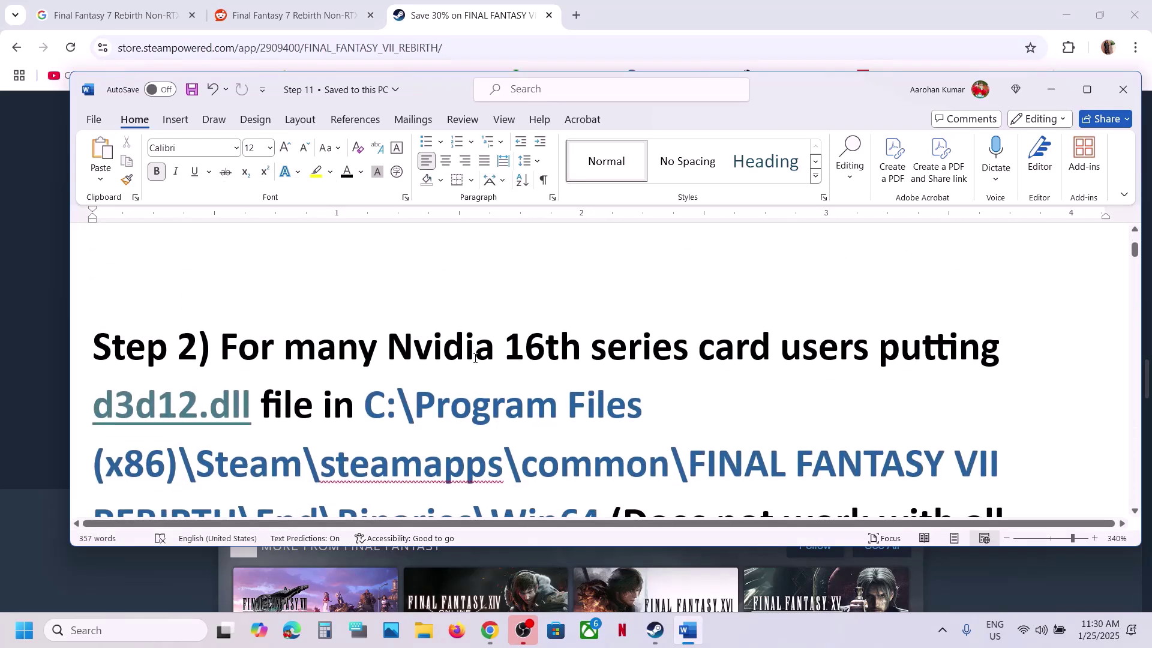
{"action": "left_click_drag", "start_coordinate": [387, 300], "coordinate": [877, 306]}
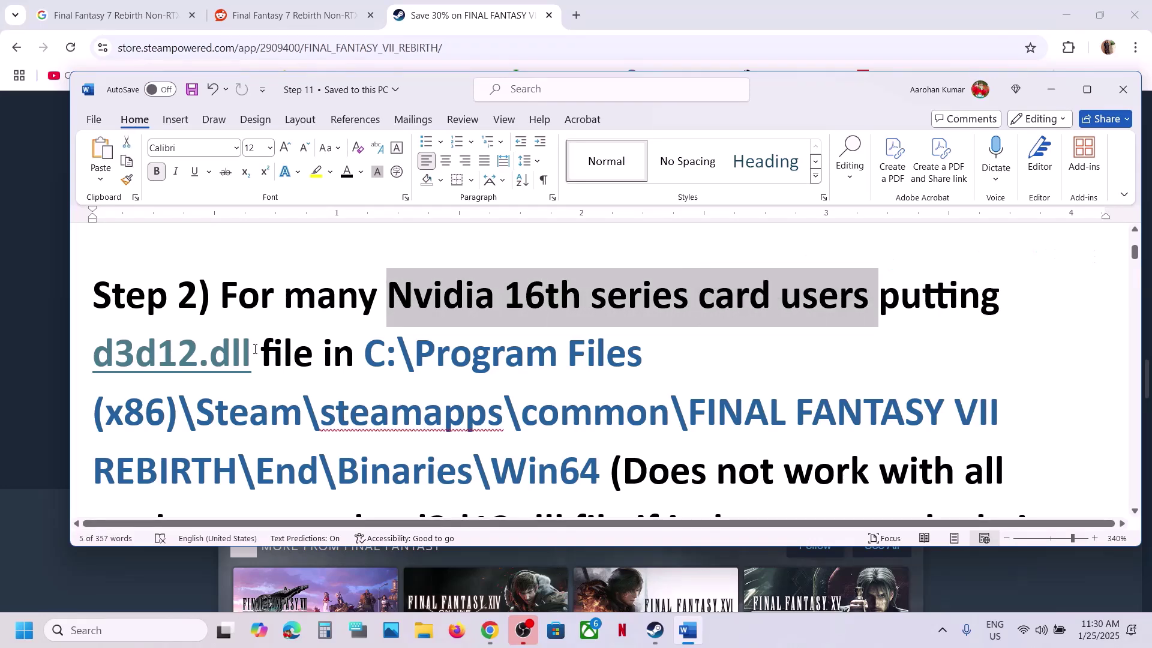
{"action": "left_click_drag", "start_coordinate": [93, 354], "coordinate": [250, 356]}
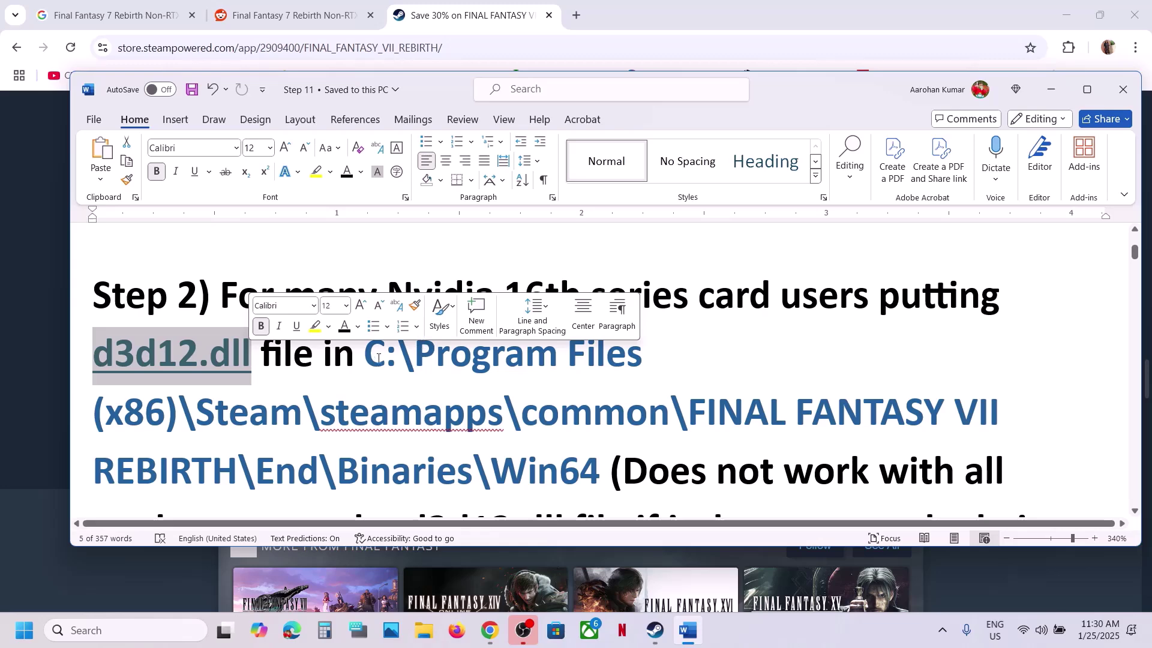
{"action": "left_click_drag", "start_coordinate": [367, 354], "coordinate": [603, 471]}
{"action": "scroll", "coordinate": [590, 463], "scroll_direction": "down", "scroll_amount": 3}
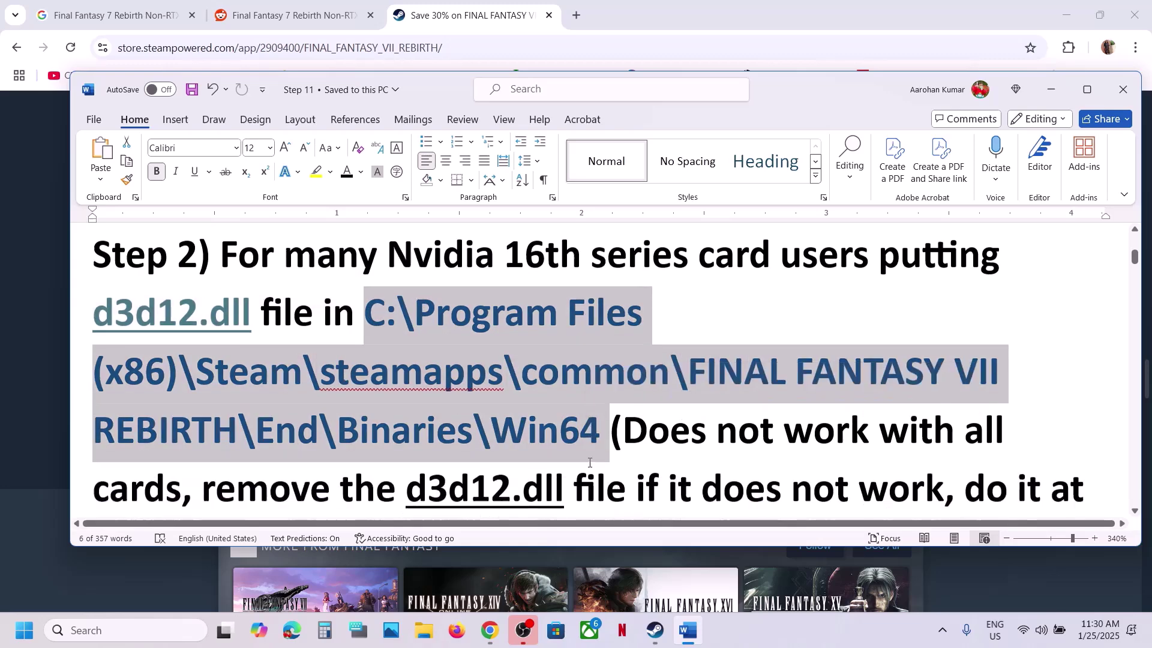
{"action": "left_click_drag", "start_coordinate": [628, 282], "coordinate": [171, 340]}
{"action": "left_click", "coordinate": [166, 340]}
{"action": "scroll", "coordinate": [308, 356], "scroll_direction": "up", "scroll_amount": 3}
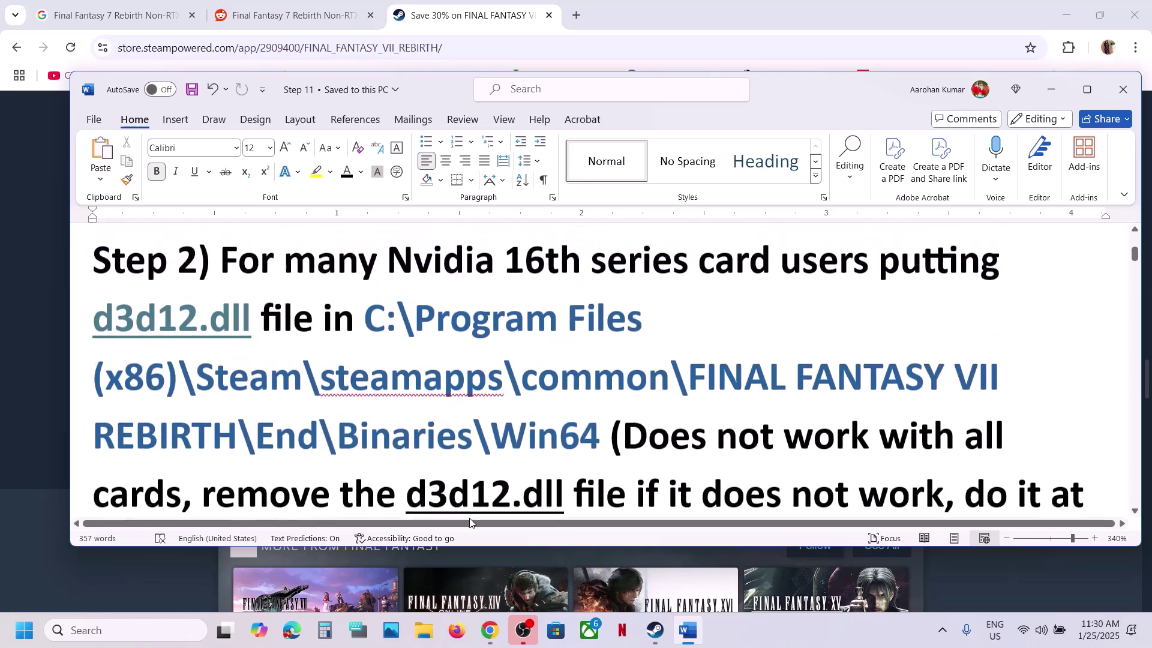
{"action": "scroll", "coordinate": [415, 381], "scroll_direction": "down", "scroll_amount": 2}
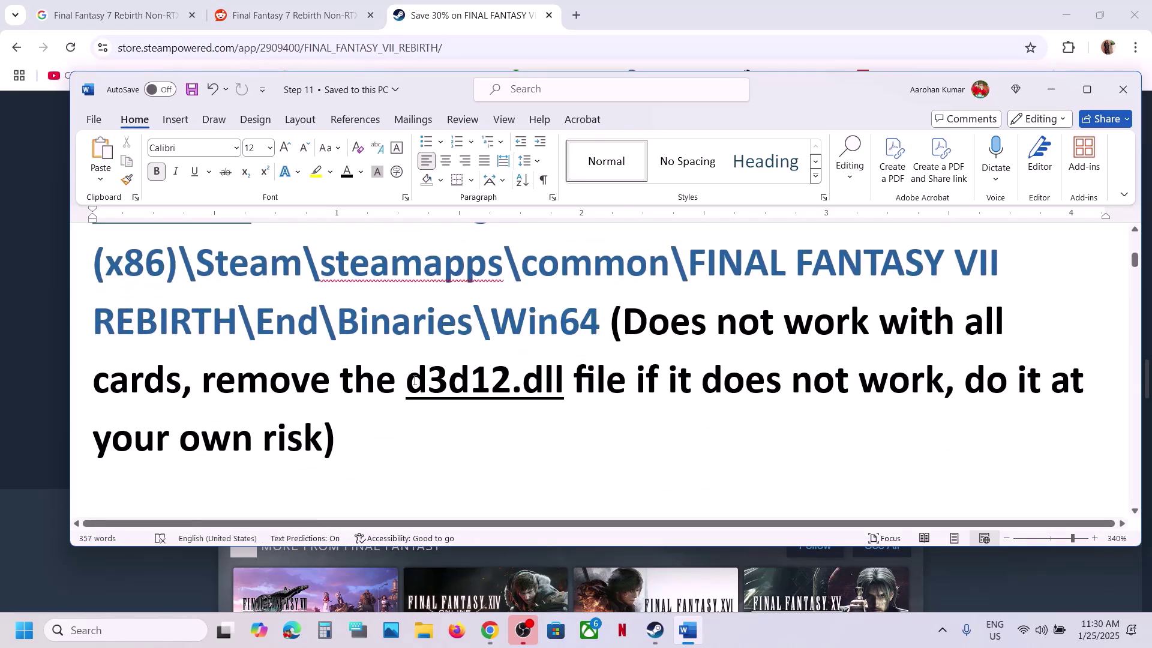
{"action": "left_click_drag", "start_coordinate": [408, 381], "coordinate": [887, 381]}
{"action": "left_click_drag", "start_coordinate": [322, 430], "coordinate": [966, 381]}
{"action": "scroll", "coordinate": [640, 358], "scroll_direction": "up", "scroll_amount": 3}
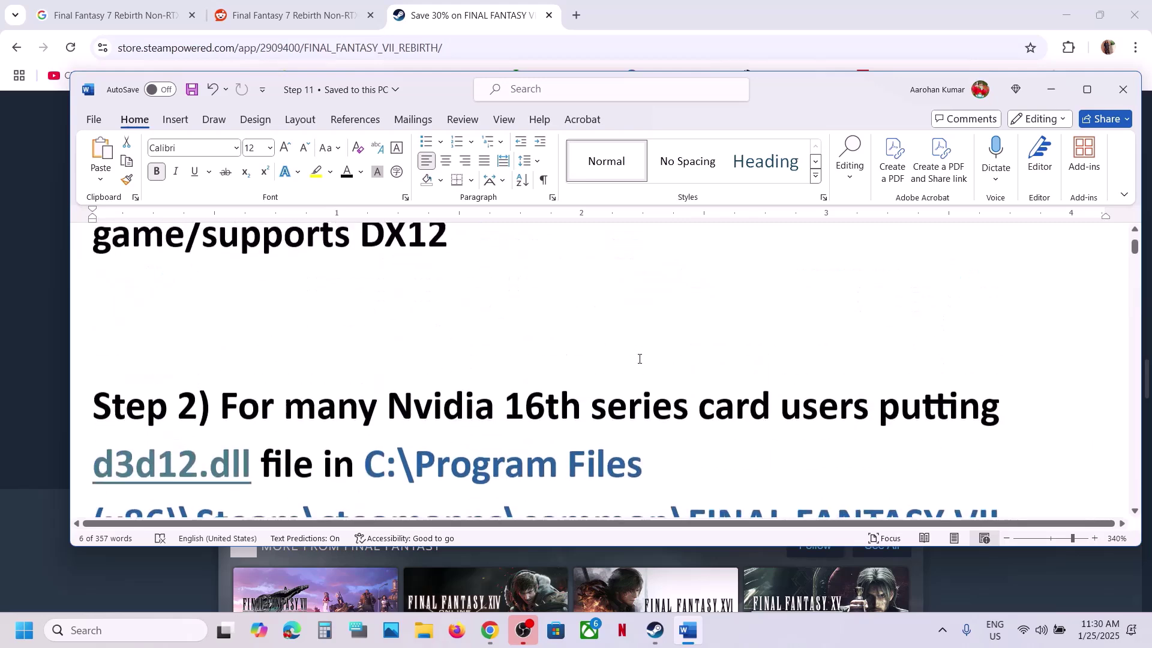
In Chrome, review the Google search for the non-RTX card DX12 workaround and the Reddit post's instructions and 16 Series Card note
{"action": "left_click", "coordinate": [142, 16]}
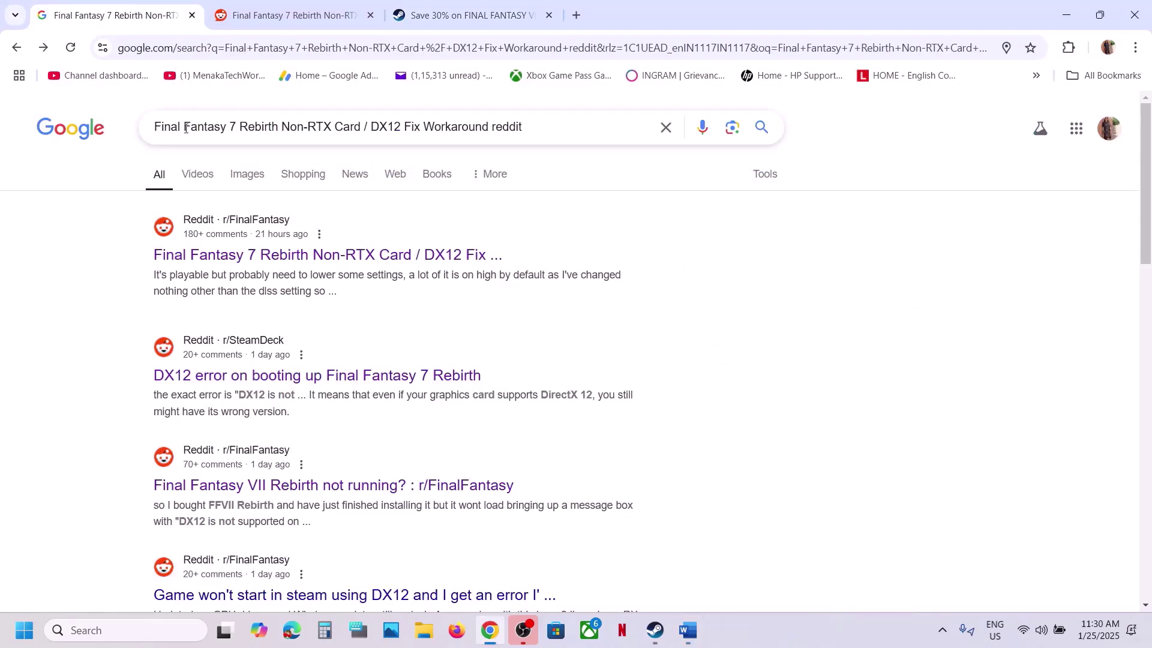
{"action": "left_click_drag", "start_coordinate": [157, 126], "coordinate": [487, 124]}
{"action": "left_click", "coordinate": [532, 124]}
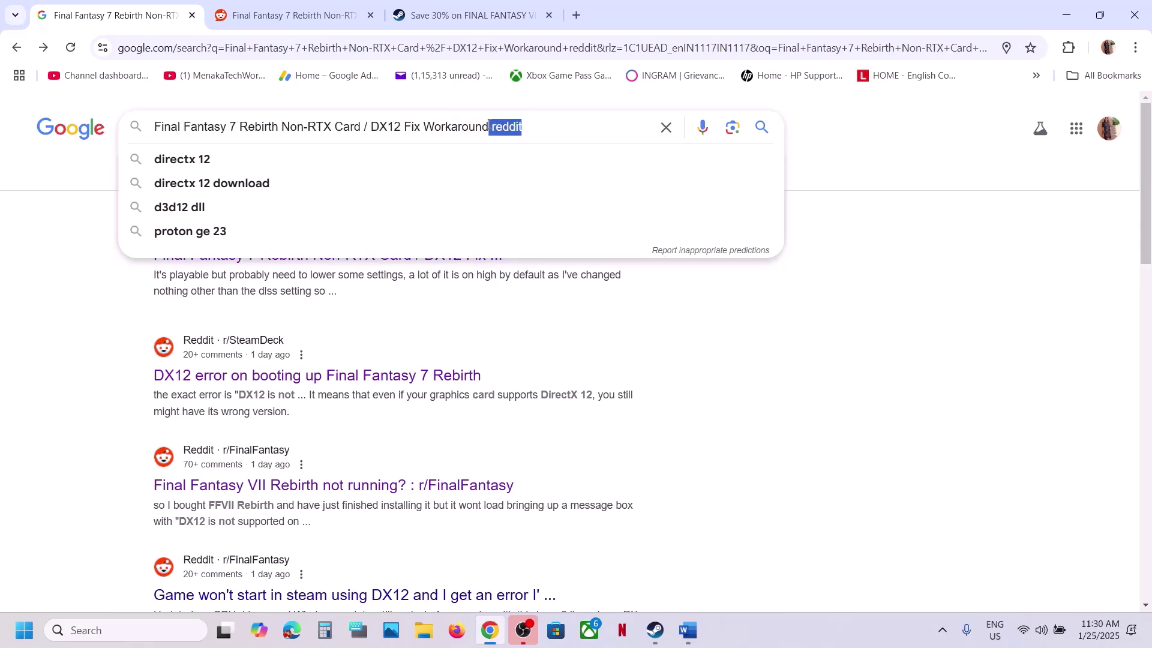
{"action": "left_click", "coordinate": [90, 263]}
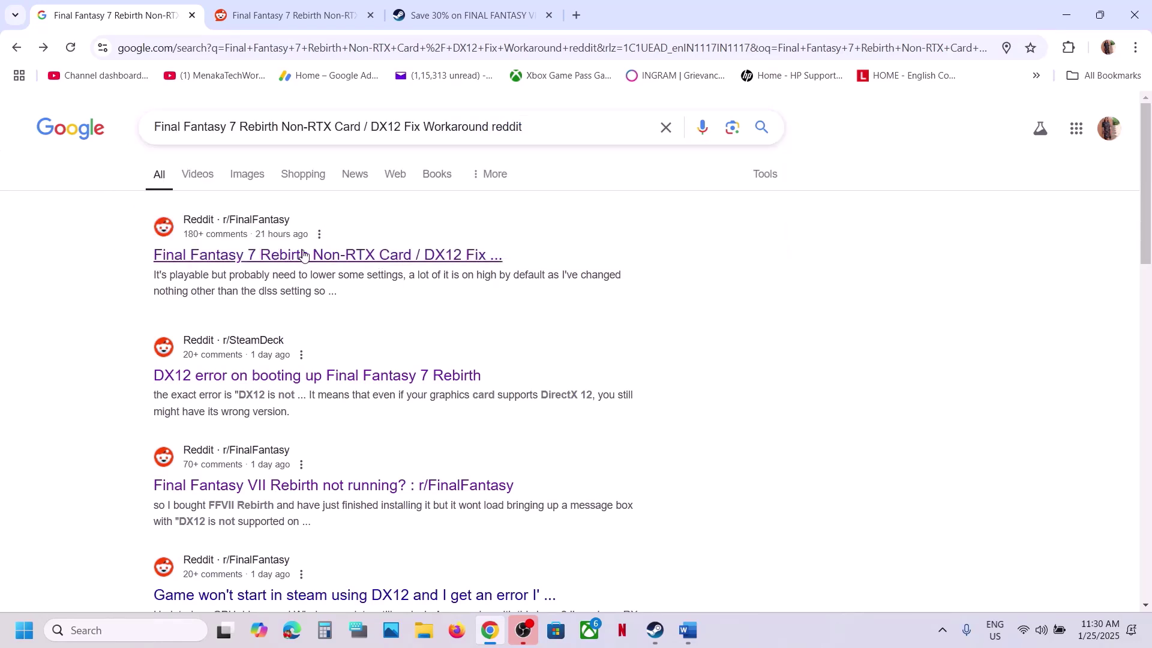
{"action": "left_click", "coordinate": [304, 16]}
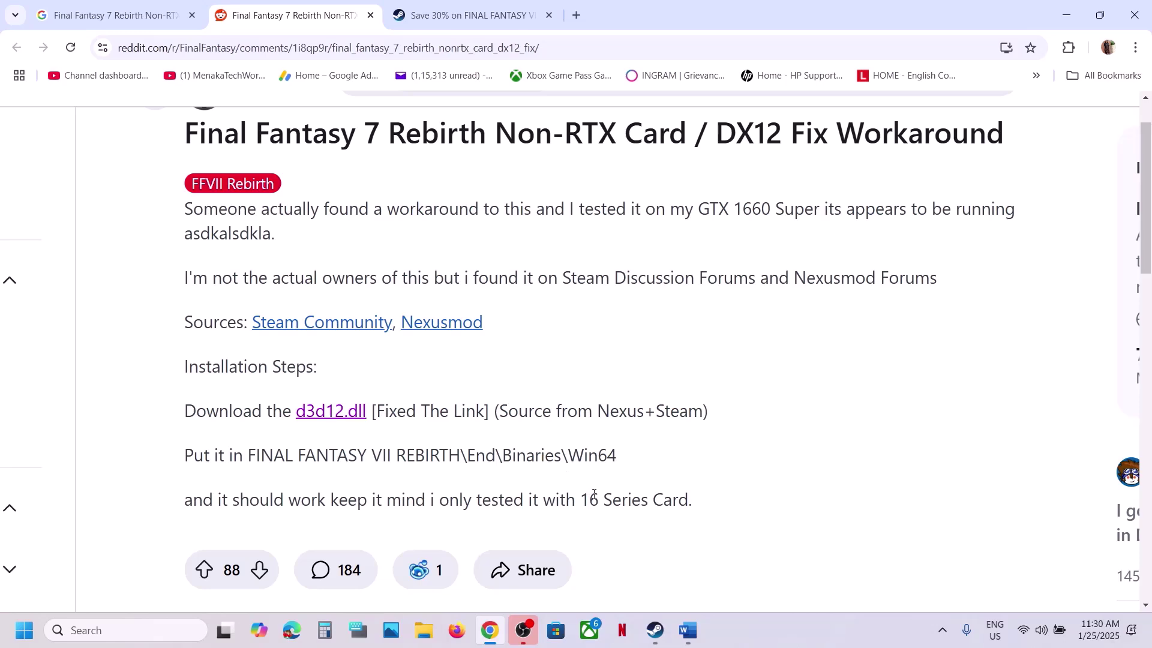
{"action": "left_click_drag", "start_coordinate": [584, 500], "coordinate": [681, 497]}
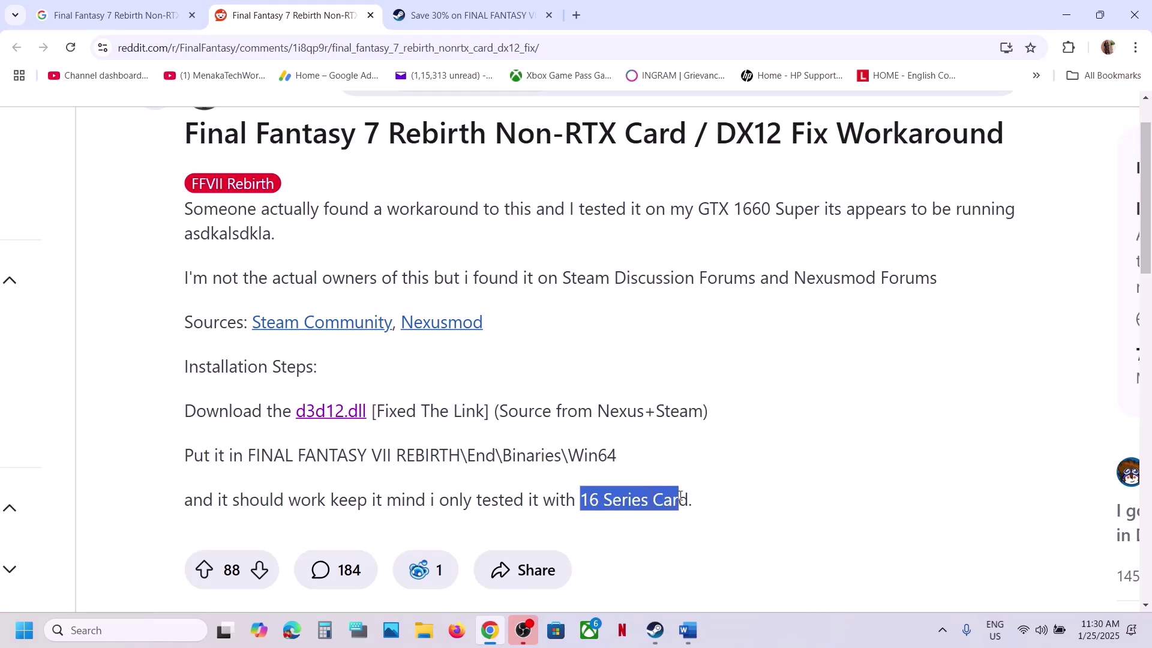
Go back to the Word document, maximize it and highlight the d3d11 option in Step 3
{"action": "mouse_move", "coordinate": [688, 627]}
{"action": "left_click", "coordinate": [685, 553]}
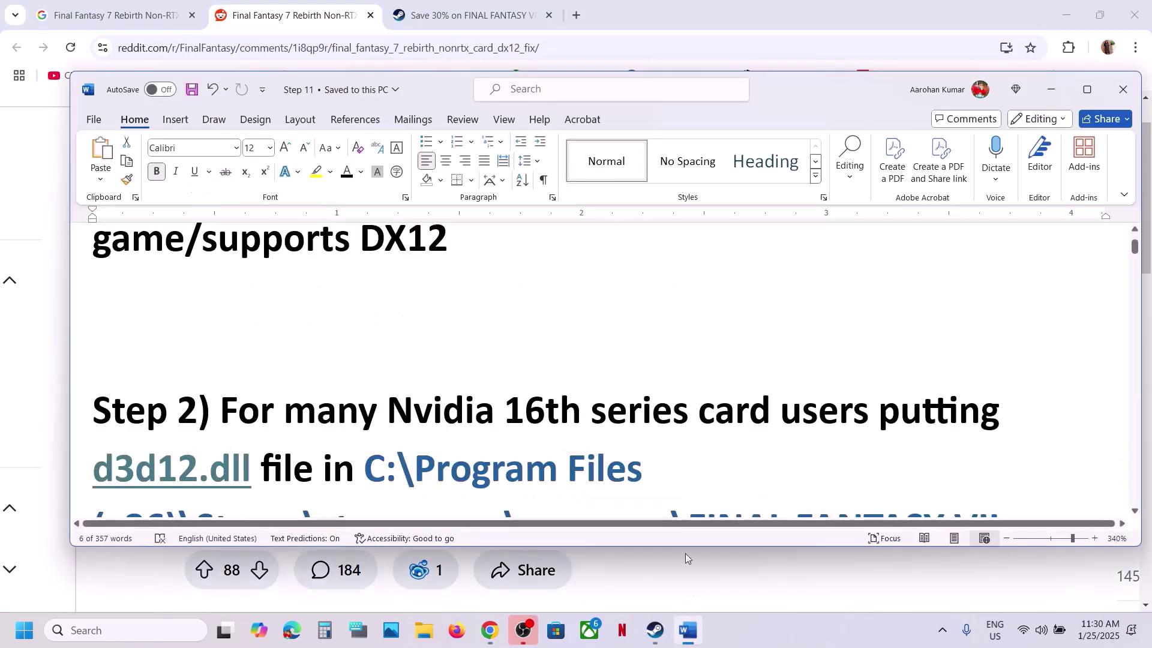
{"action": "scroll", "coordinate": [468, 382], "scroll_direction": "down", "scroll_amount": 2}
{"action": "scroll", "coordinate": [468, 382], "scroll_direction": "down", "scroll_amount": 5}
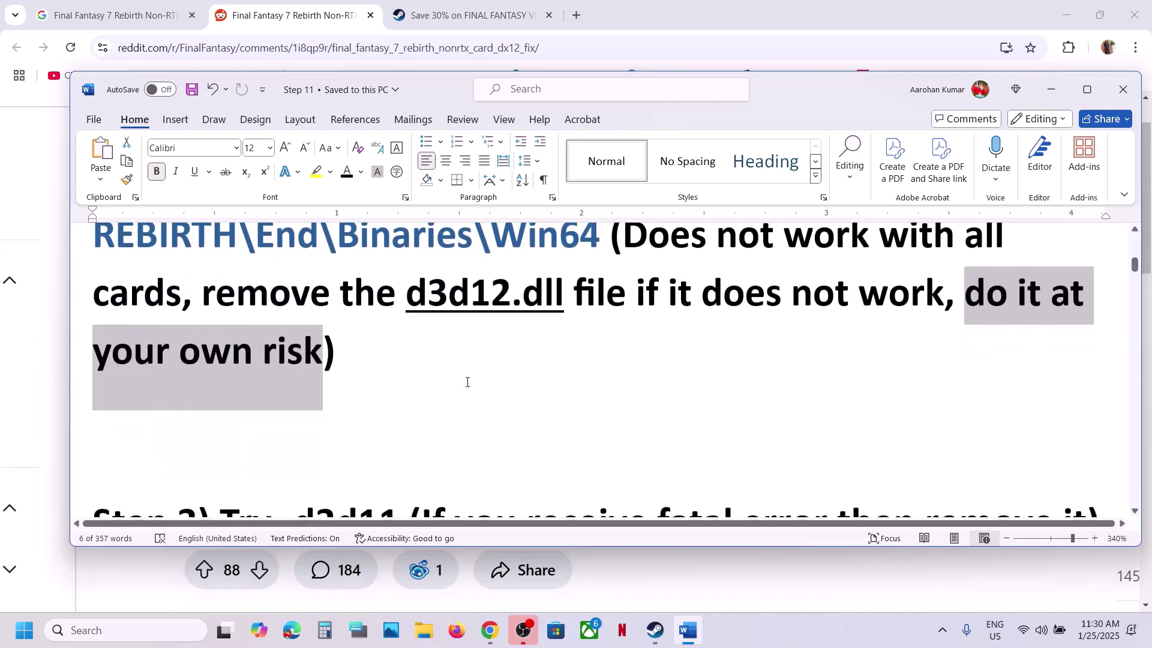
{"action": "left_click", "coordinate": [1087, 89]}
{"action": "scroll", "coordinate": [459, 365], "scroll_direction": "up", "scroll_amount": 2}
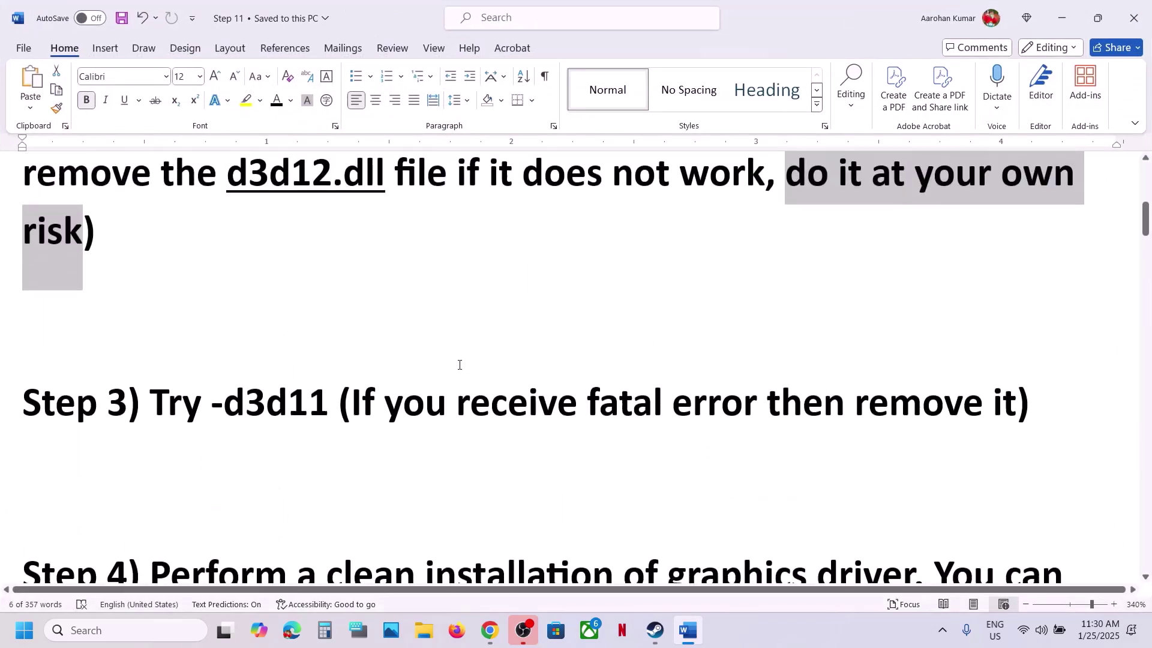
{"action": "double_click", "coordinate": [232, 411]}
In Steam, set the launch options of FINAL FANTASY VII REBIRTH to -d3d11 and launch the game to test it
{"action": "key", "text": "alt+Tab"}
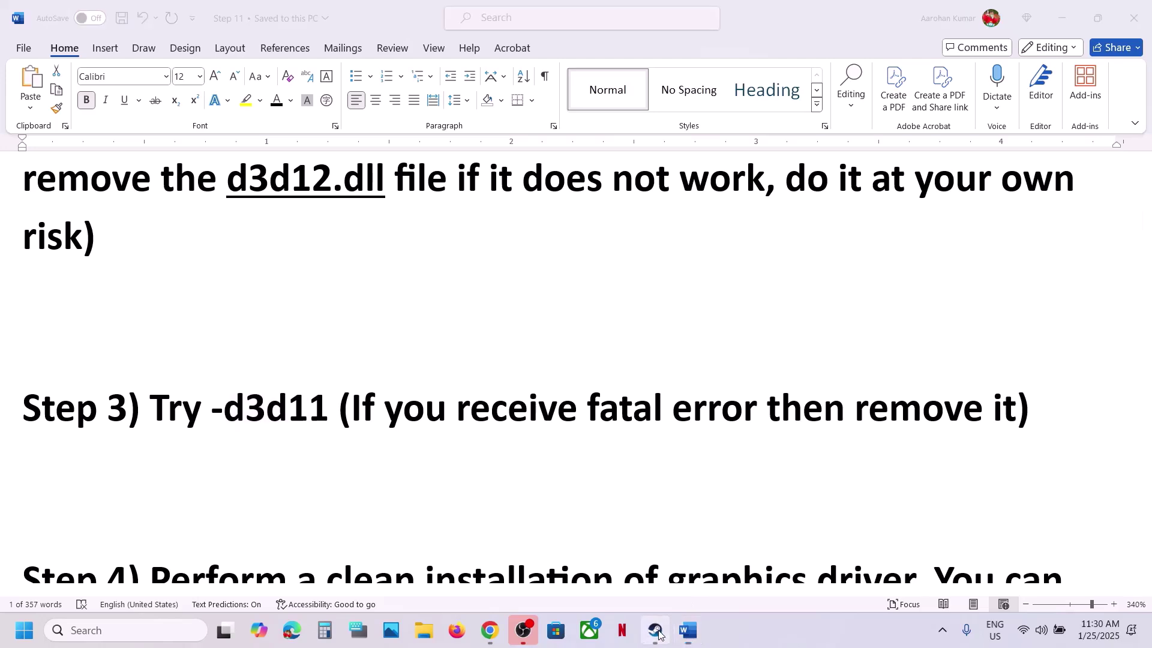
{"action": "right_click", "coordinate": [161, 362]}
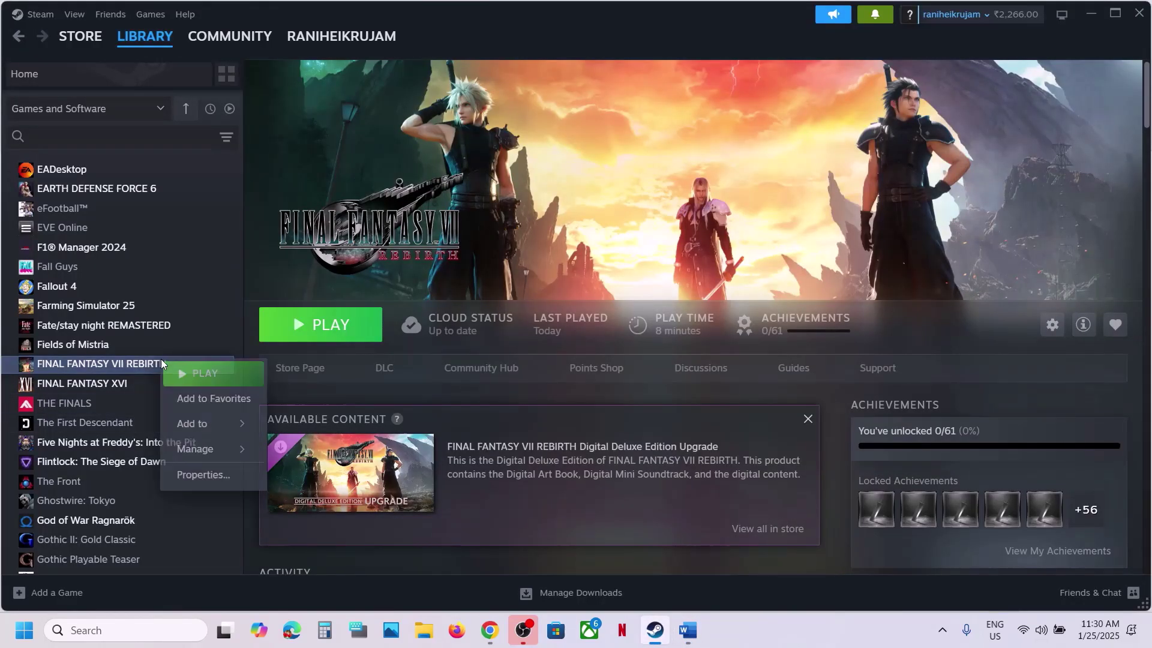
{"action": "left_click", "coordinate": [223, 475]}
{"action": "left_click", "coordinate": [465, 391]}
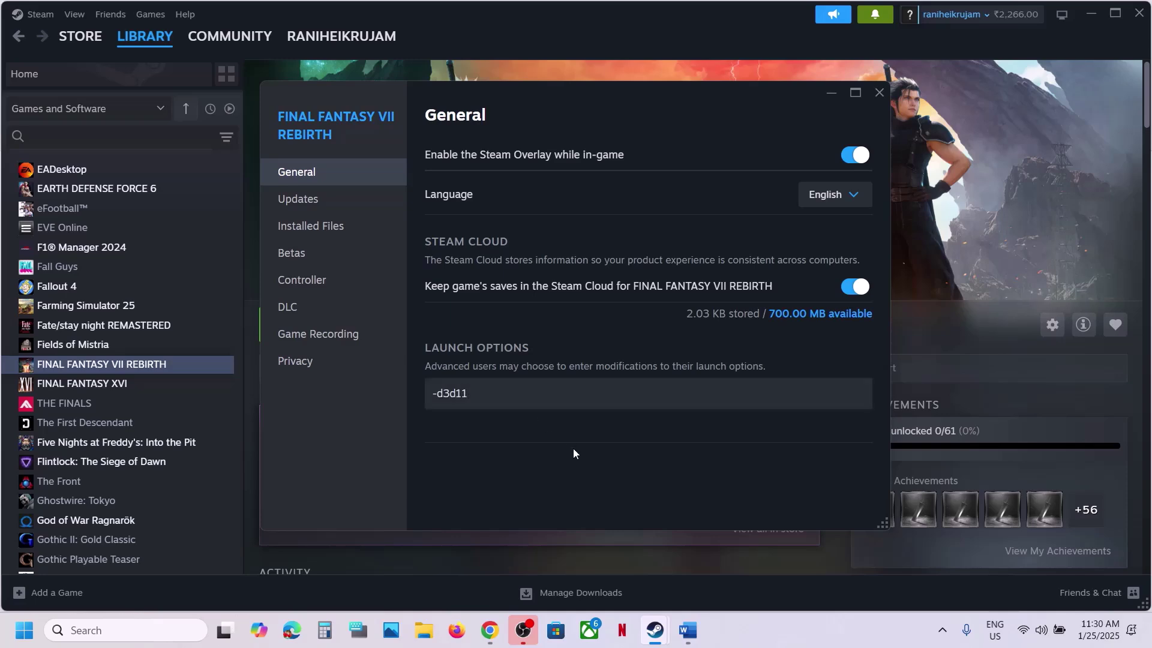
{"action": "left_click", "coordinate": [879, 93]}
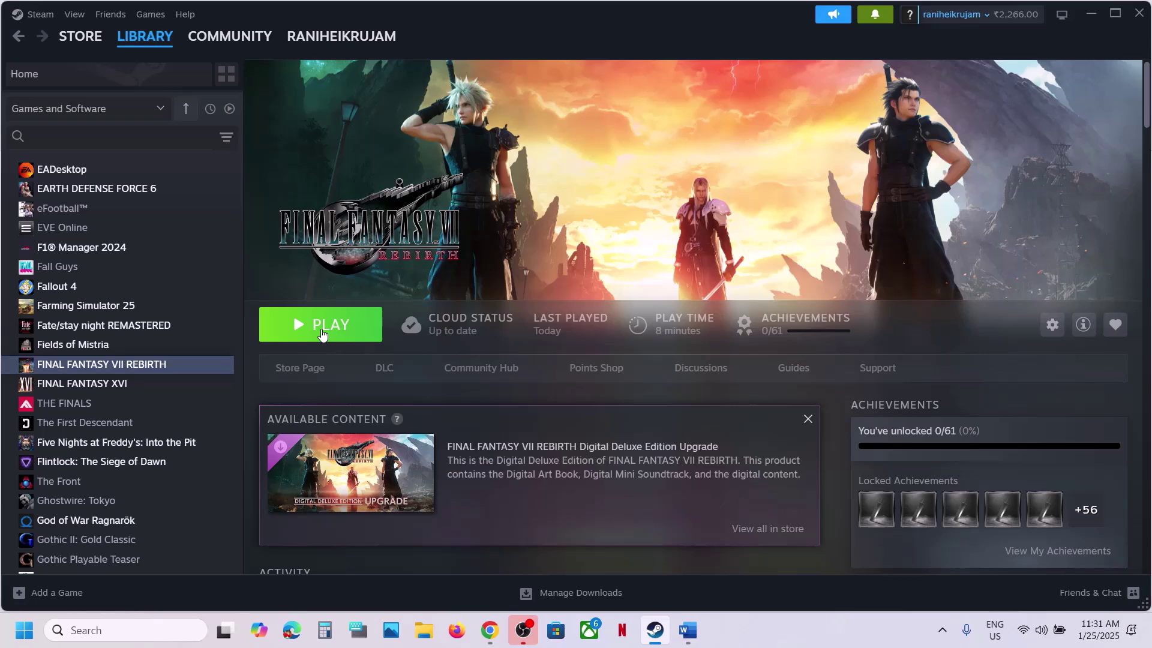
{"action": "left_click", "coordinate": [323, 334]}
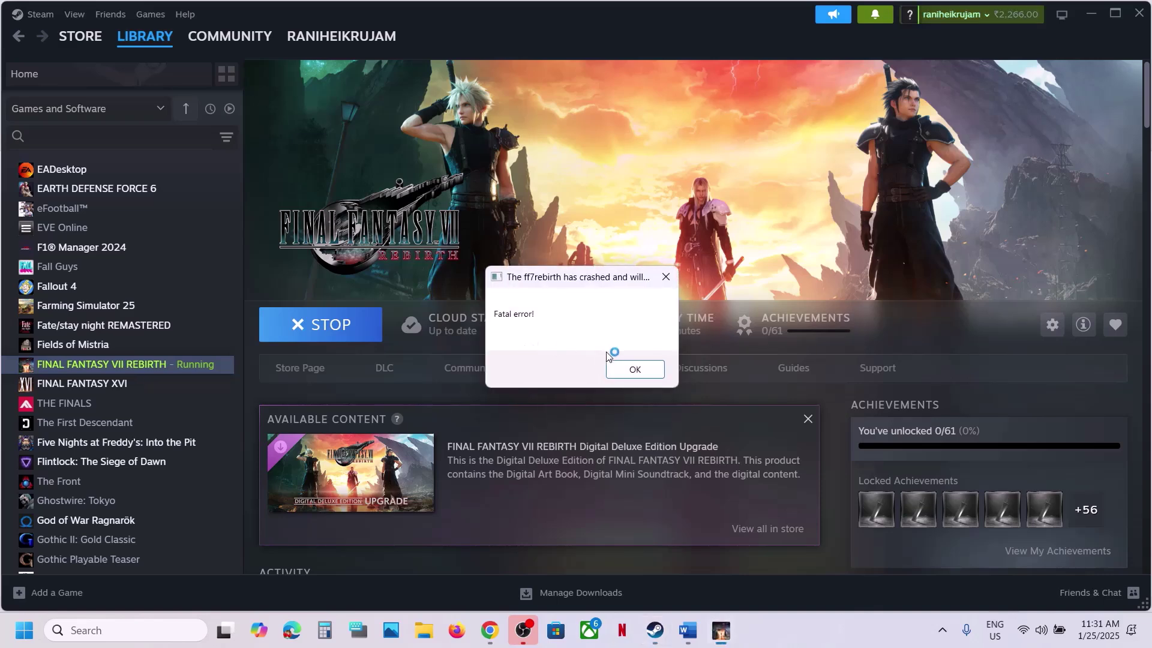
{"action": "left_click", "coordinate": [635, 369]}
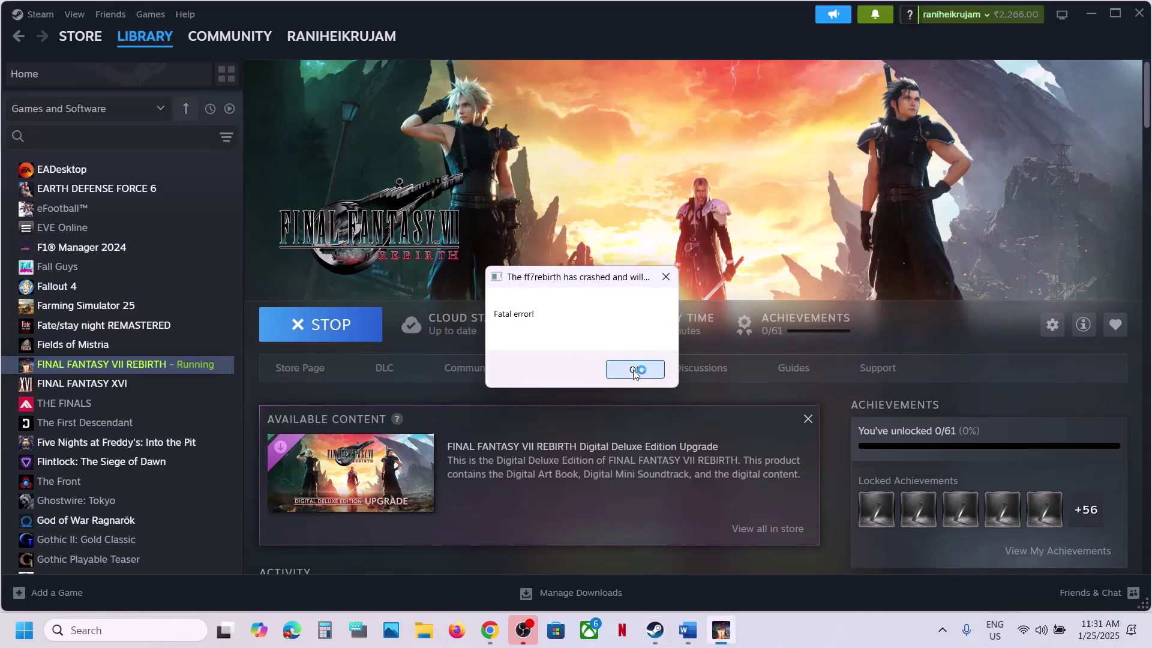
Clear the -d3d11 launch option in the Steam properties of FINAL FANTASY VII REBIRTH and close the properties
{"action": "right_click", "coordinate": [128, 368]}
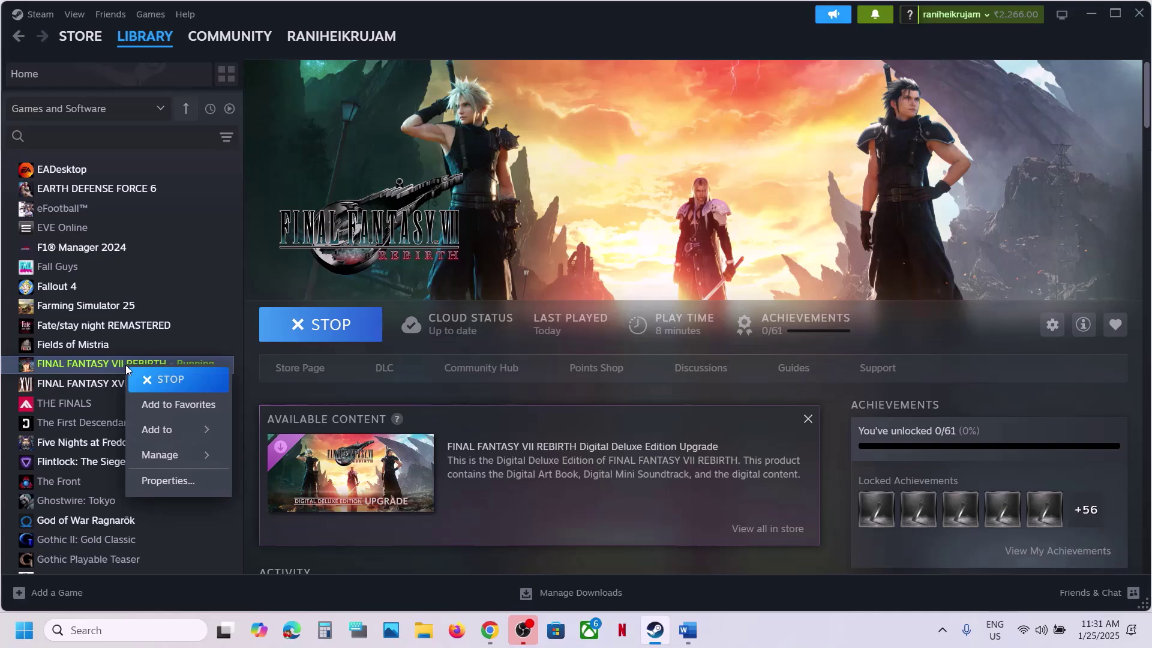
{"action": "left_click", "coordinate": [162, 485]}
{"action": "left_click", "coordinate": [540, 393]}
{"action": "key", "text": "ctrl+a"}
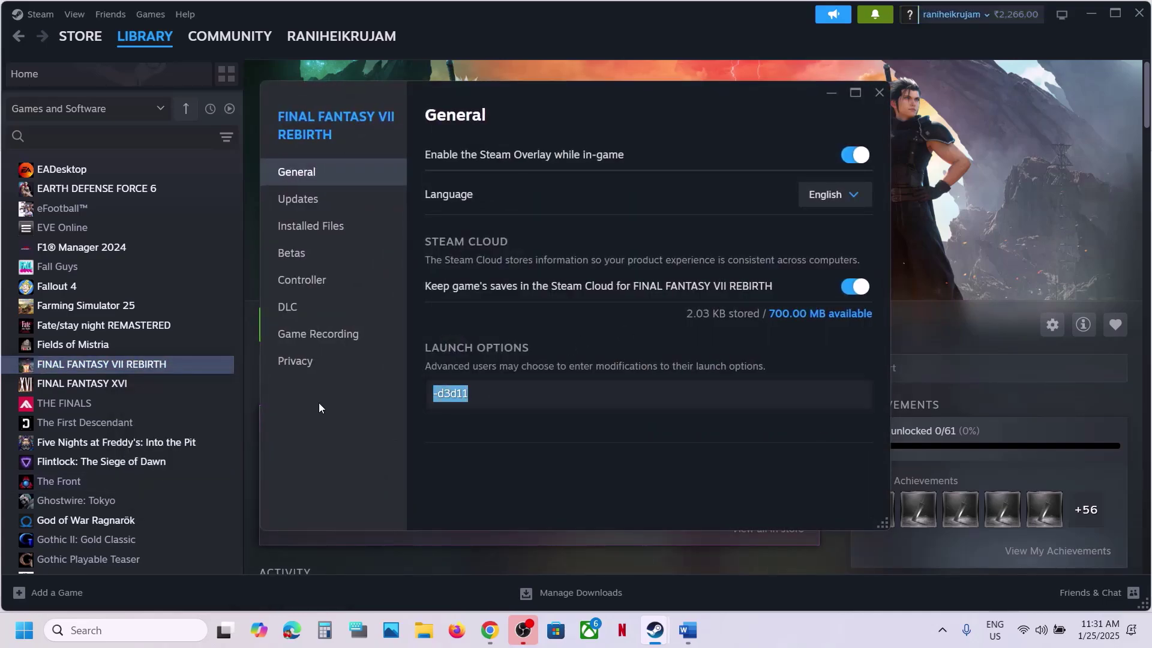
{"action": "key", "text": "BackSpace"}
{"action": "left_click", "coordinate": [524, 435]}
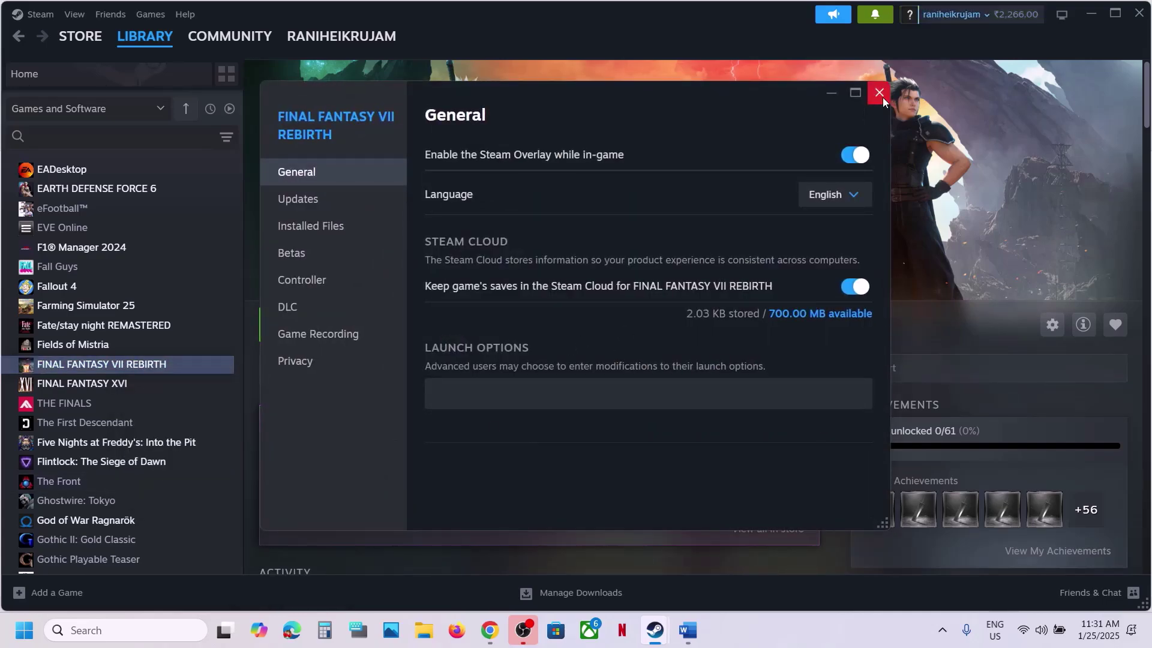
{"action": "left_click", "coordinate": [879, 93]}
Return to the Word document and read Step 4 on clean graphics driver installation, highlighting its NVIDIA and AMD links and the Nvidia App/GeForce Experience option
{"action": "left_click", "coordinate": [688, 630]}
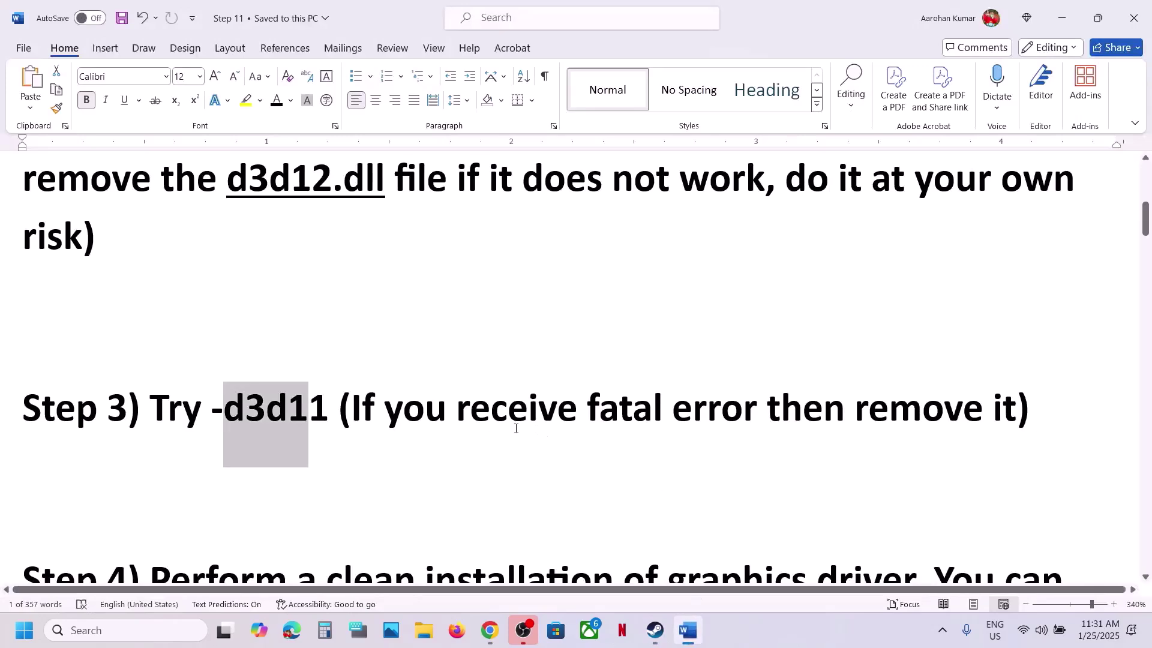
{"action": "scroll", "coordinate": [516, 428], "scroll_direction": "down", "scroll_amount": 4}
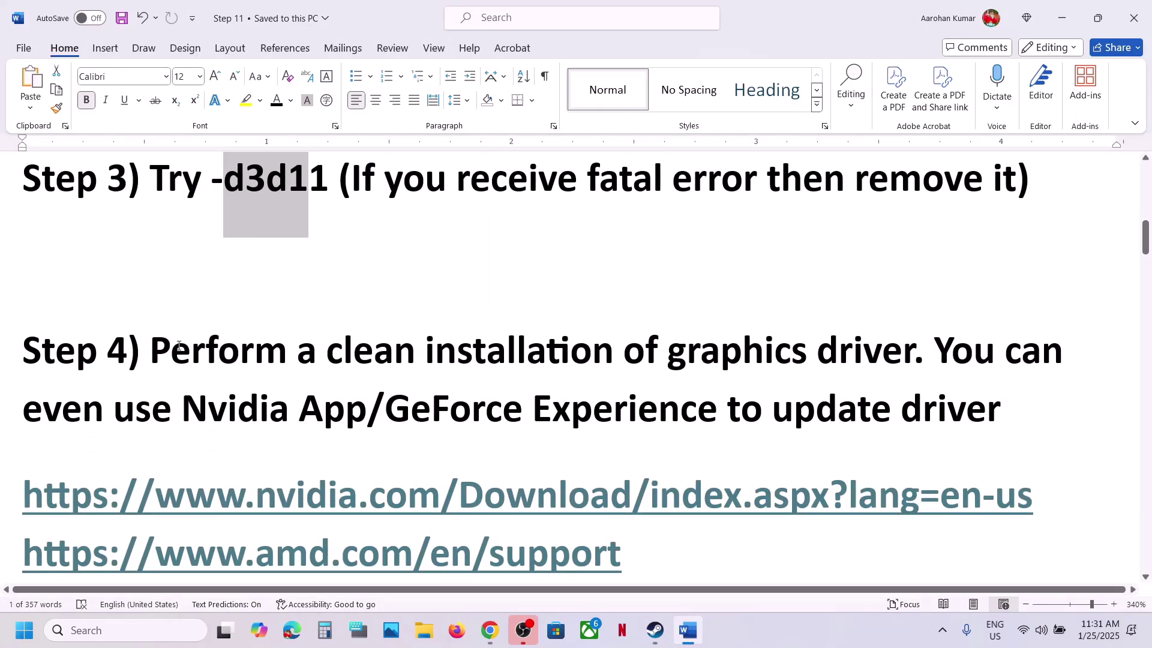
{"action": "left_click_drag", "start_coordinate": [179, 346], "coordinate": [784, 352]}
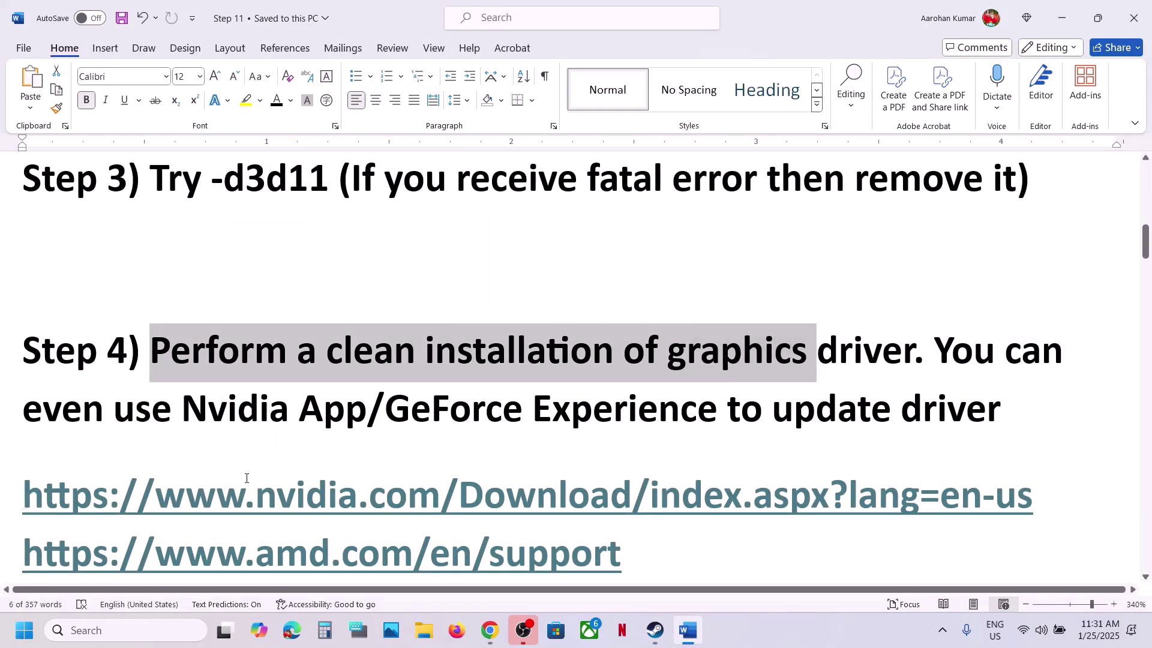
{"action": "scroll", "coordinate": [246, 478], "scroll_direction": "down", "scroll_amount": 1}
{"action": "left_click_drag", "start_coordinate": [217, 427], "coordinate": [535, 427]}
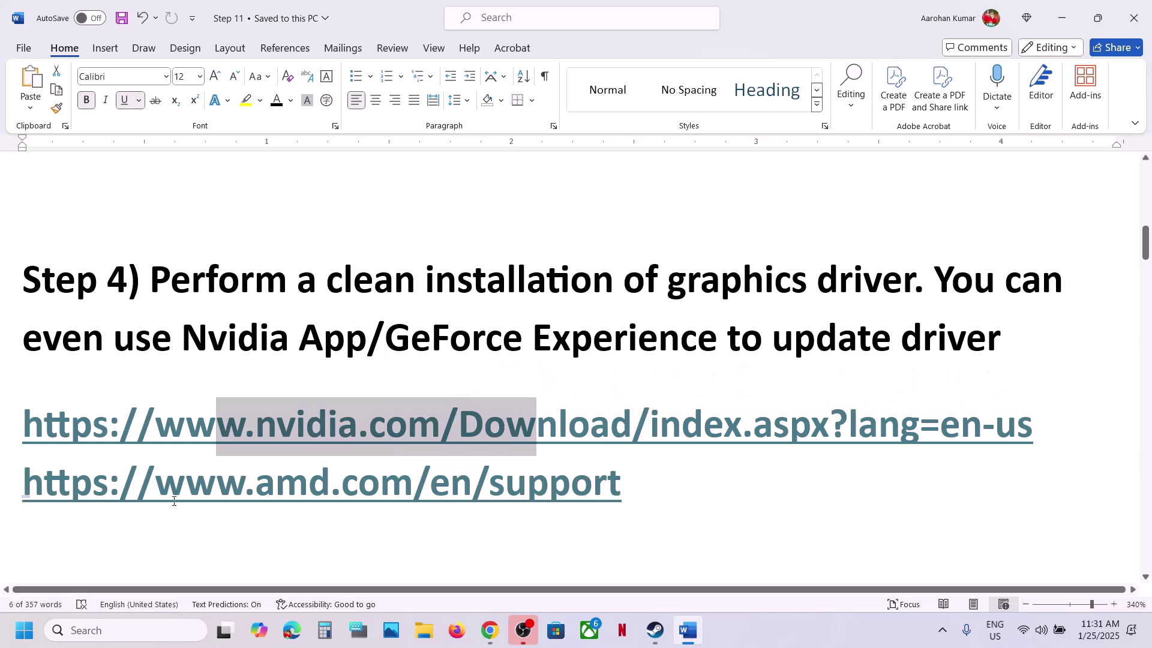
{"action": "left_click_drag", "start_coordinate": [183, 499], "coordinate": [472, 498]}
{"action": "left_click_drag", "start_coordinate": [250, 425], "coordinate": [482, 427]}
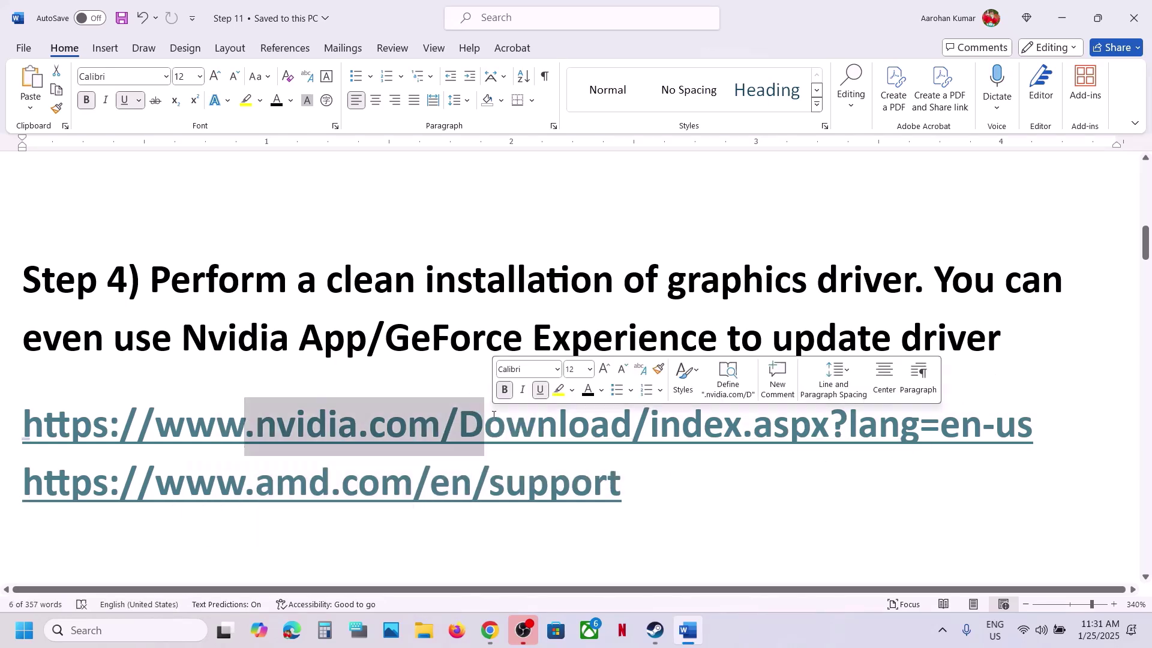
{"action": "left_click_drag", "start_coordinate": [166, 339], "coordinate": [727, 338]}
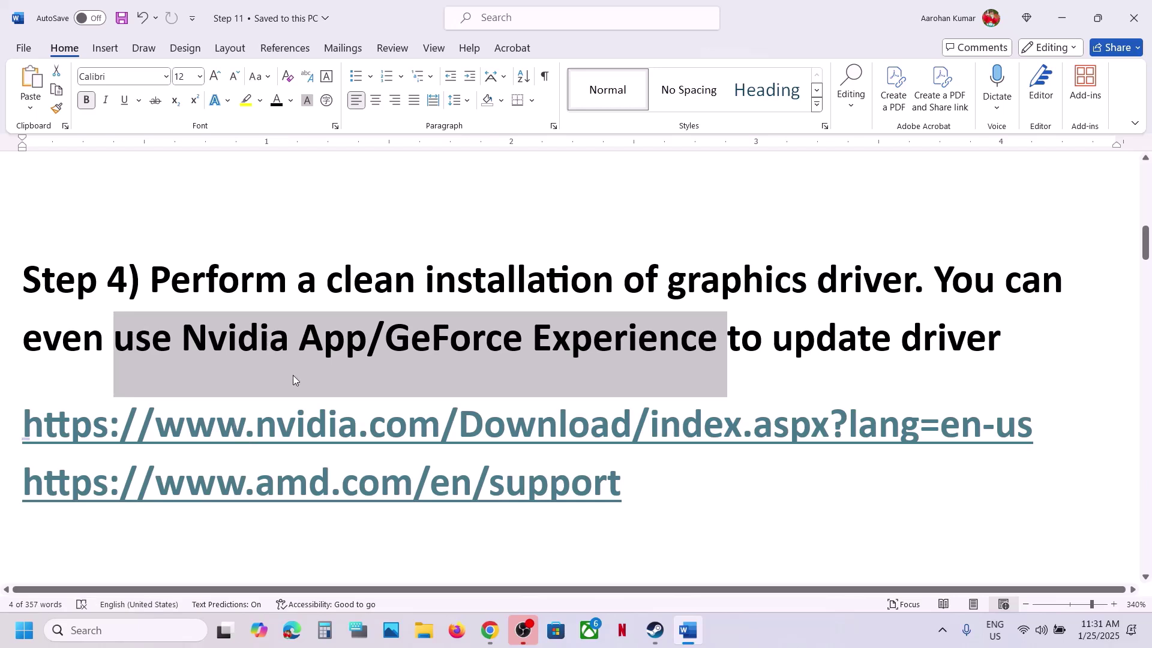
Open the NVIDIA app from Windows search, check its driver page for updates, and minimize the app
{"action": "left_click", "coordinate": [130, 633]}
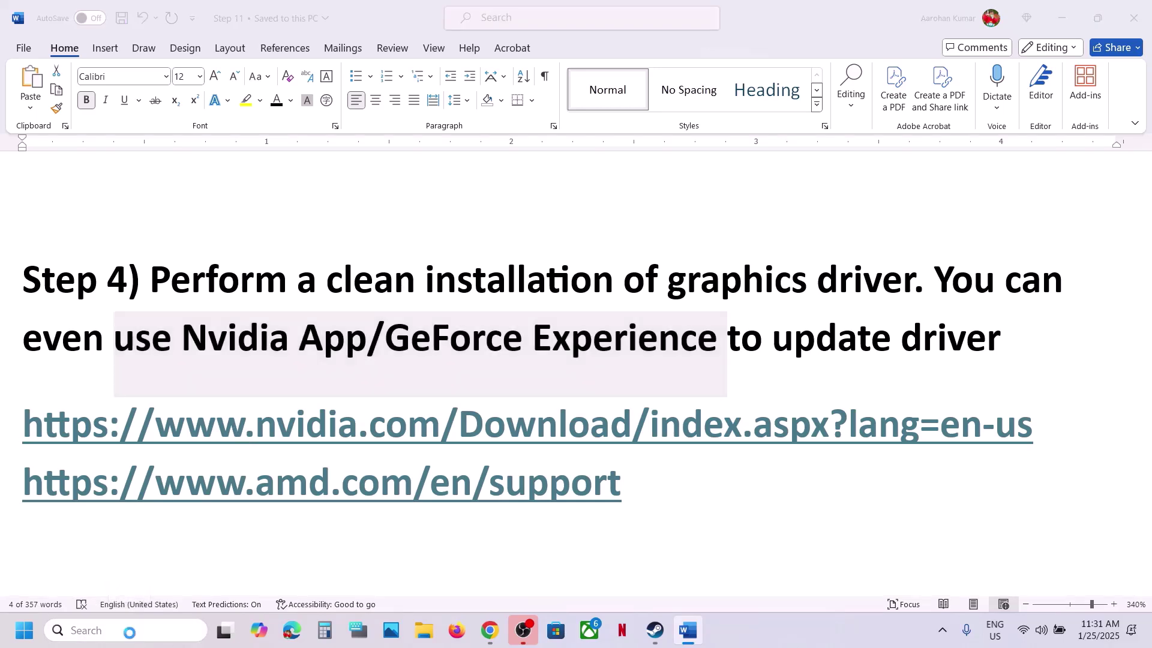
{"action": "type", "text": "nvi"}
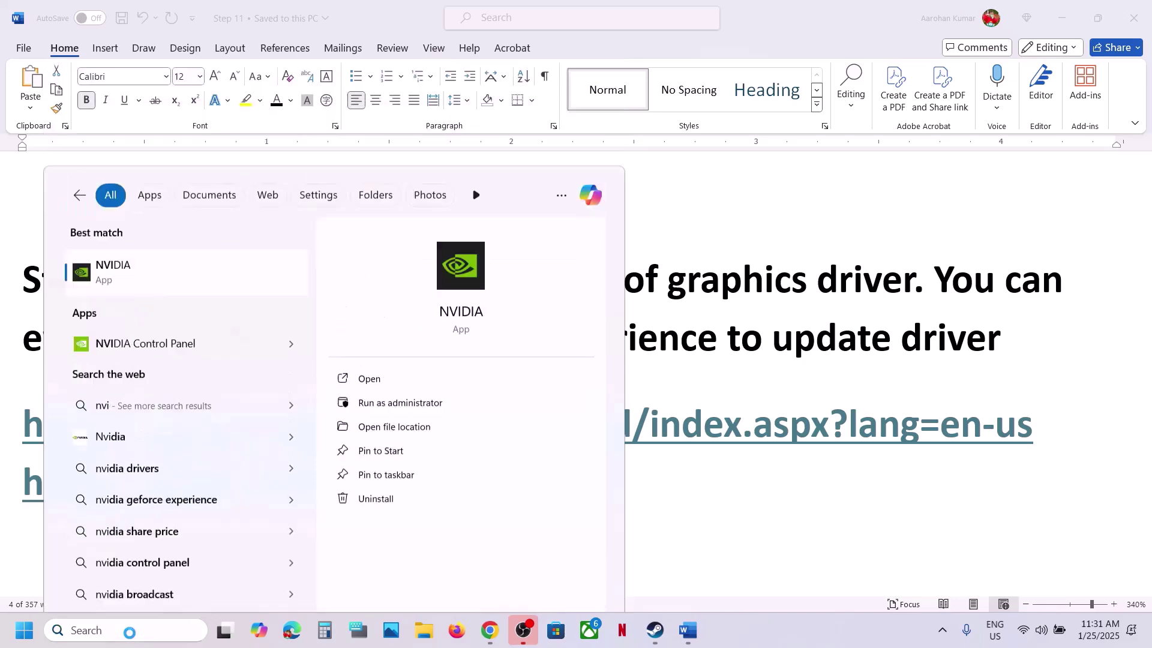
{"action": "key", "text": "Return"}
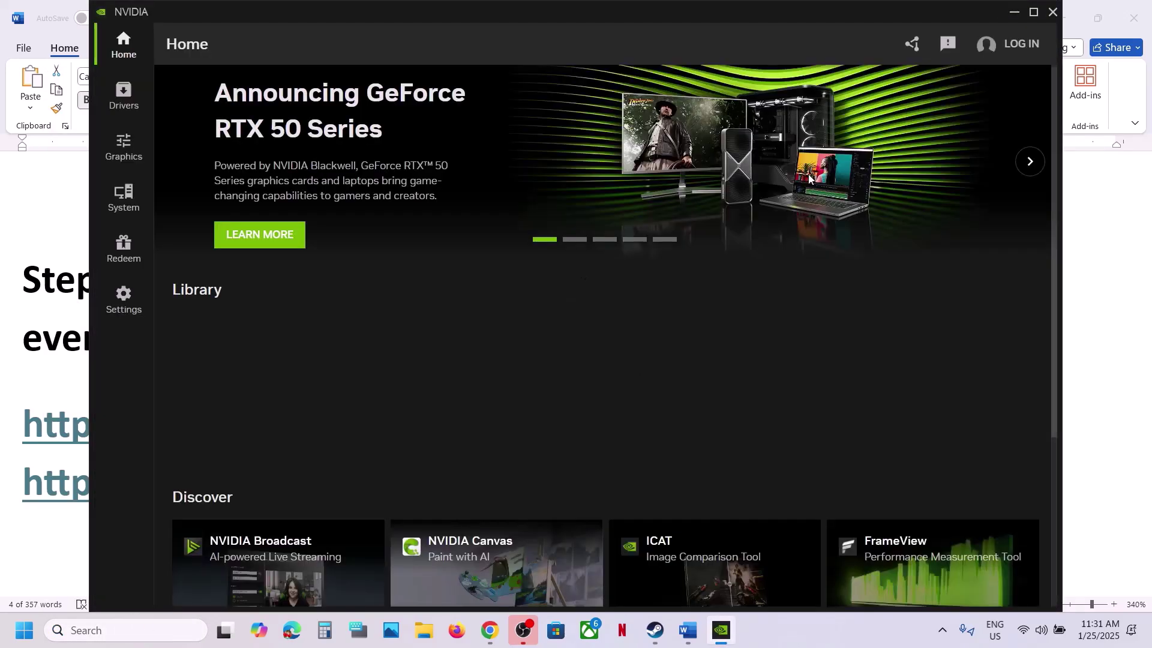
{"action": "left_click", "coordinate": [132, 108]}
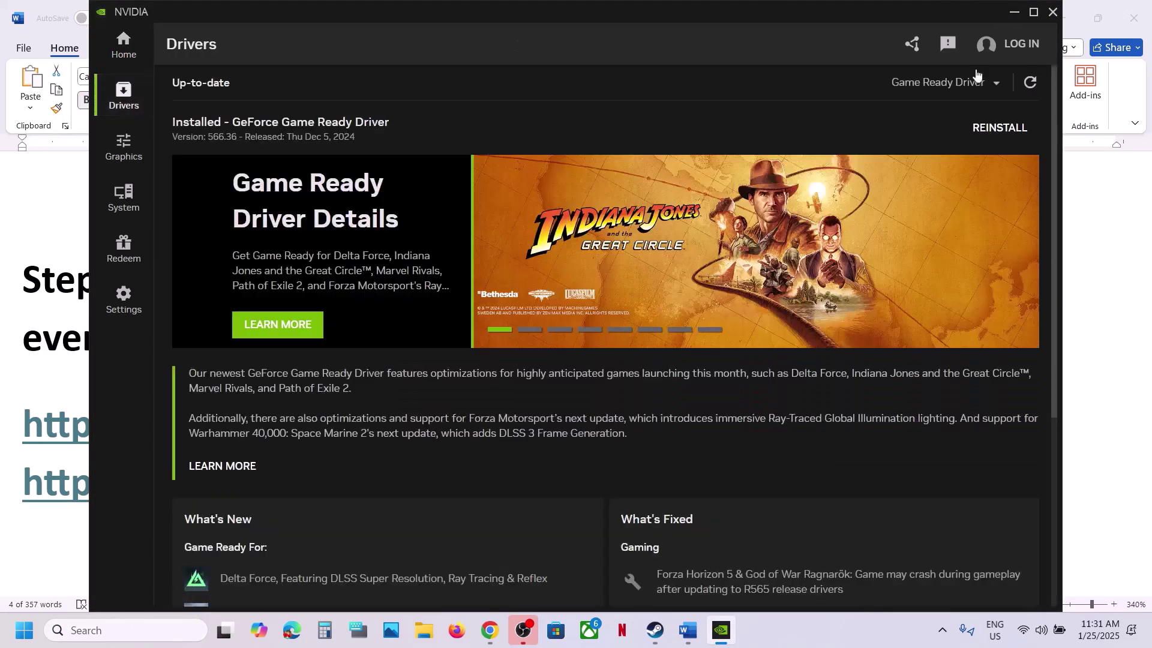
{"action": "left_click", "coordinate": [1014, 13]}
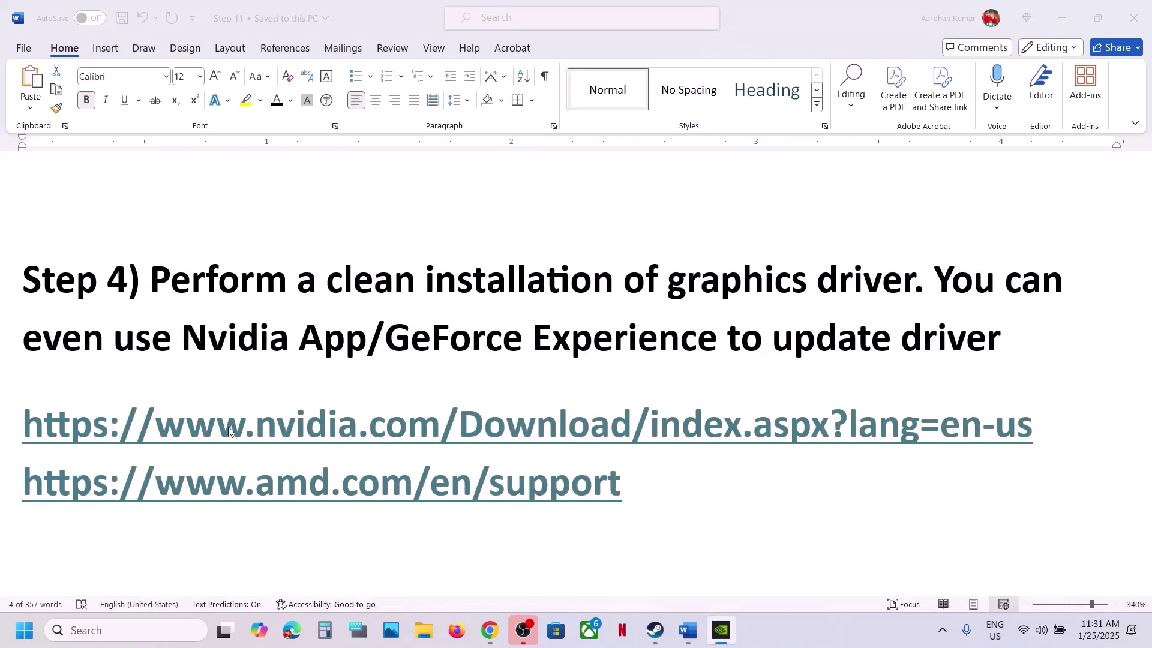
Highlight the NVIDIA download link in Step 4, and on the NVIDIA drivers site search for the GeForce RTX 3050 Laptop GPU driver for Windows 11
{"action": "left_click_drag", "start_coordinate": [244, 431], "coordinate": [650, 431]}
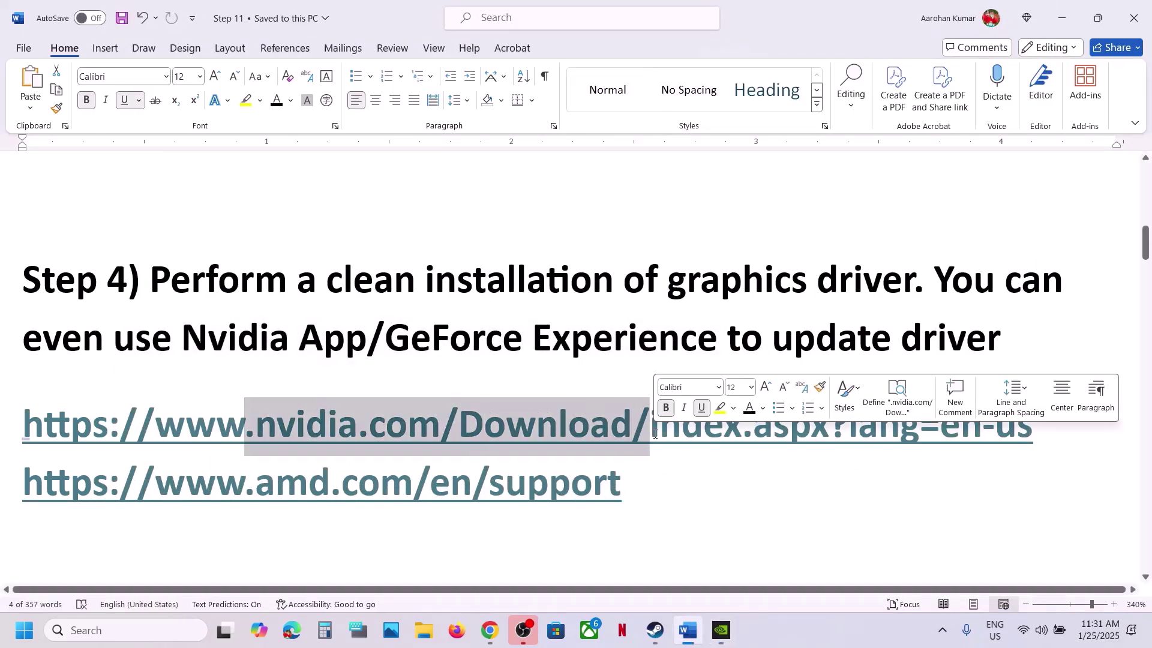
{"action": "left_click", "coordinate": [823, 643]}
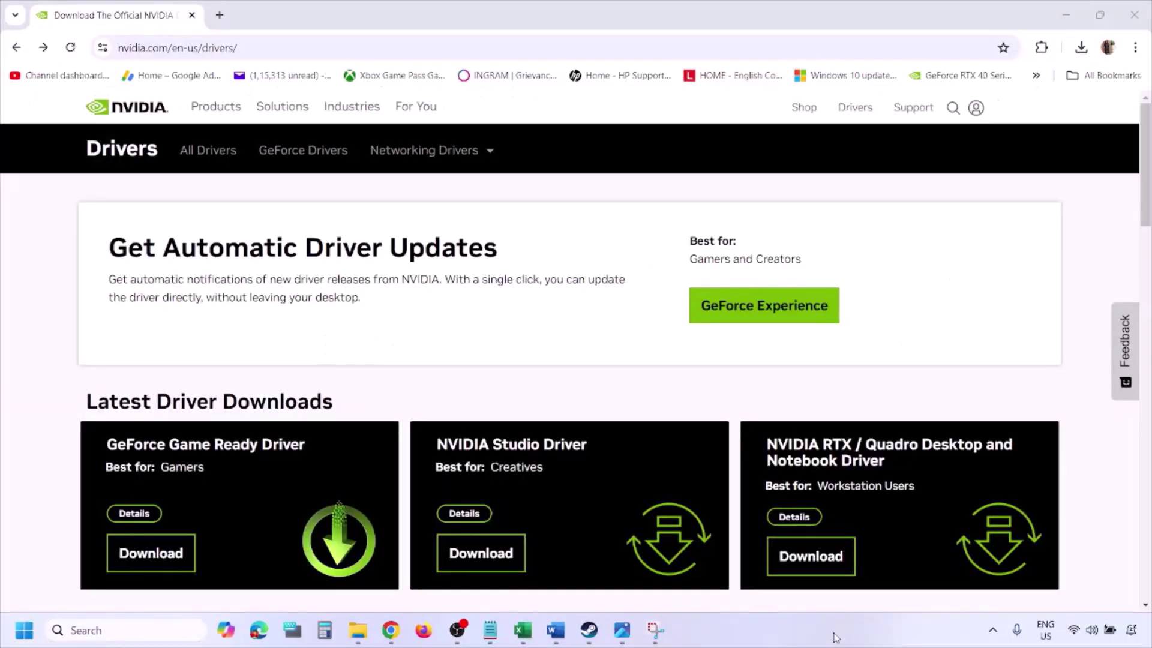
{"action": "scroll", "coordinate": [270, 367], "scroll_direction": "down", "scroll_amount": 10}
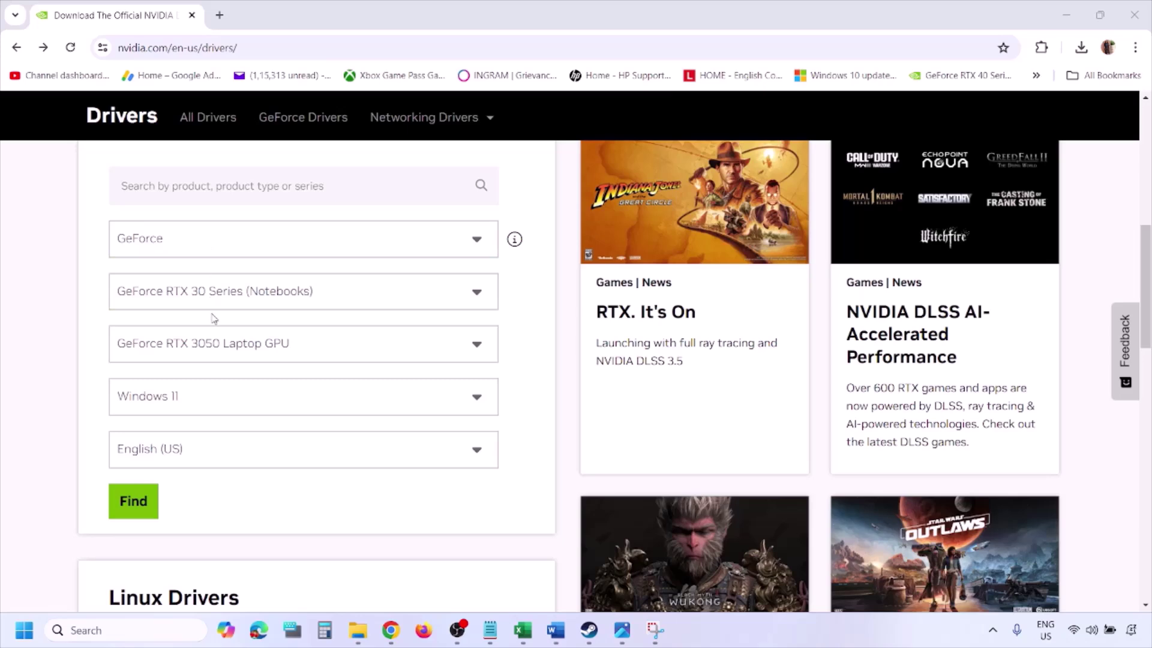
{"action": "left_click", "coordinate": [189, 400]}
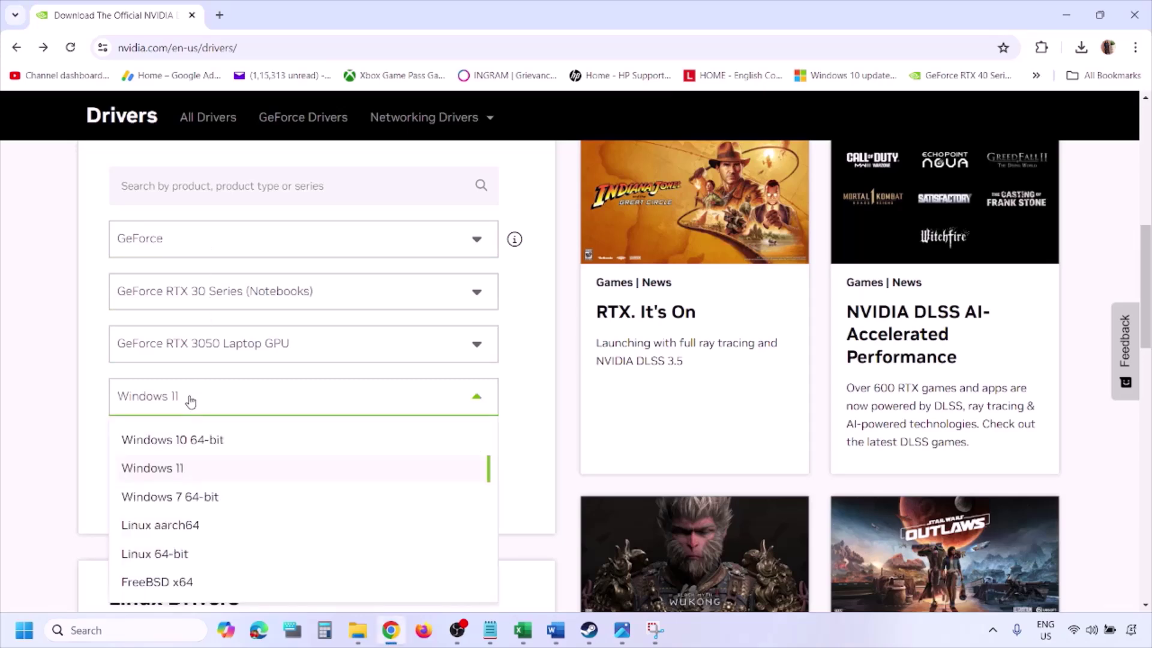
{"action": "left_click", "coordinate": [168, 471]}
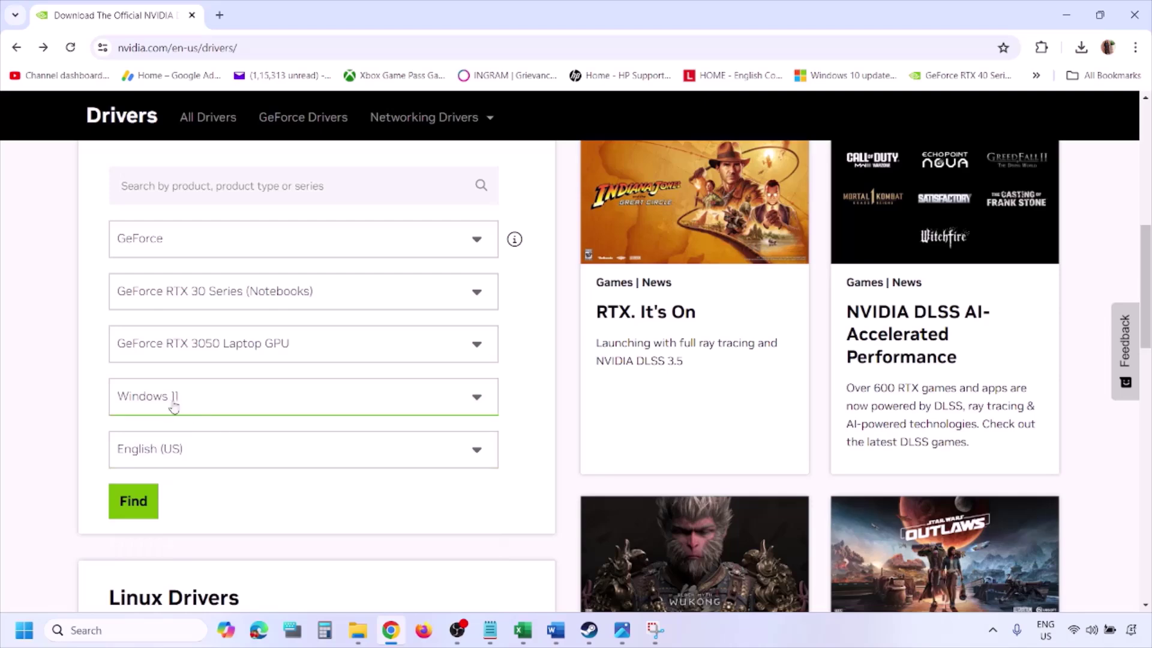
{"action": "left_click", "coordinate": [134, 500]}
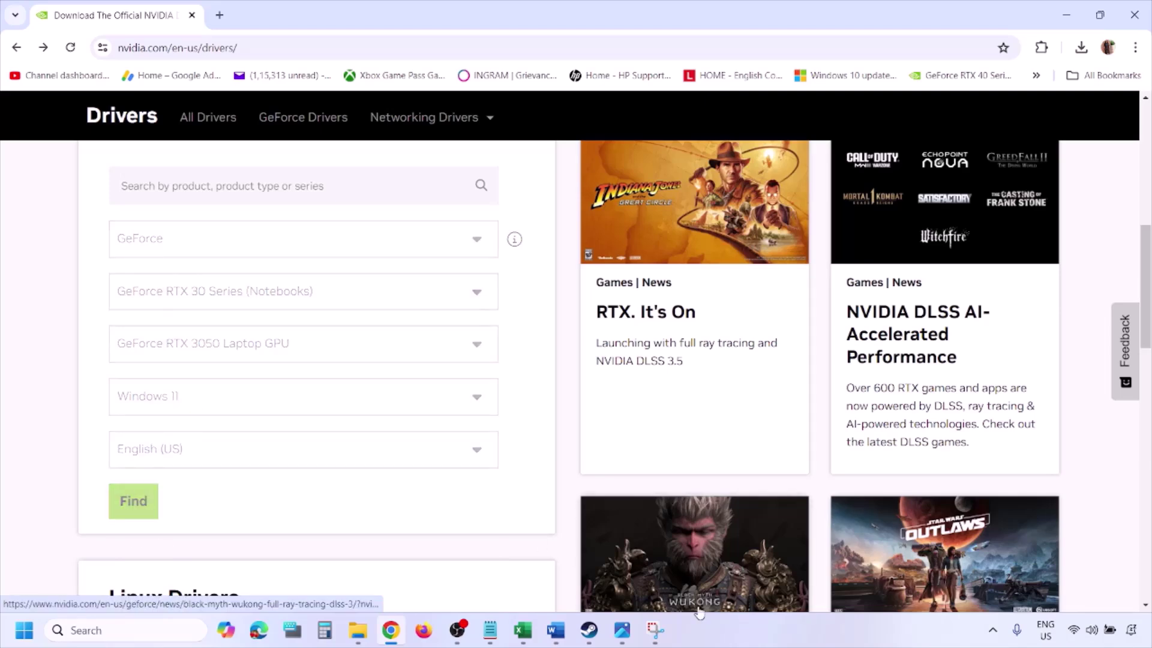
Review the driver download and installer screenshots 1.png to 5.png, including Custom (Advanced) and Perform a clean installation, and bring up the Windows power options
{"action": "left_click", "coordinate": [622, 630]}
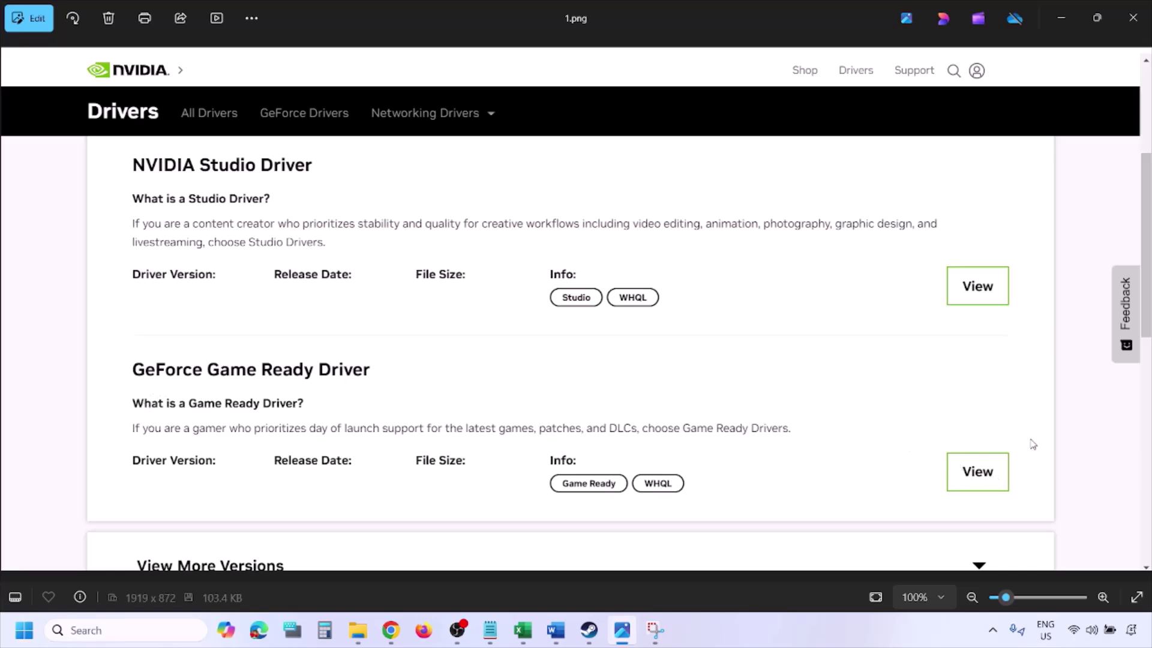
{"action": "key", "text": "Right"}
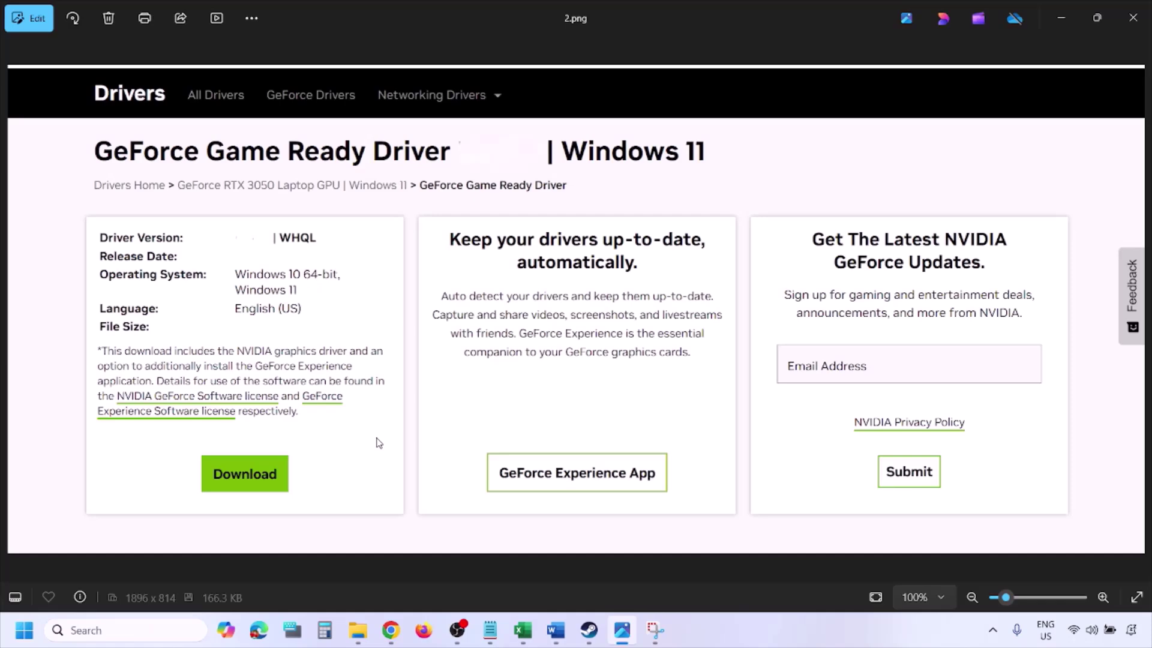
{"action": "key", "text": "Right"}
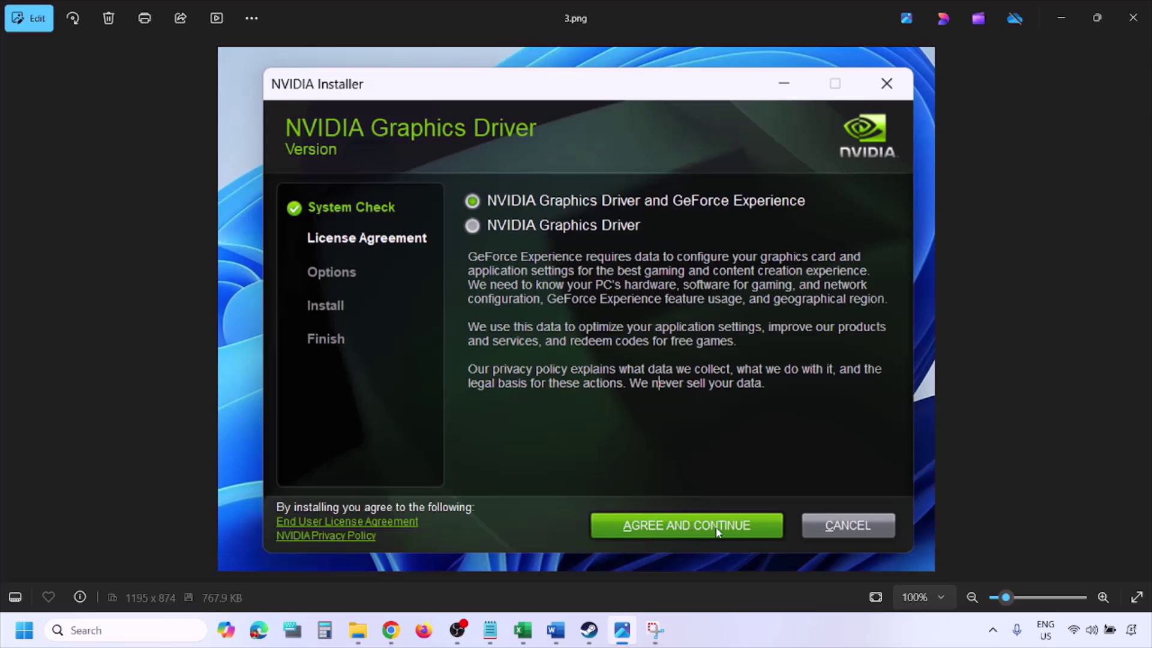
{"action": "key", "text": "Right"}
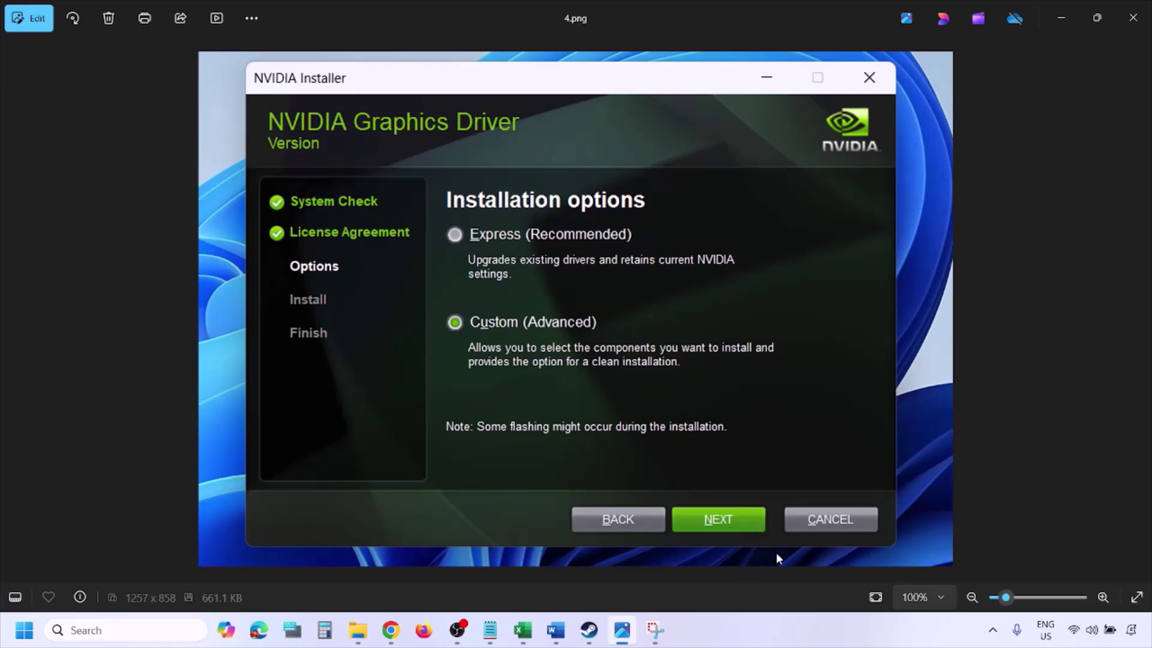
{"action": "key", "text": "Right"}
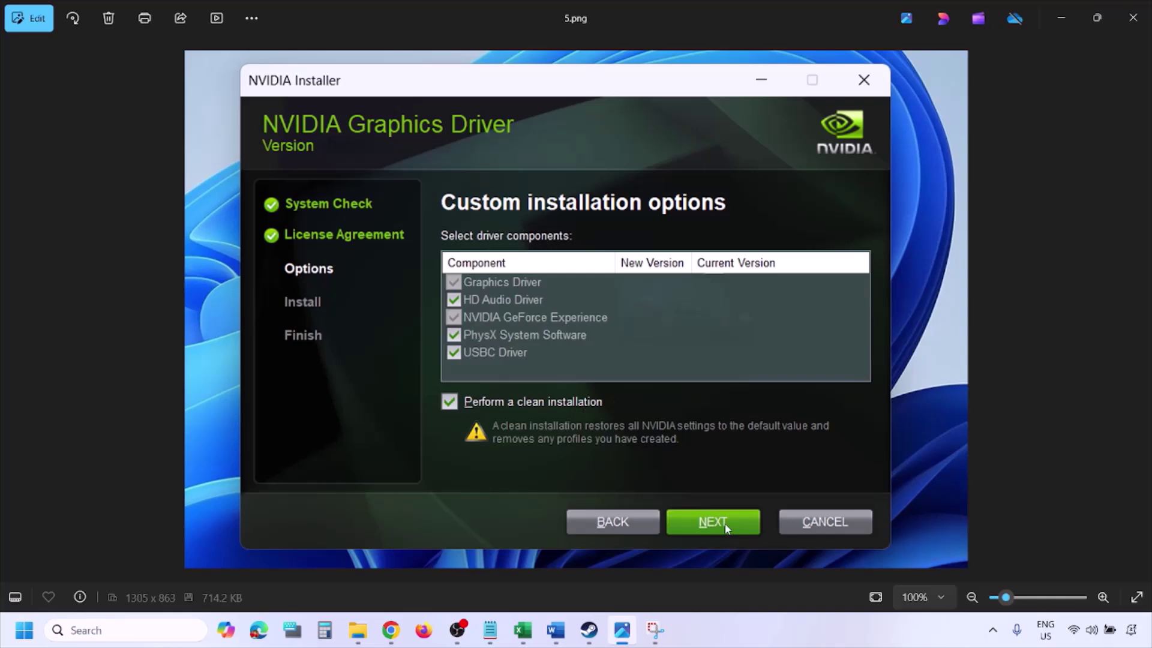
{"action": "left_click", "coordinate": [24, 629]}
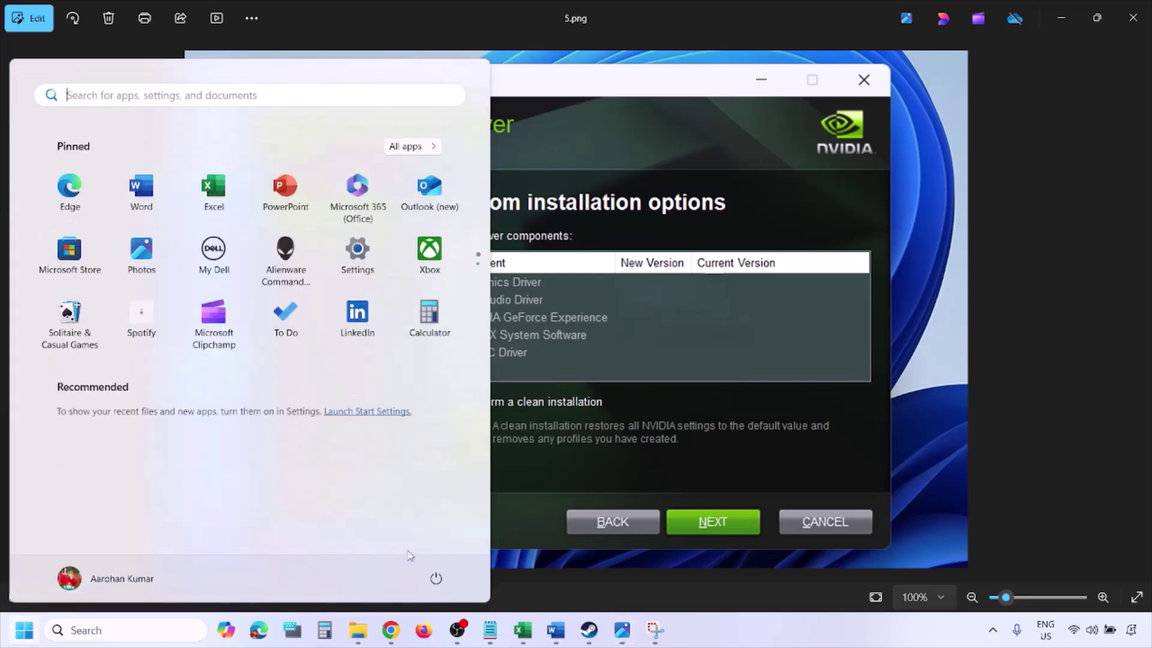
{"action": "left_click", "coordinate": [436, 579]}
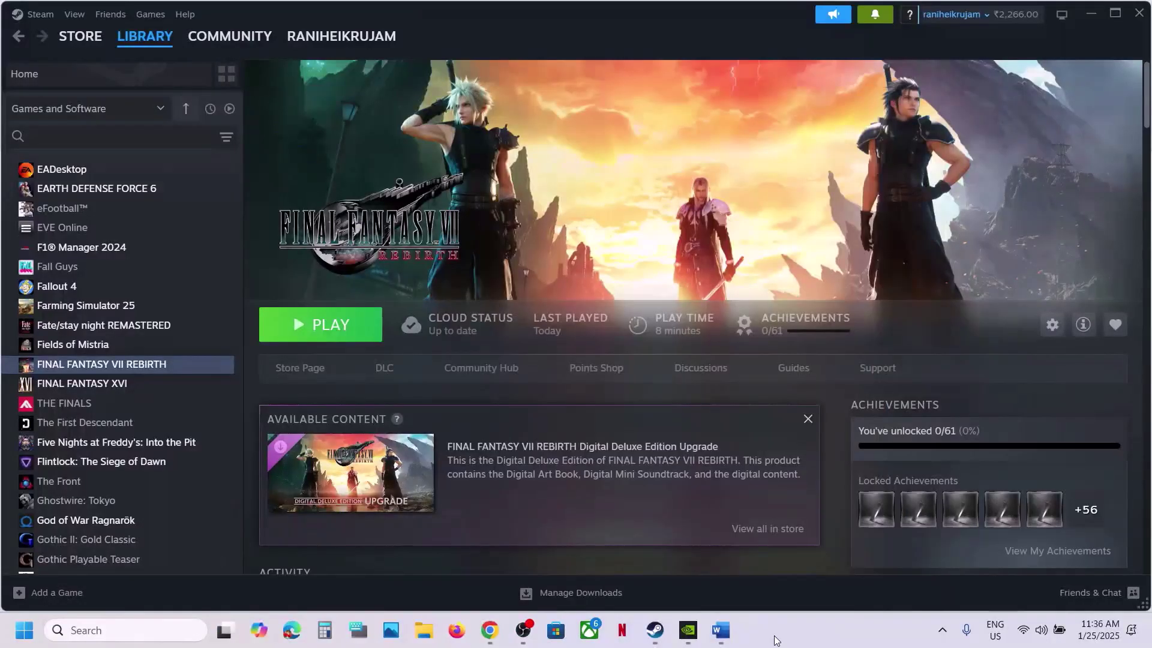
In the Word document, copy the word "graphics" from Step 5 and use it in Windows search to open Graphics settings
{"action": "left_click", "coordinate": [720, 629]}
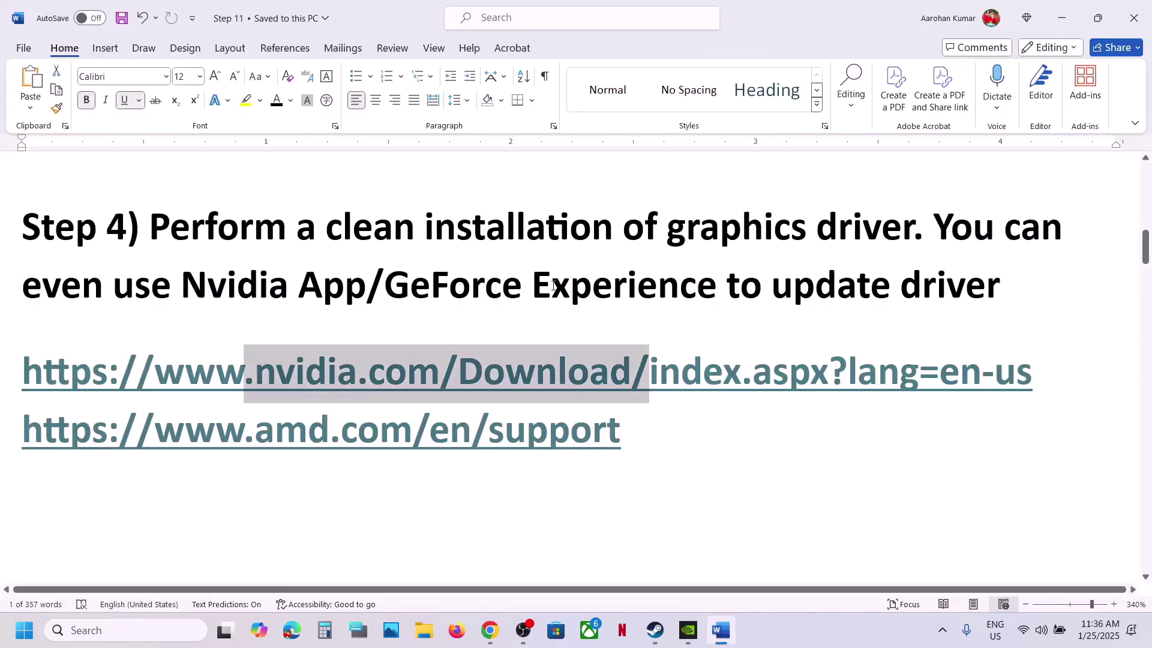
{"action": "scroll", "coordinate": [508, 247], "scroll_direction": "down", "scroll_amount": 5}
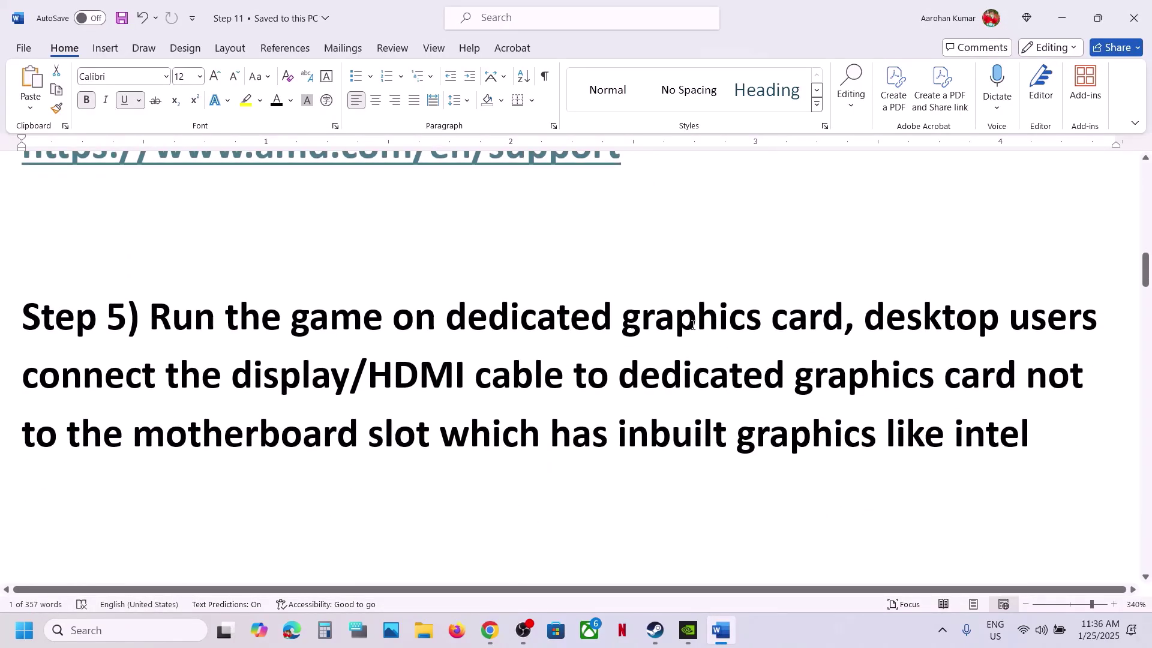
{"action": "double_click", "coordinate": [693, 325]}
{"action": "key", "text": "ctrl+c"}
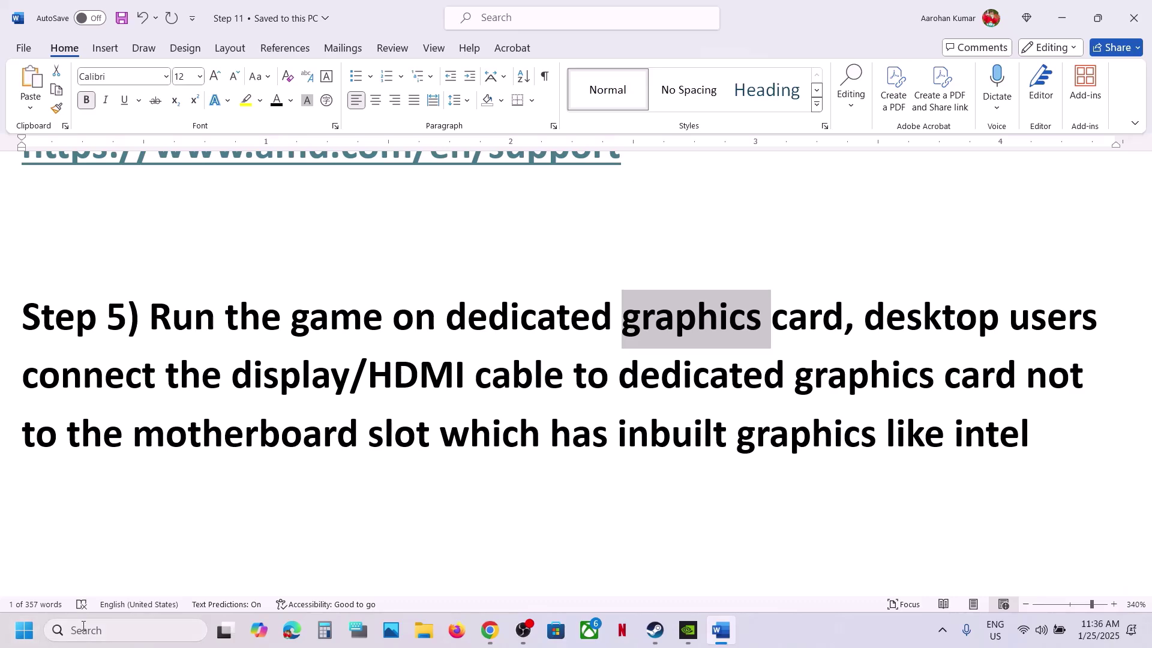
{"action": "left_click", "coordinate": [84, 629]}
{"action": "key", "text": "ctrl+v"}
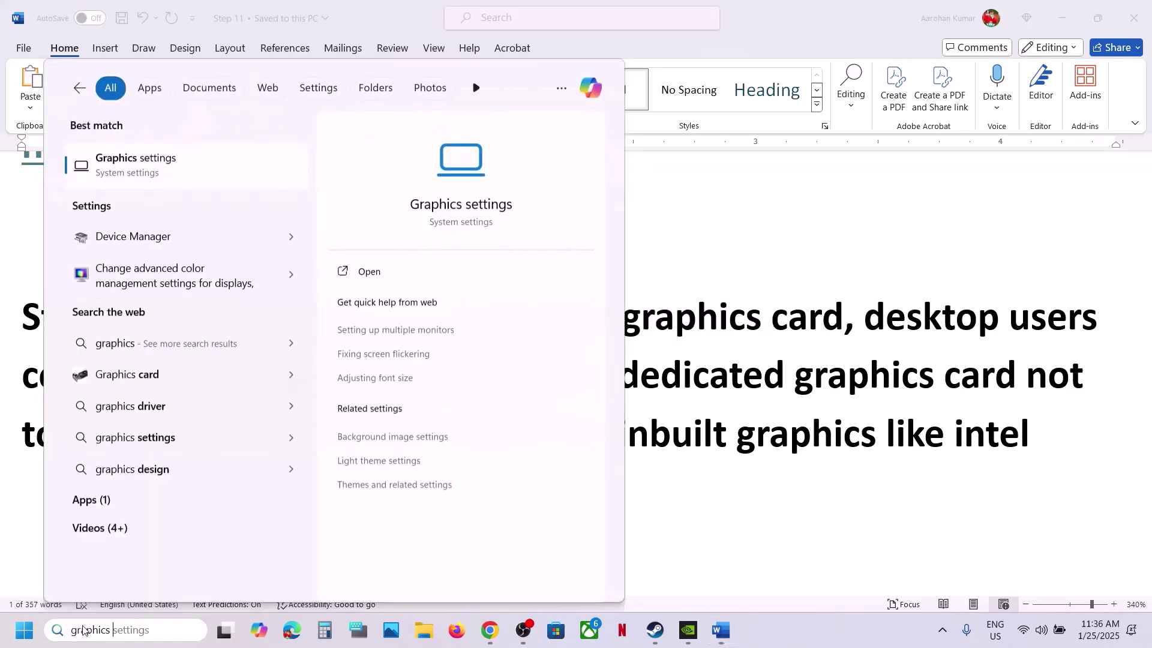
{"action": "left_click", "coordinate": [171, 176]}
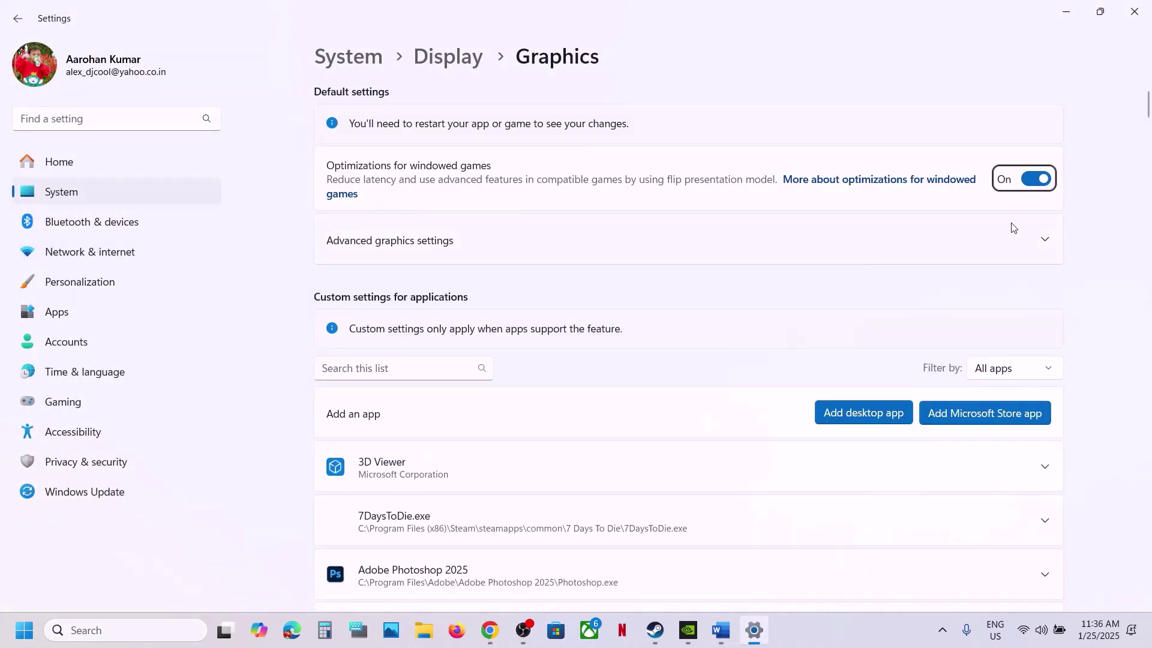
Add the ff7rebirth application from the FINAL FANTASY VII REBIRTH folder as a desktop app in the custom graphics settings
{"action": "left_click", "coordinate": [858, 413]}
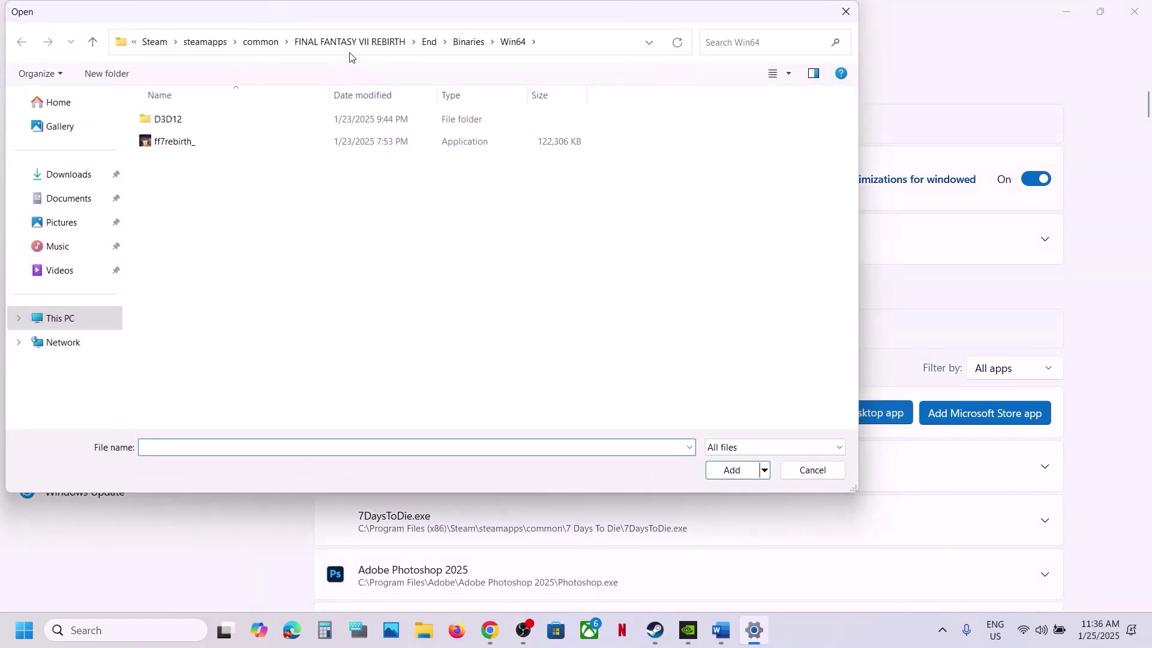
{"action": "left_click", "coordinate": [376, 43]}
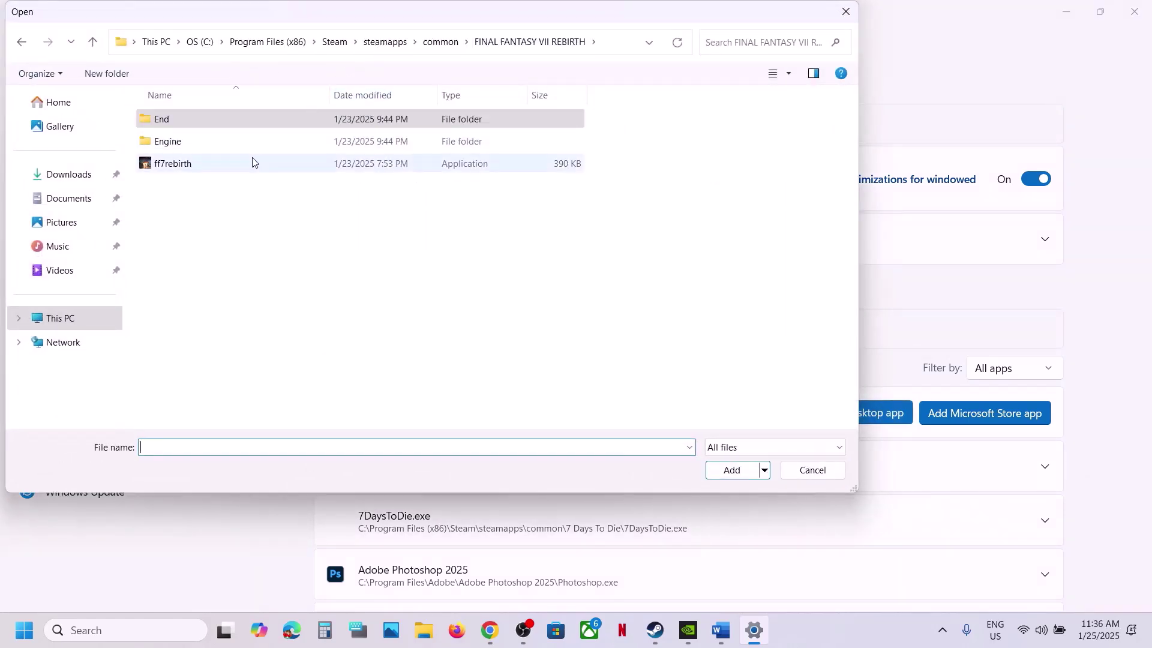
{"action": "left_click", "coordinate": [194, 166]}
{"action": "left_click", "coordinate": [732, 472]}
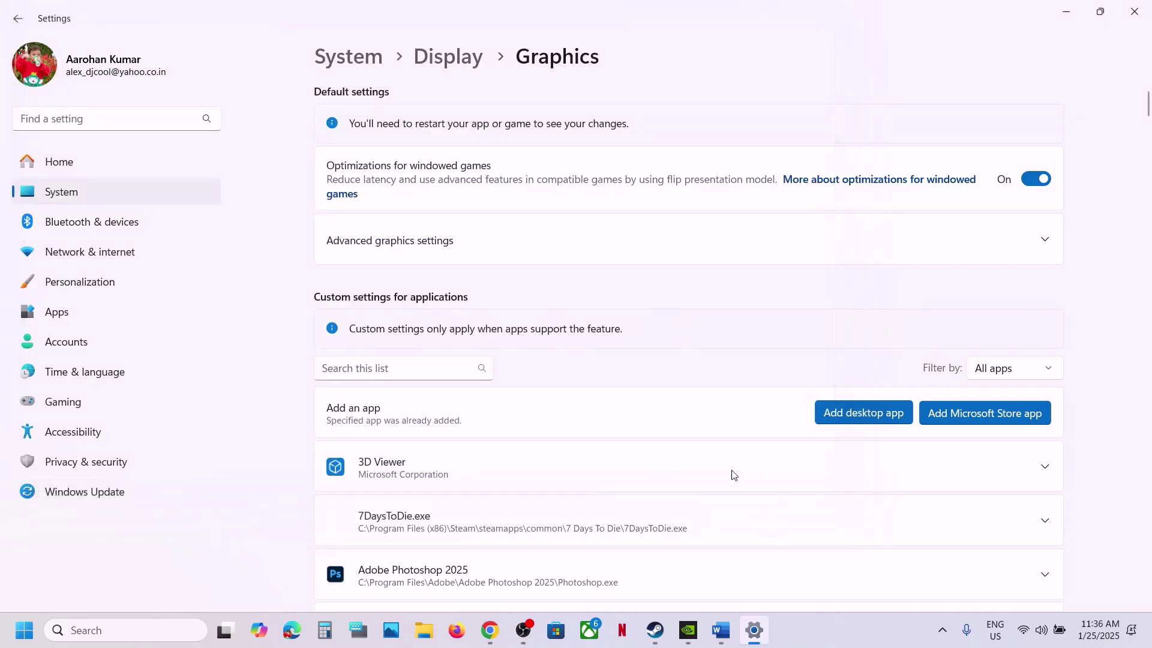
Set the GPU preference of the ff7rebirth_.exe entry to High Performance (NVIDIA GeForce RTX 3050 Laptop GPU)
{"action": "scroll", "coordinate": [575, 505], "scroll_direction": "down", "scroll_amount": 15}
{"action": "scroll", "coordinate": [574, 509], "scroll_direction": "down", "scroll_amount": 15}
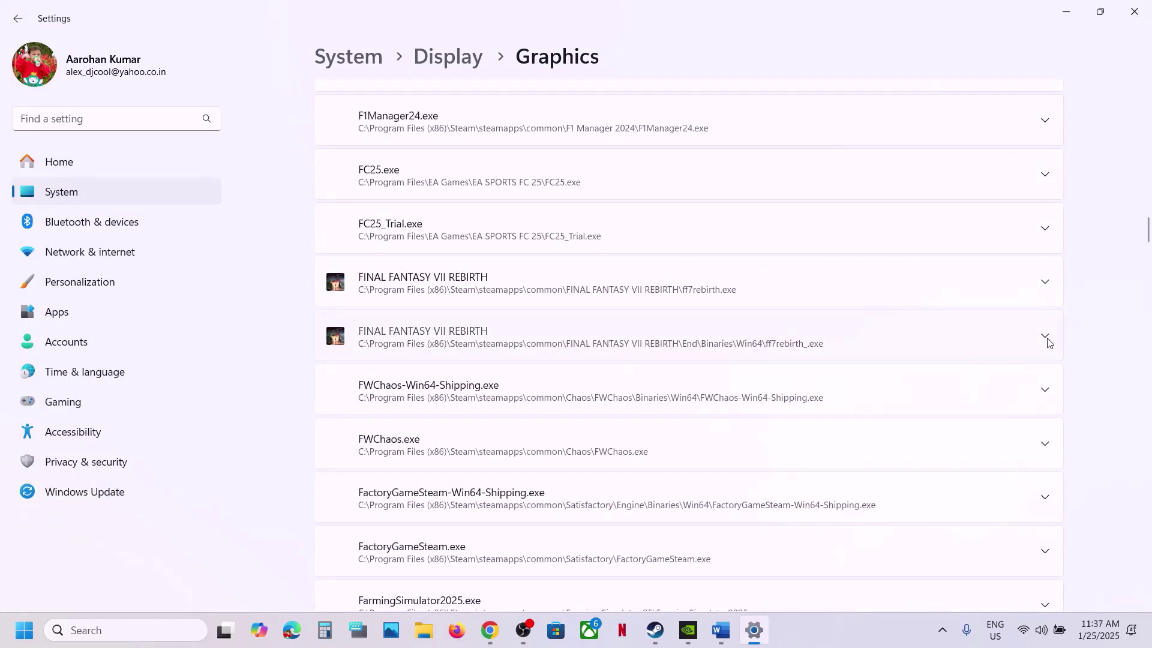
{"action": "left_click", "coordinate": [1047, 345]}
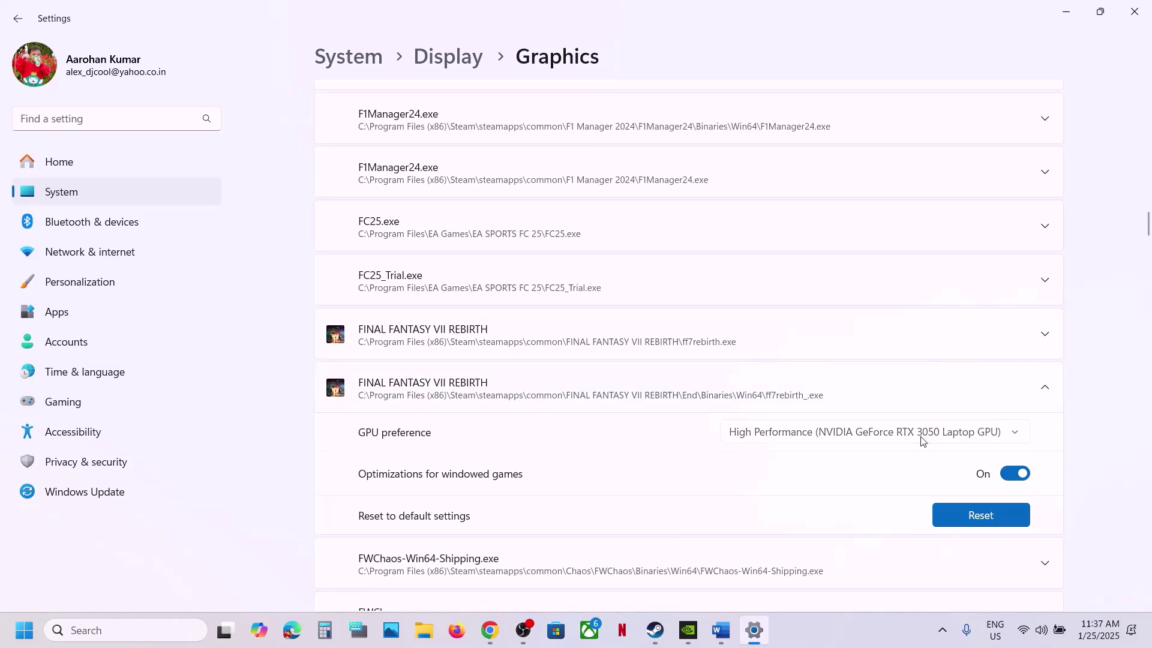
{"action": "left_click", "coordinate": [858, 436]}
{"action": "left_click", "coordinate": [858, 438]}
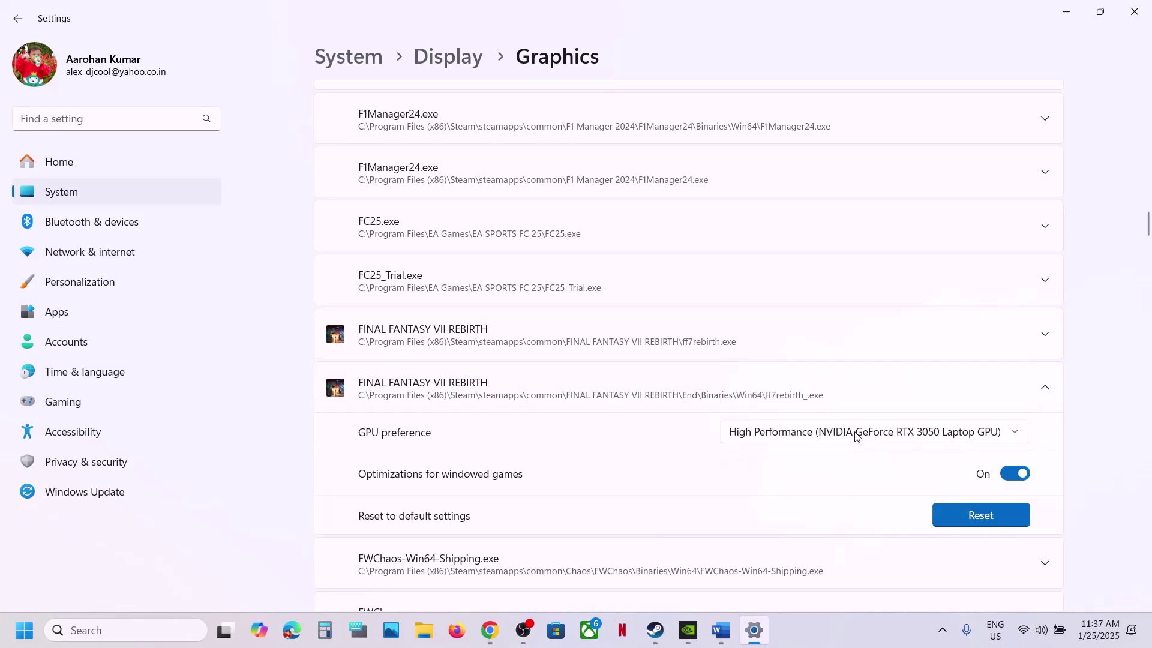
Add the ff7rebirth_ application from the game's End\Binaries\Win64 folder as a desktop app in the custom graphics settings
{"action": "scroll", "coordinate": [740, 319], "scroll_direction": "up", "scroll_amount": 20}
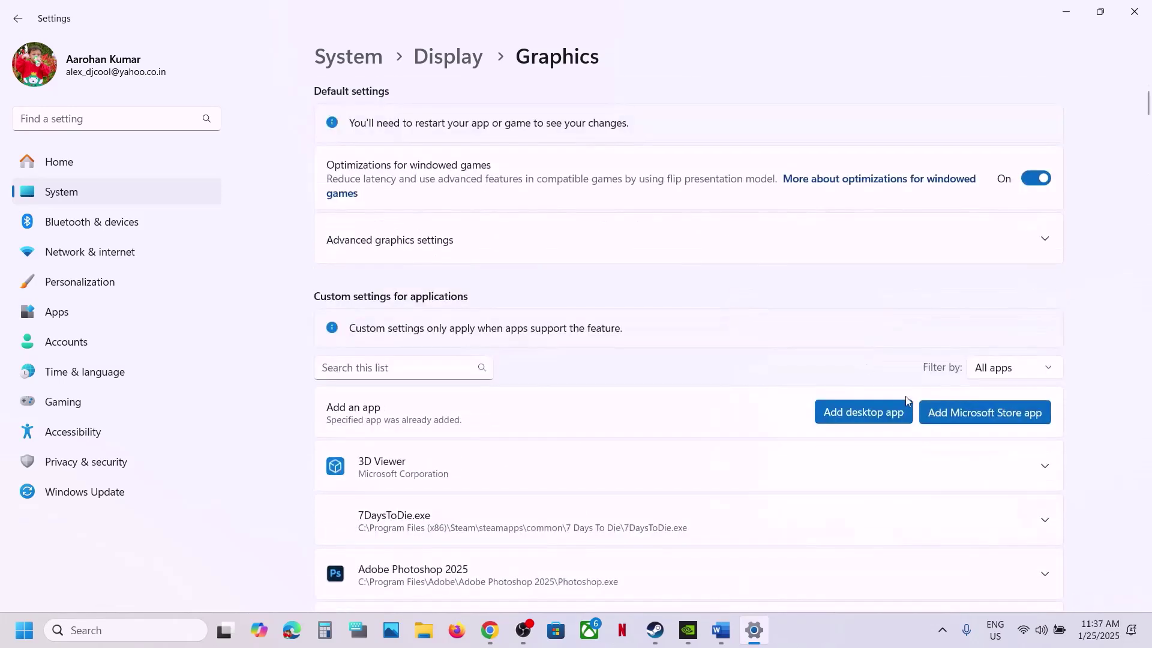
{"action": "left_click", "coordinate": [869, 412]}
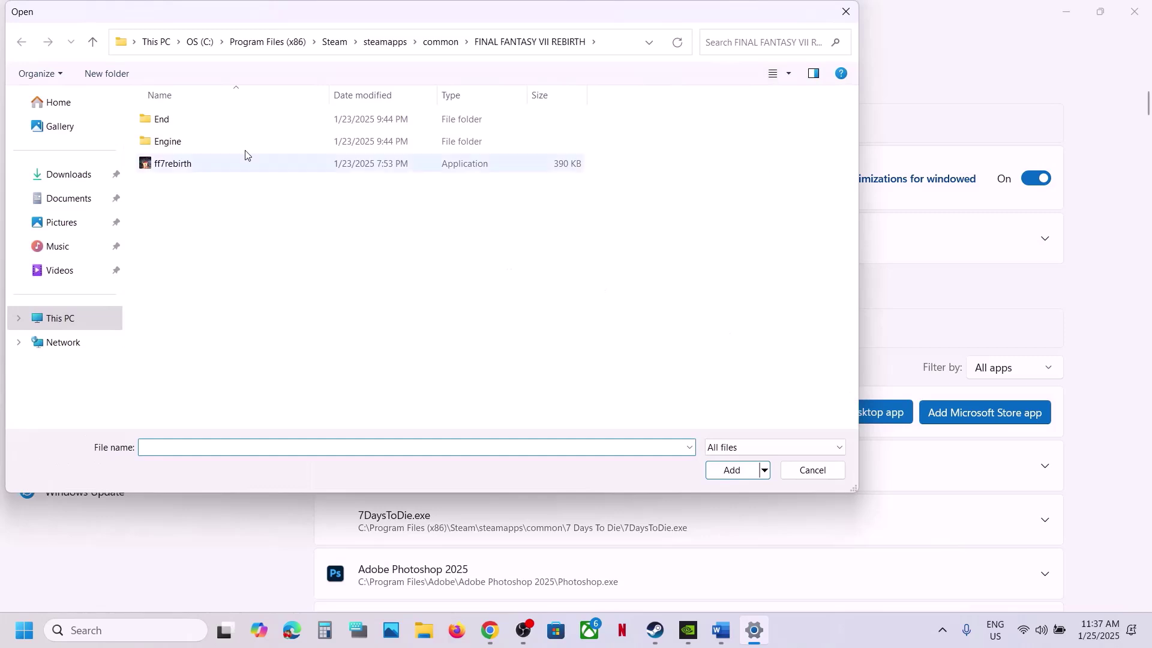
{"action": "double_click", "coordinate": [190, 123]}
{"action": "double_click", "coordinate": [192, 125]}
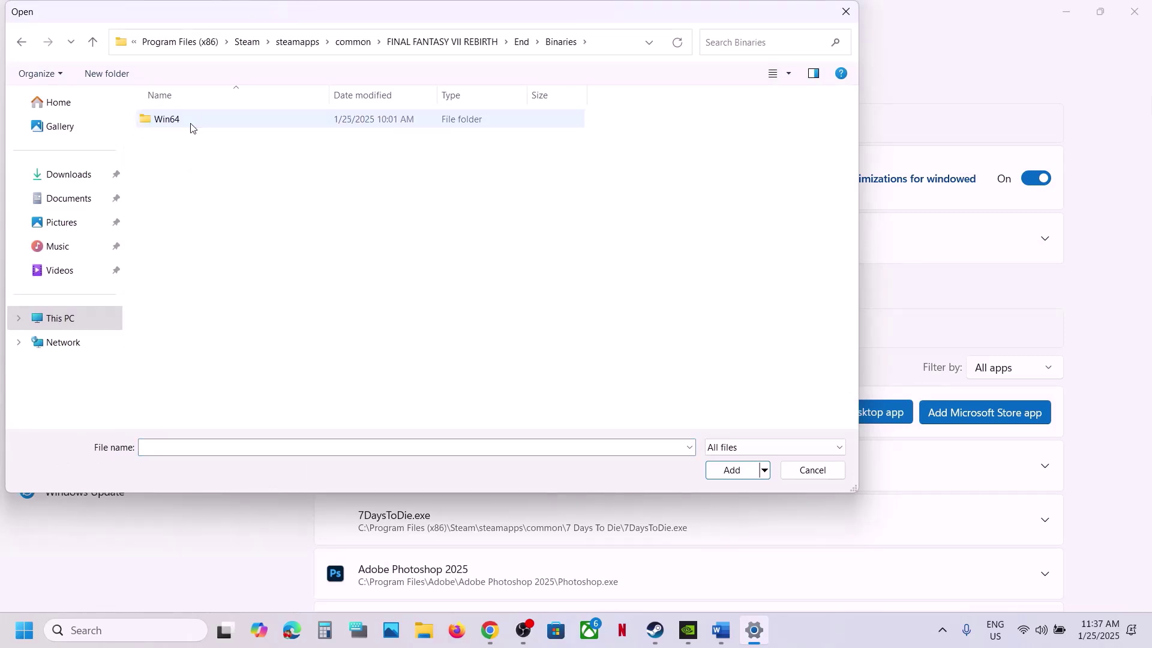
{"action": "double_click", "coordinate": [190, 123]}
{"action": "left_click", "coordinate": [204, 148]}
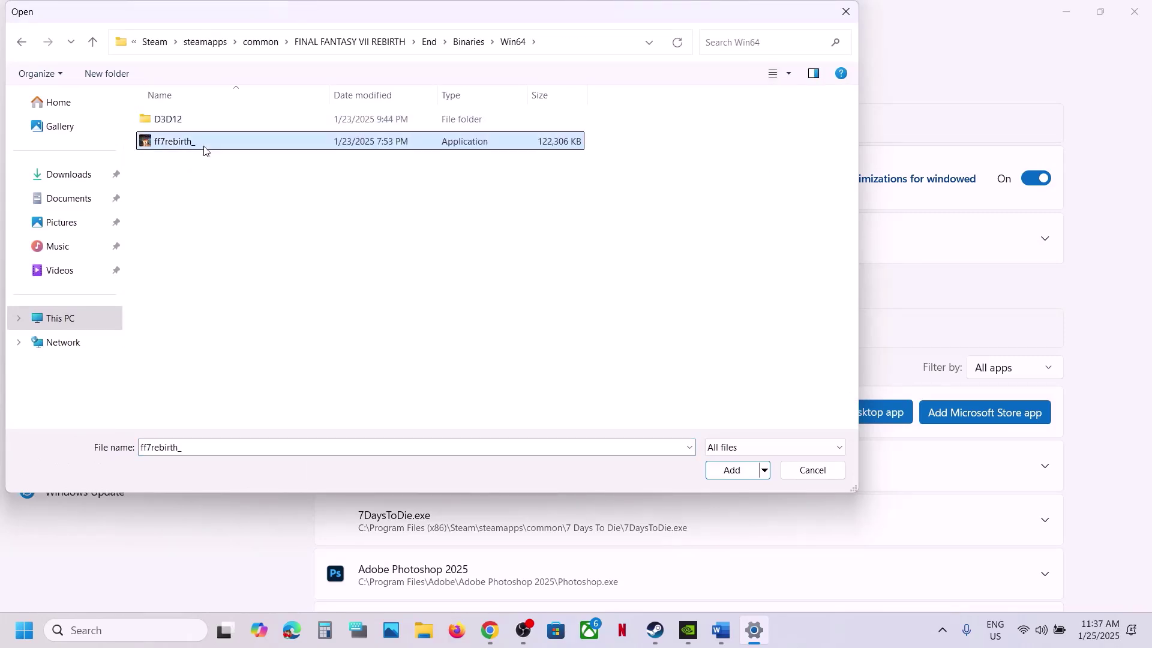
{"action": "left_click", "coordinate": [733, 469]}
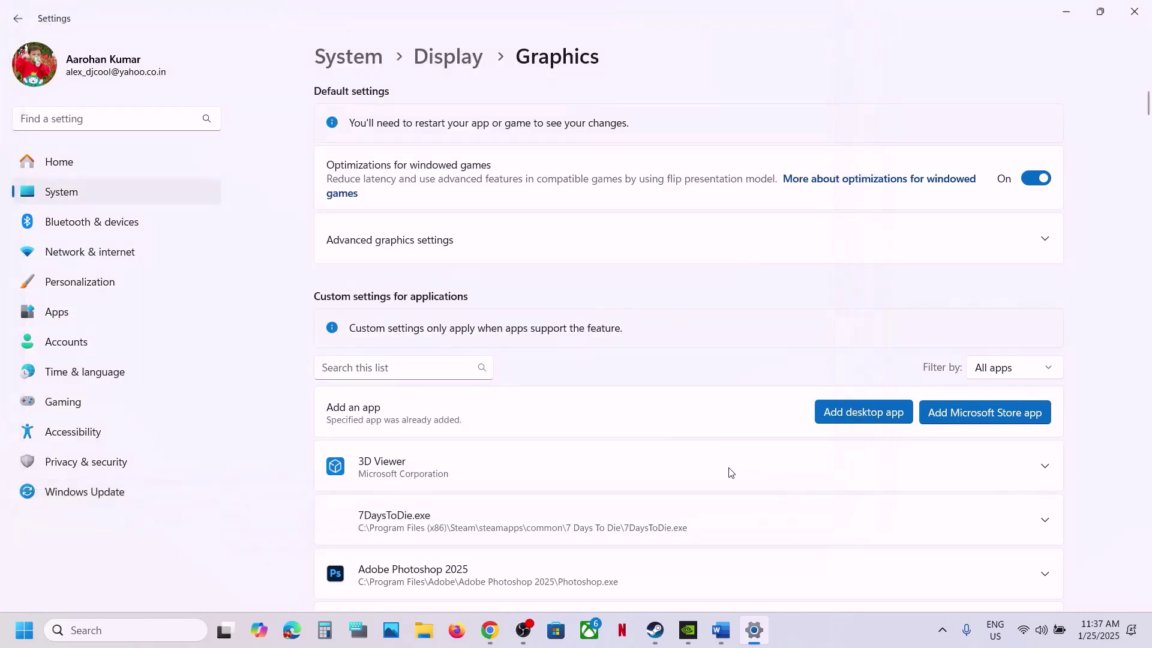
Set the GPU preference of the ff7rebirth.exe entry to High Performance (NVIDIA GeForce RTX 3050 Laptop GPU) and close Settings
{"action": "scroll", "coordinate": [864, 471], "scroll_direction": "down", "scroll_amount": 20}
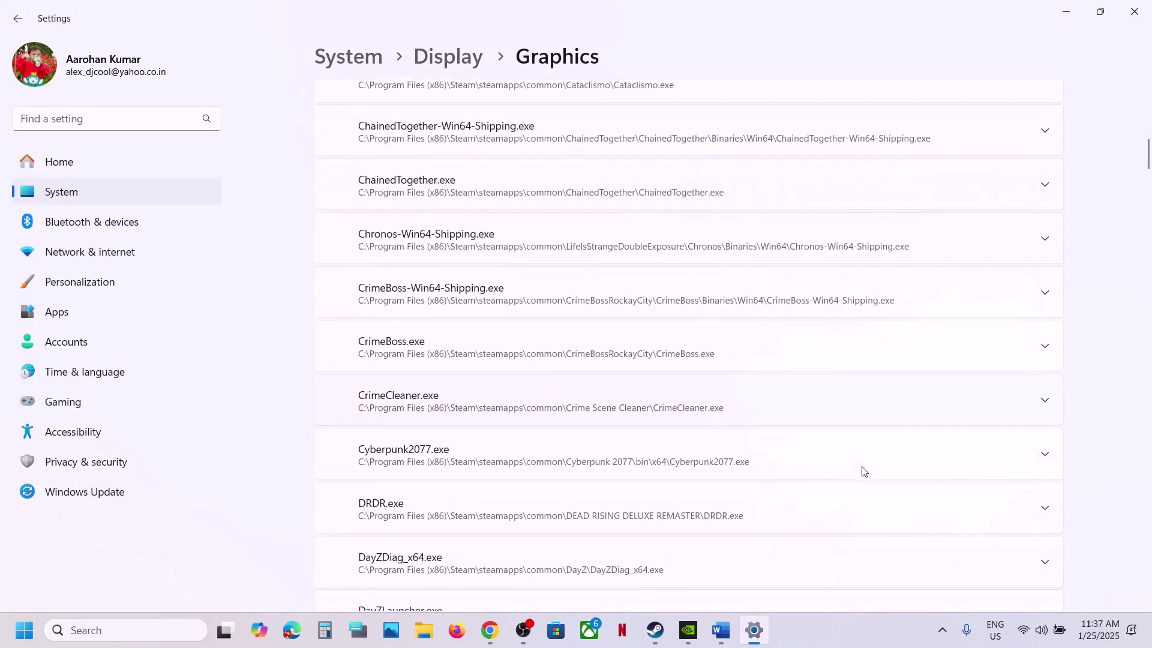
{"action": "scroll", "coordinate": [864, 470], "scroll_direction": "down", "scroll_amount": 12}
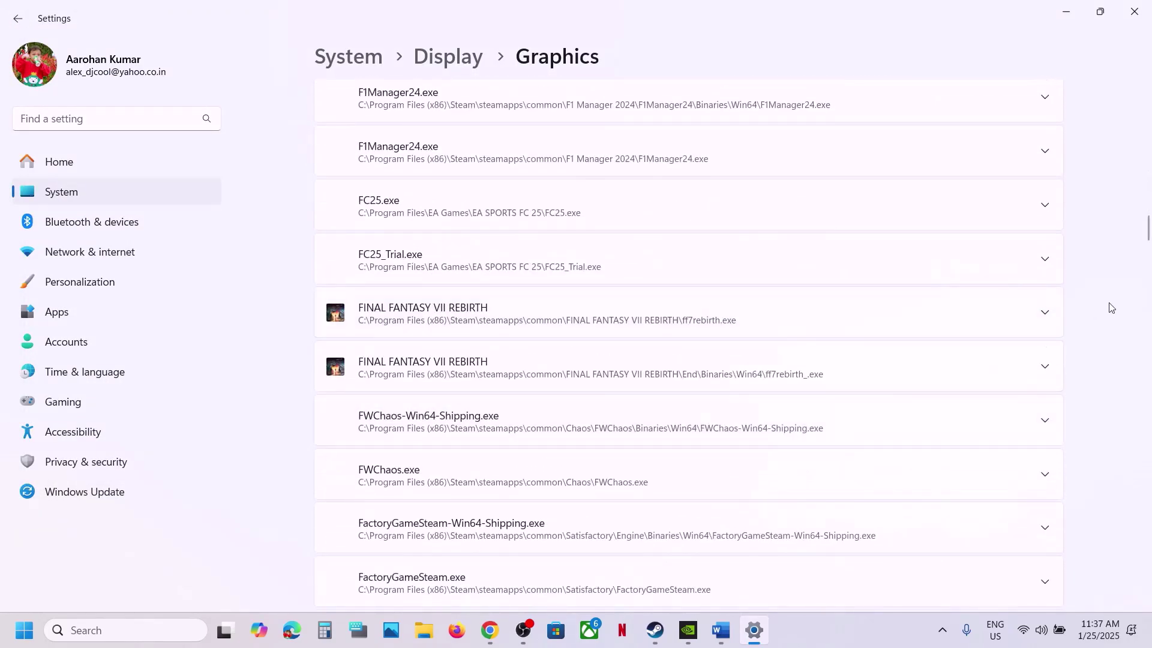
{"action": "left_click", "coordinate": [1045, 312]}
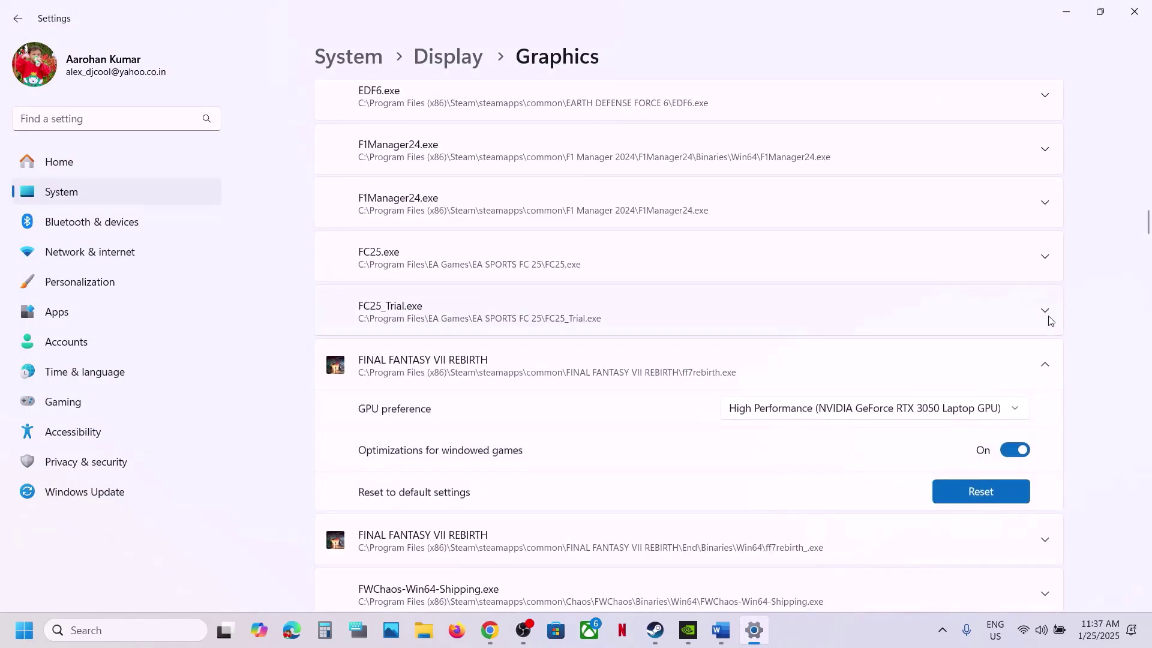
{"action": "left_click", "coordinate": [989, 409]}
{"action": "left_click", "coordinate": [820, 408]}
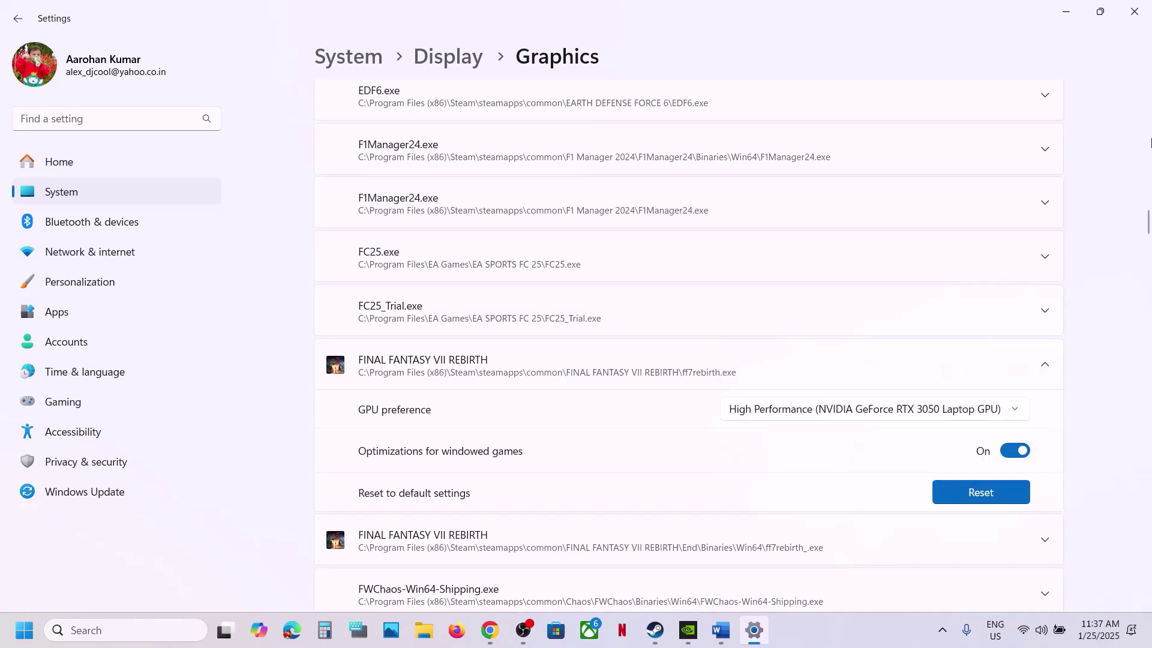
{"action": "left_click", "coordinate": [1134, 13]}
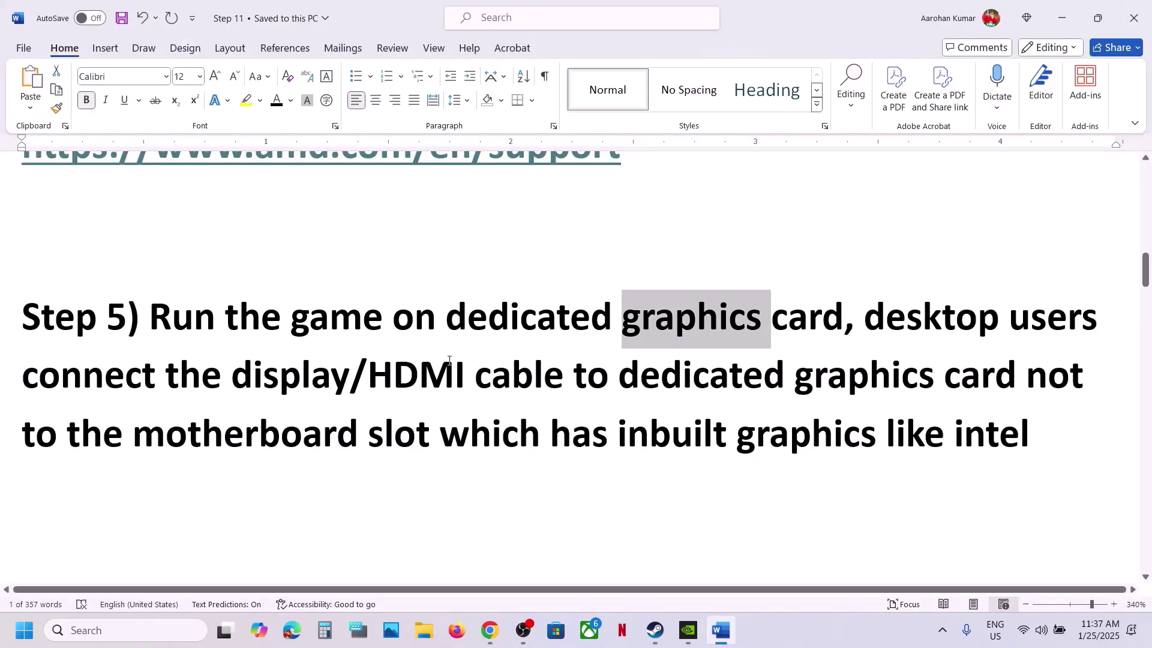
Highlight the Step 5 advice for desktop users on connecting the display/HDMI cable to the dedicated graphics card
{"action": "left_click_drag", "start_coordinate": [864, 317], "coordinate": [832, 379]}
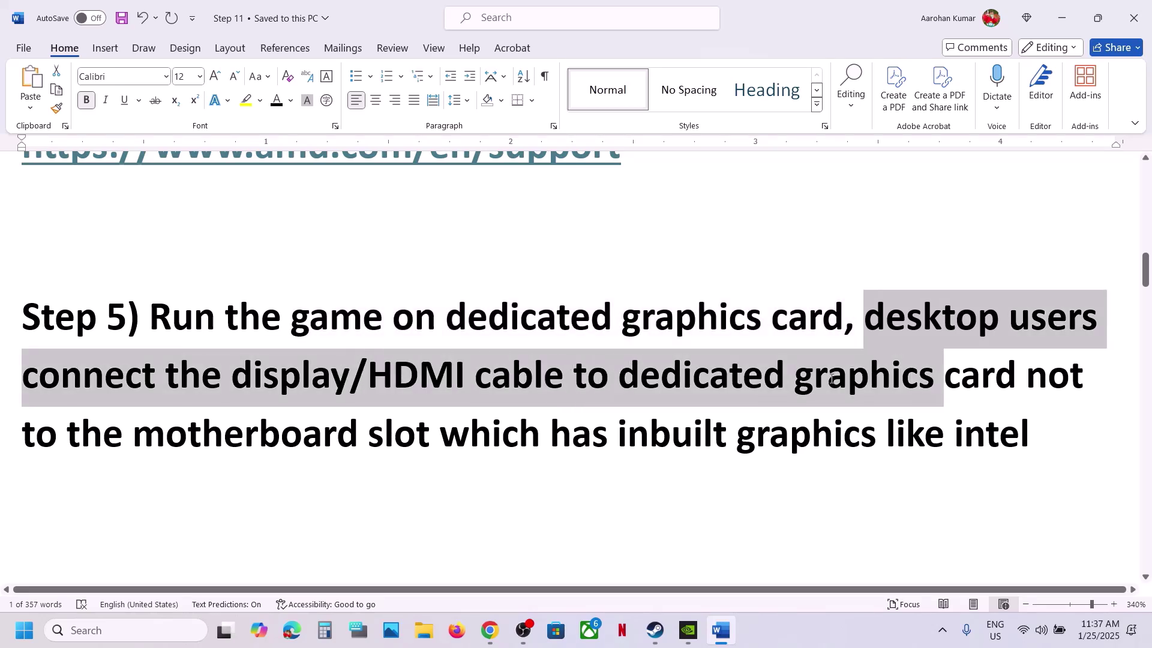
{"action": "left_click_drag", "start_coordinate": [924, 381], "coordinate": [548, 437]}
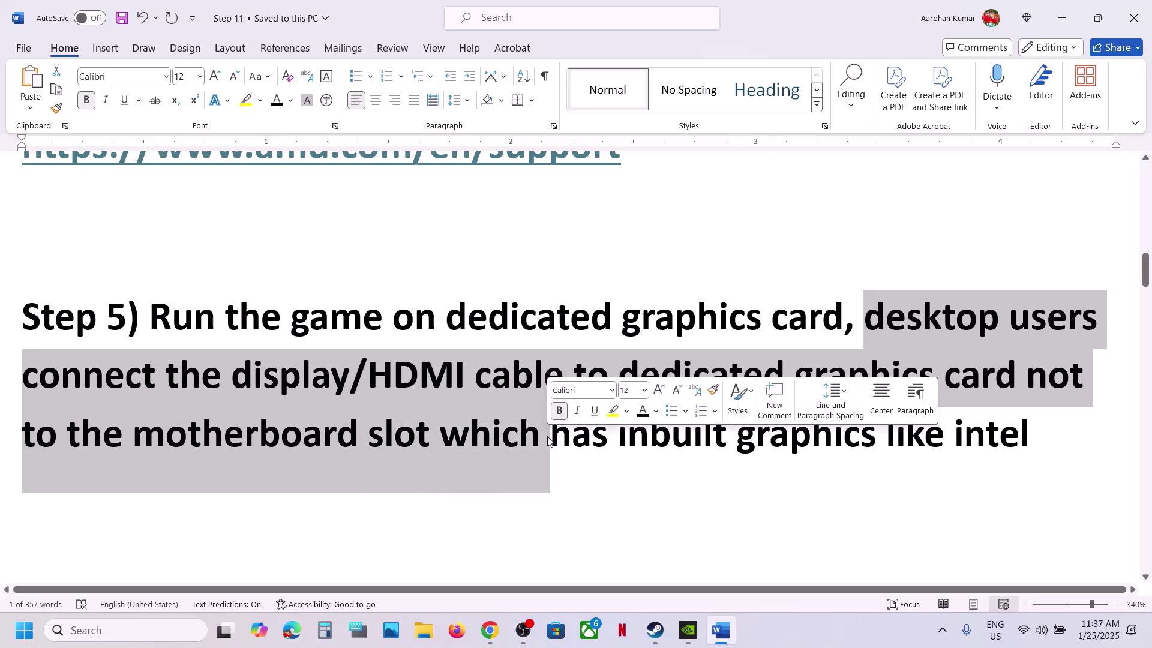
{"action": "left_click", "coordinate": [548, 437]}
{"action": "left_click_drag", "start_coordinate": [306, 382], "coordinate": [895, 377]}
{"action": "left_click", "coordinate": [366, 384]}
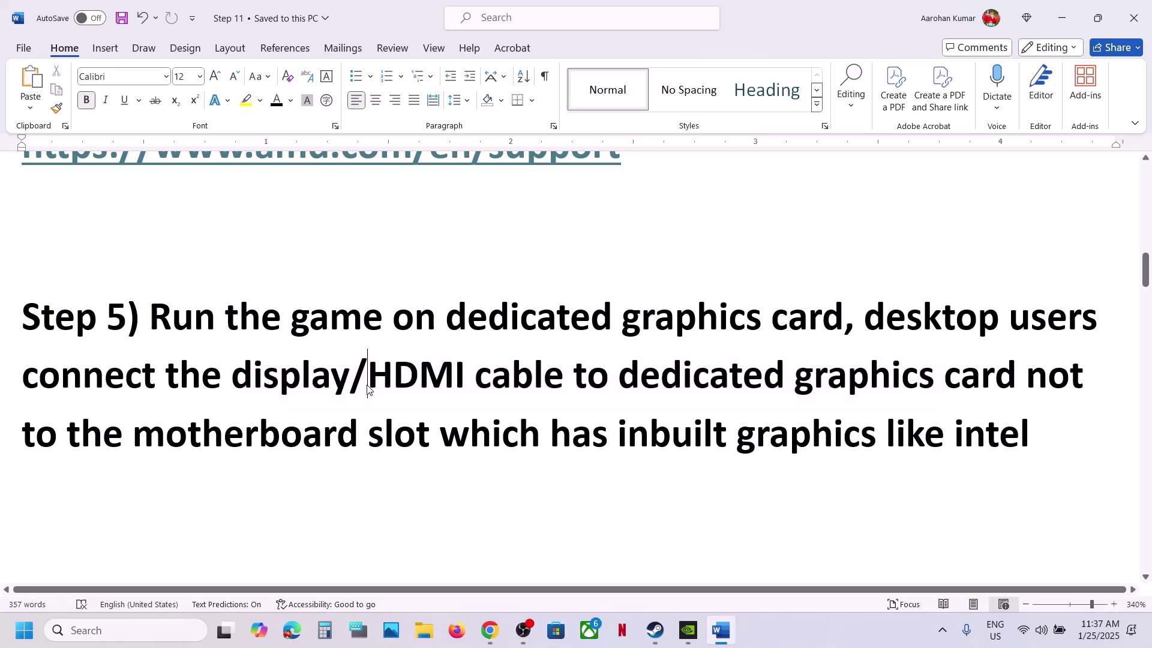
Highlight Step 6 on updating Windows in the document, and check the installed Windows version with winver
{"action": "scroll", "coordinate": [367, 384], "scroll_direction": "down", "scroll_amount": 5}
{"action": "scroll", "coordinate": [191, 366], "scroll_direction": "up", "scroll_amount": 1}
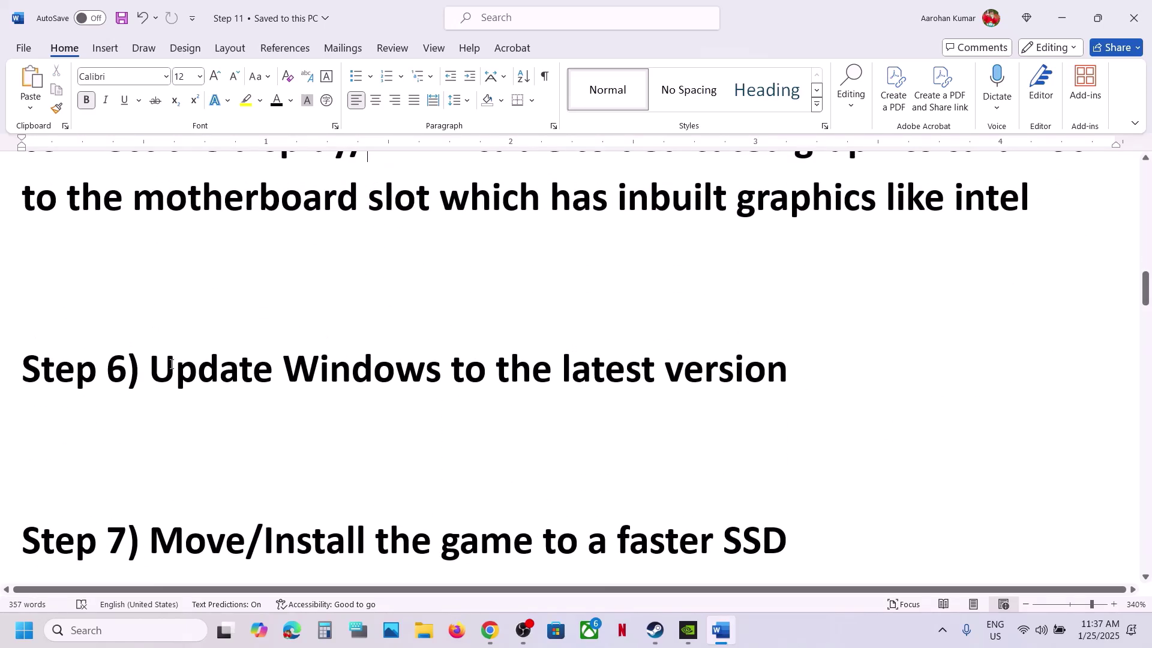
{"action": "left_click_drag", "start_coordinate": [171, 364], "coordinate": [849, 352]}
{"action": "left_click", "coordinate": [132, 633]}
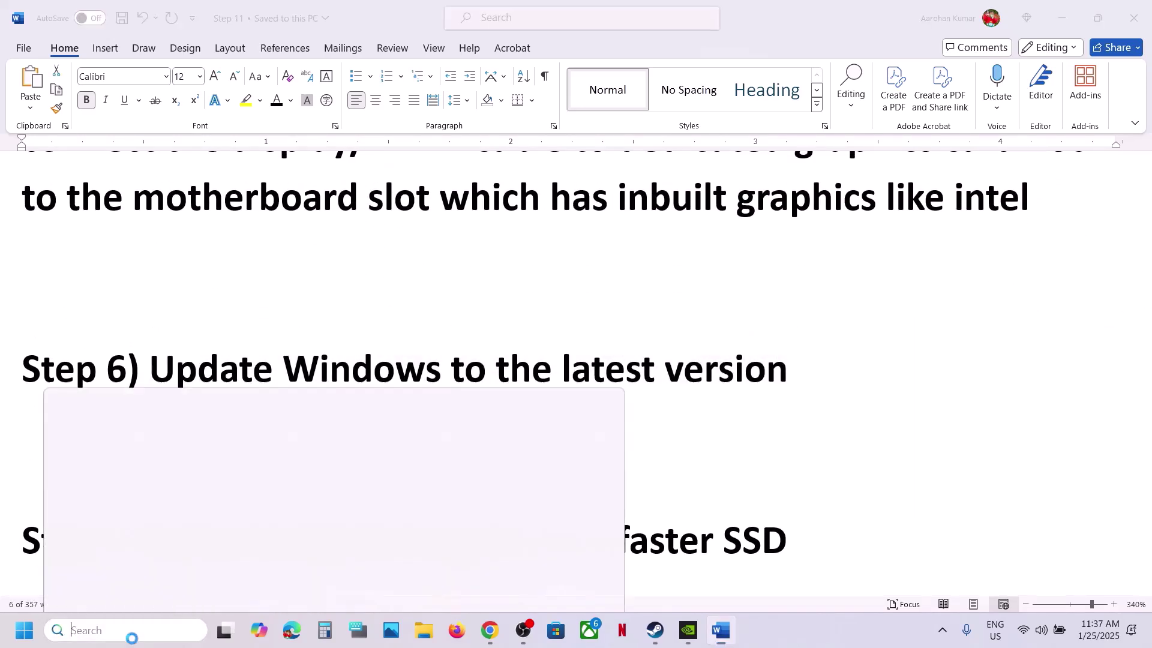
{"action": "type", "text": "winver"}
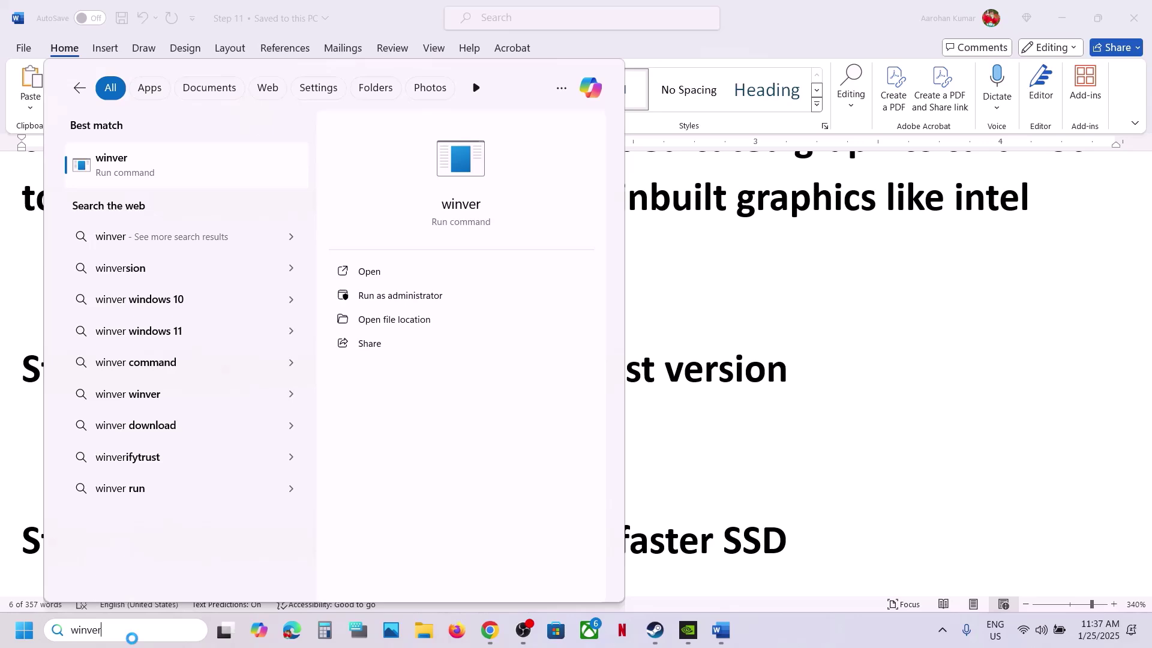
{"action": "left_click", "coordinate": [161, 155]}
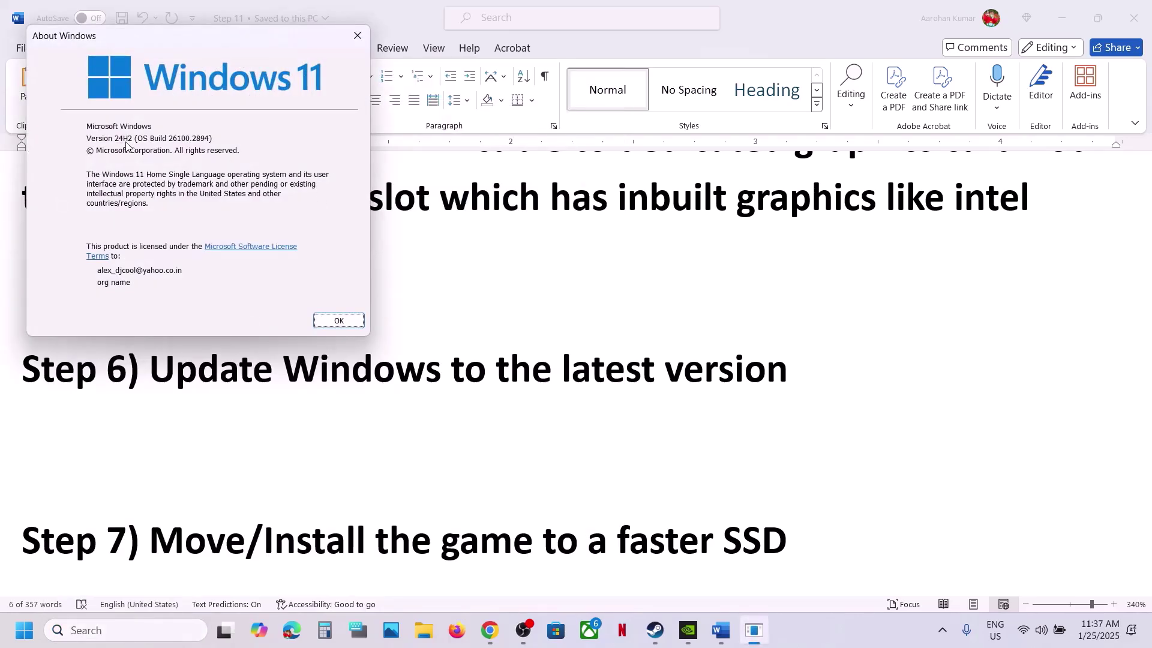
{"action": "left_click", "coordinate": [358, 36]}
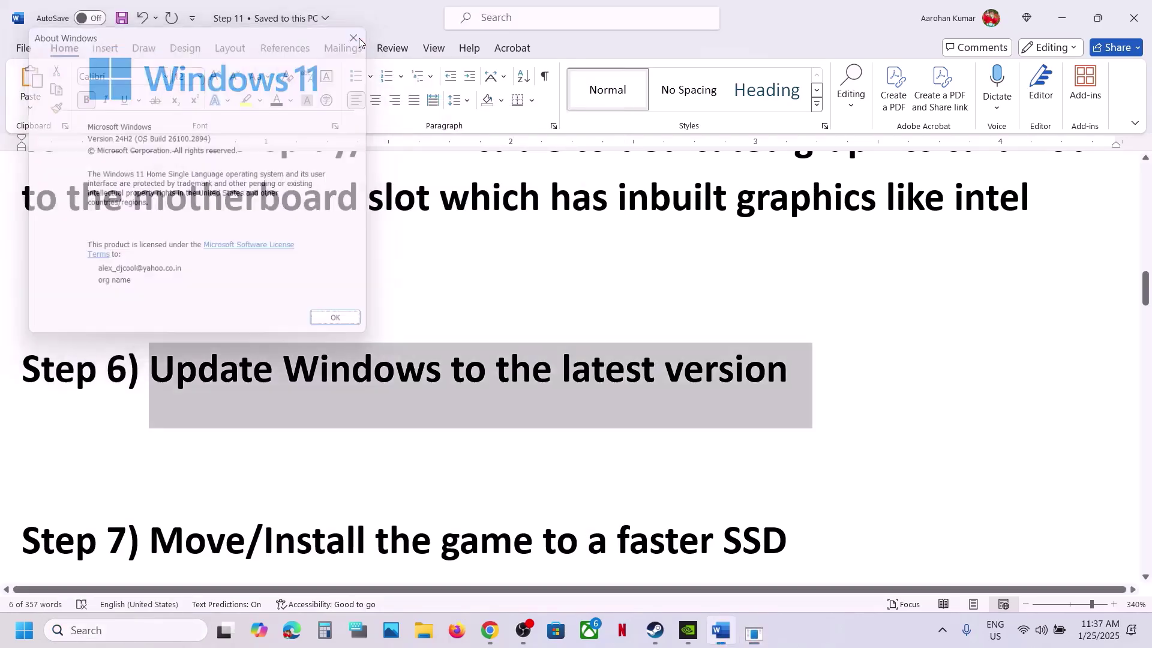
Check for updates in Windows Update, bring up the power options for a restart, and return to the Word document
{"action": "key", "text": "super+i"}
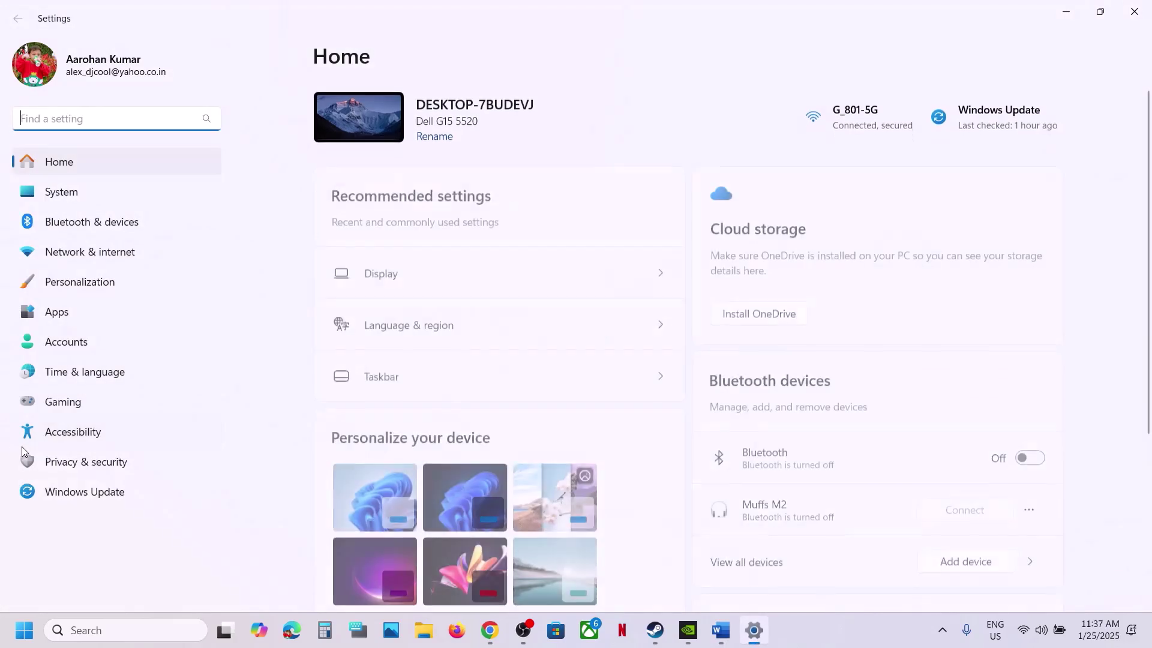
{"action": "left_click", "coordinate": [76, 491]}
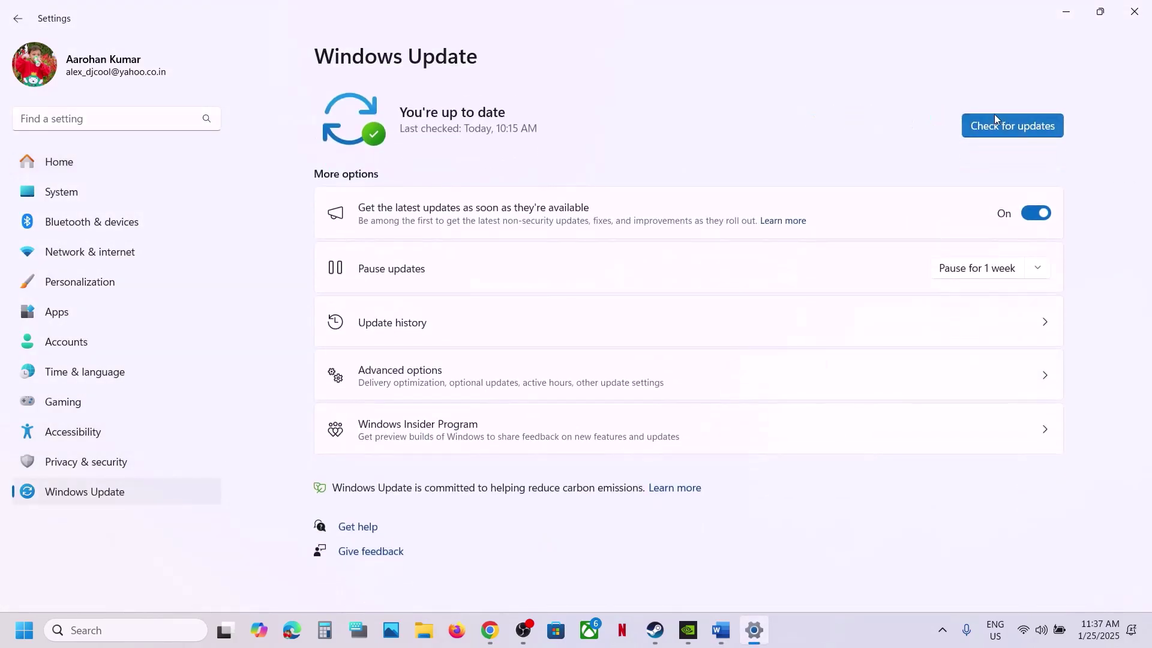
{"action": "left_click", "coordinate": [1012, 126]}
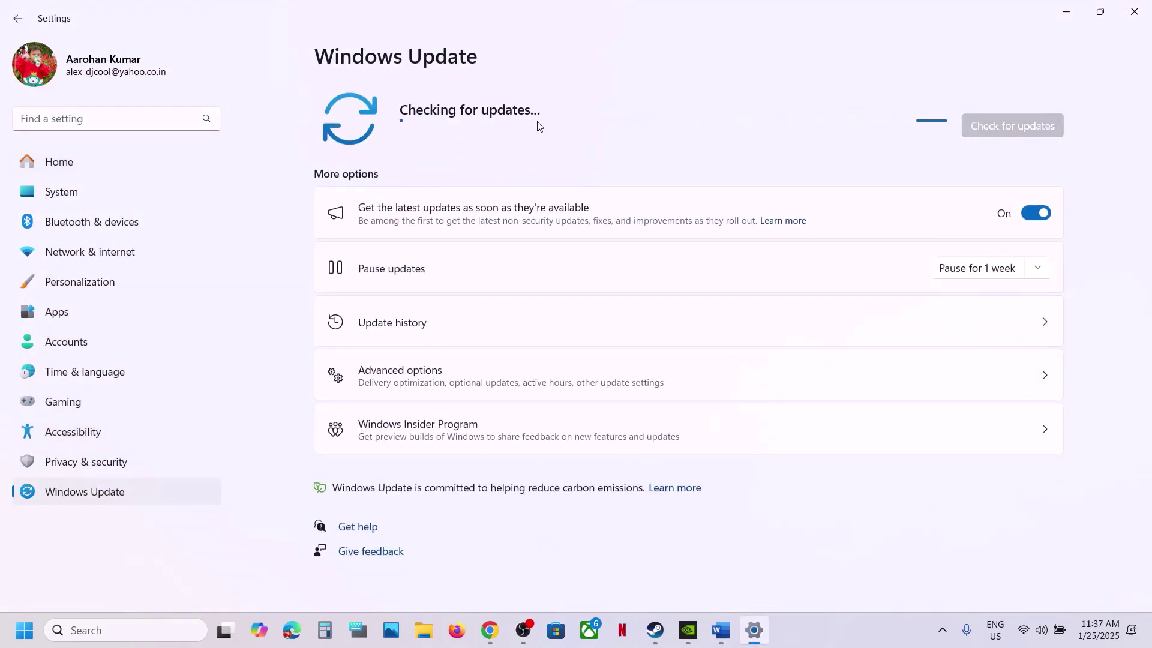
{"action": "left_click", "coordinate": [24, 630]}
{"action": "left_click", "coordinate": [439, 581]}
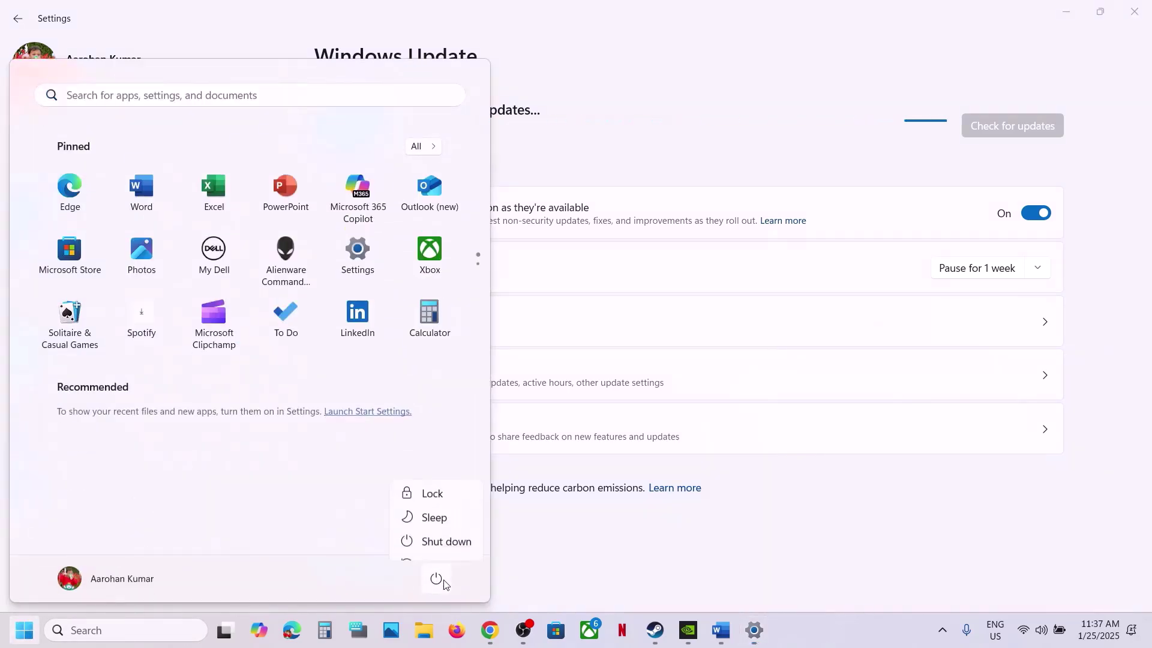
{"action": "key", "text": "Escape"}
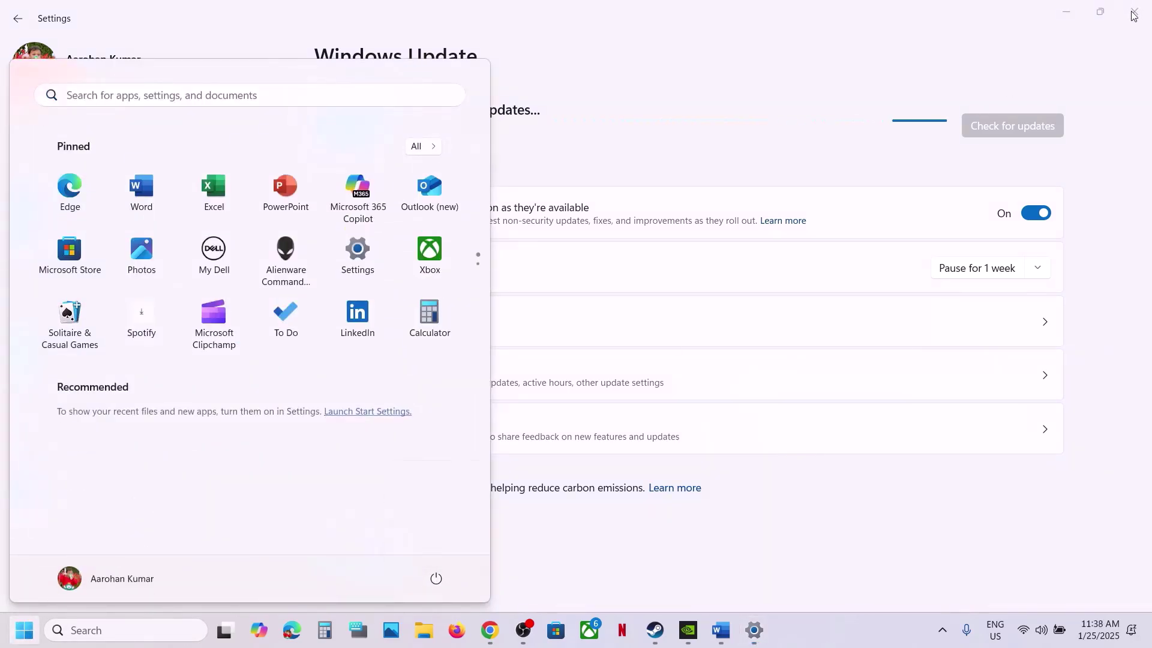
{"action": "left_click", "coordinate": [961, 82]}
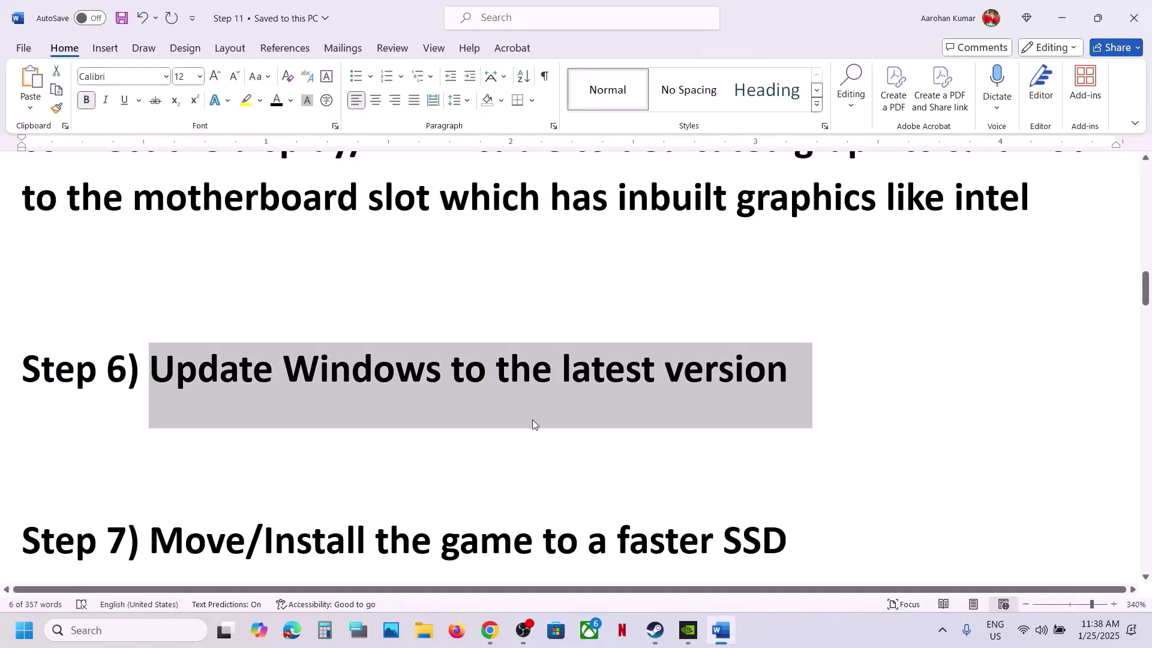
Highlight the Step 7 text about installing the game to a faster SSD
{"action": "scroll", "coordinate": [531, 419], "scroll_direction": "down", "scroll_amount": 1}
{"action": "scroll", "coordinate": [528, 424], "scroll_direction": "down", "scroll_amount": 1}
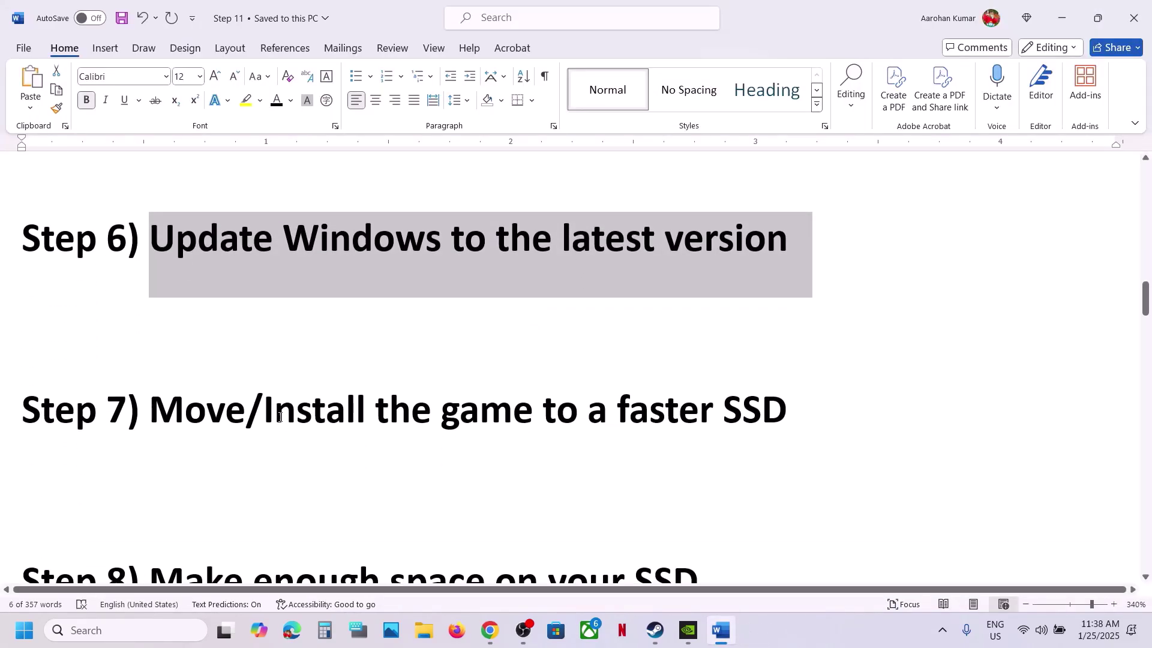
{"action": "left_click_drag", "start_coordinate": [279, 417], "coordinate": [798, 407]}
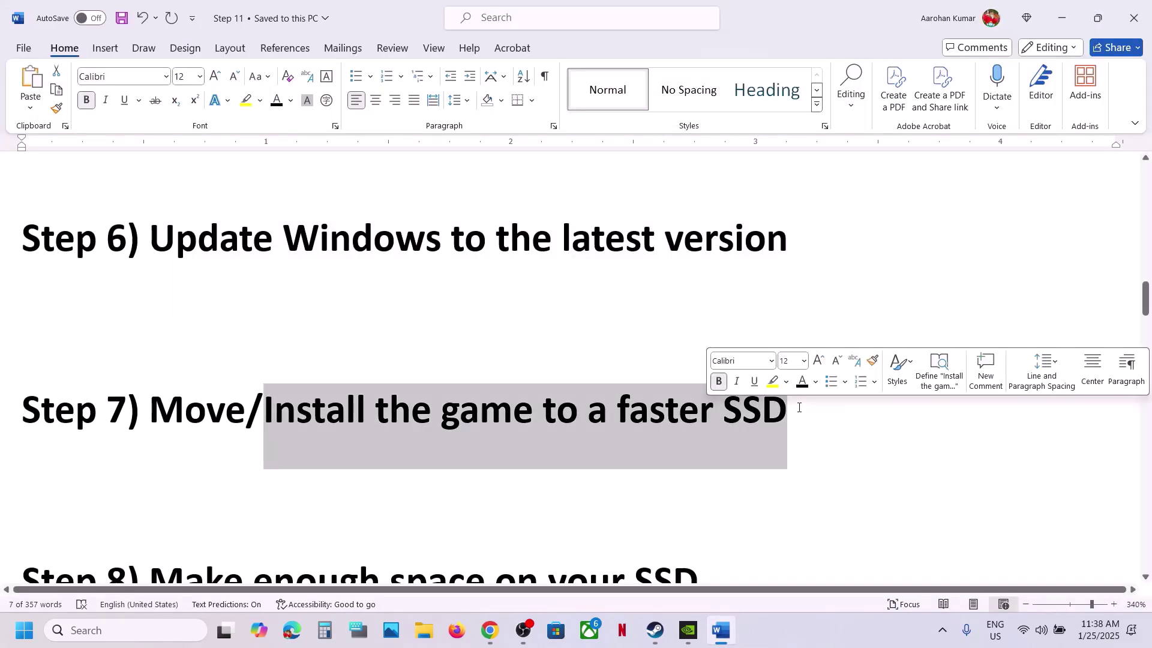
{"action": "left_click", "coordinate": [798, 407]}
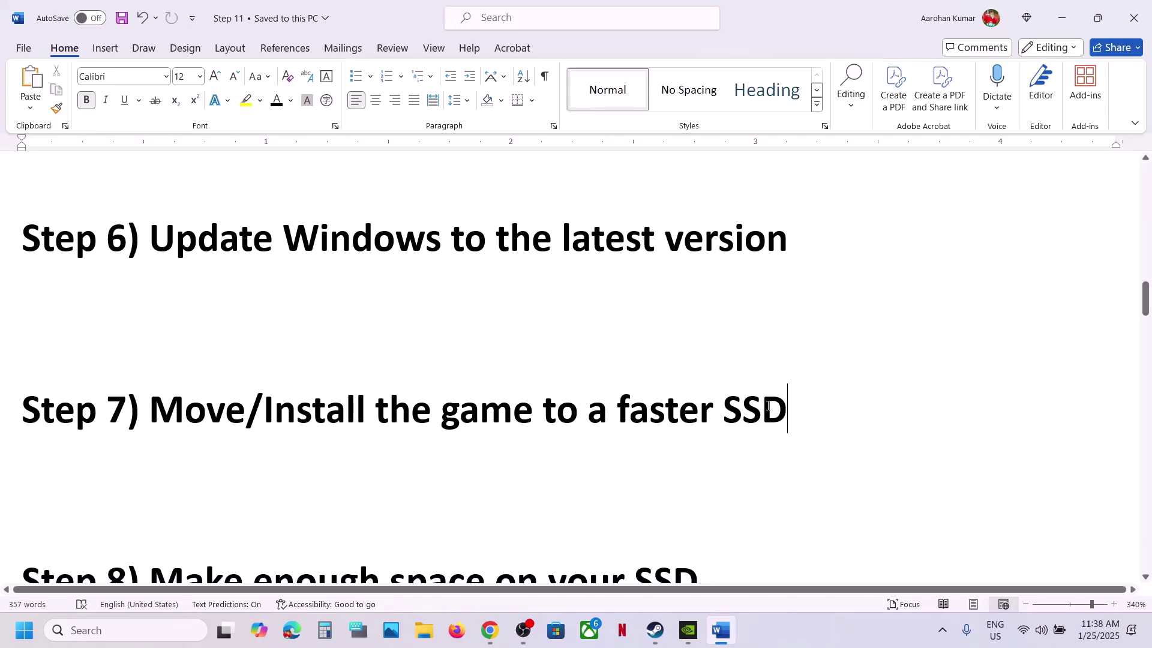
Switch to Steam and select FINAL FANTASY VII REBIRTH in the Storage settings for the OS (C:) drive
{"action": "left_click", "coordinate": [657, 631]}
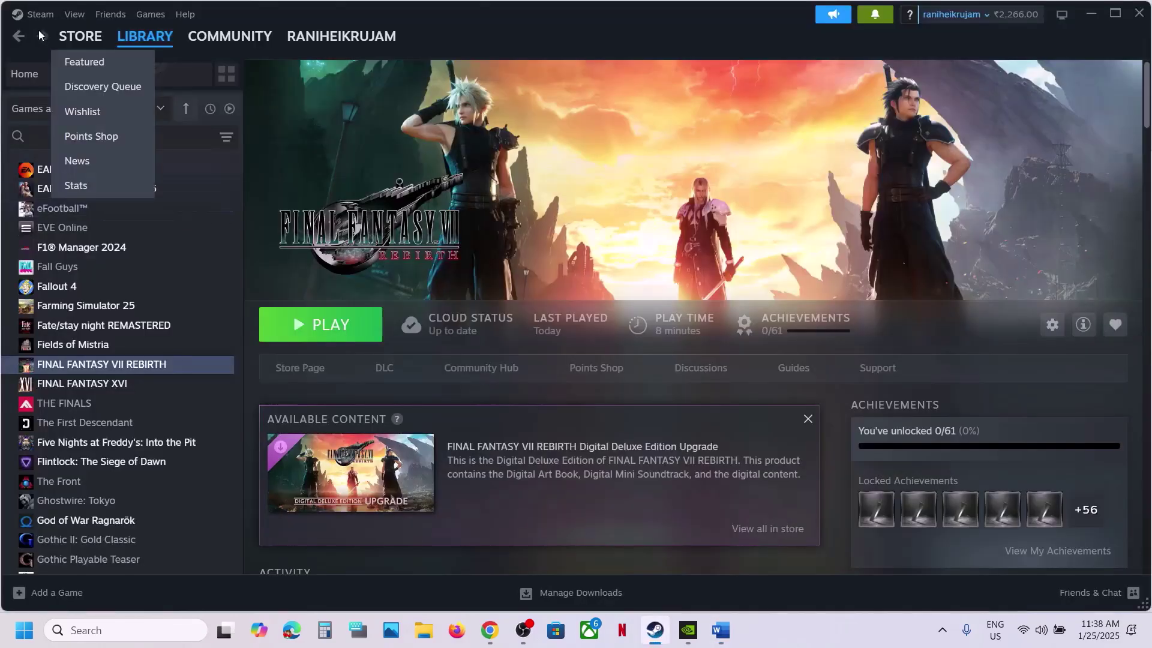
{"action": "left_click", "coordinate": [40, 14]}
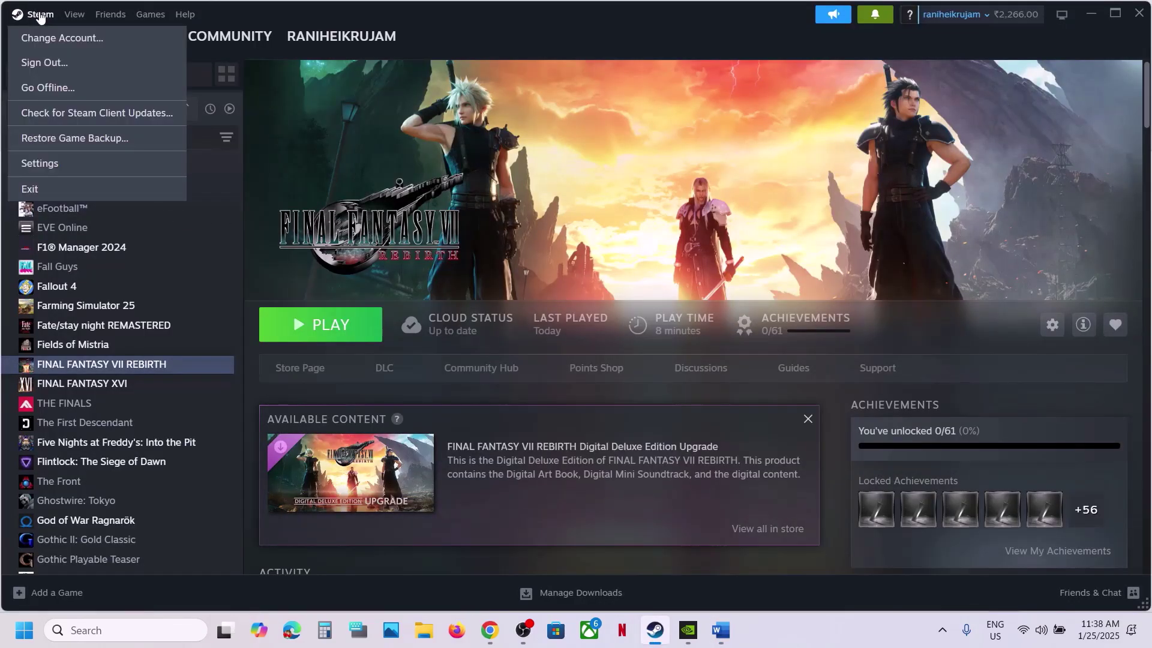
{"action": "left_click", "coordinate": [40, 166]}
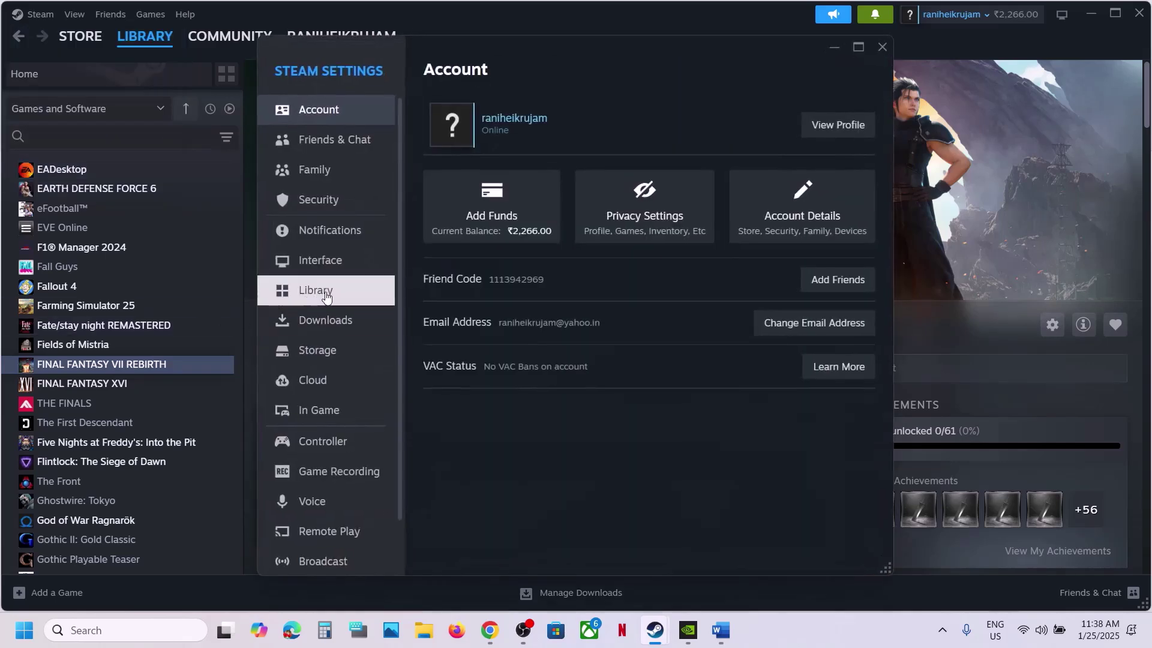
{"action": "left_click", "coordinate": [315, 349]}
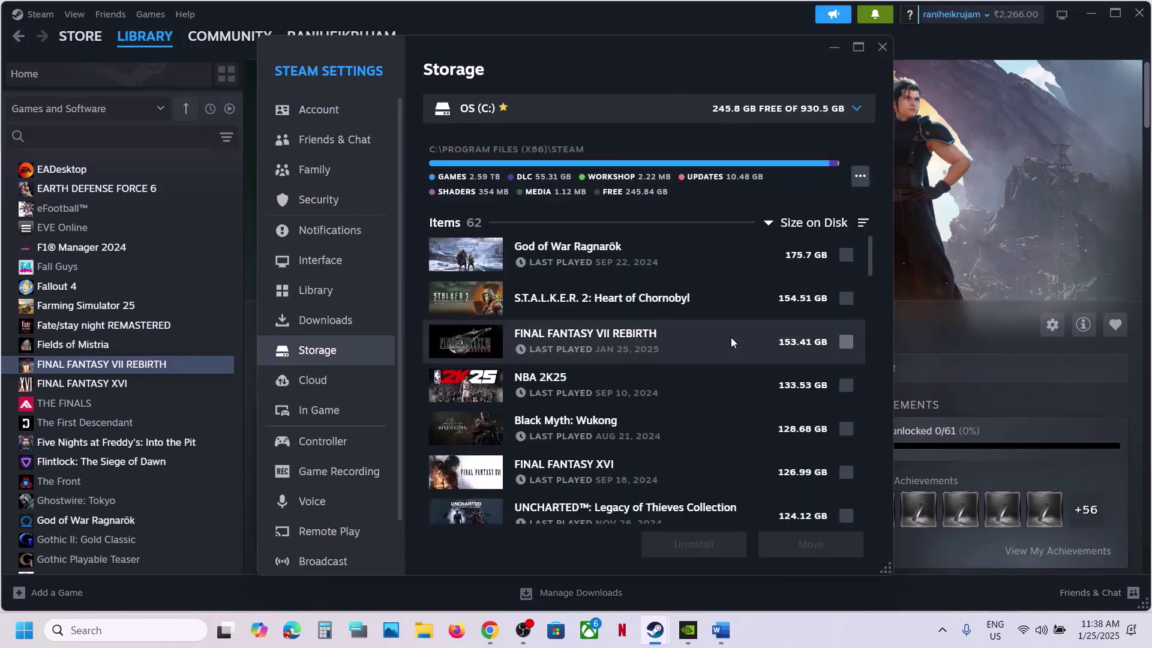
{"action": "left_click", "coordinate": [845, 344]}
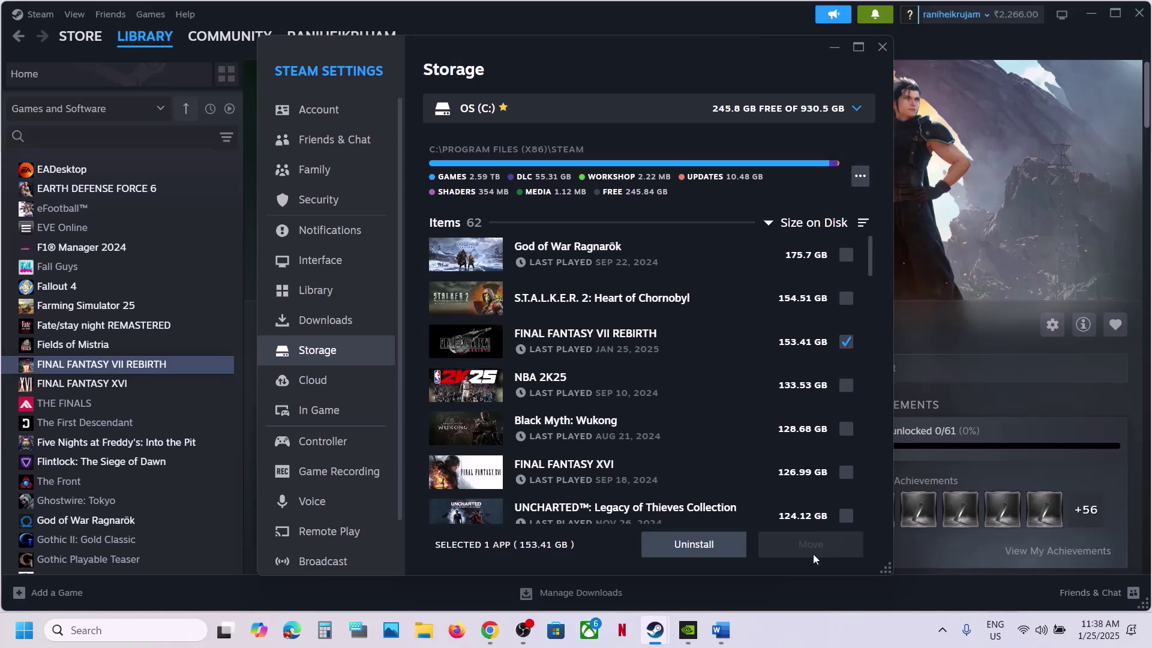
Close the Steam settings, return to the Word document and highlight "Install" in the Step 7 line
{"action": "left_click", "coordinate": [882, 46]}
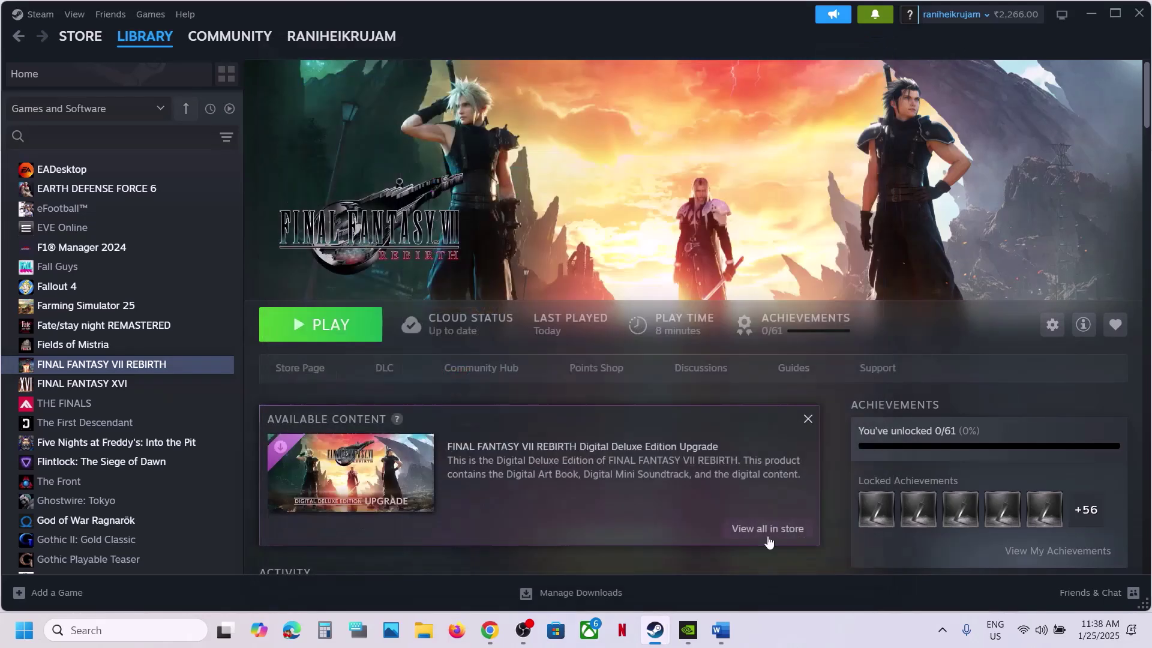
{"action": "left_click", "coordinate": [720, 631]}
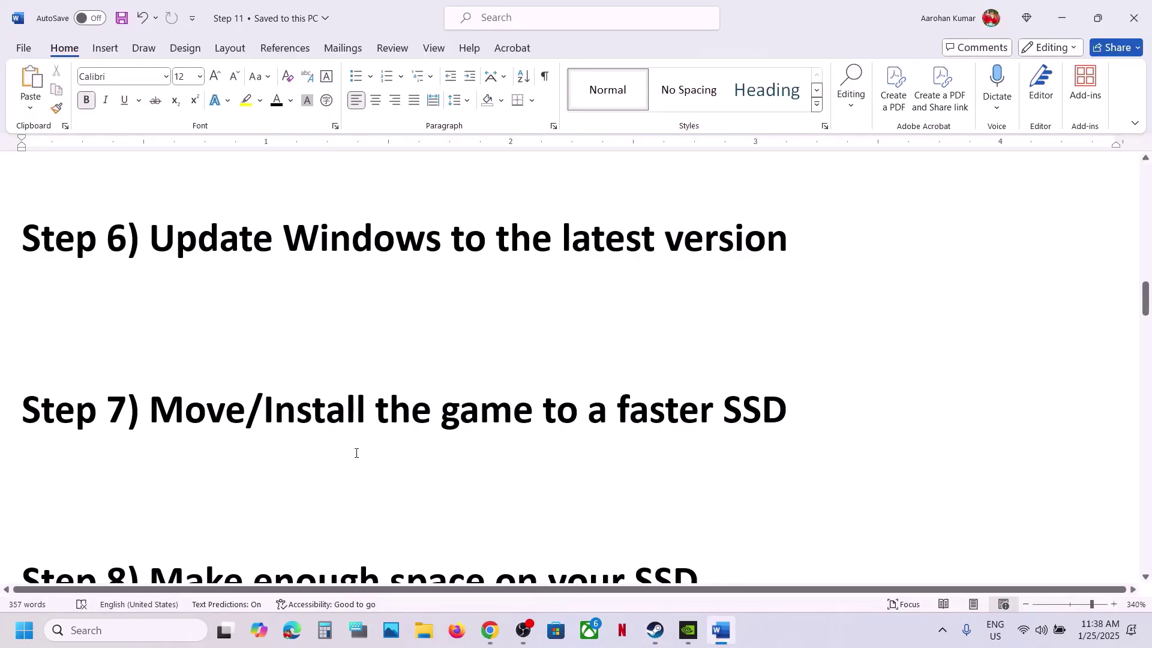
{"action": "scroll", "coordinate": [357, 453], "scroll_direction": "down", "scroll_amount": 1}
{"action": "left_click_drag", "start_coordinate": [264, 386], "coordinate": [356, 408]}
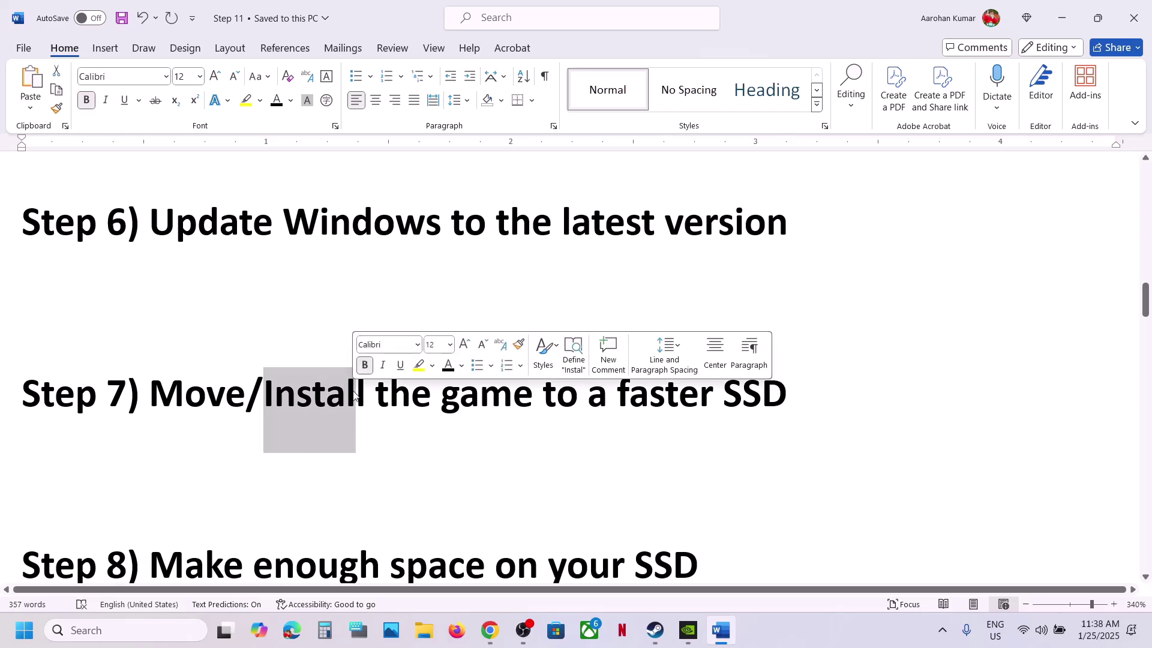
Switch to Steam and view the Manage options for FINAL FANTASY VII REBIRTH in the library
{"action": "left_click", "coordinate": [655, 631]}
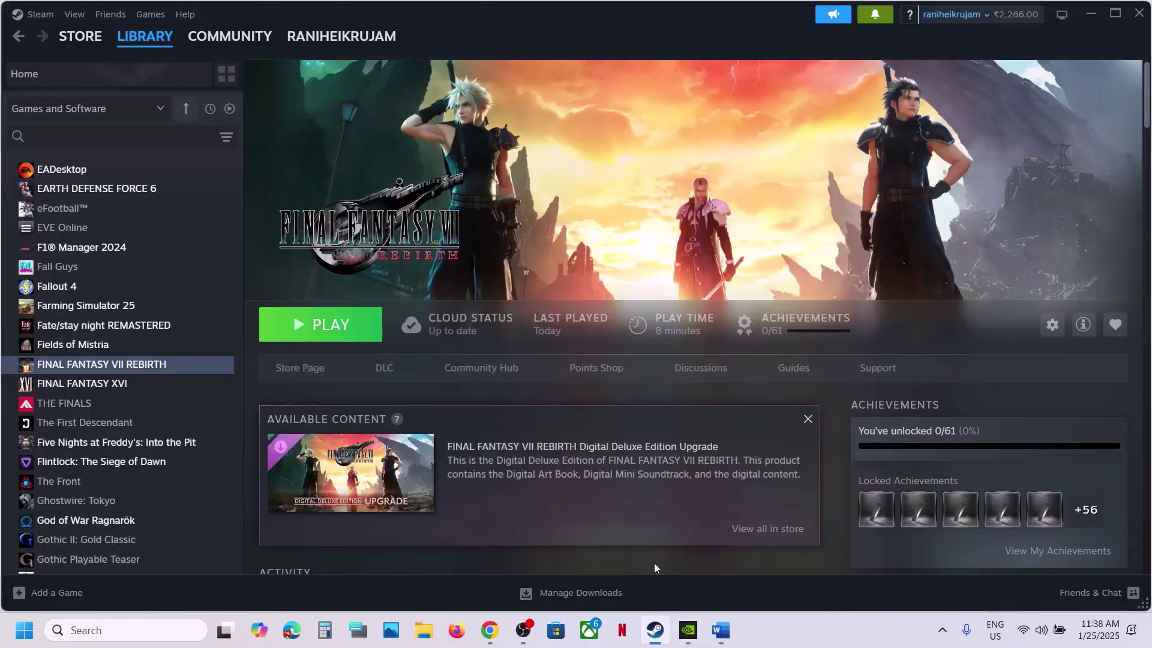
{"action": "right_click", "coordinate": [99, 363]}
{"action": "mouse_move", "coordinate": [167, 456]}
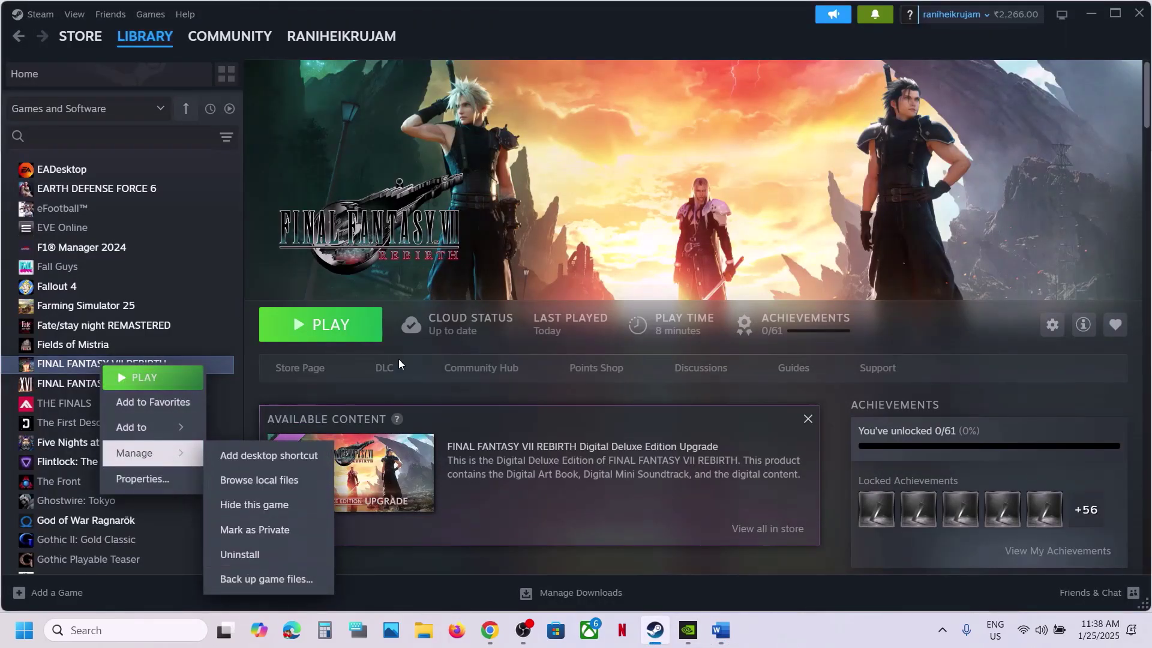
{"action": "left_click", "coordinate": [428, 242]}
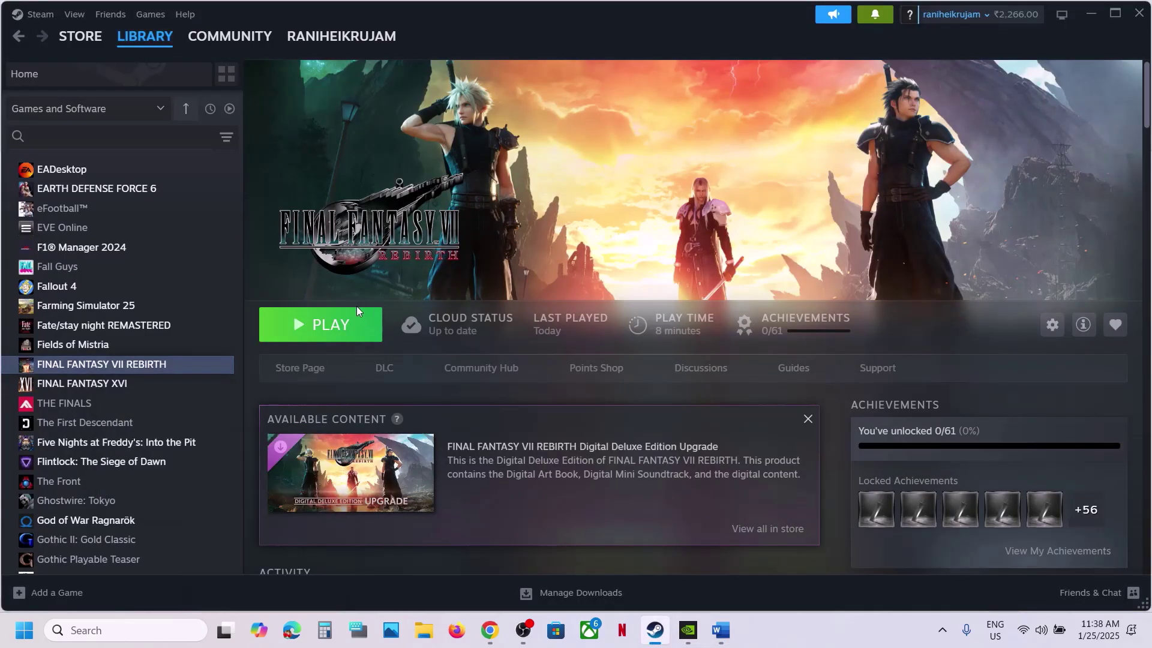
Return to the Word document and highlight "faster SSD" in Step 7 and the Step 8 text "Make enough space on your SSD"
{"action": "left_click", "coordinate": [730, 635]}
{"action": "left_click_drag", "start_coordinate": [699, 397], "coordinate": [794, 387]}
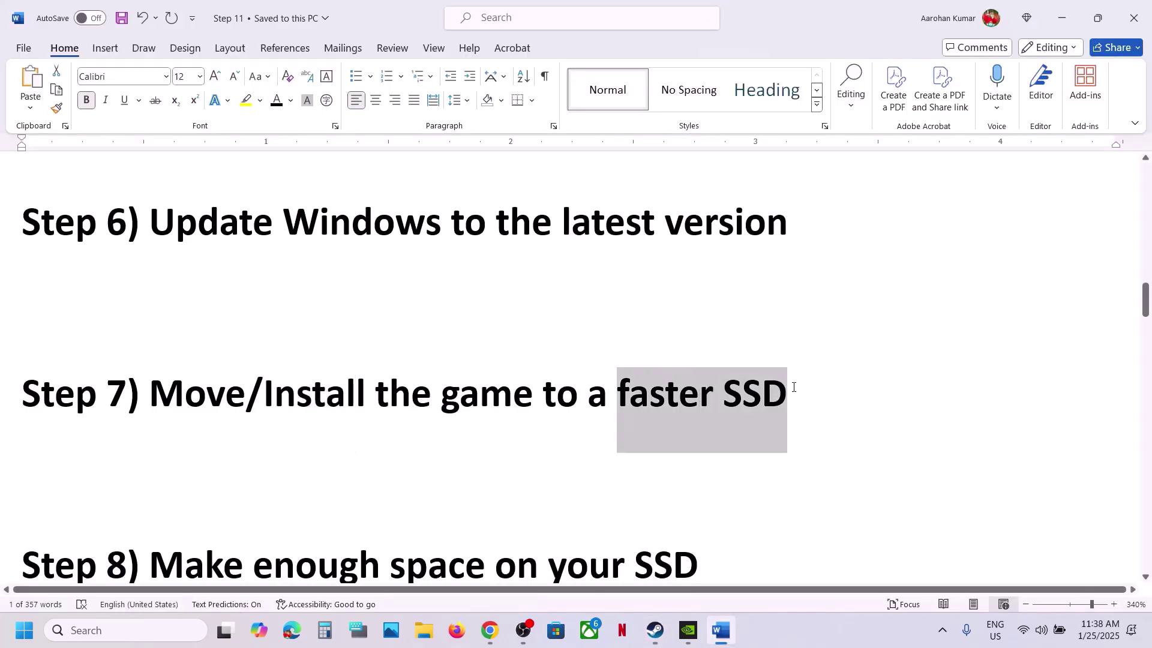
{"action": "left_click", "coordinate": [365, 472]}
{"action": "scroll", "coordinate": [365, 472], "scroll_direction": "down", "scroll_amount": 3}
{"action": "scroll", "coordinate": [364, 472], "scroll_direction": "up", "scroll_amount": 1}
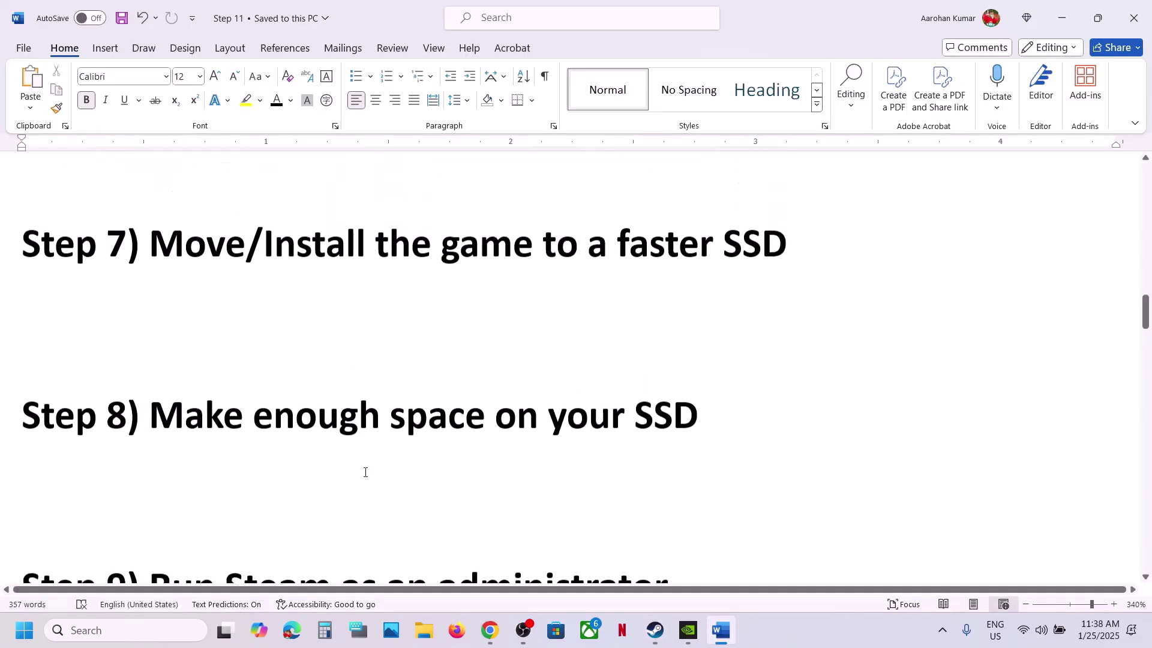
{"action": "left_click_drag", "start_coordinate": [150, 420], "coordinate": [733, 432]}
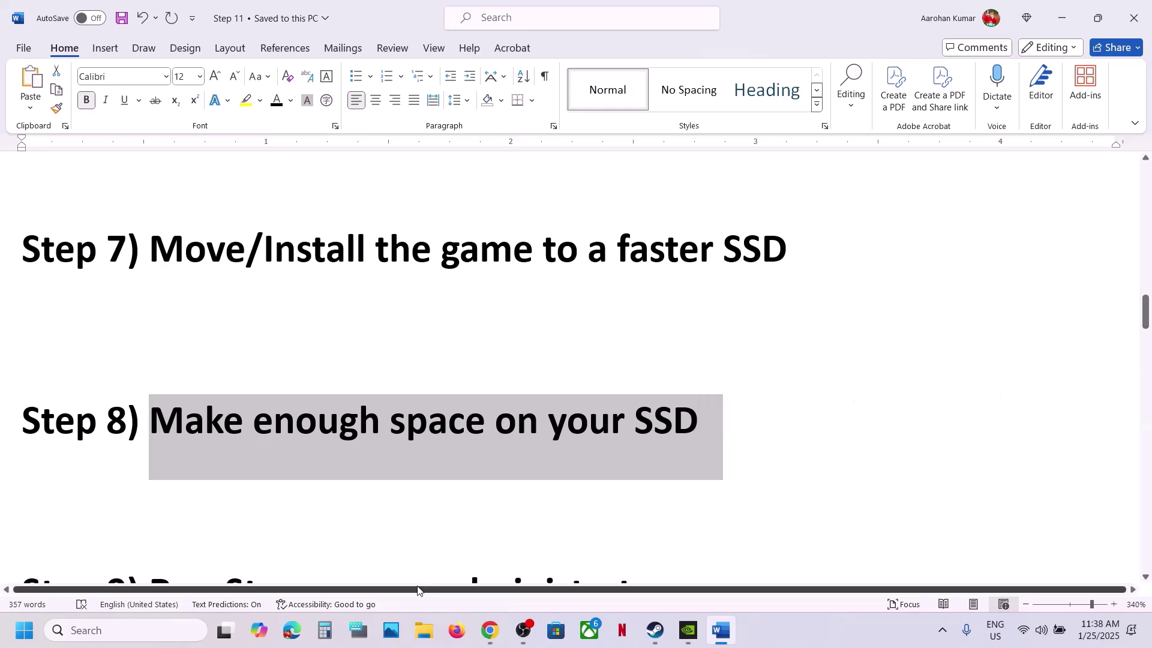
Check the free space on the OS (C:) drive in File Explorer, and close the window
{"action": "left_click", "coordinate": [422, 634]}
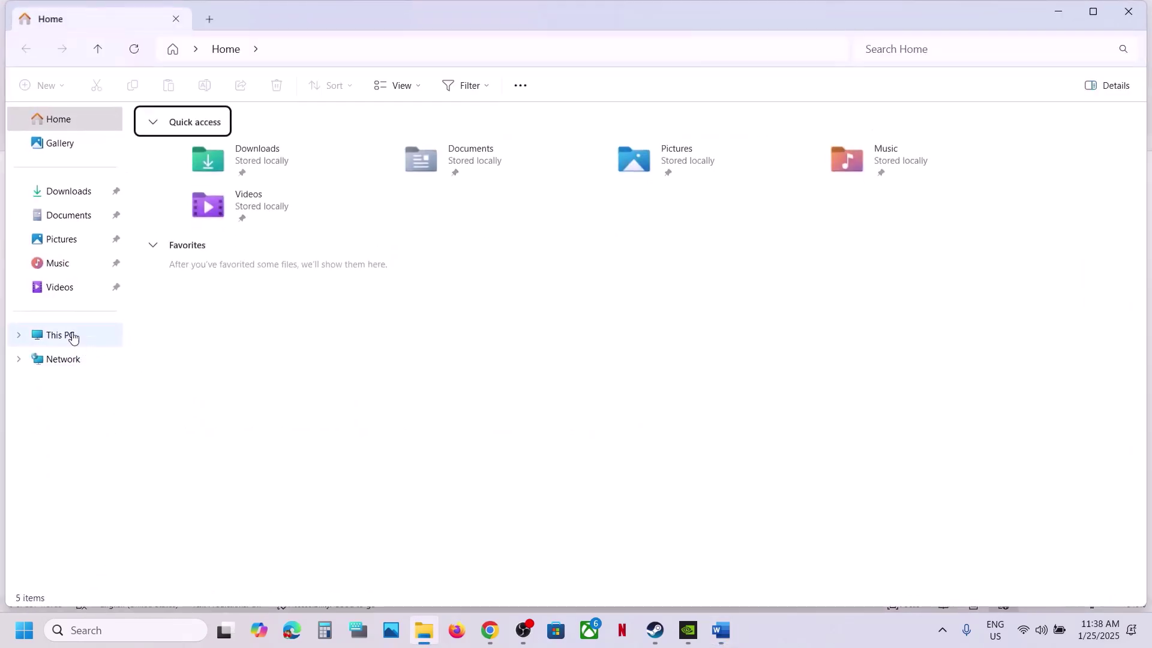
{"action": "left_click", "coordinate": [69, 334]}
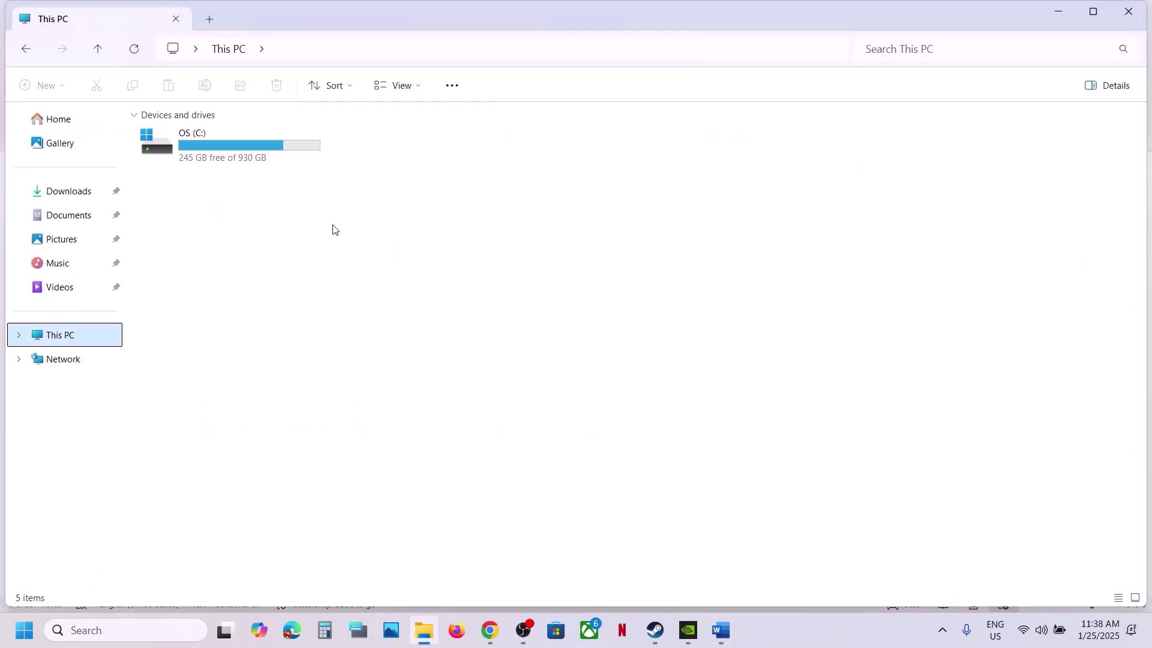
{"action": "left_click", "coordinate": [1130, 9]}
Highlight the Step 9 text about running Steam as an administrator, and locate the Exit option in Steam
{"action": "scroll", "coordinate": [600, 412], "scroll_direction": "down", "scroll_amount": 3}
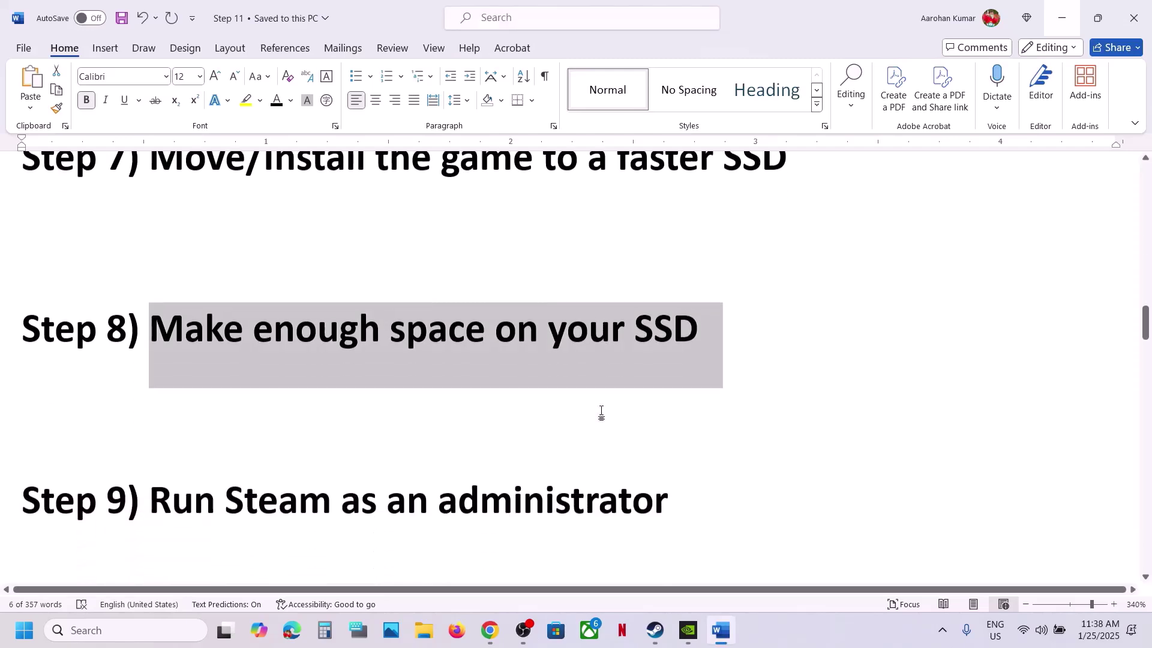
{"action": "left_click_drag", "start_coordinate": [165, 442], "coordinate": [690, 443]}
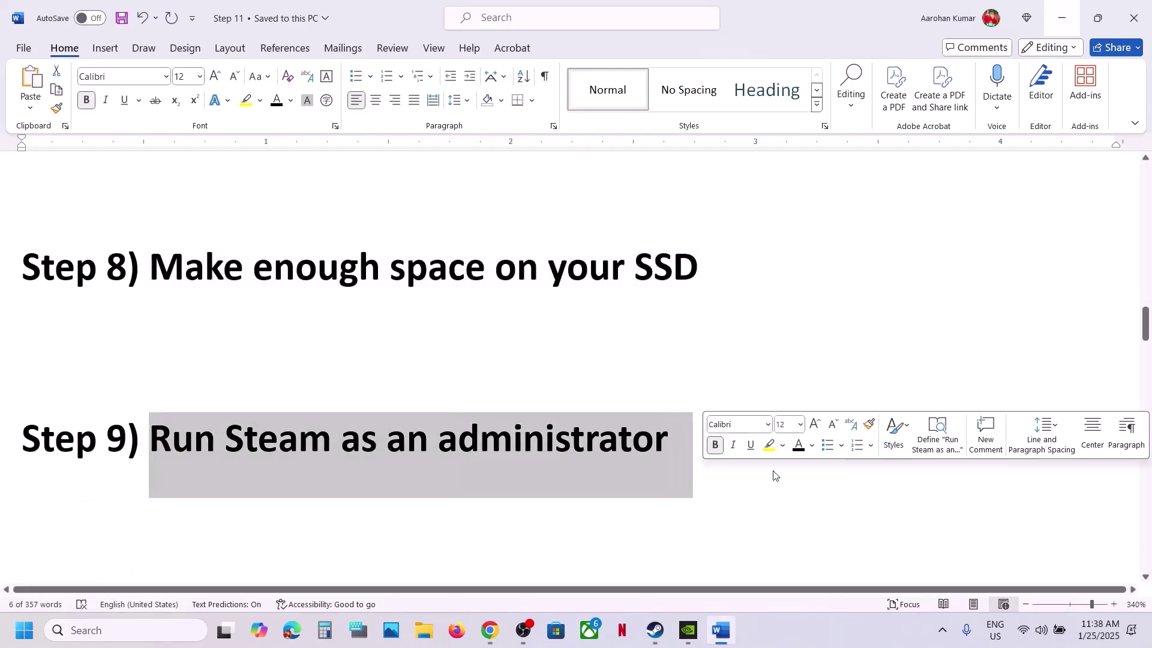
{"action": "left_click", "coordinate": [654, 635]}
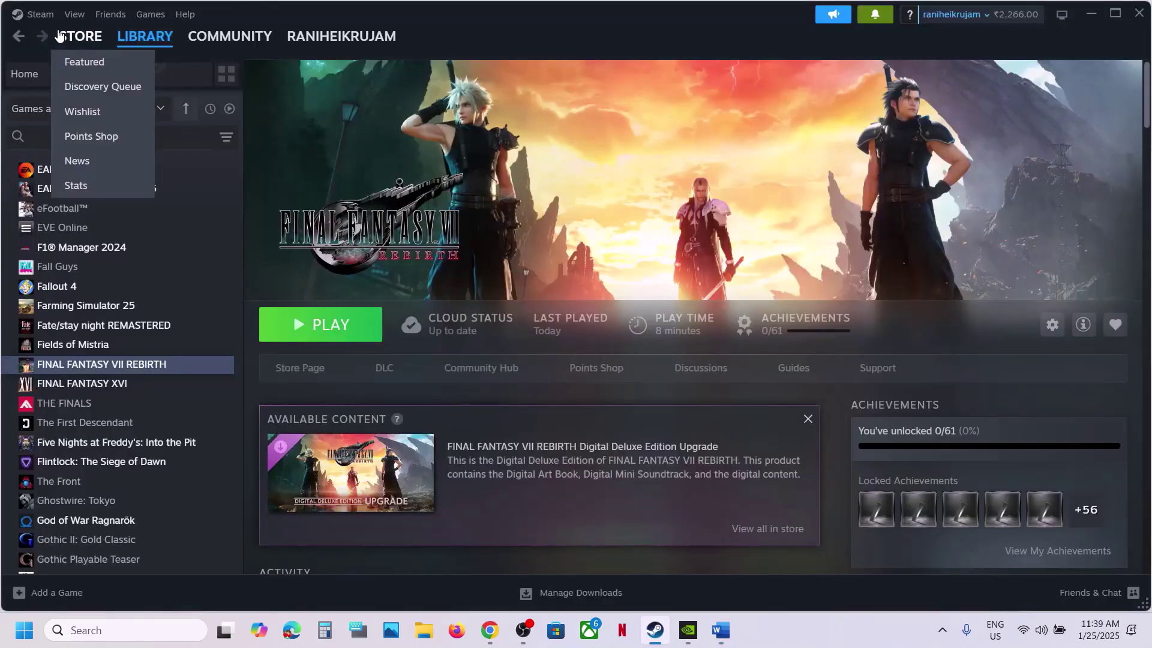
{"action": "left_click", "coordinate": [38, 14]}
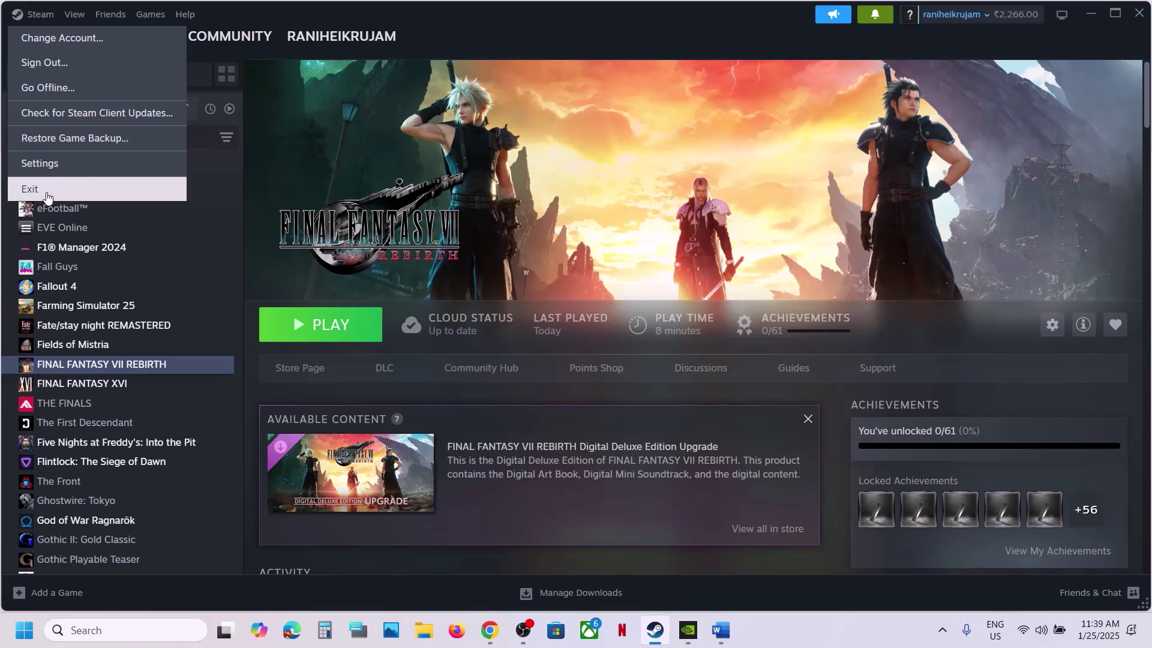
Search Windows for "steam" and view the Run as administrator option for the Steam app
{"action": "left_click", "coordinate": [89, 630]}
{"action": "type", "text": "st"}
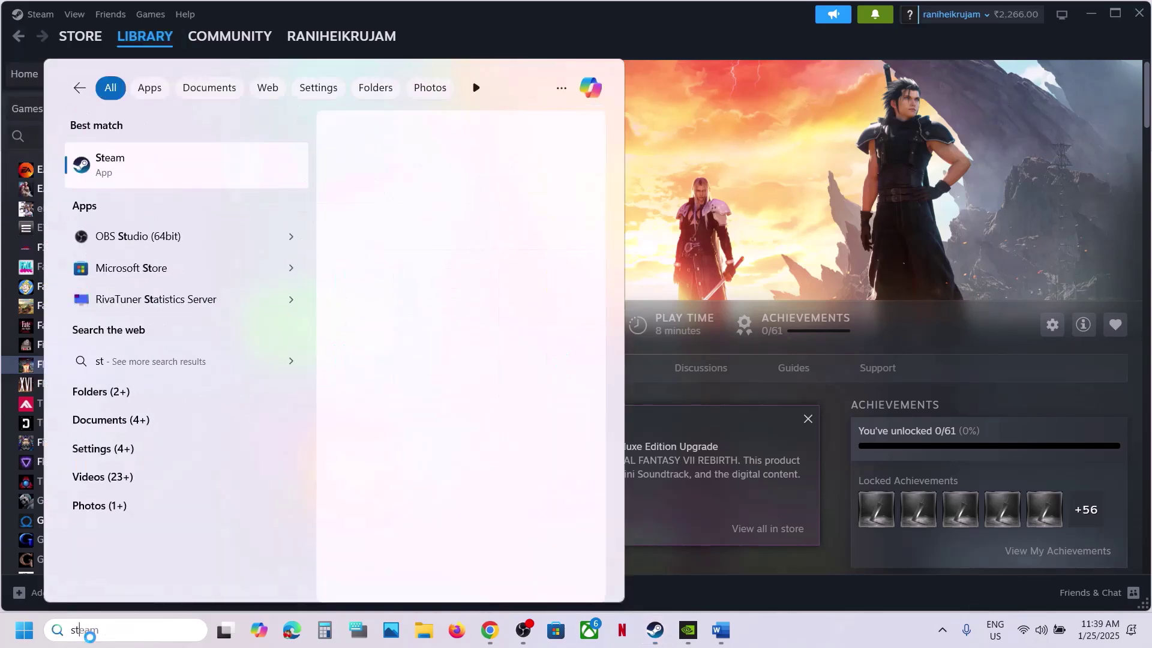
{"action": "type", "text": "eam"}
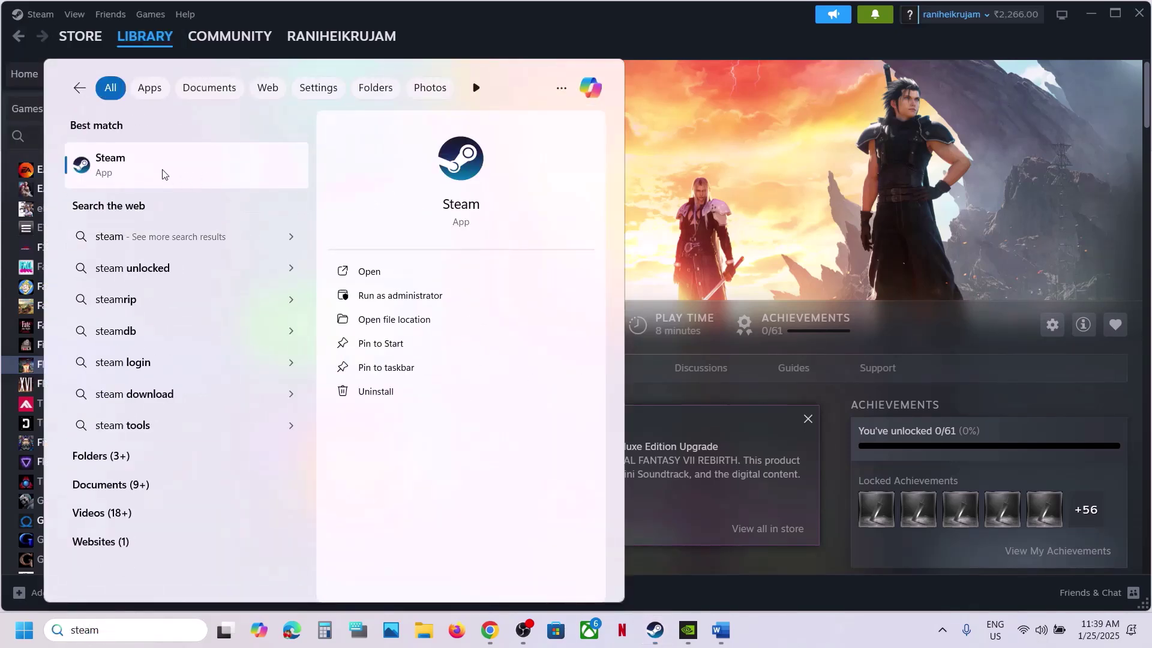
{"action": "right_click", "coordinate": [163, 175]}
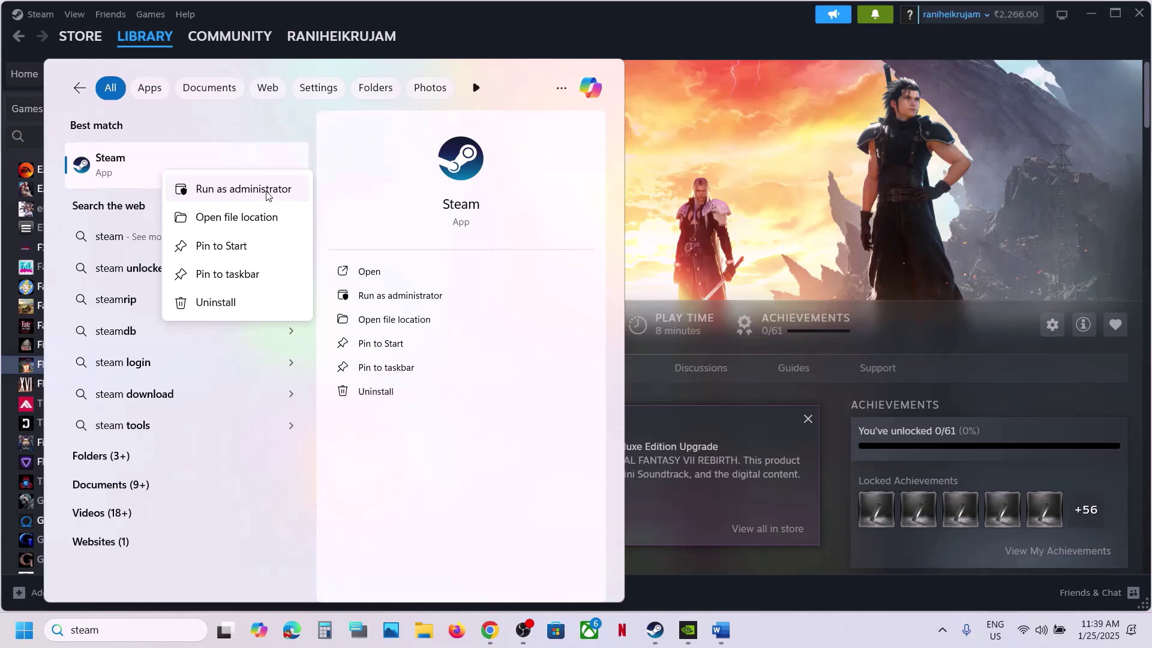
{"action": "left_click", "coordinate": [725, 192]}
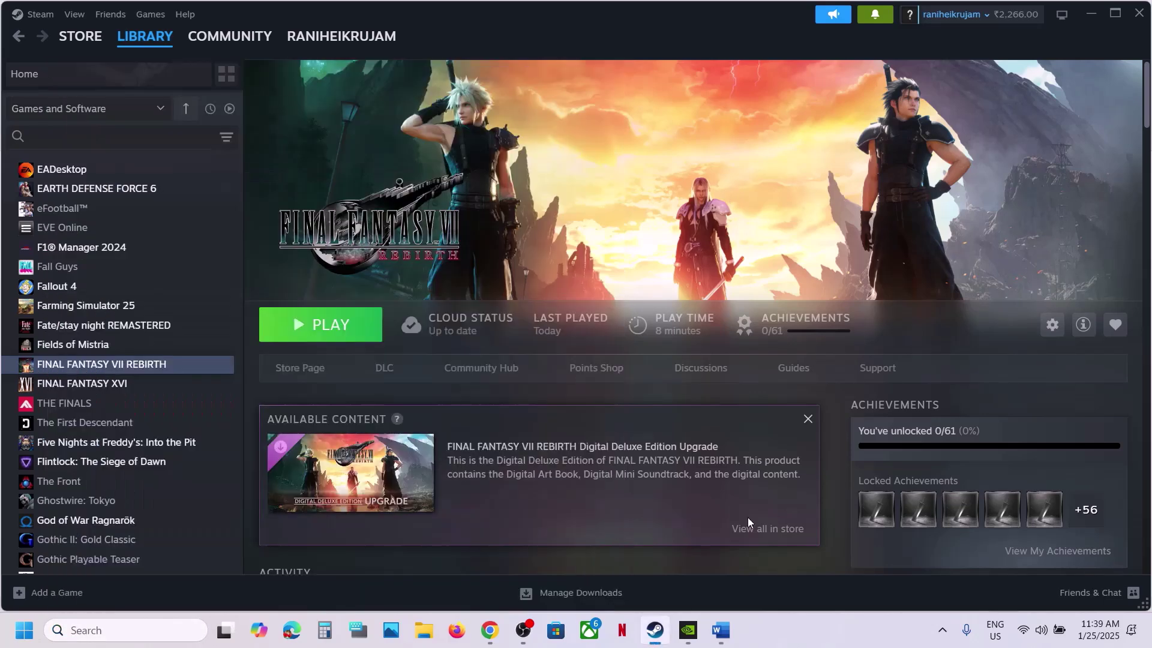
Return to the Word document and highlight the Step 10 text about closing MSI Afterburner, rivatuner and all overclocking applications
{"action": "left_click", "coordinate": [722, 630]}
{"action": "scroll", "coordinate": [436, 465], "scroll_direction": "down", "scroll_amount": 5}
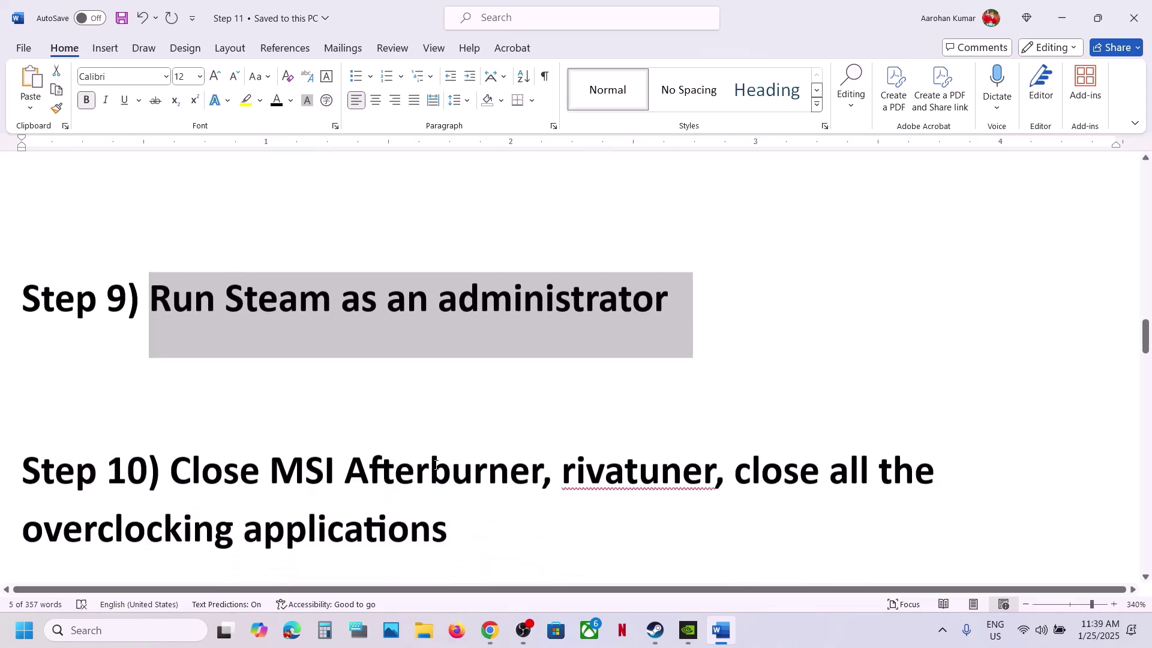
{"action": "left_click_drag", "start_coordinate": [178, 384], "coordinate": [717, 390]}
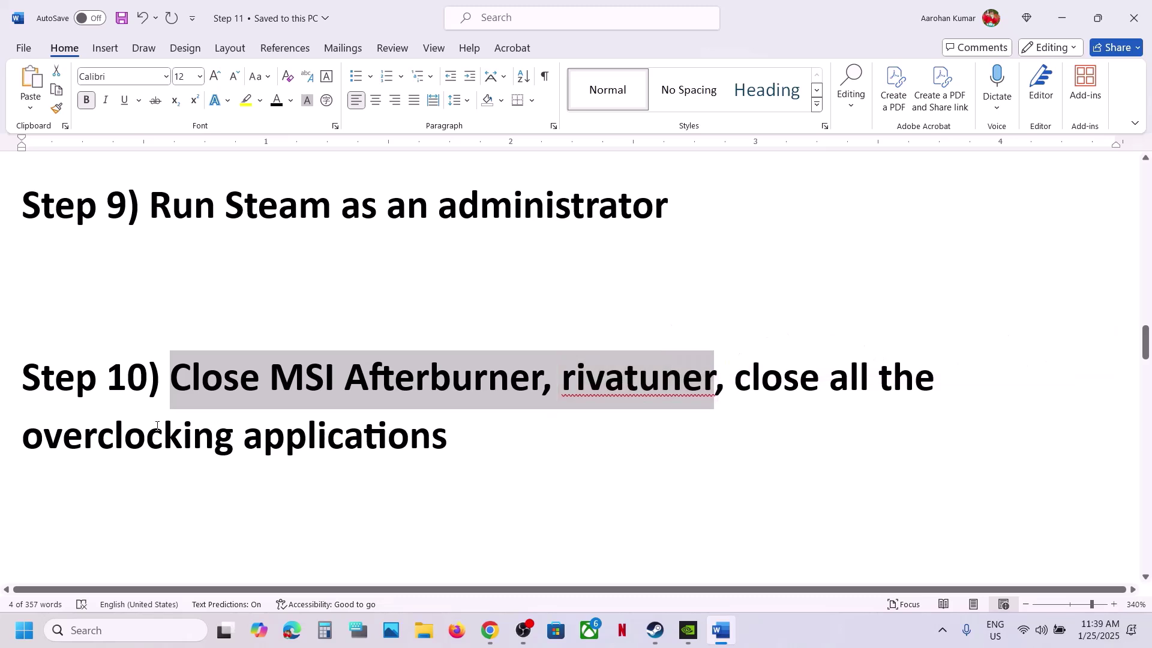
{"action": "left_click_drag", "start_coordinate": [56, 440], "coordinate": [496, 442]}
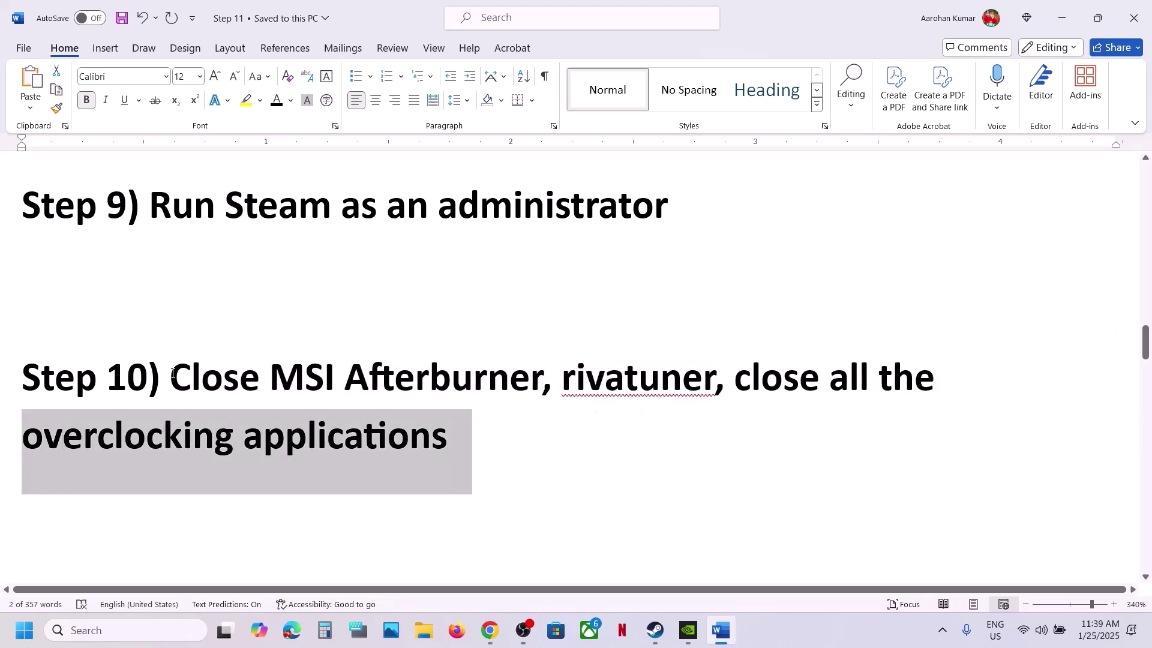
{"action": "left_click_drag", "start_coordinate": [169, 371], "coordinate": [502, 432]}
{"action": "left_click", "coordinate": [502, 432]}
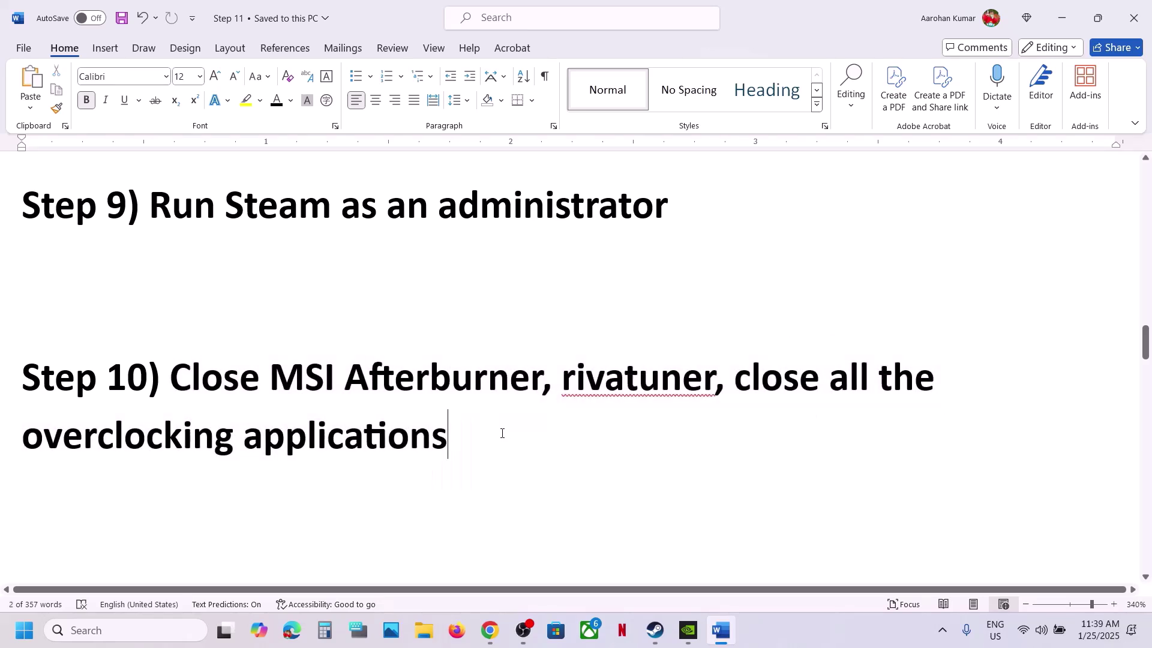
Highlight the Step 11 text about renaming or deleting the save game files, including the note about losing game progress
{"action": "scroll", "coordinate": [502, 433], "scroll_direction": "down", "scroll_amount": 3}
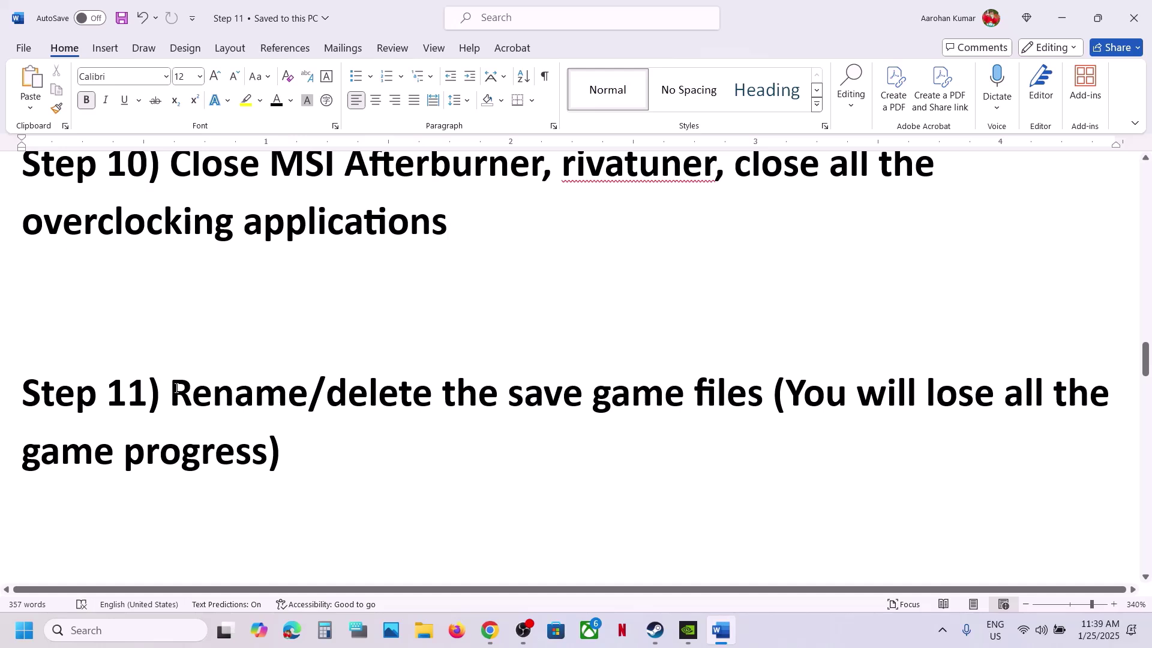
{"action": "left_click_drag", "start_coordinate": [176, 389], "coordinate": [737, 411]}
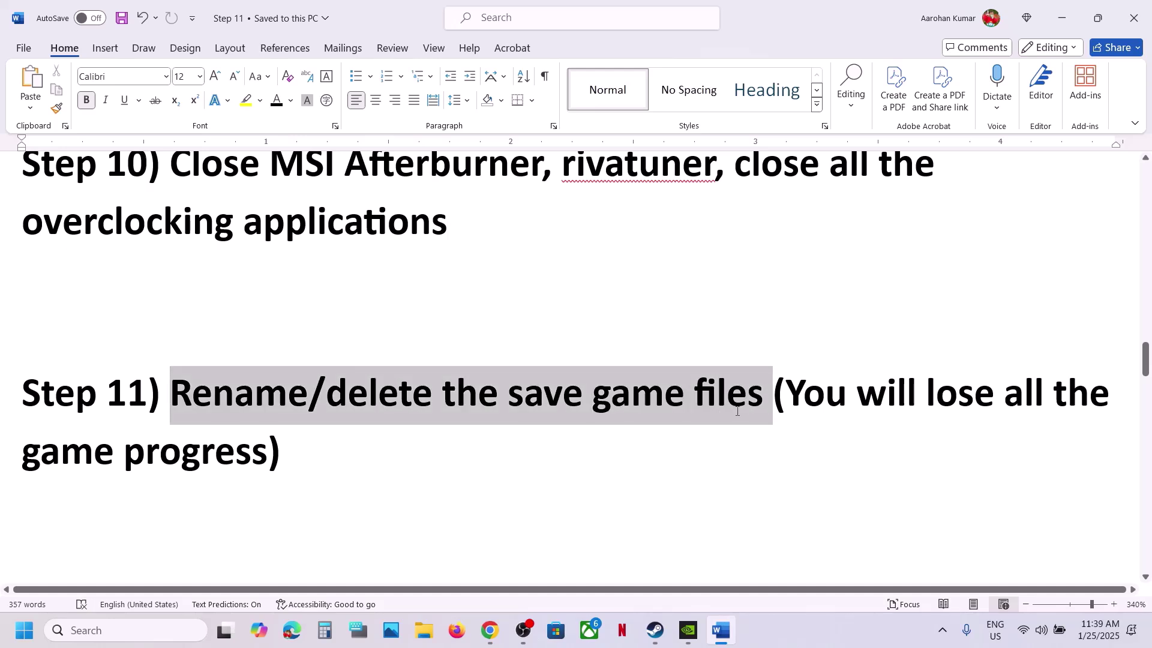
{"action": "left_click", "coordinate": [796, 402]}
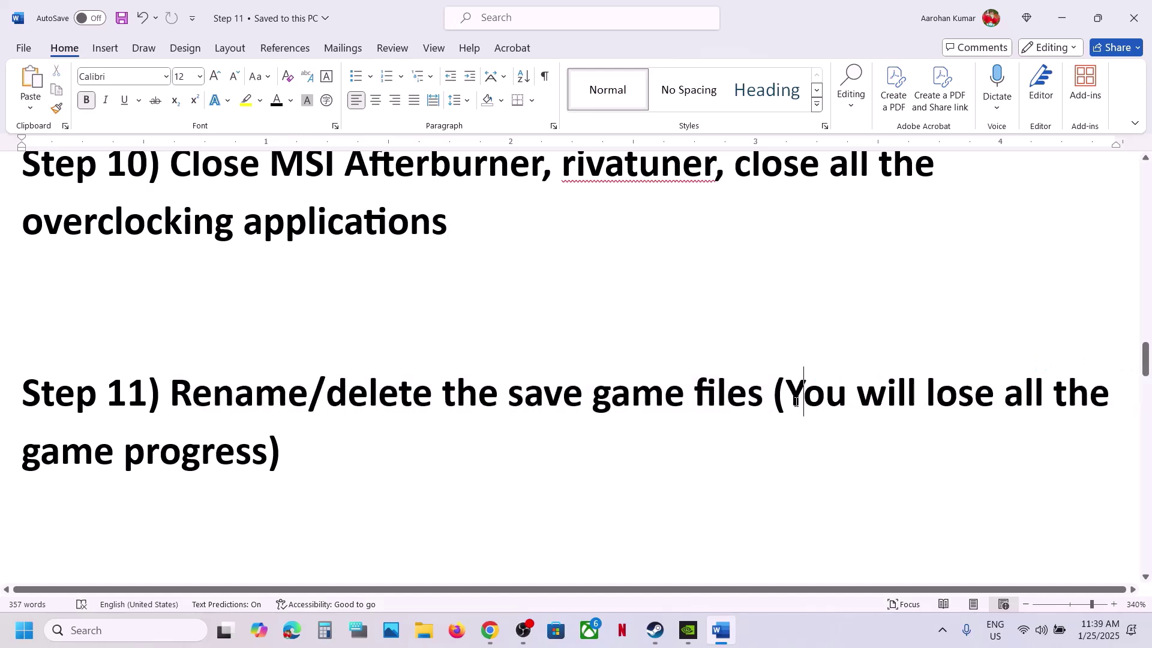
{"action": "left_click_drag", "start_coordinate": [795, 397], "coordinate": [255, 451]}
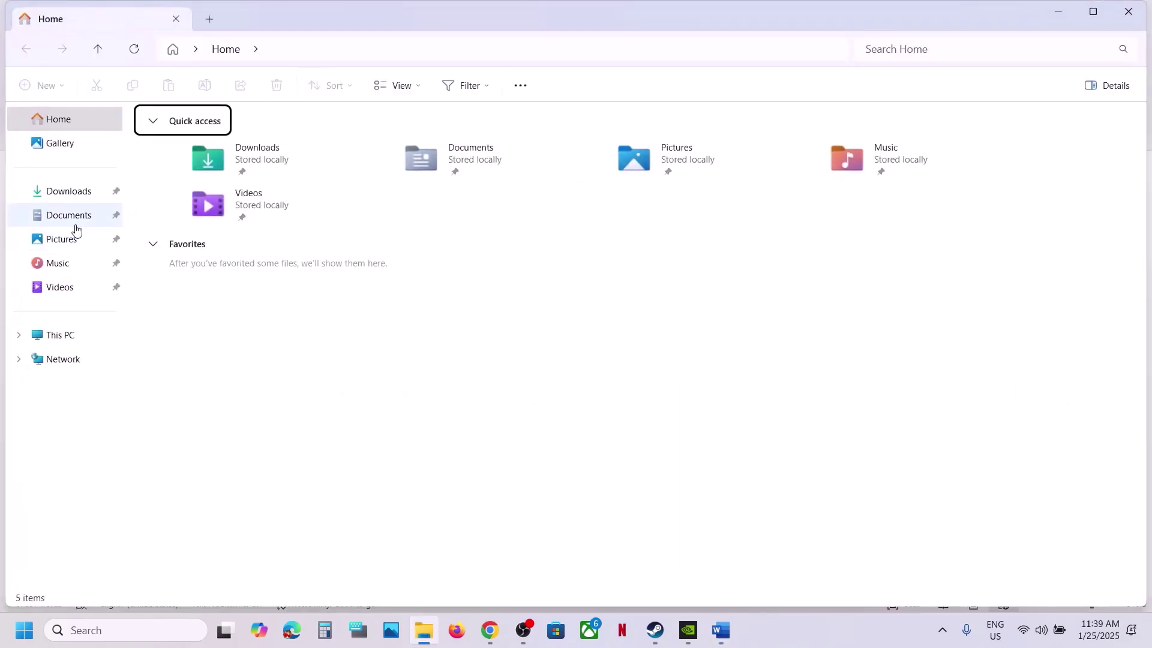
In File Explorer, go to Documents > My Games and select the FINAL FANTASY VII REBIRTH folder
{"action": "left_click", "coordinate": [77, 219]}
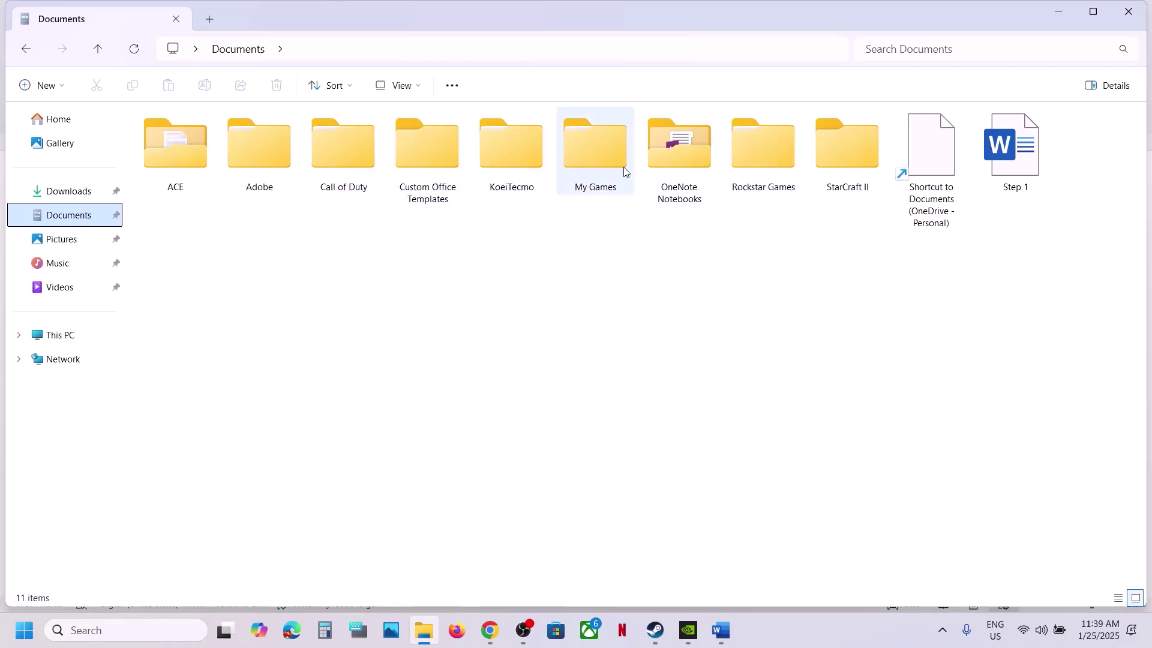
{"action": "double_click", "coordinate": [606, 171]}
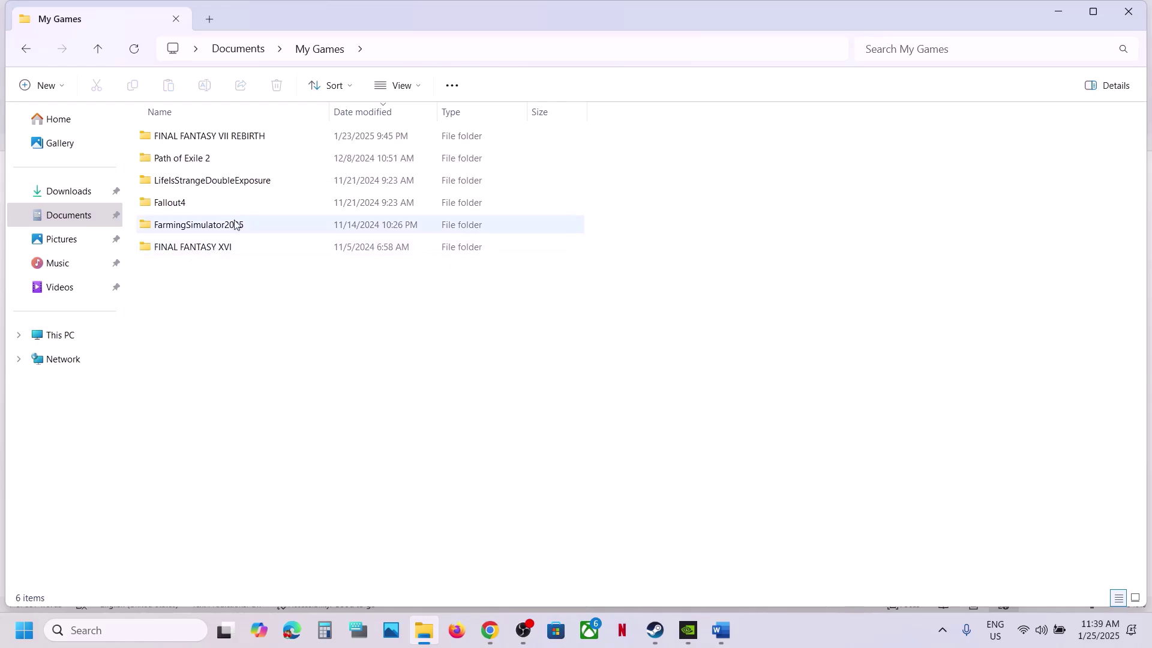
{"action": "left_click", "coordinate": [228, 137]}
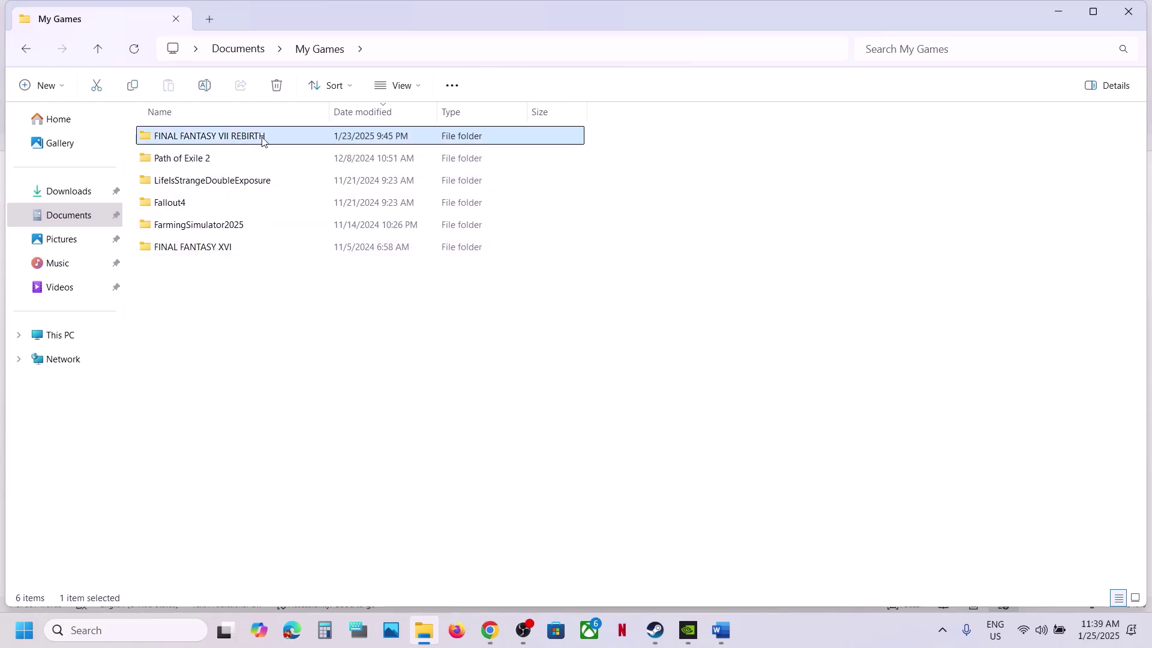
{"action": "right_click", "coordinate": [252, 140]}
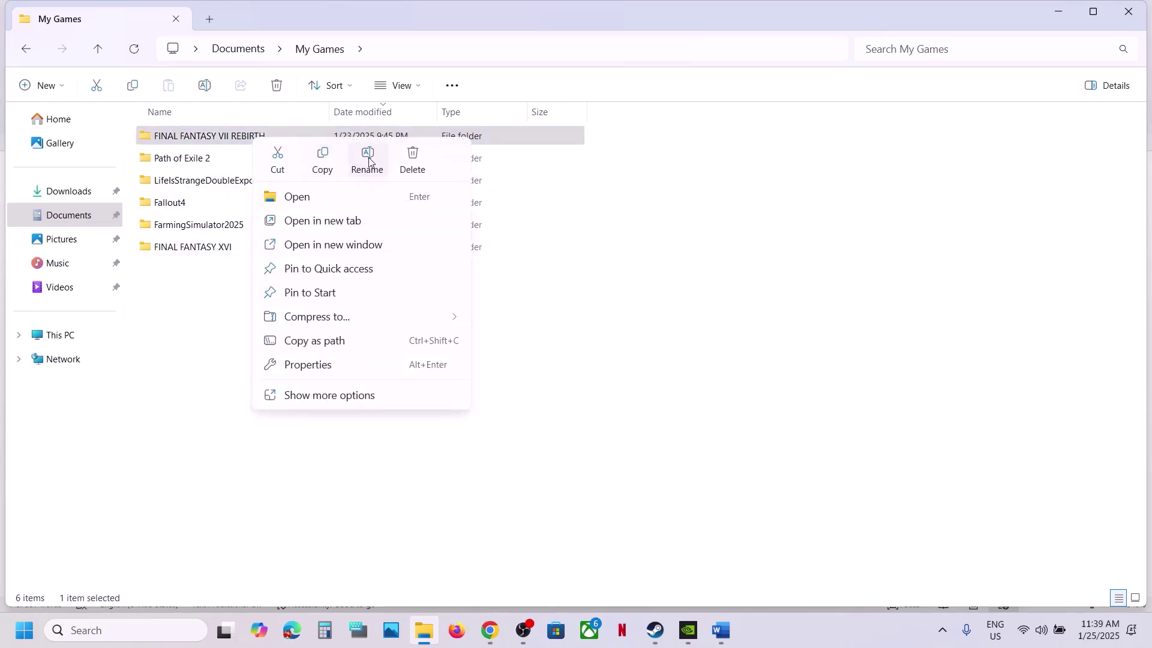
{"action": "left_click", "coordinate": [367, 158]}
{"action": "left_click", "coordinate": [278, 137]}
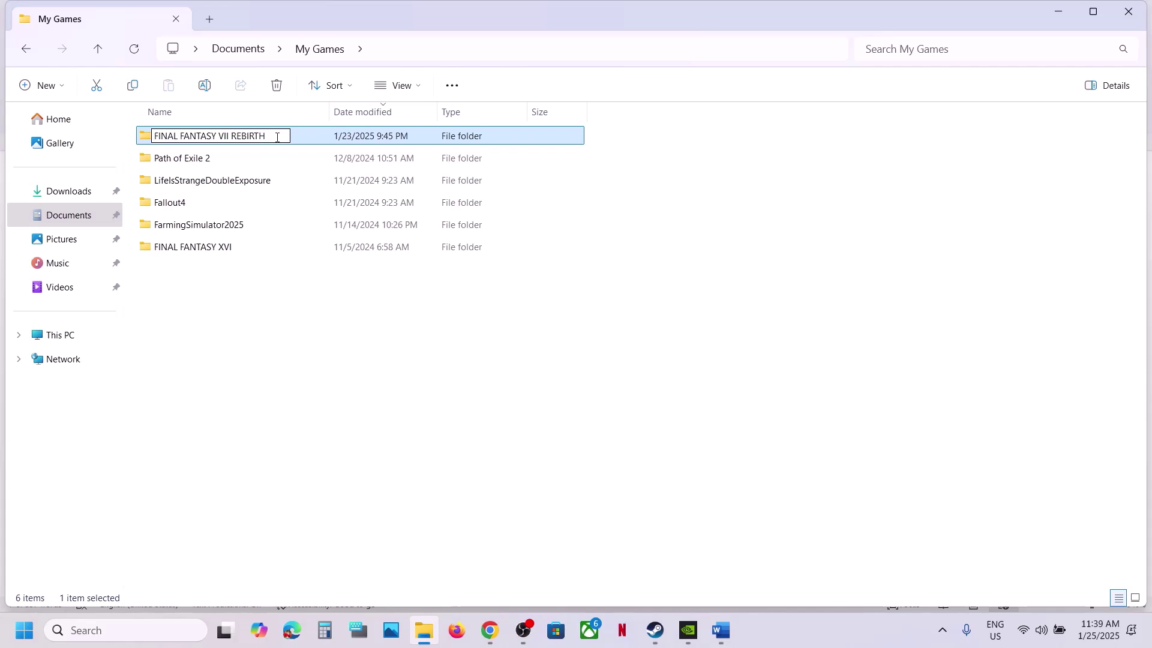
{"action": "left_click", "coordinate": [328, 349]}
{"action": "right_click", "coordinate": [252, 141]}
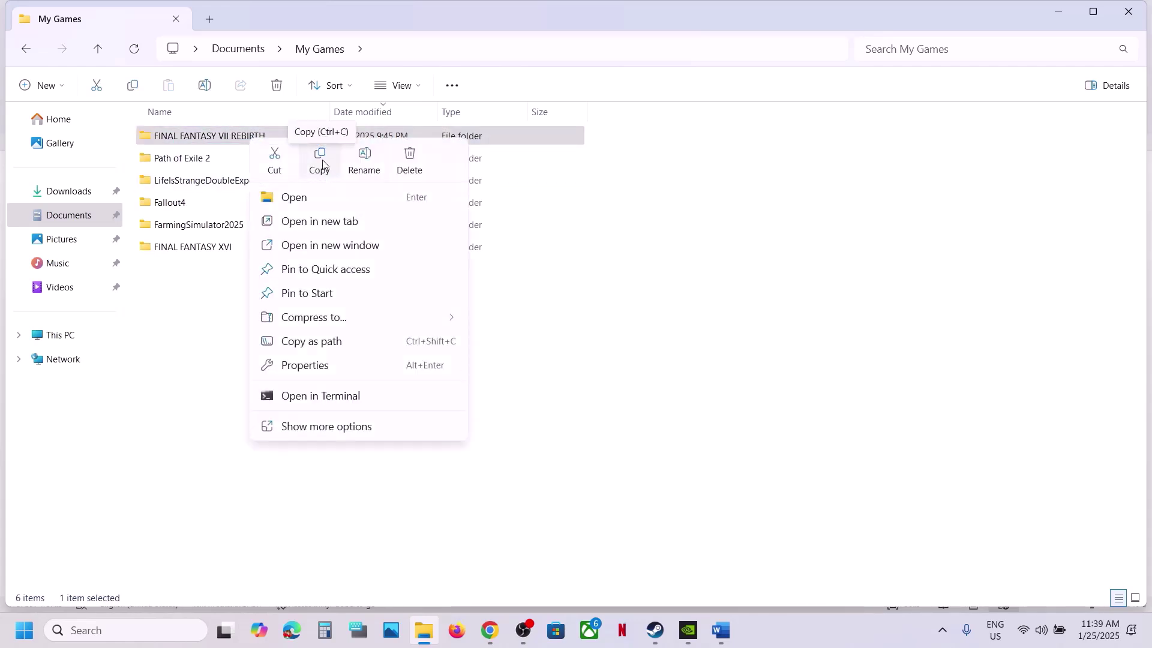
{"action": "left_click", "coordinate": [183, 334]}
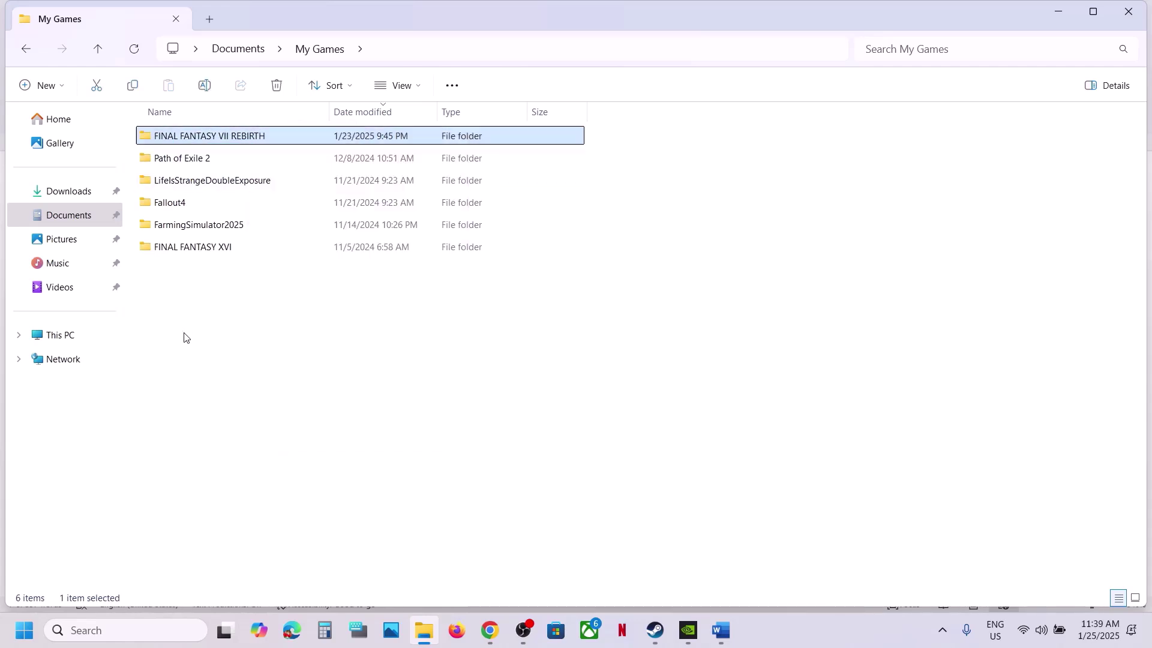
Rename the FINAL FANTASY VII REBIRTH save folder as FINAL FANTASY VII REBIRTH.old
{"action": "right_click", "coordinate": [262, 141]}
{"action": "left_click", "coordinate": [376, 157]}
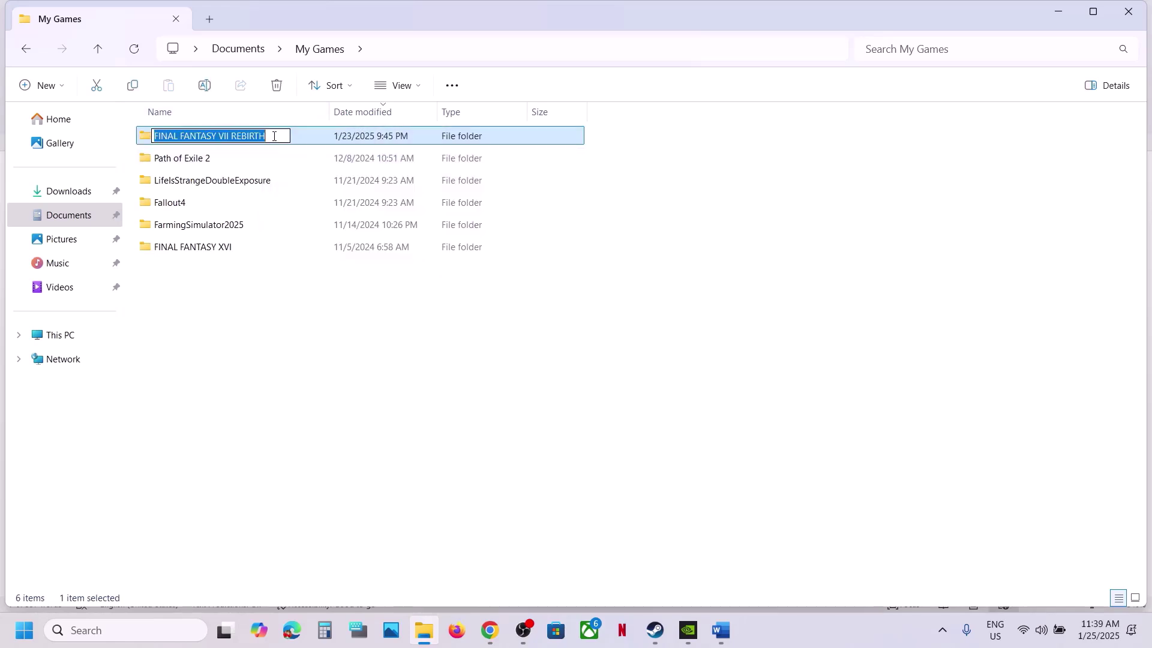
{"action": "left_click", "coordinate": [274, 136]}
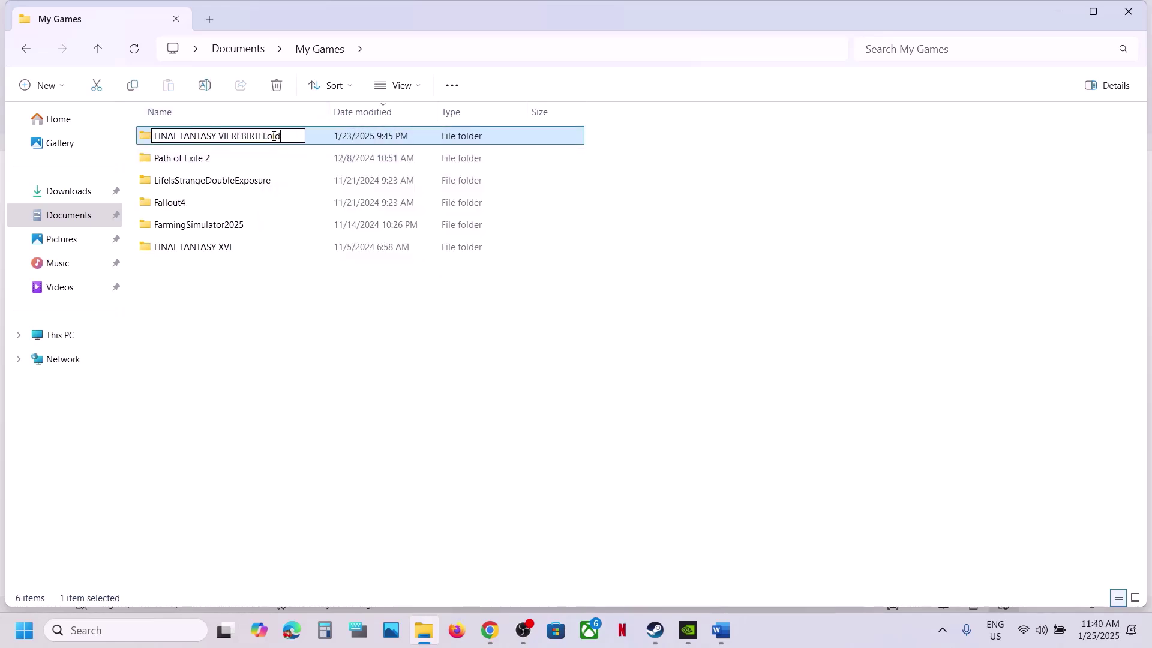
{"action": "type", "text": ".old"}
{"action": "key", "text": "Return"}
{"action": "left_click", "coordinate": [277, 301]}
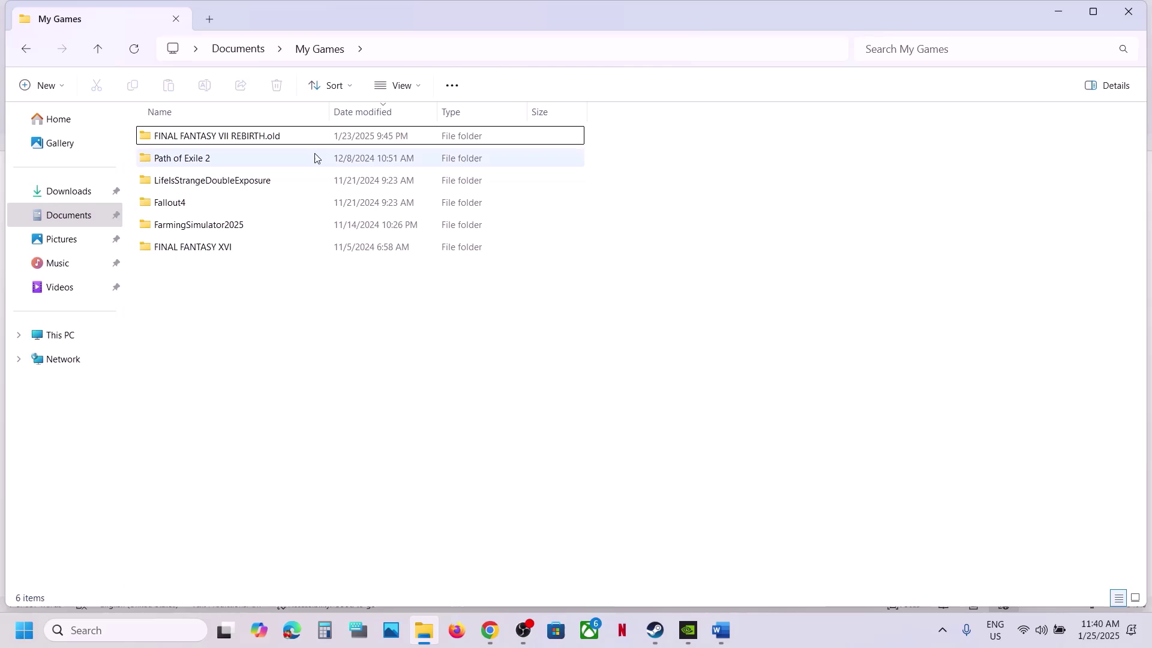
{"action": "right_click", "coordinate": [263, 140]}
{"action": "left_click", "coordinate": [562, 423]}
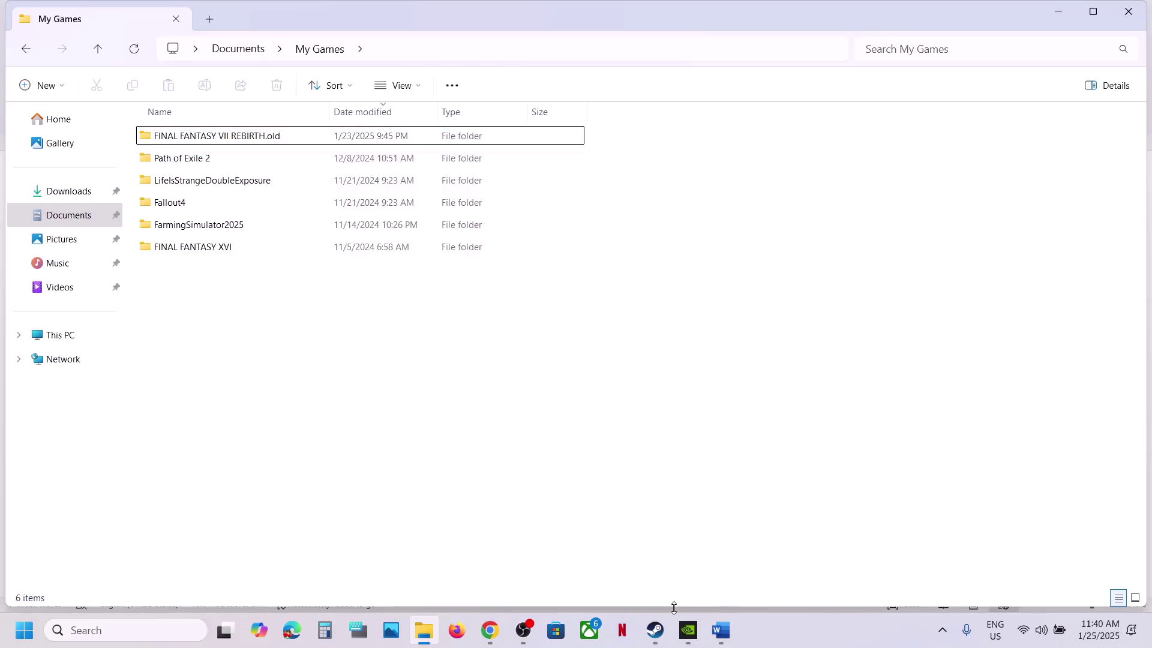
Bring up Steam briefly, return to the Word document, and highlight the Step 12 text about AMD users installing optional driver 25.1.1
{"action": "left_click", "coordinate": [655, 629]}
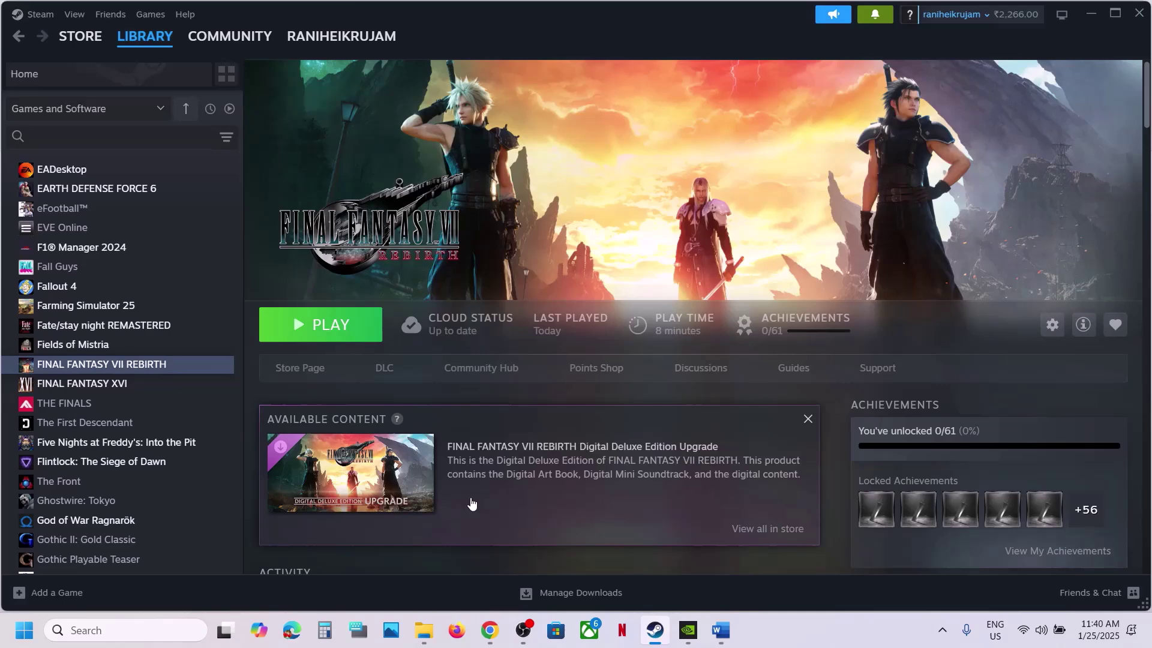
{"action": "left_click", "coordinate": [720, 630]}
{"action": "scroll", "coordinate": [457, 438], "scroll_direction": "down", "scroll_amount": 3}
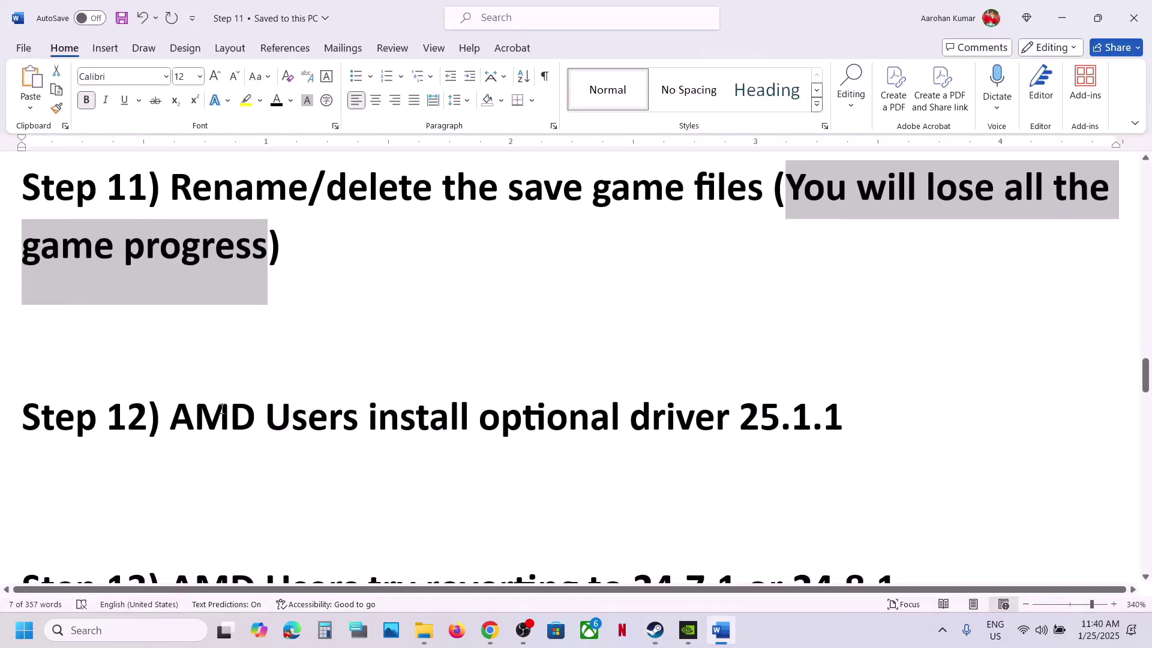
{"action": "left_click_drag", "start_coordinate": [195, 414], "coordinate": [862, 410]}
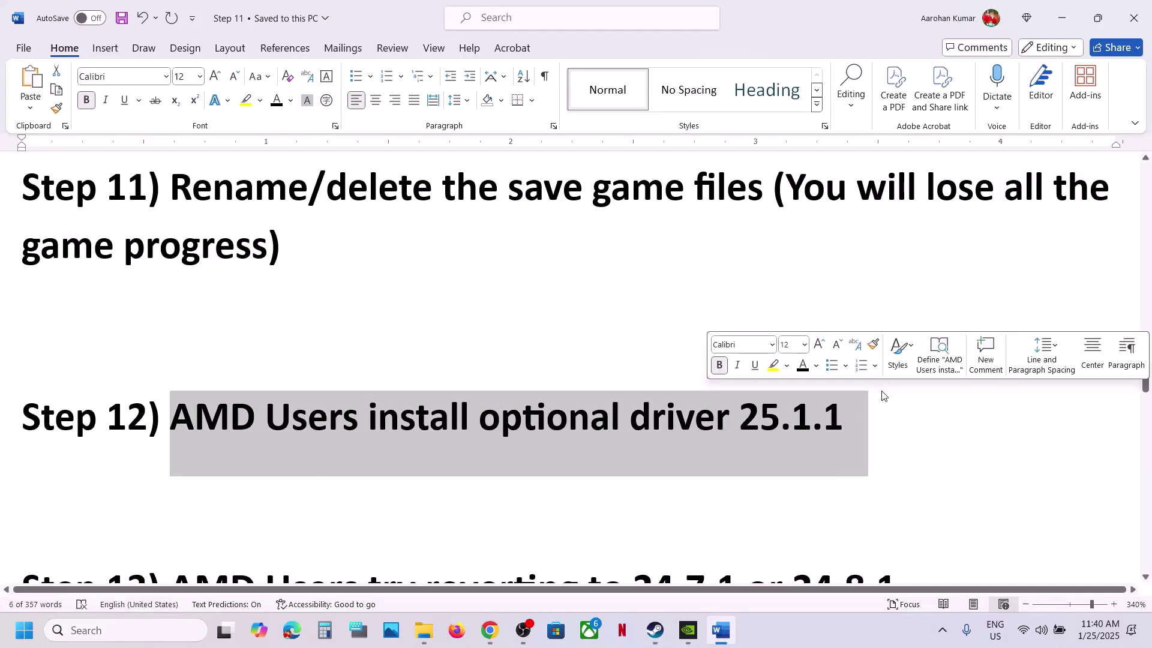
{"action": "left_click", "coordinate": [862, 405]}
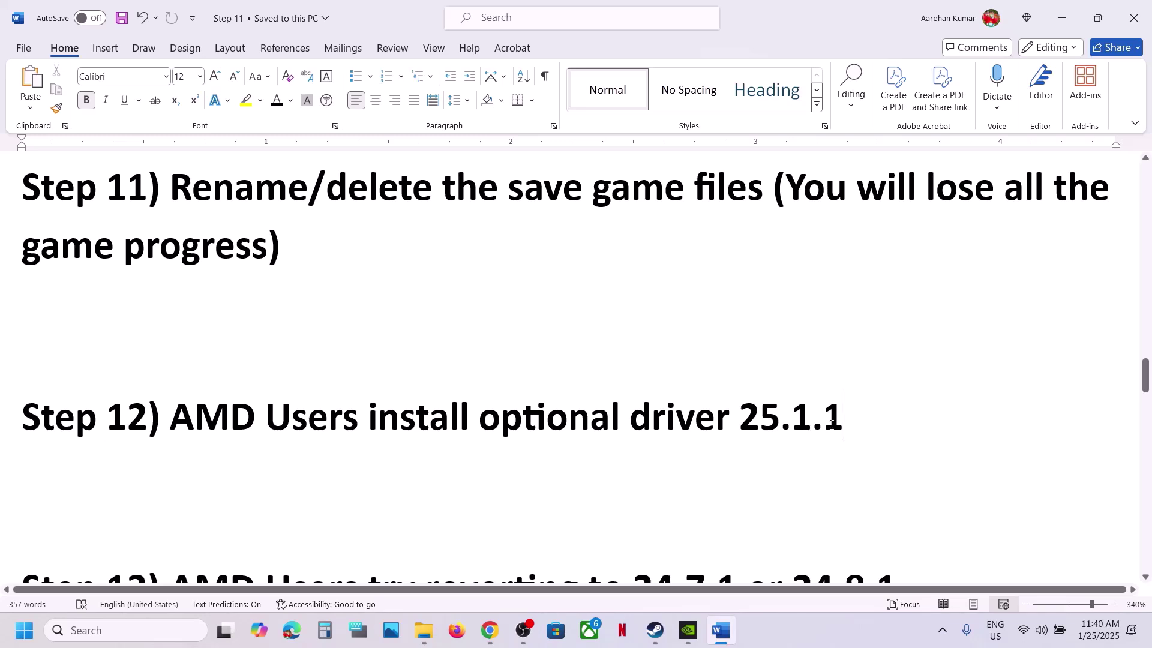
{"action": "left_click_drag", "start_coordinate": [857, 420], "coordinate": [270, 420]}
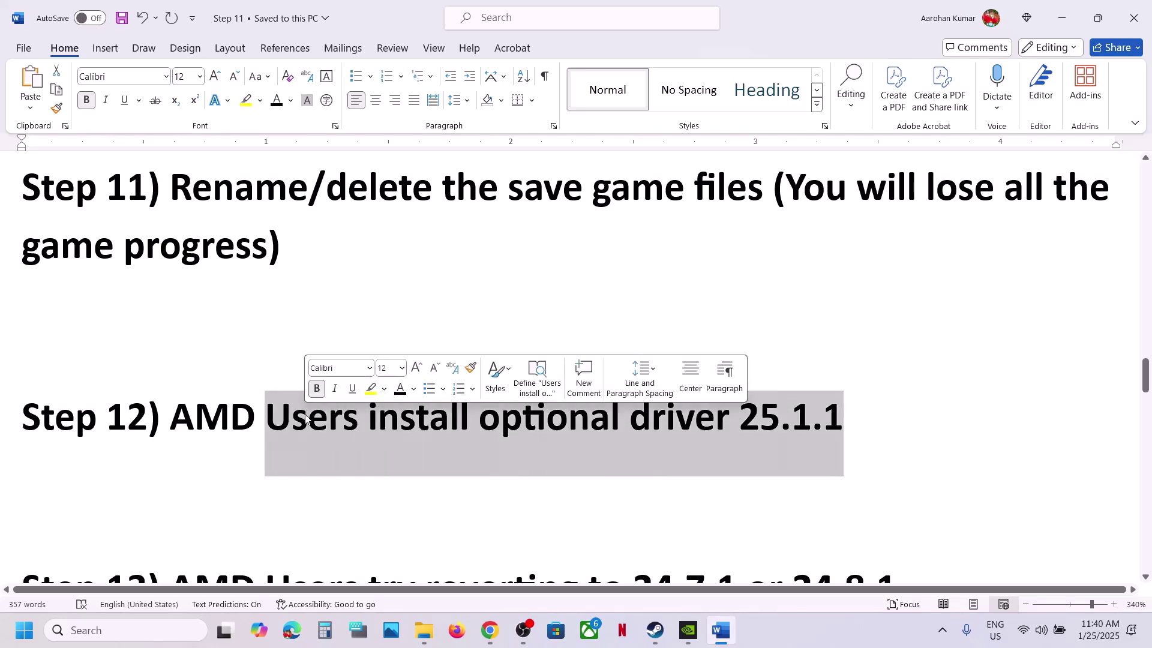
{"action": "left_click", "coordinate": [942, 630]}
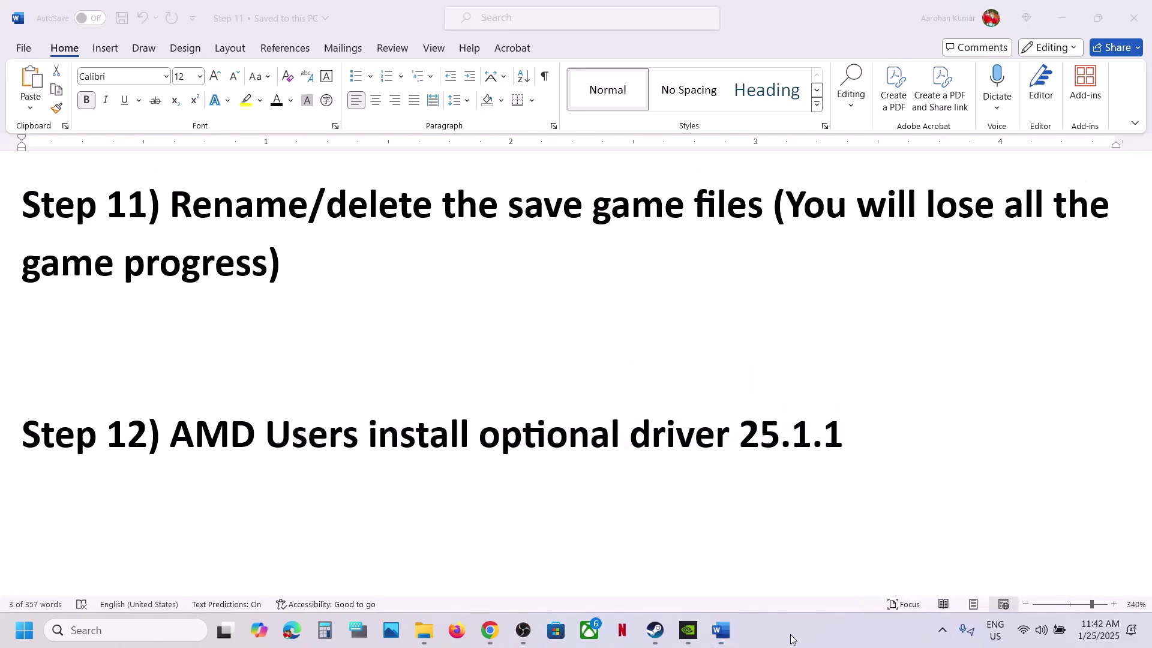
In Chrome, open AMD's Adrenalin Edition 25.1.1 Optional Update release notes and highlight FINAL FANTASY VII REBIRTH under New Game Support
{"action": "left_click", "coordinate": [489, 630]}
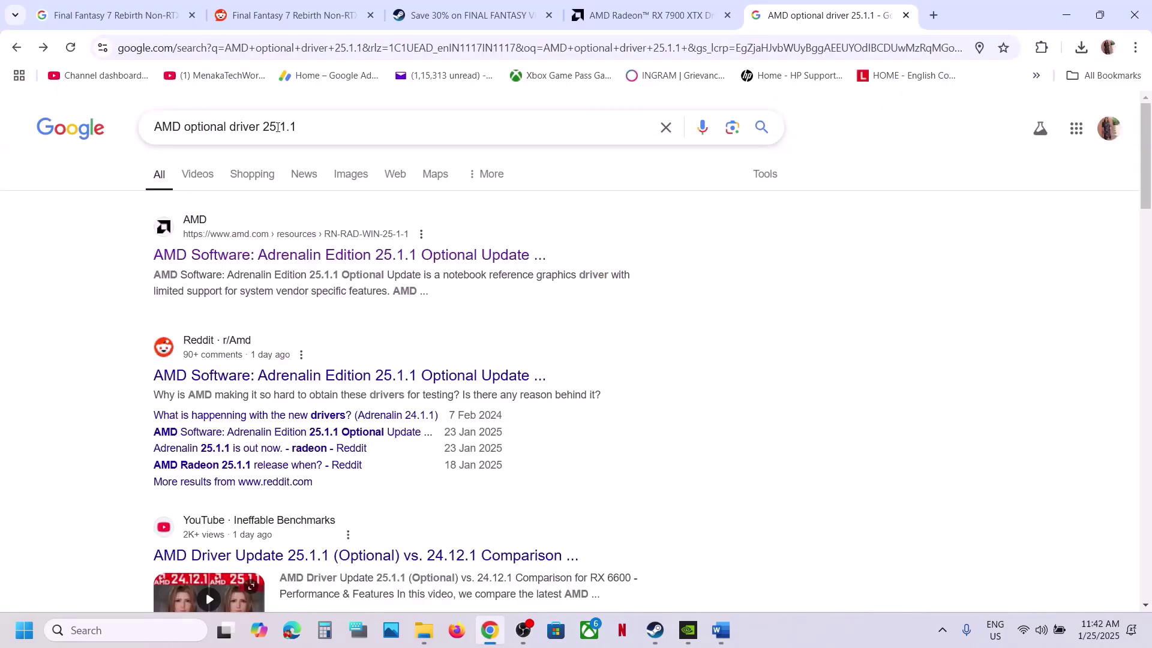
{"action": "left_click", "coordinate": [292, 257]}
{"action": "scroll", "coordinate": [233, 354], "scroll_direction": "down", "scroll_amount": 1}
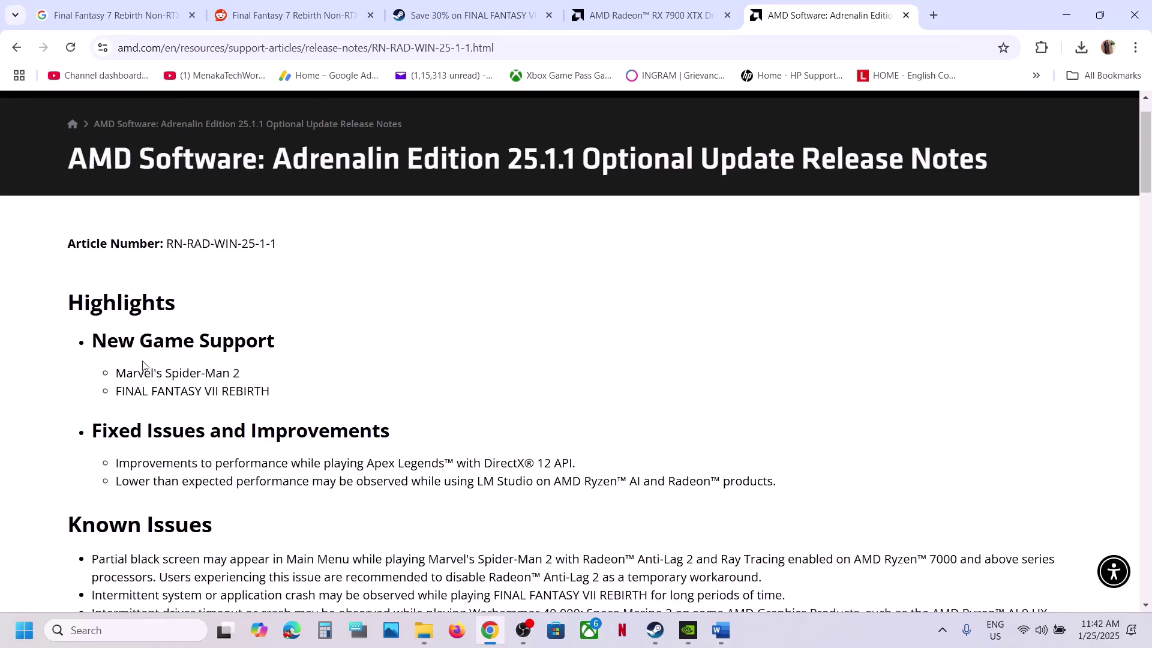
{"action": "left_click_drag", "start_coordinate": [122, 392], "coordinate": [284, 390]}
Download the Adrenalin Edition 25.1.1 Optional Update Driver for Windows 10 & Windows 11 64-bit from the release notes
{"action": "scroll", "coordinate": [283, 388], "scroll_direction": "down", "scroll_amount": 3}
{"action": "scroll", "coordinate": [283, 388], "scroll_direction": "down", "scroll_amount": 5}
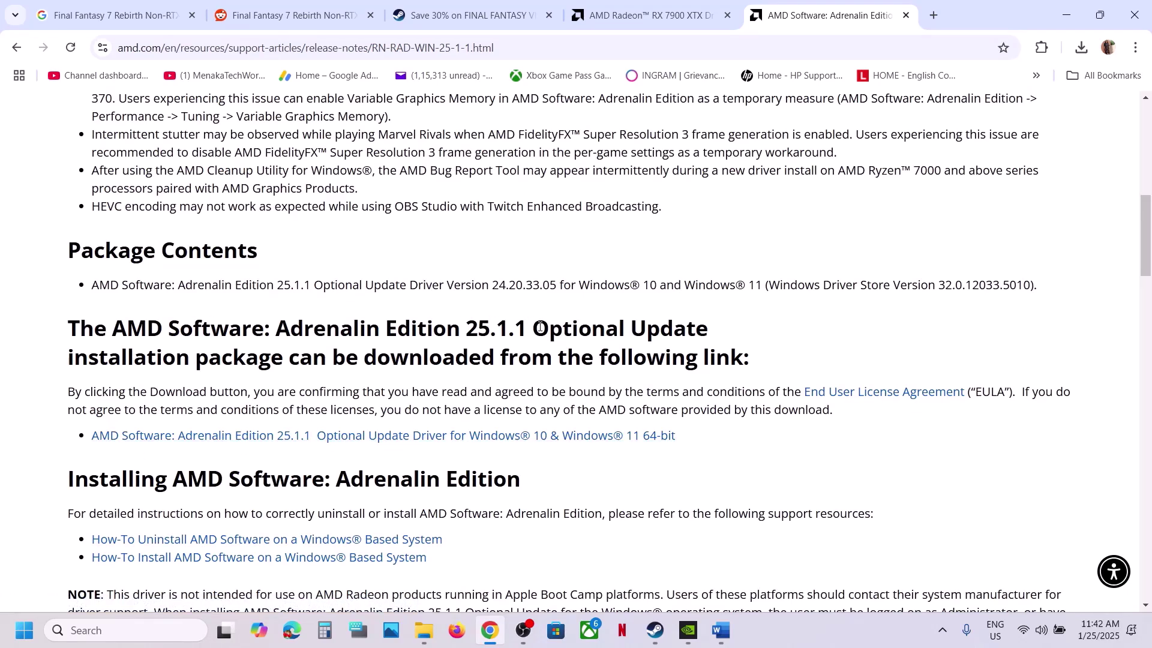
{"action": "left_click_drag", "start_coordinate": [539, 327], "coordinate": [691, 329]}
{"action": "left_click", "coordinate": [451, 438]}
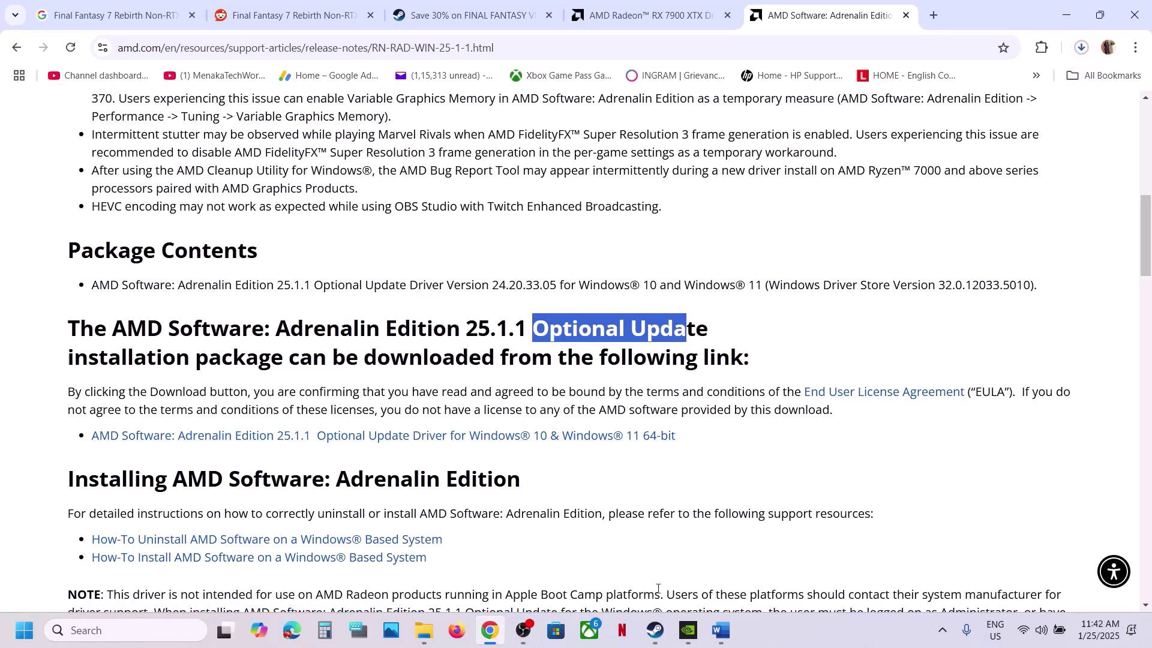
View the Restart option in the Windows power choices, and bring up the FINAL FANTASY VII REBIRTH page in Steam
{"action": "left_click", "coordinate": [35, 626]}
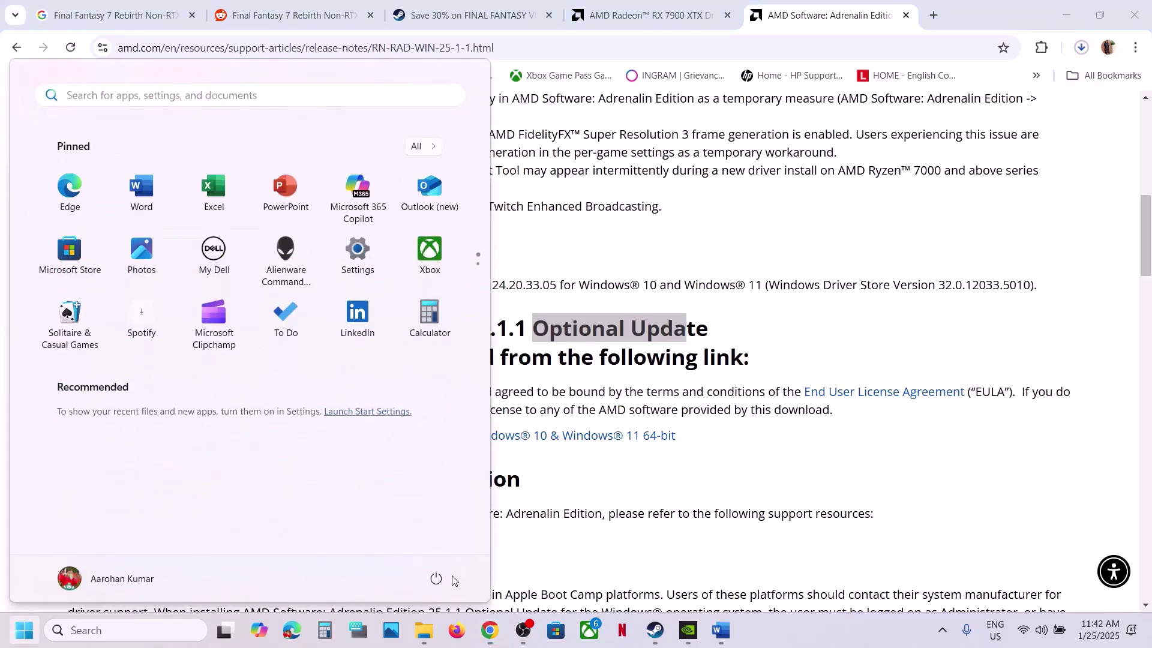
{"action": "left_click", "coordinate": [436, 578]}
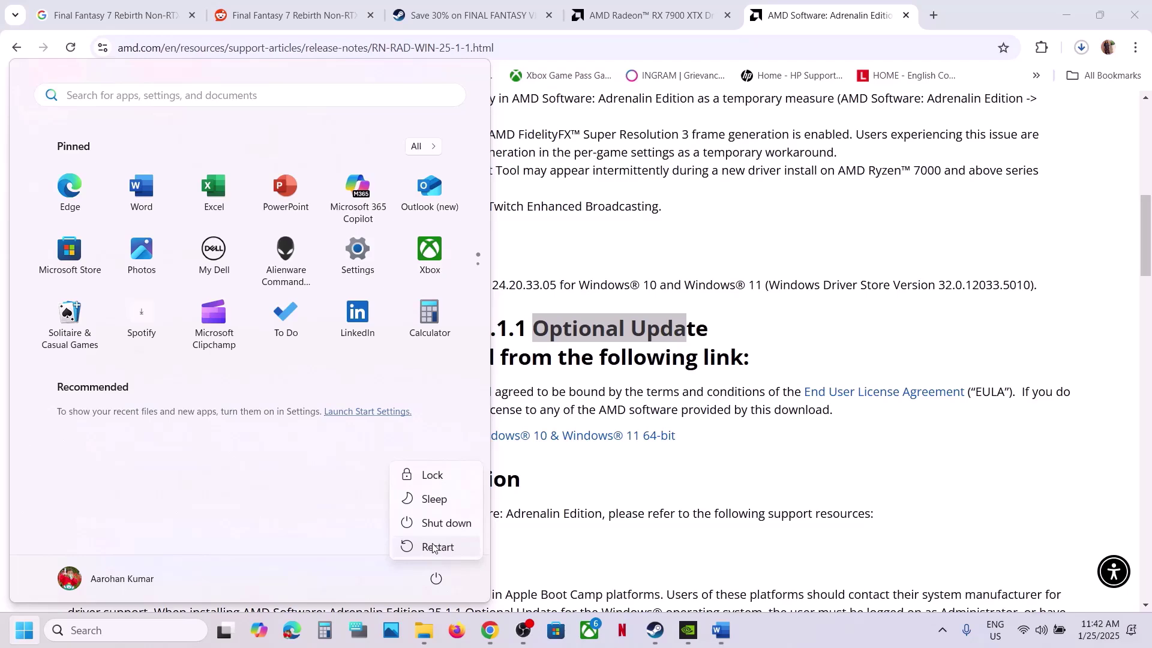
{"action": "key", "text": "Escape"}
{"action": "left_click", "coordinate": [682, 529]}
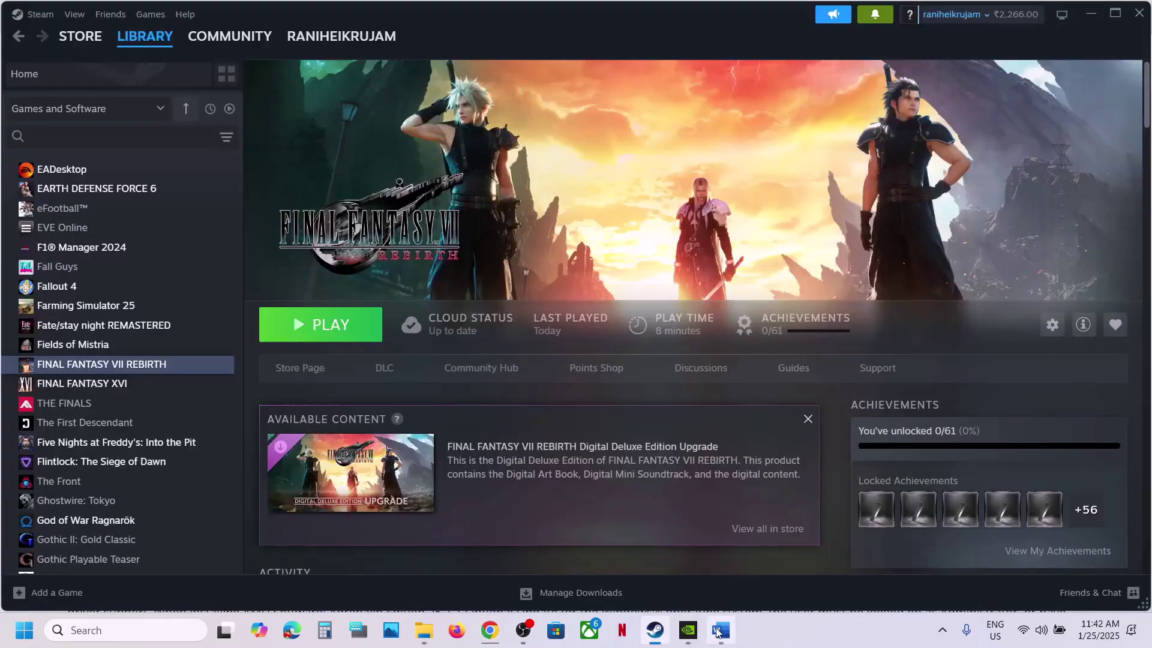
Return to the Word document and highlight the Step 13 text about AMD users reverting to 24.7.1 or 24.8.1
{"action": "left_click", "coordinate": [718, 631]}
{"action": "scroll", "coordinate": [423, 414], "scroll_direction": "down", "scroll_amount": 4}
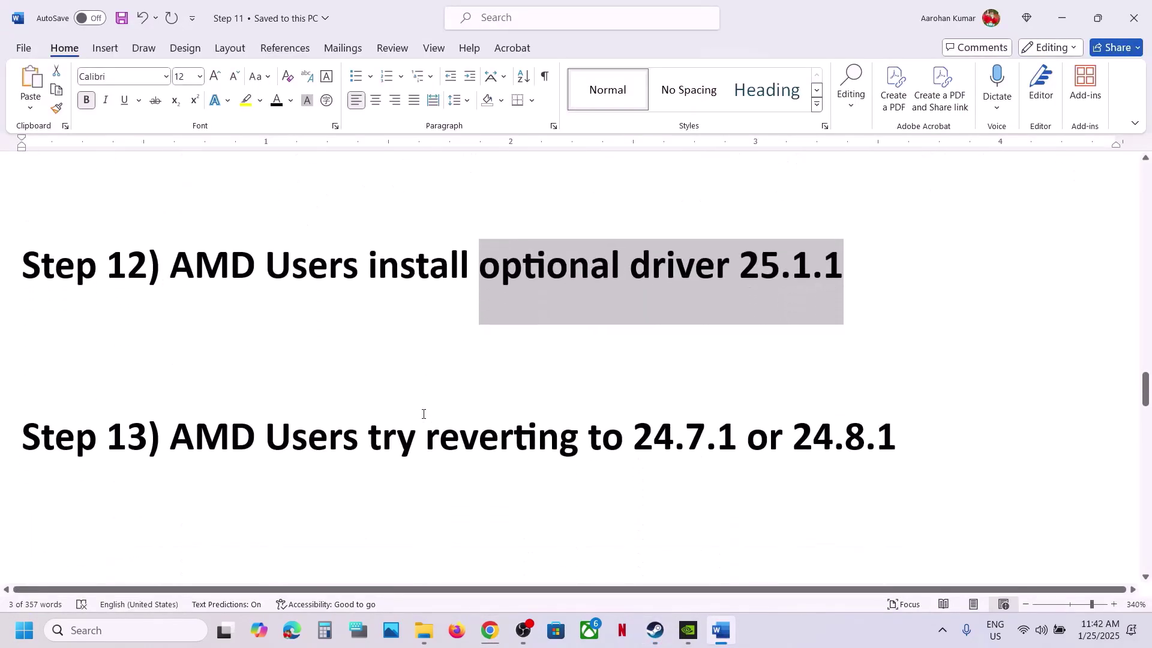
{"action": "scroll", "coordinate": [360, 404], "scroll_direction": "up", "scroll_amount": 1}
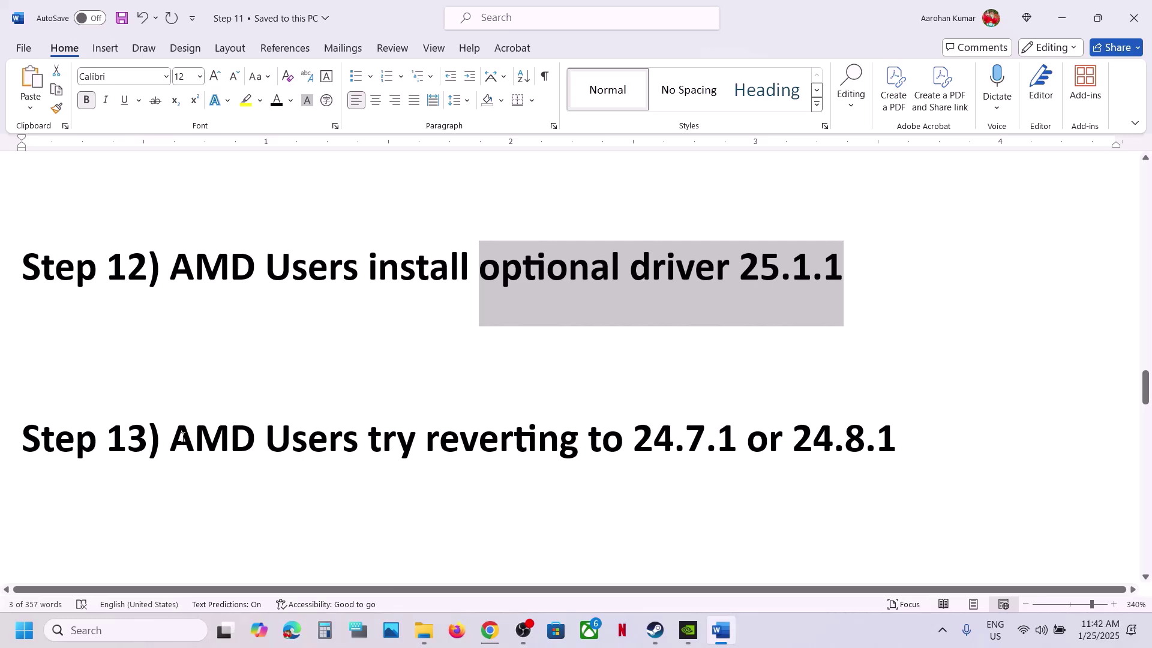
{"action": "left_click_drag", "start_coordinate": [182, 436], "coordinate": [900, 431]}
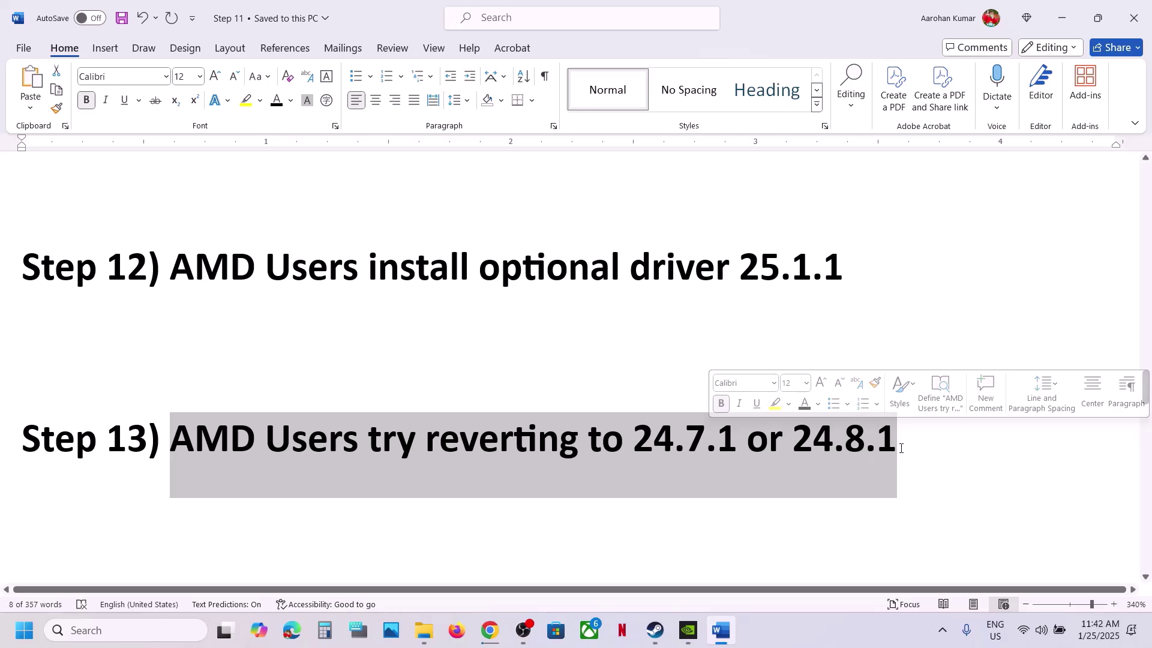
{"action": "key", "text": "Right"}
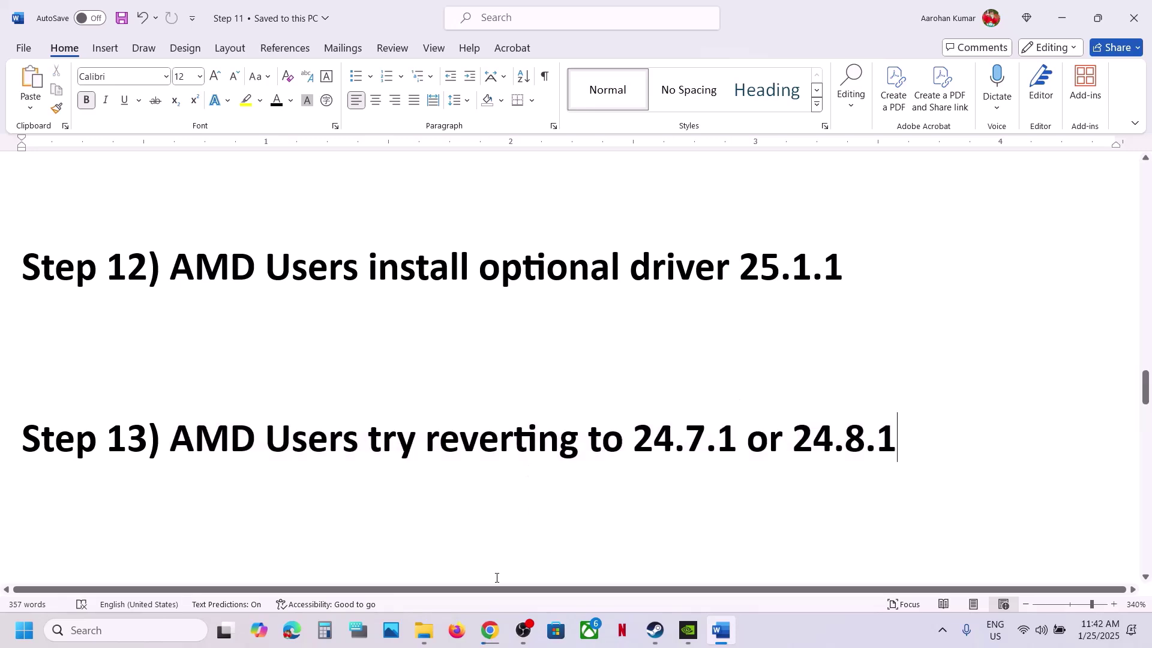
Switch to Chrome and go back from the RX 7900 XTX page to AMD's Drivers and Support product browser
{"action": "left_click", "coordinate": [490, 630]}
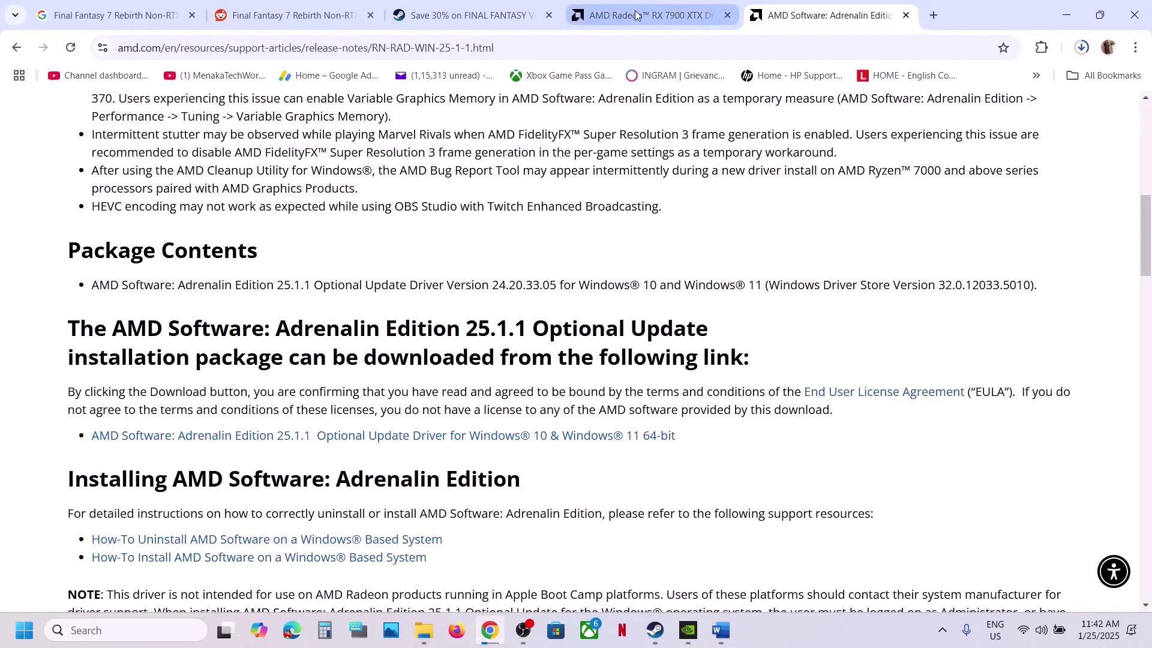
{"action": "left_click", "coordinate": [637, 15]}
{"action": "scroll", "coordinate": [408, 362], "scroll_direction": "up", "scroll_amount": 2}
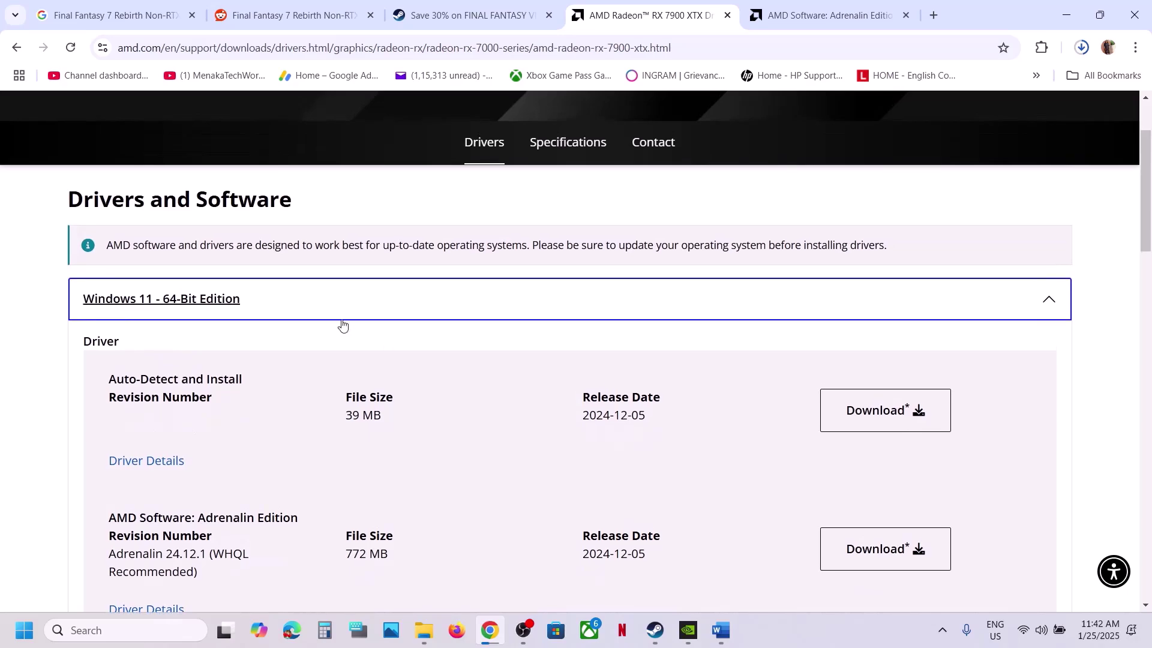
{"action": "left_click", "coordinate": [18, 48]}
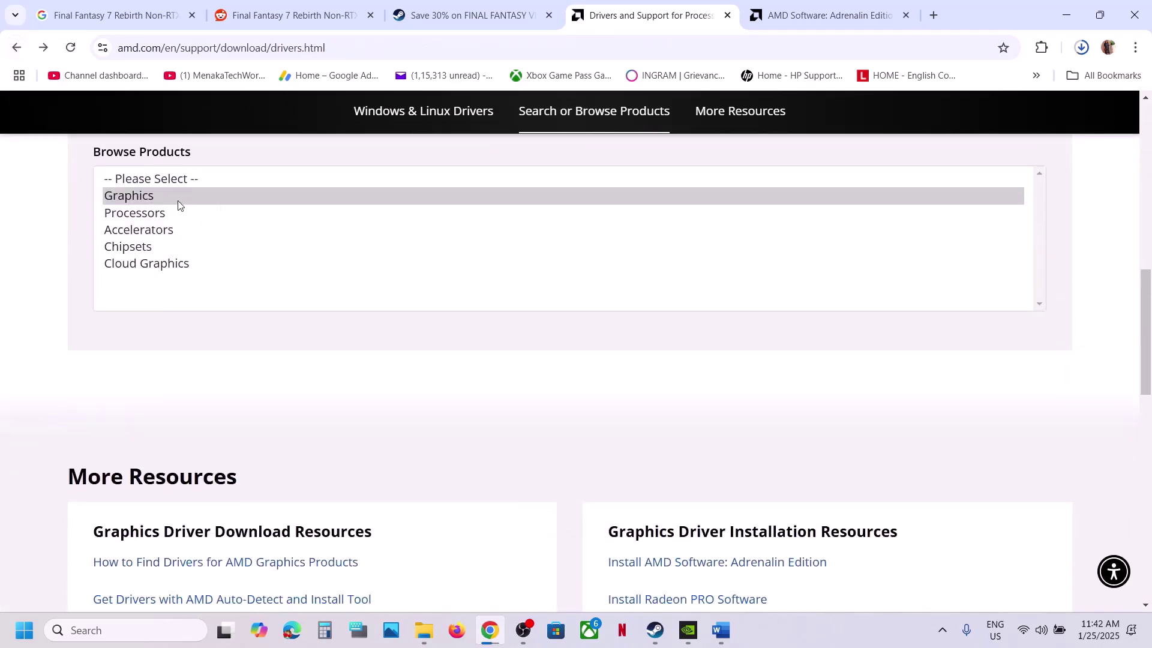
{"action": "left_click", "coordinate": [175, 204]}
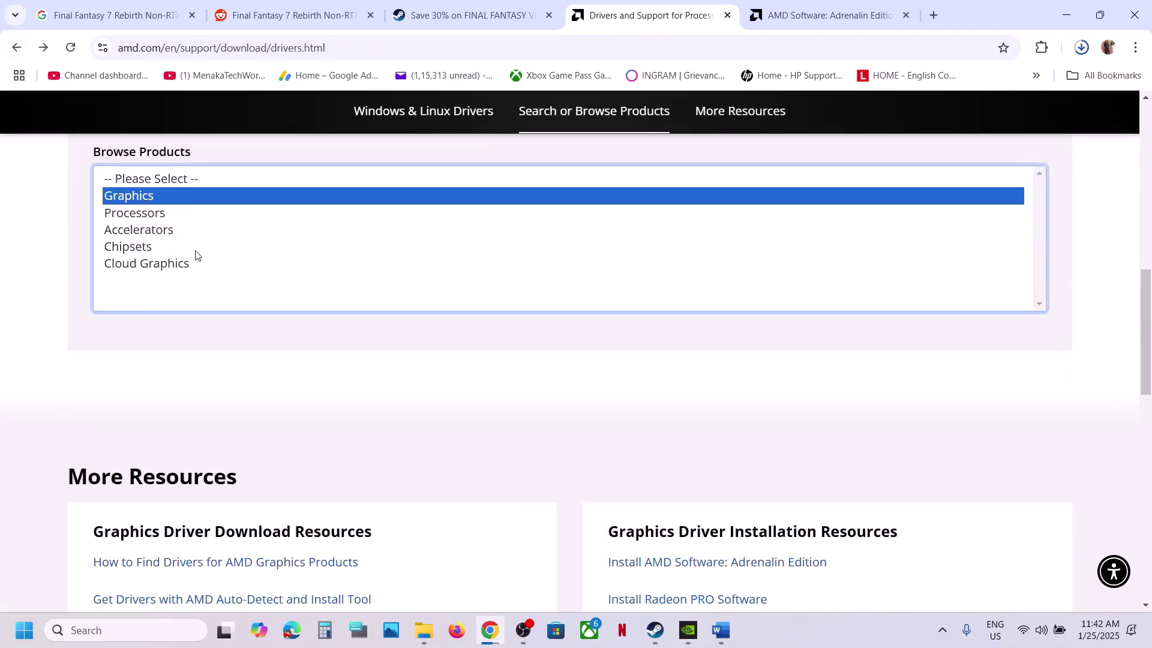
{"action": "scroll", "coordinate": [171, 258], "scroll_direction": "up", "scroll_amount": 3}
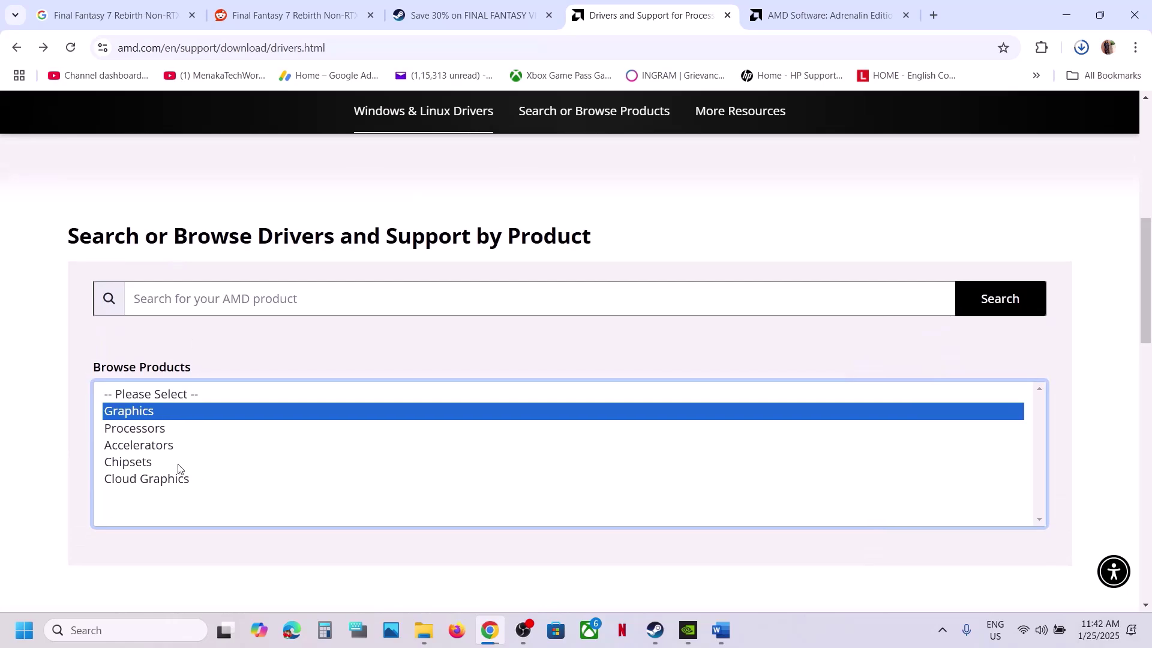
{"action": "left_click", "coordinate": [16, 48]}
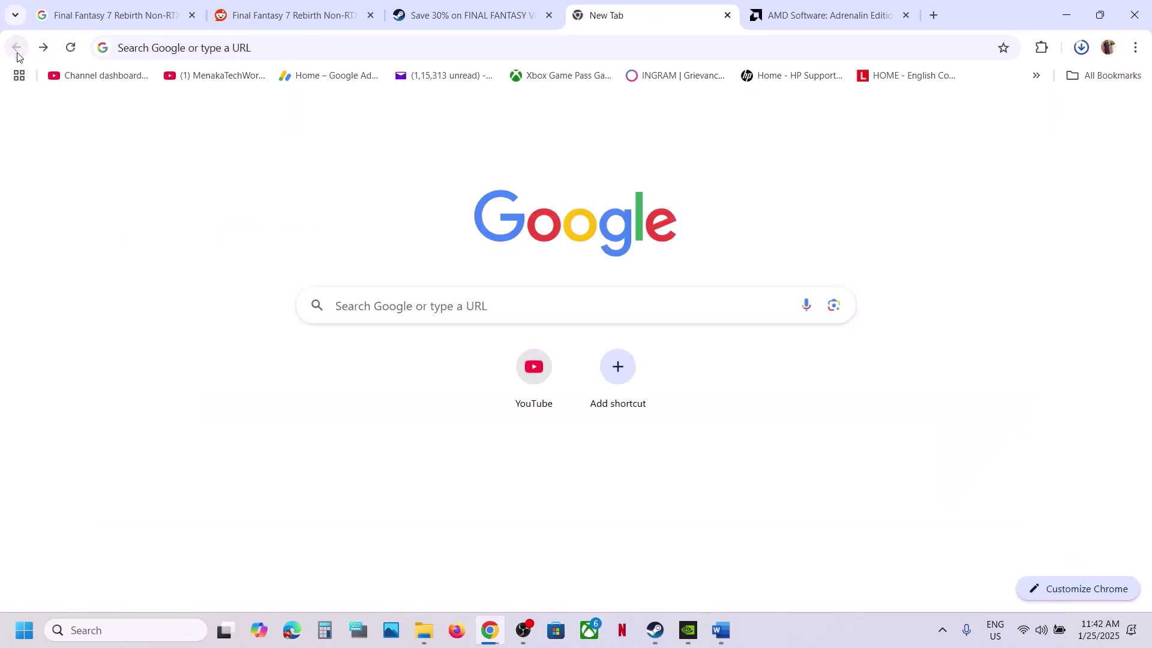
{"action": "left_click", "coordinate": [42, 49]}
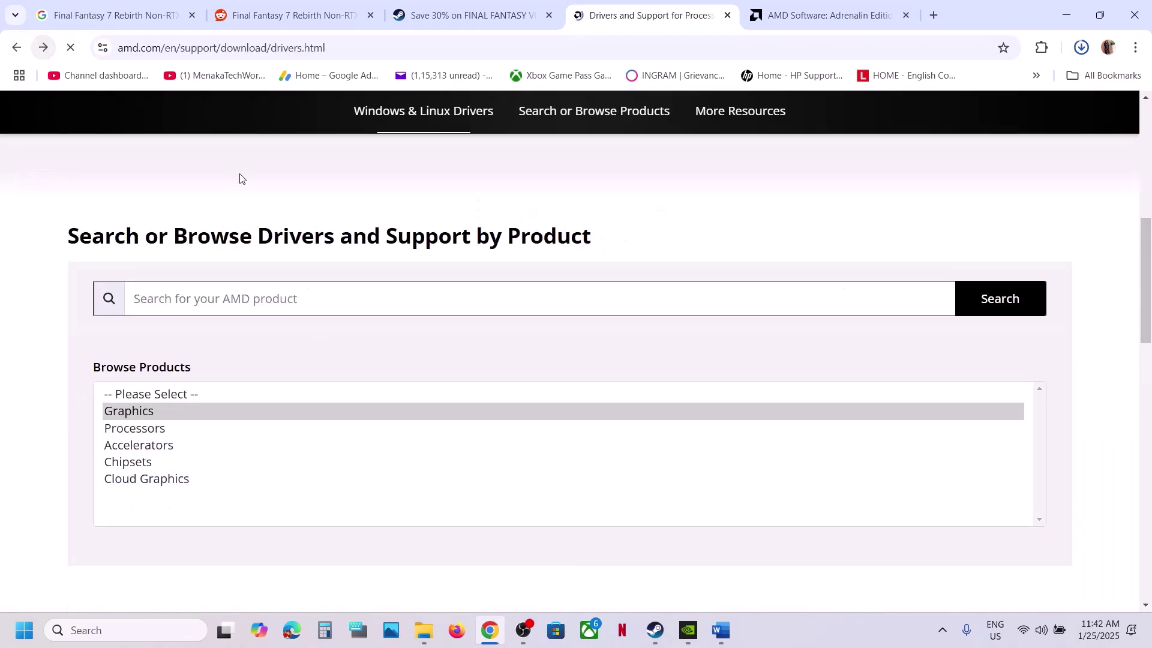
Choose Graphics, Radeon RX, Radeon RX 7000 Series and AMD Radeon RX 7900 XTX, and submit the product selection
{"action": "left_click", "coordinate": [149, 429]}
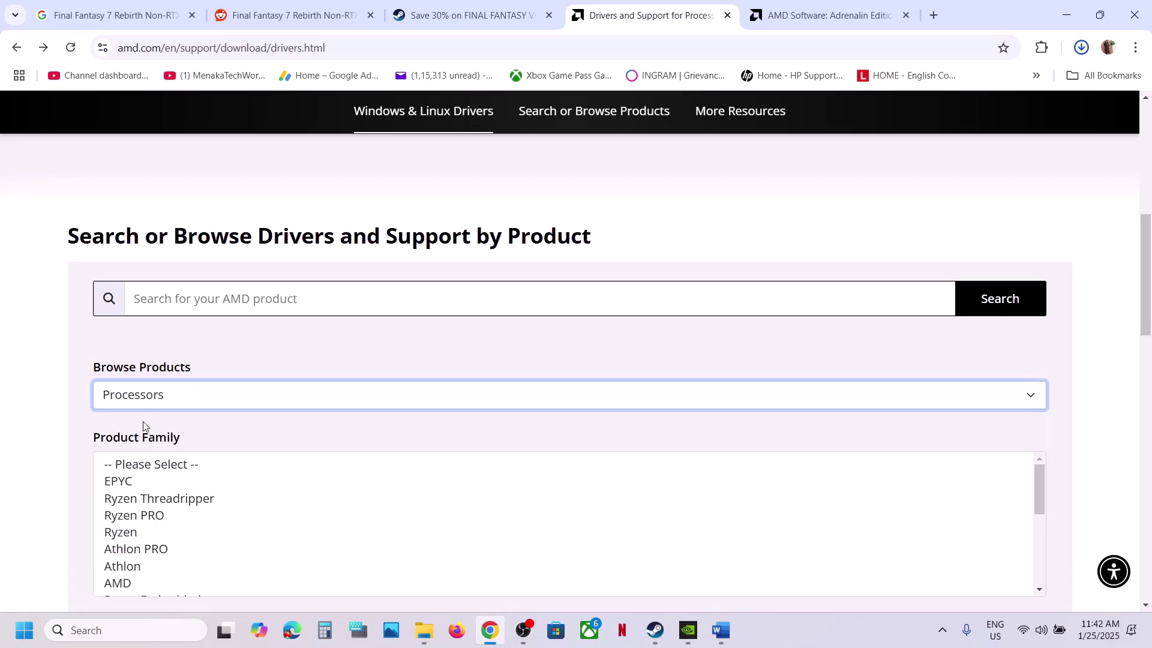
{"action": "left_click", "coordinate": [144, 403]}
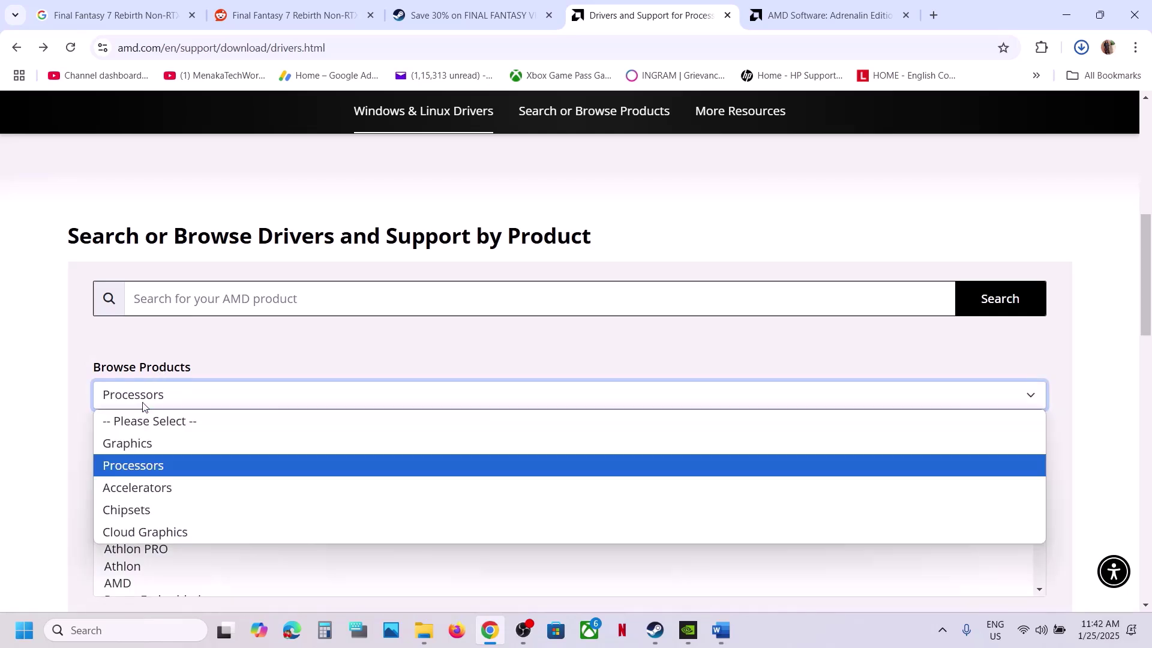
{"action": "left_click", "coordinate": [133, 443]}
{"action": "left_click", "coordinate": [161, 479]}
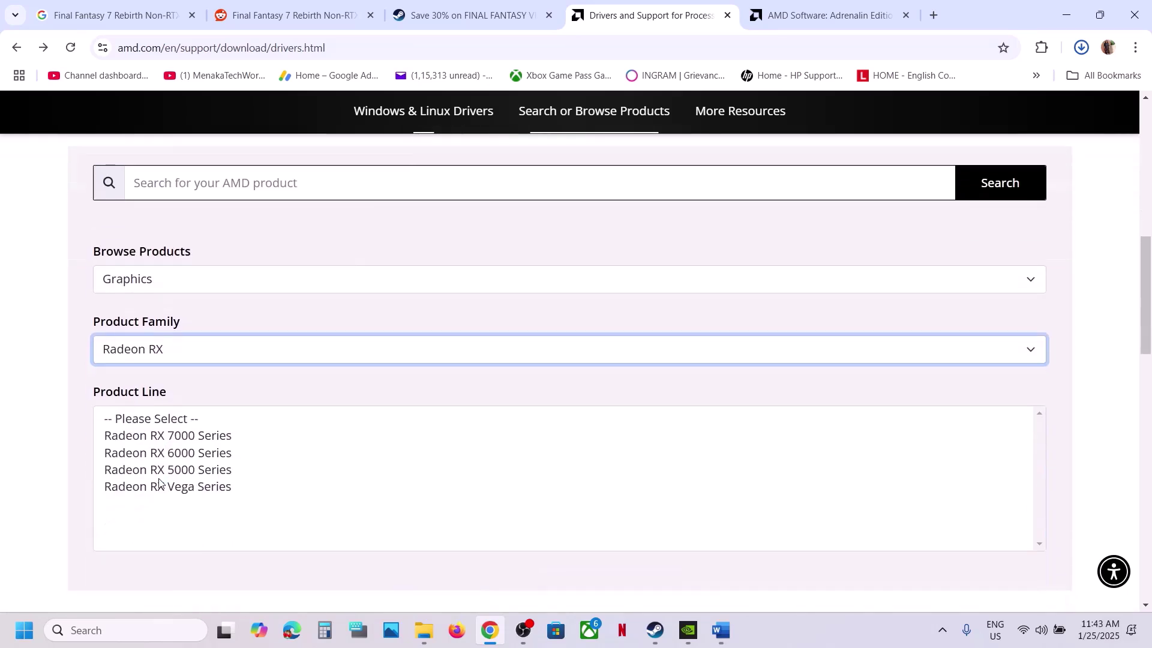
{"action": "left_click", "coordinate": [167, 442]}
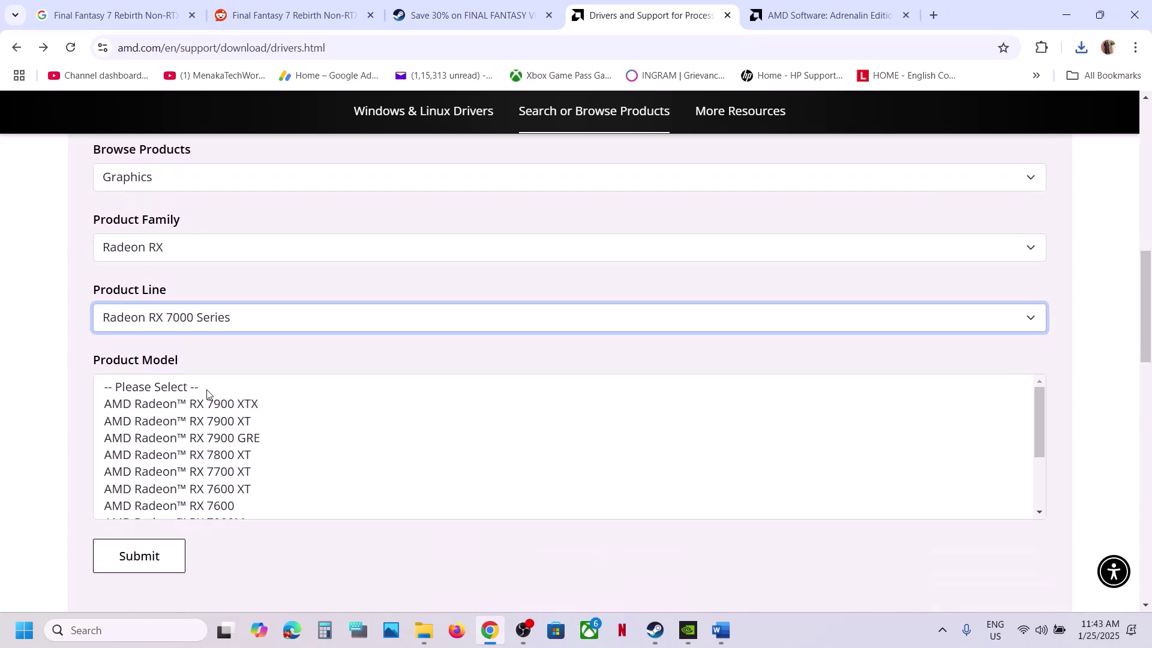
{"action": "left_click", "coordinate": [197, 411]}
{"action": "left_click", "coordinate": [139, 449]}
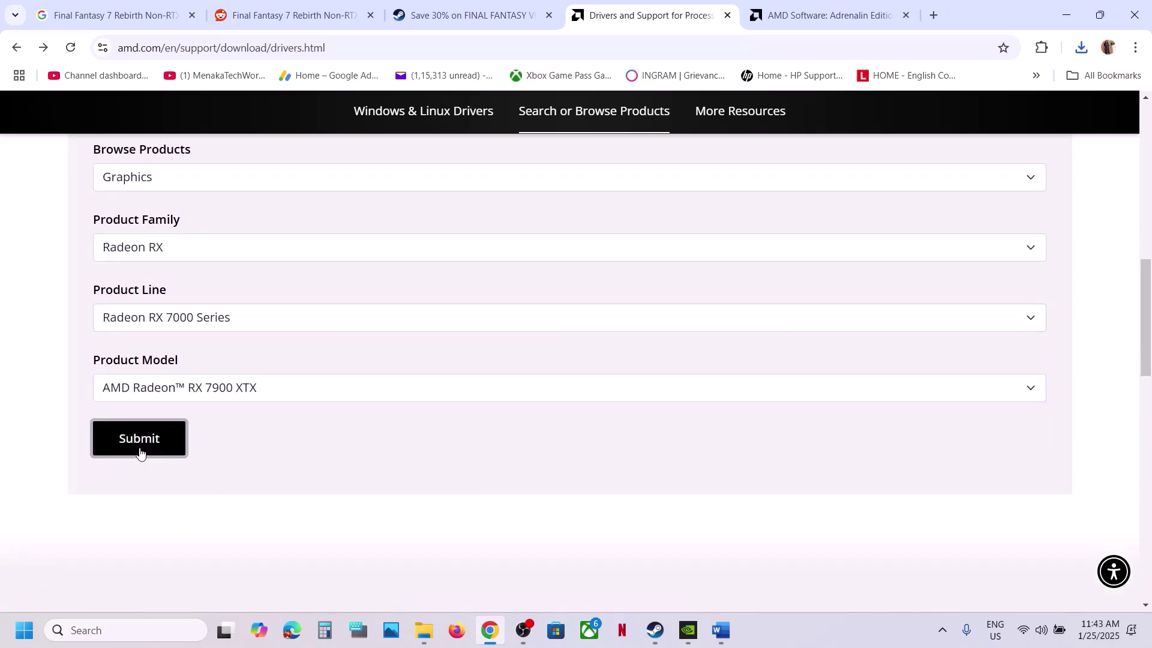
Toggle the Windows 11 - 64-Bit Edition section on the RX 7900 XTX page and open its Previous Drivers list
{"action": "left_click", "coordinate": [191, 420]}
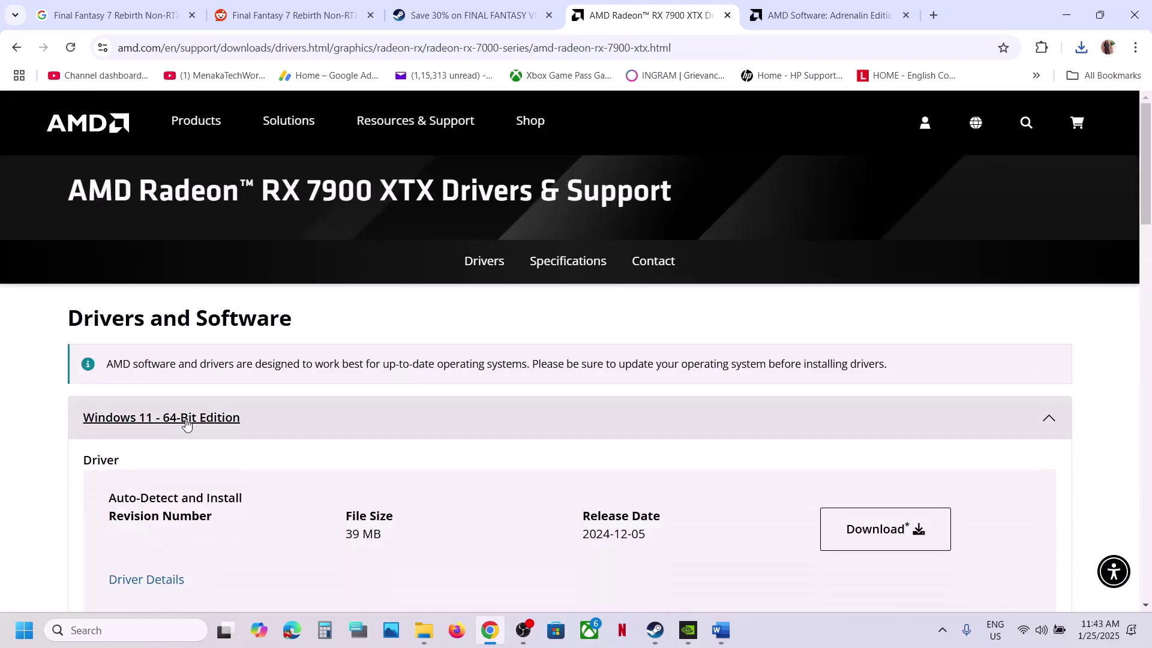
{"action": "scroll", "coordinate": [238, 443], "scroll_direction": "down", "scroll_amount": 1}
{"action": "scroll", "coordinate": [238, 442], "scroll_direction": "down", "scroll_amount": 8}
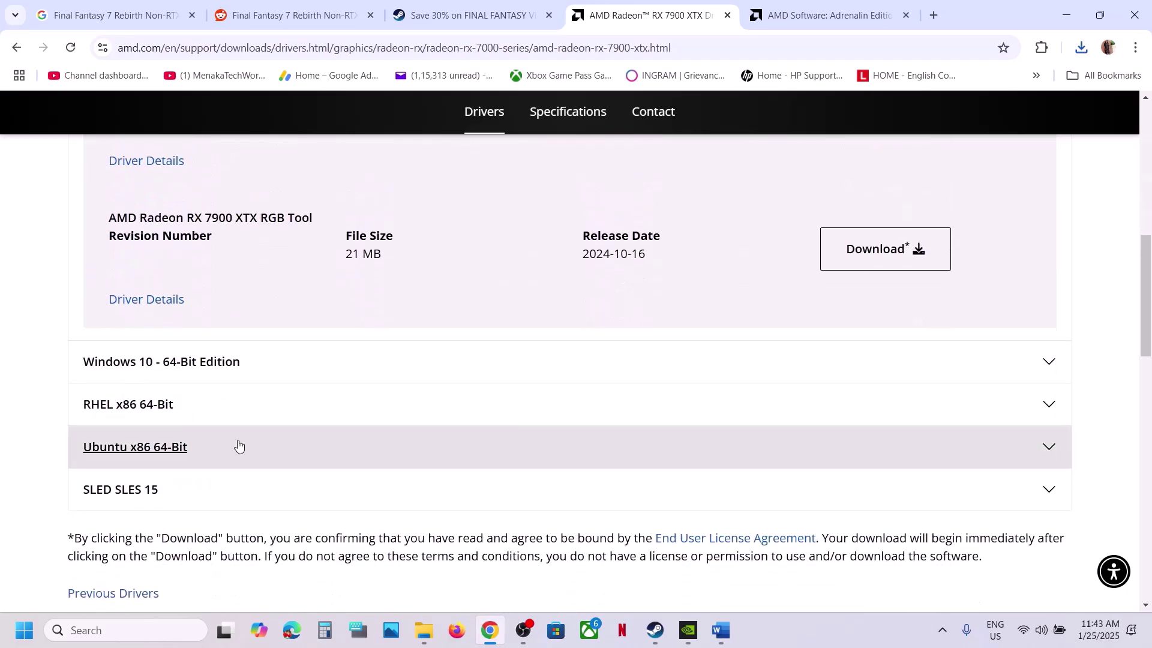
{"action": "scroll", "coordinate": [179, 402], "scroll_direction": "down", "scroll_amount": 2}
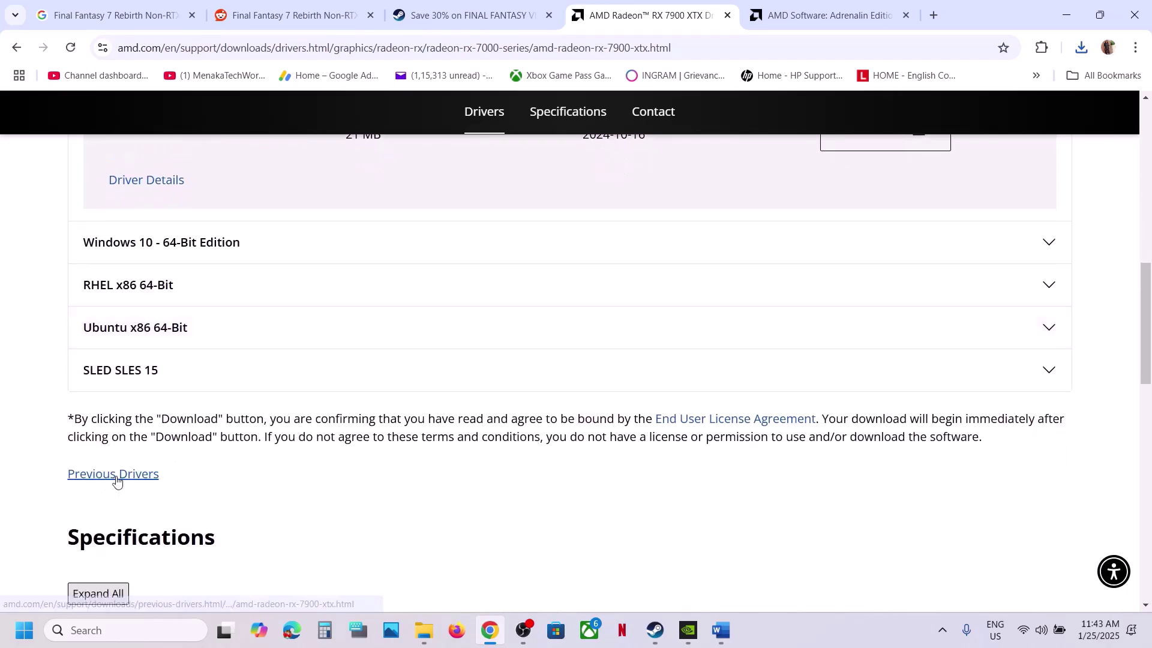
{"action": "left_click", "coordinate": [114, 475]}
Expand the Windows 11 - 64-Bit Edition previous drivers and highlight the revision numbers Adrenalin 24.8.1 and 24.7.1
{"action": "scroll", "coordinate": [311, 469], "scroll_direction": "down", "scroll_amount": 3}
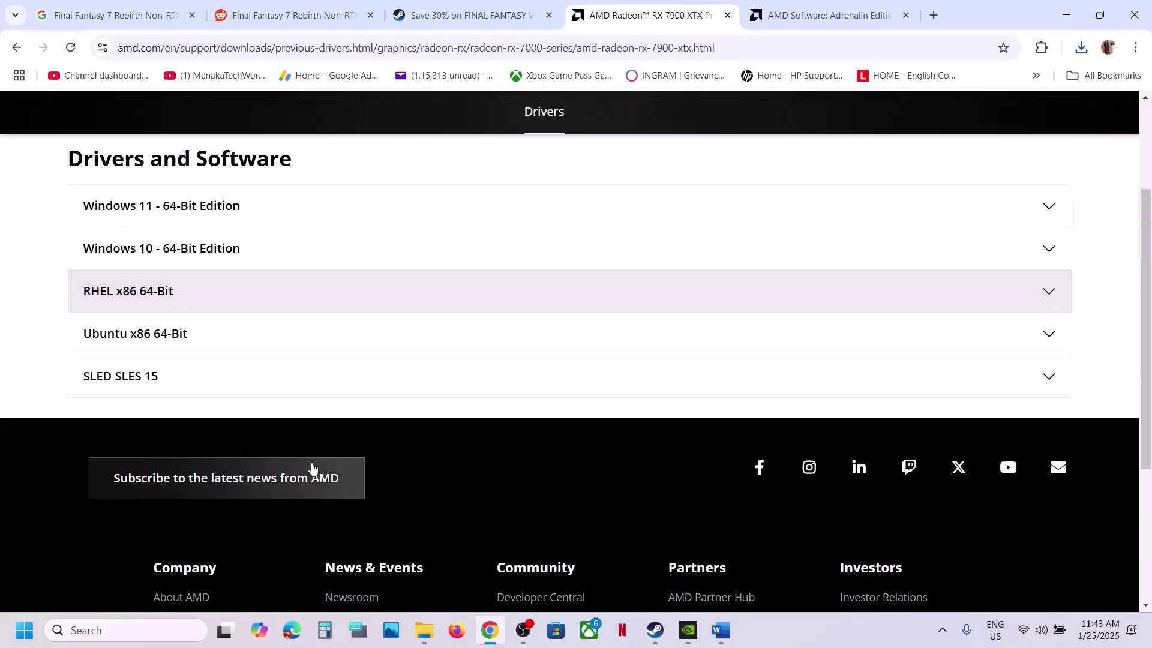
{"action": "left_click", "coordinate": [159, 207]}
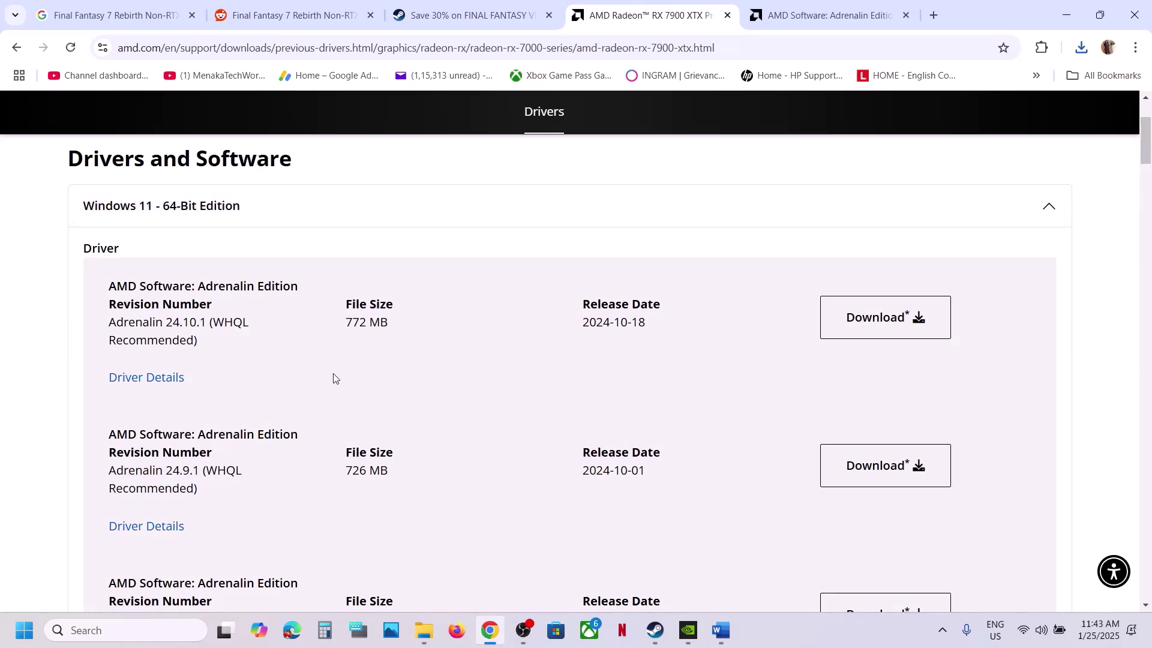
{"action": "scroll", "coordinate": [332, 378], "scroll_direction": "down", "scroll_amount": 2}
{"action": "scroll", "coordinate": [335, 378], "scroll_direction": "down", "scroll_amount": 3}
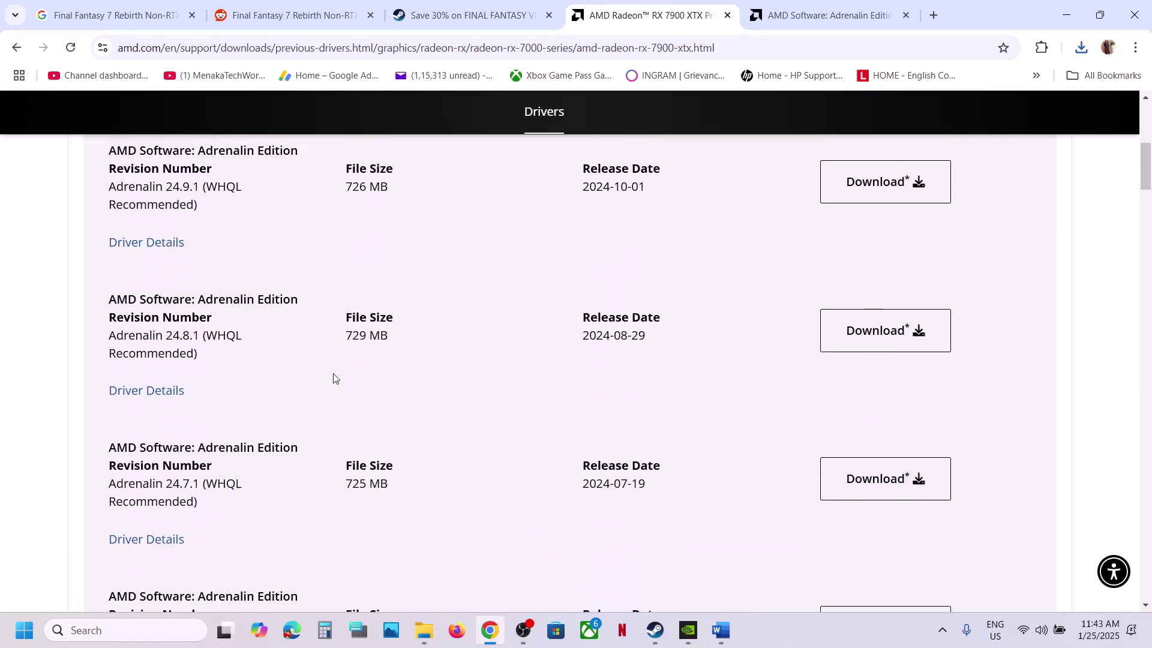
{"action": "left_click_drag", "start_coordinate": [170, 333], "coordinate": [208, 336]}
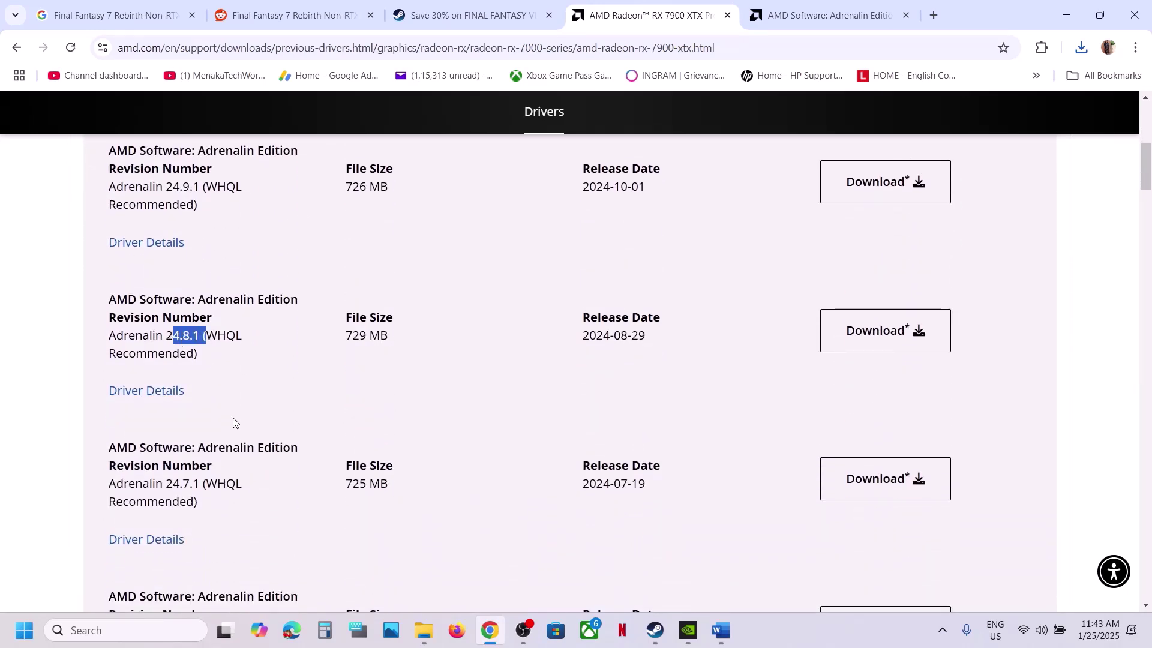
{"action": "scroll", "coordinate": [234, 423], "scroll_direction": "down", "scroll_amount": 1}
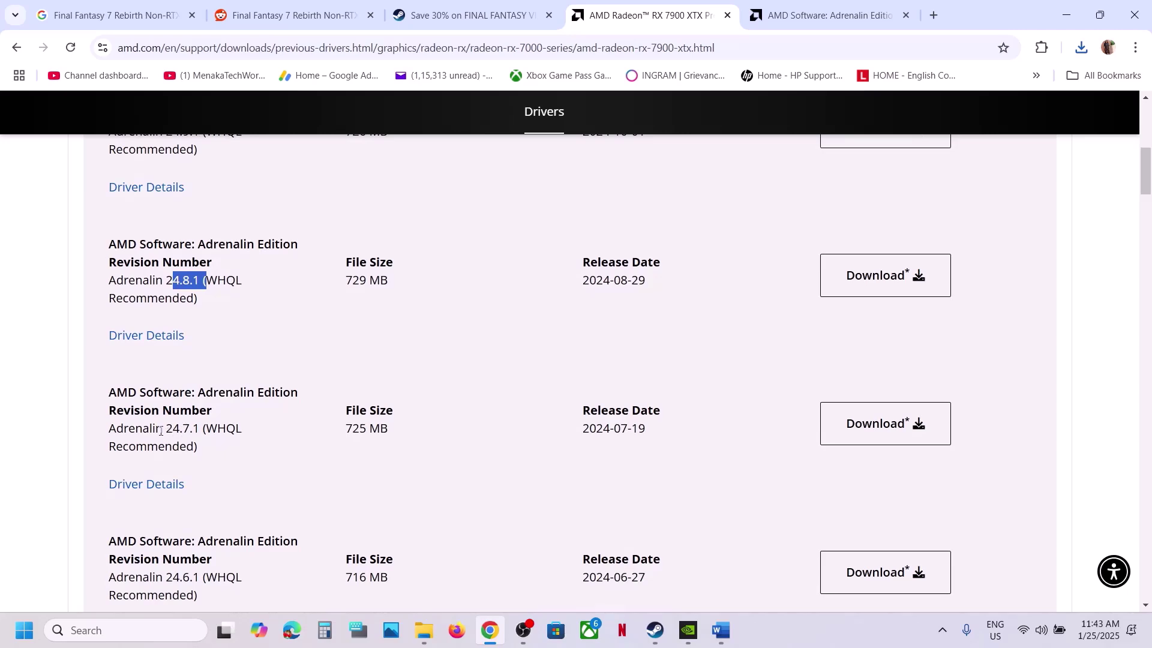
{"action": "left_click_drag", "start_coordinate": [161, 431], "coordinate": [209, 430]}
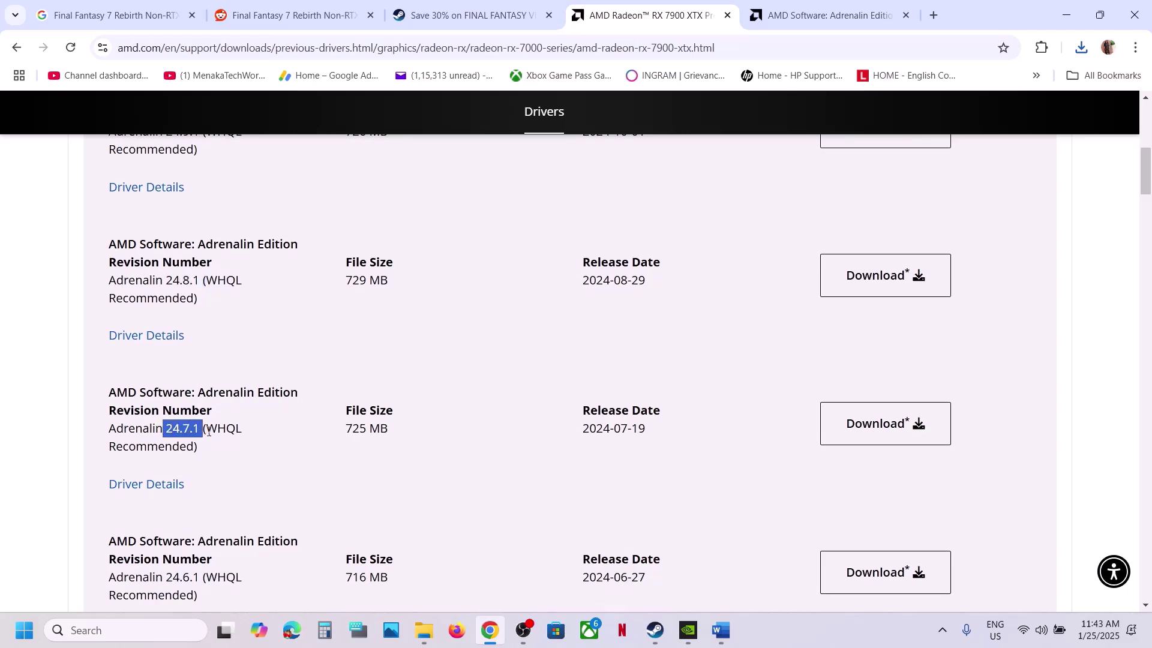
Return to the Word document and highlight the Step 14 text about verifying the game files
{"action": "left_click", "coordinate": [720, 630]}
{"action": "scroll", "coordinate": [304, 420], "scroll_direction": "down", "scroll_amount": 5}
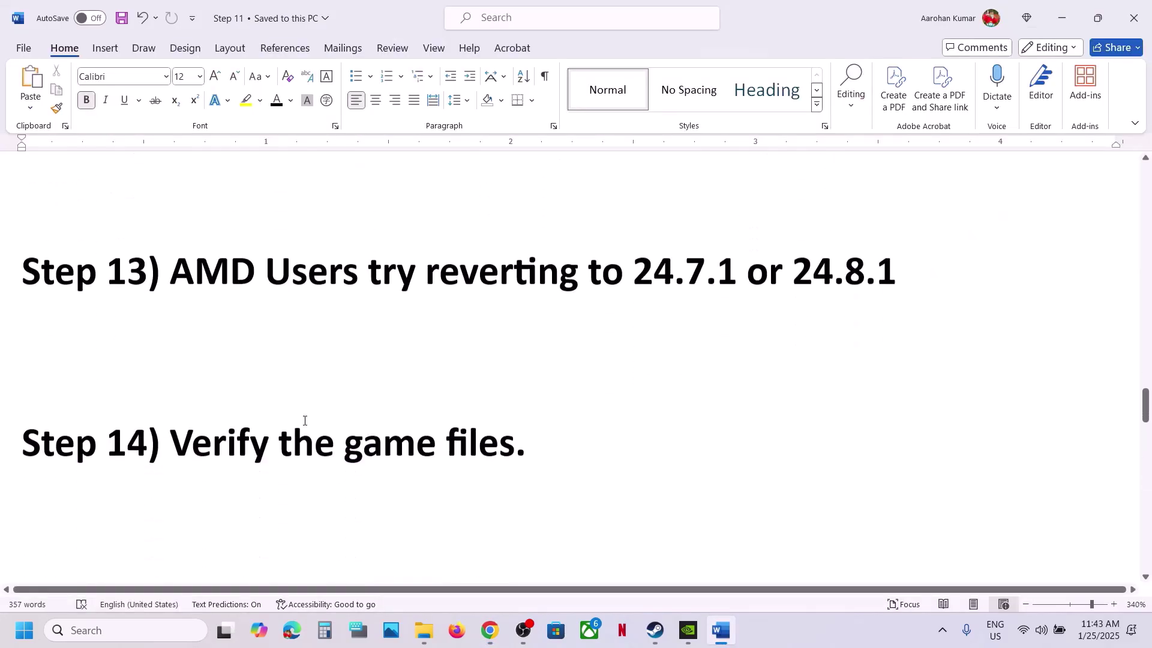
{"action": "left_click_drag", "start_coordinate": [194, 346], "coordinate": [526, 353]}
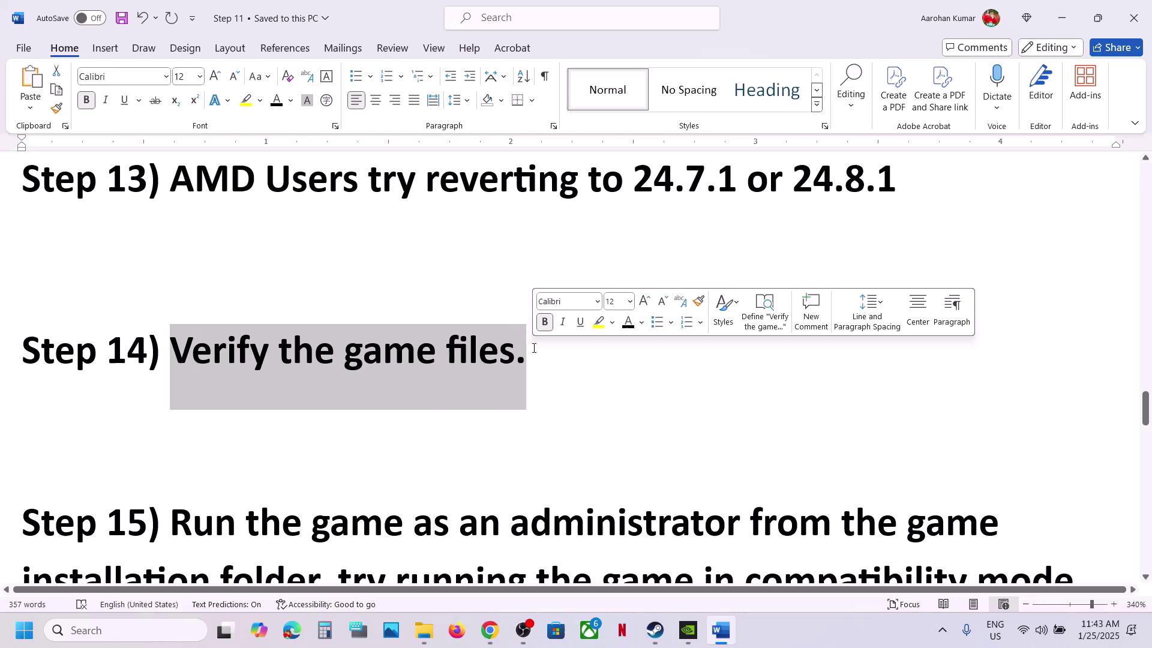
Switch to Steam, view the verify integrity option in FINAL FANTASY VII REBIRTH's Installed Files properties, and close the properties
{"action": "left_click", "coordinate": [655, 630]}
{"action": "right_click", "coordinate": [74, 365]}
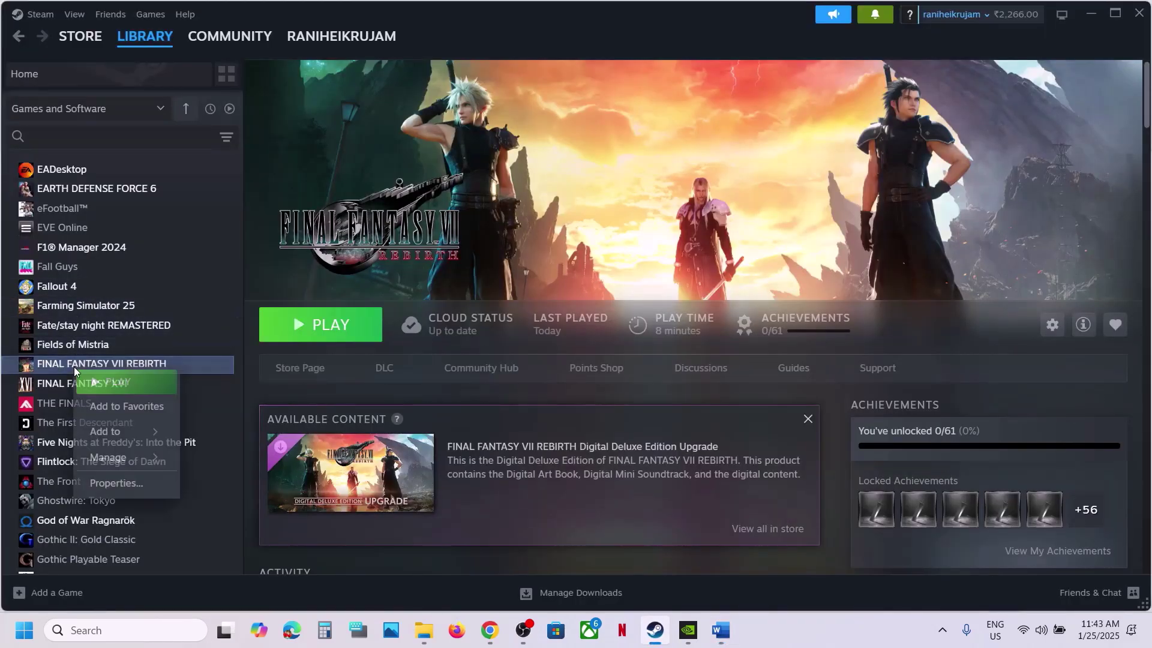
{"action": "left_click", "coordinate": [127, 483]}
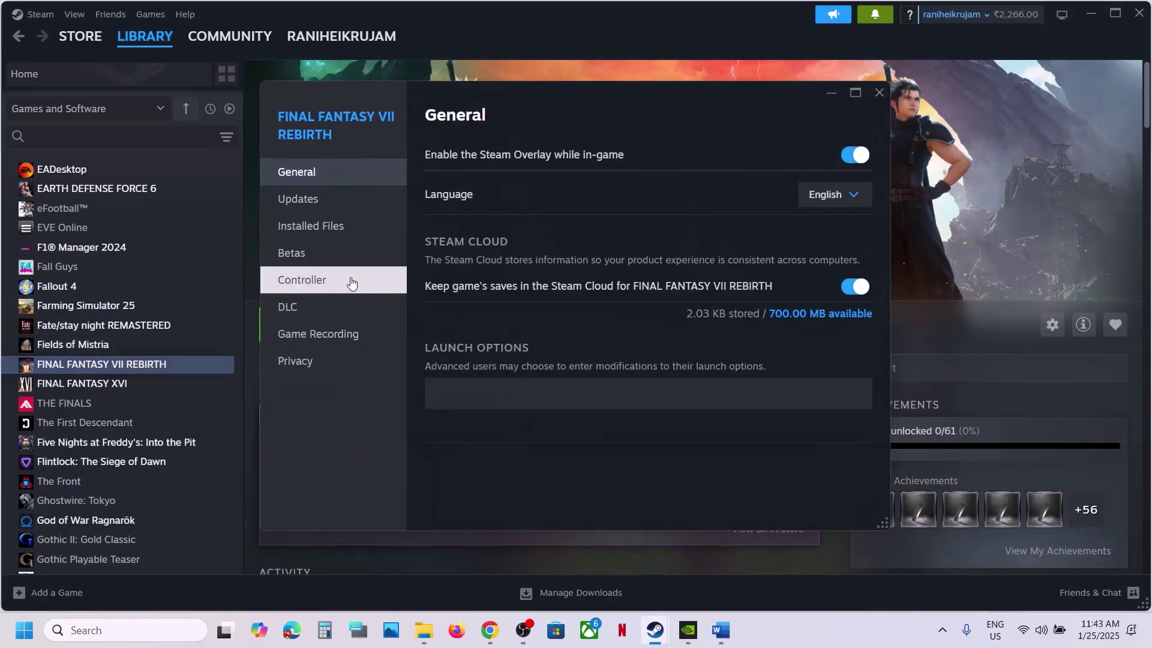
{"action": "left_click", "coordinate": [318, 225]}
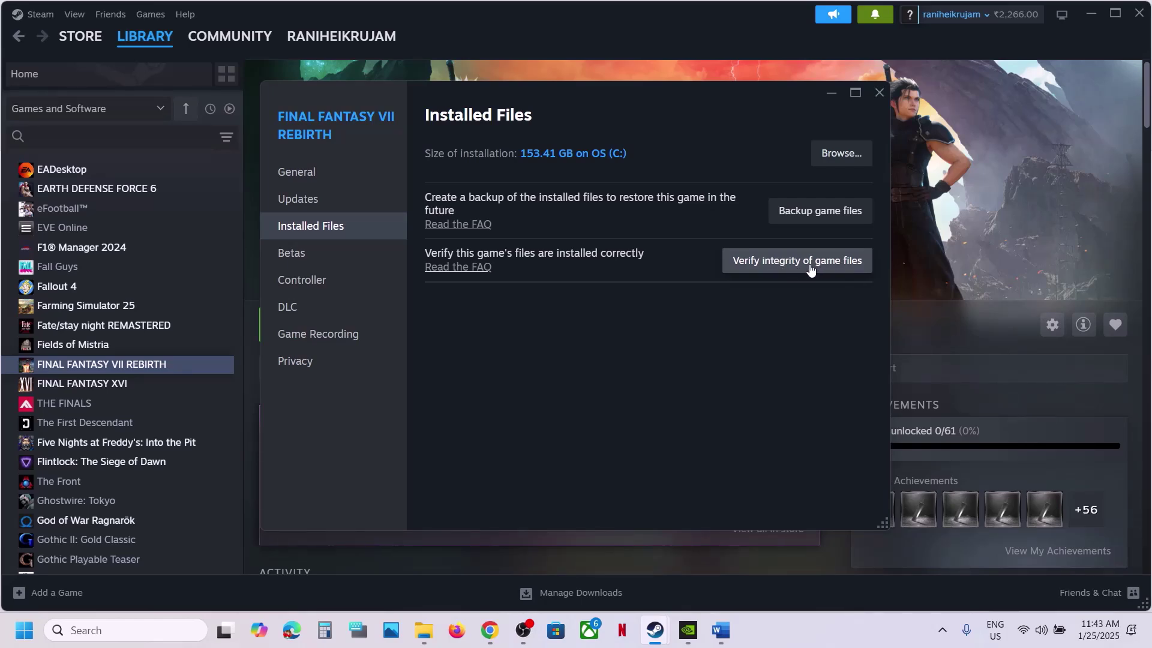
{"action": "left_click", "coordinate": [879, 91]}
Return to the Word document and highlight the Step 15 text about running the game as an administrator
{"action": "left_click", "coordinate": [728, 633]}
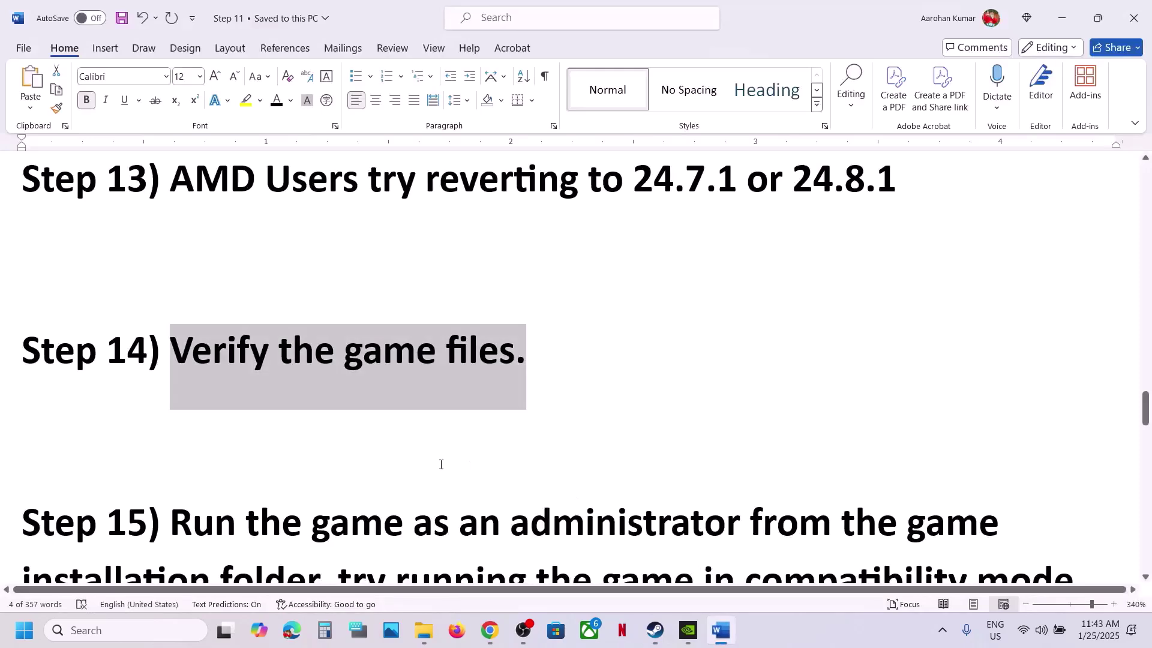
{"action": "scroll", "coordinate": [439, 463], "scroll_direction": "down", "scroll_amount": 3}
{"action": "left_click_drag", "start_coordinate": [170, 361], "coordinate": [328, 427]}
Switch to Steam and browse the local files of FINAL FANTASY VII REBIRTH
{"action": "left_click", "coordinate": [663, 638]}
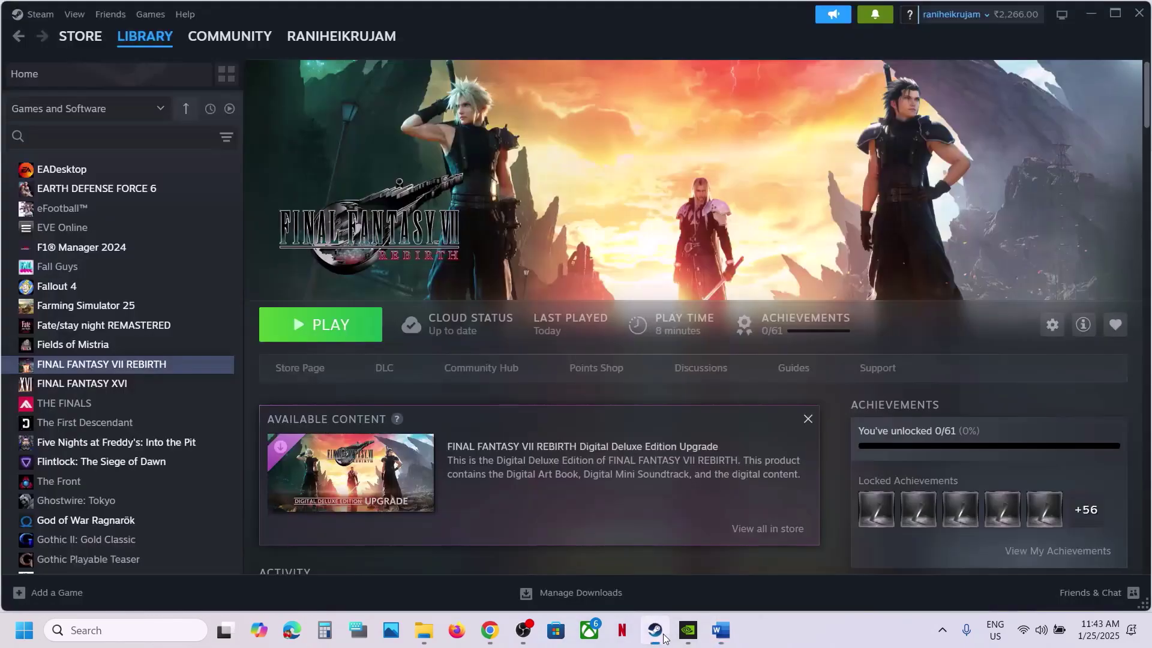
{"action": "right_click", "coordinate": [132, 366]}
{"action": "mouse_move", "coordinate": [190, 446]}
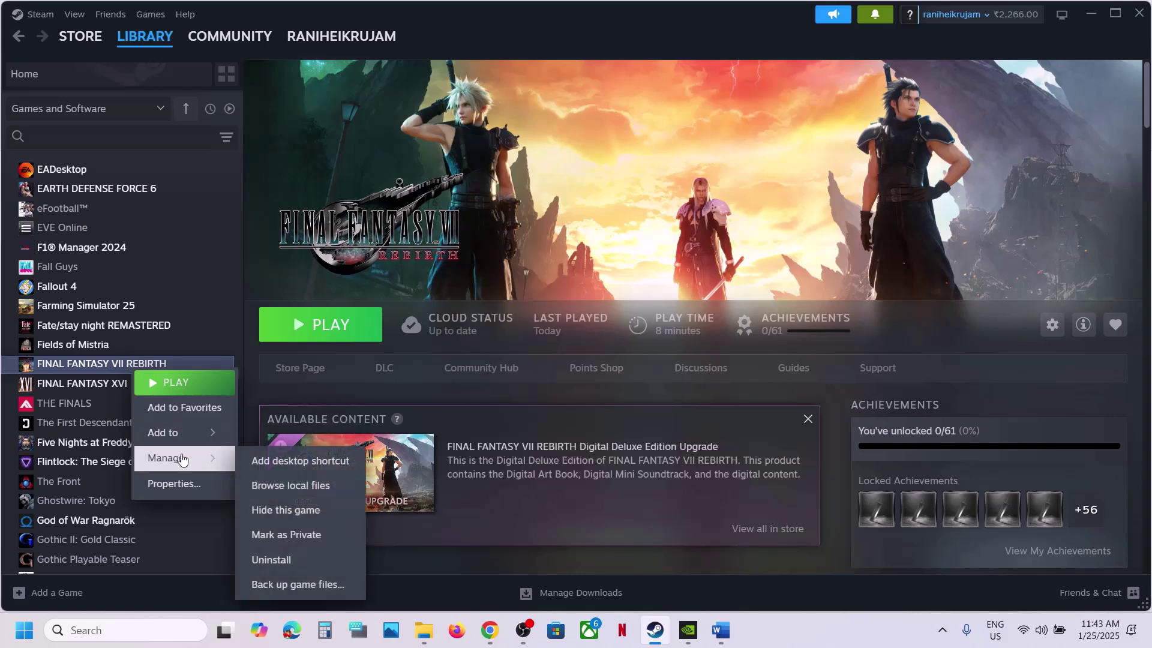
{"action": "left_click", "coordinate": [293, 488]}
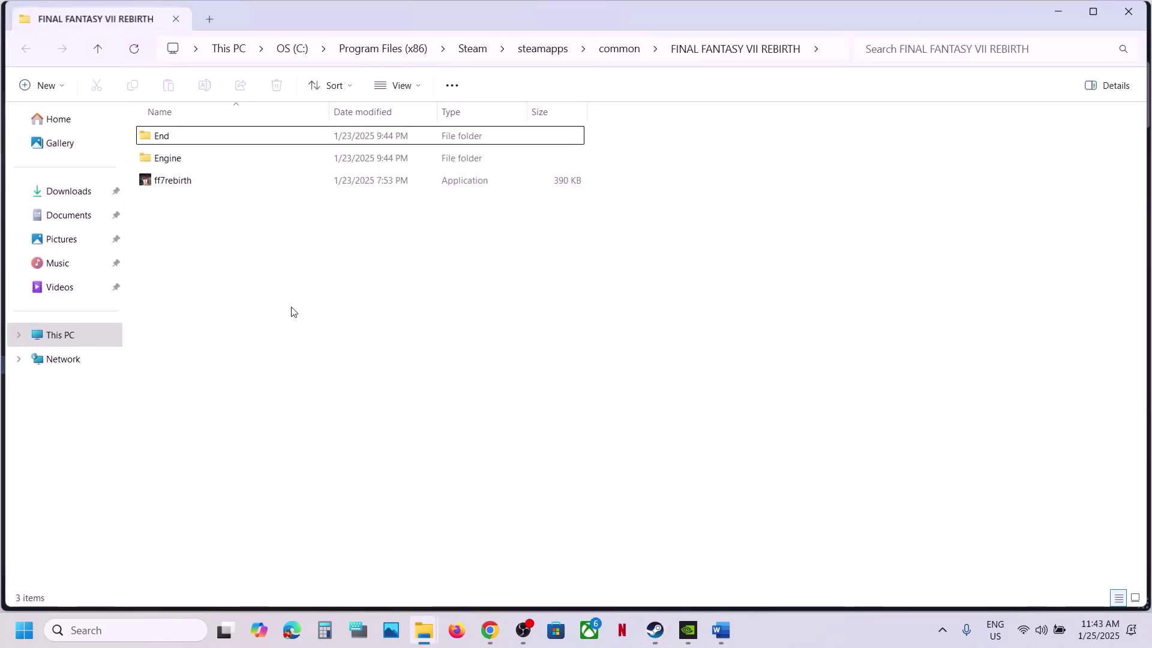
View the available actions for the ff7rebirth application in the game's root folder, and dismiss them
{"action": "left_click", "coordinate": [192, 184]}
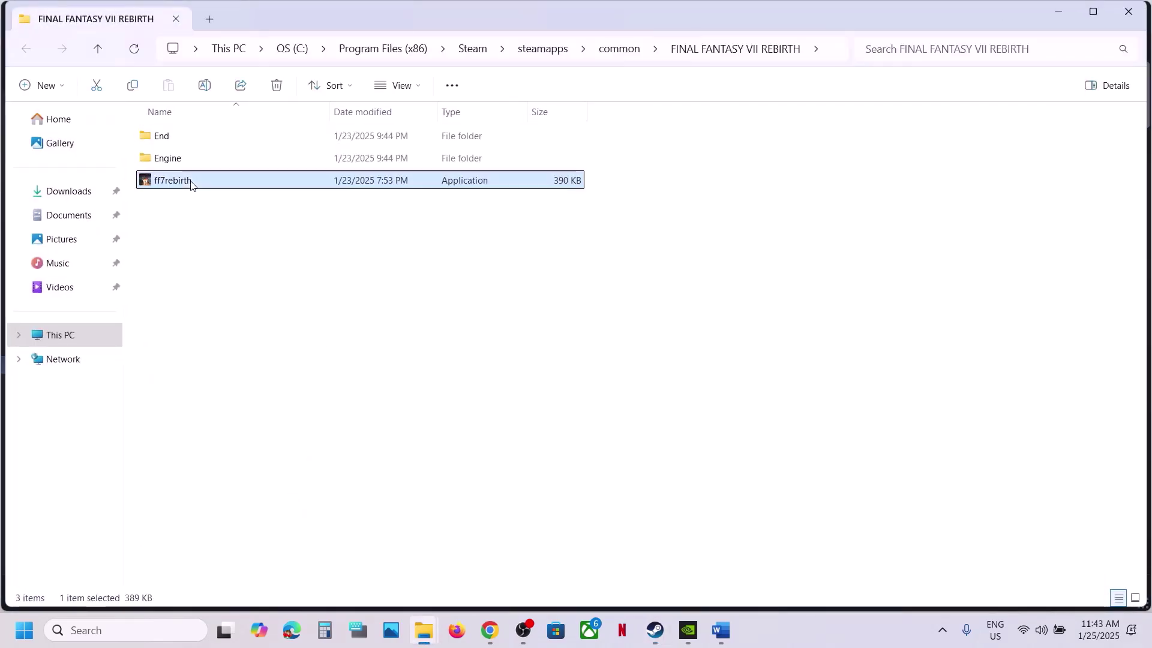
{"action": "right_click", "coordinate": [192, 183]}
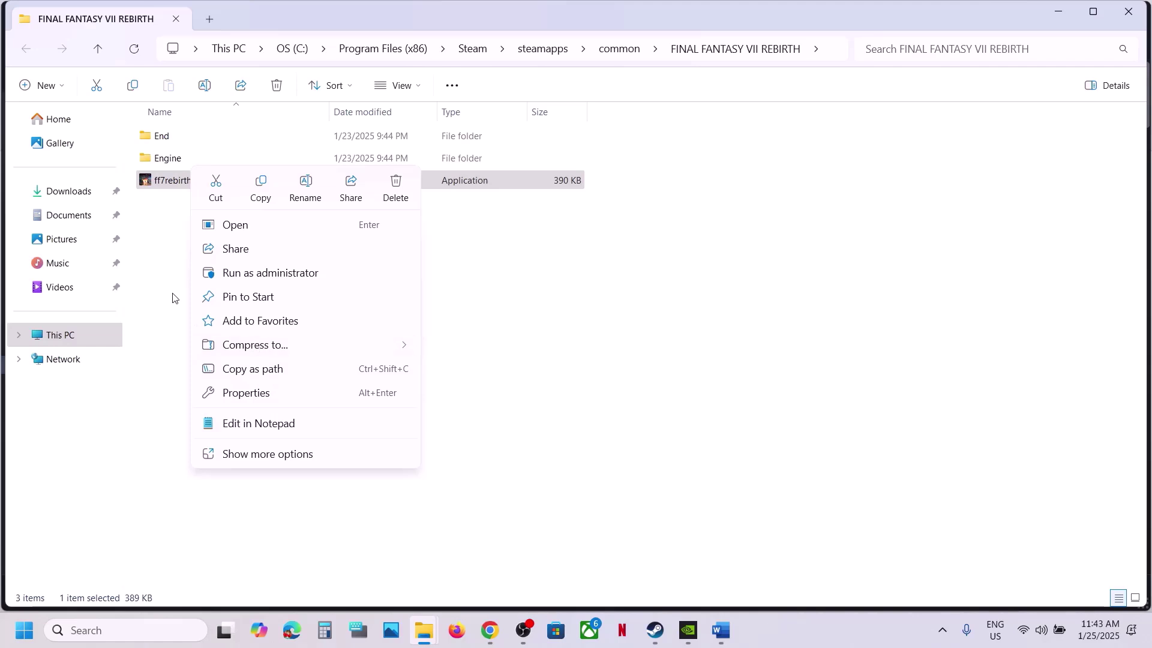
{"action": "left_click_drag", "start_coordinate": [173, 298], "coordinate": [174, 150]}
Open the Win64 folder inside End and Binaries in the game's installation folder
{"action": "left_click", "coordinate": [189, 144]}
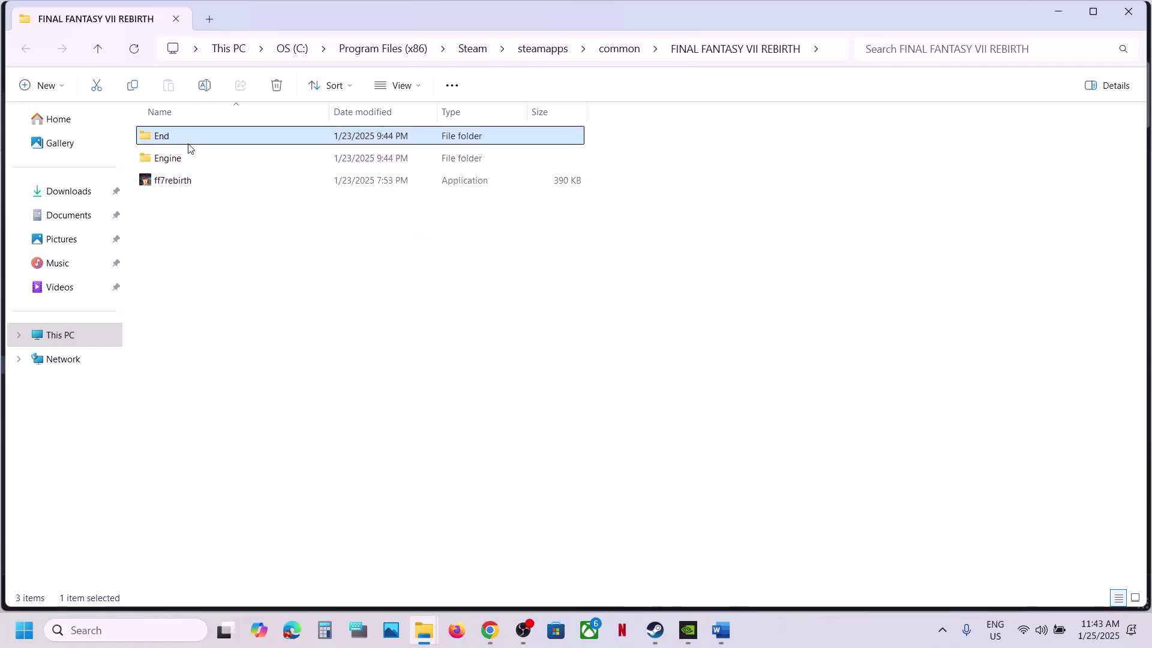
{"action": "double_click", "coordinate": [179, 142]}
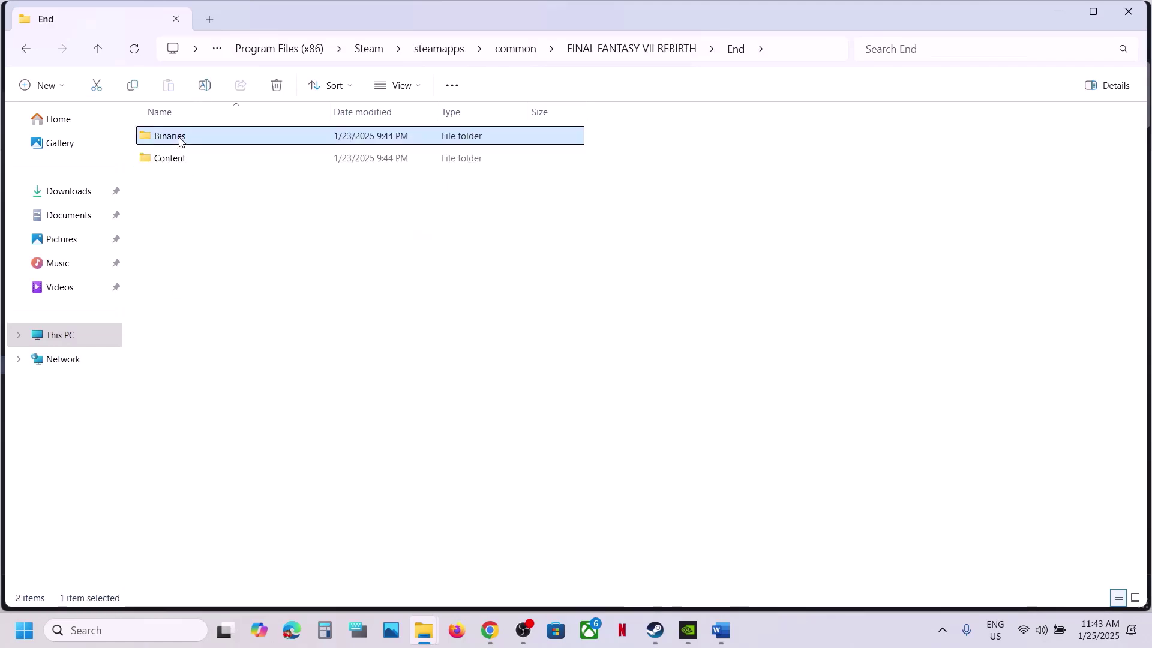
{"action": "double_click", "coordinate": [179, 141]}
{"action": "double_click", "coordinate": [178, 142]}
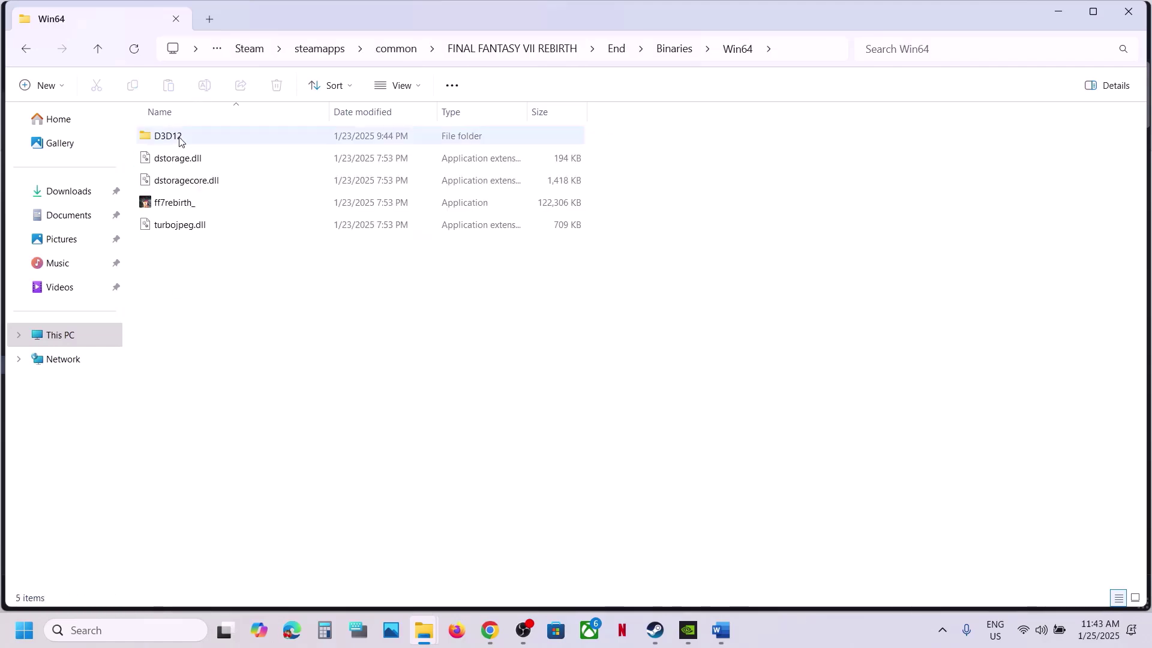
Set the ff7rebirth_ application to always run as an administrator in its compatibility properties, and save the change
{"action": "right_click", "coordinate": [171, 204]}
{"action": "left_click", "coordinate": [207, 391]}
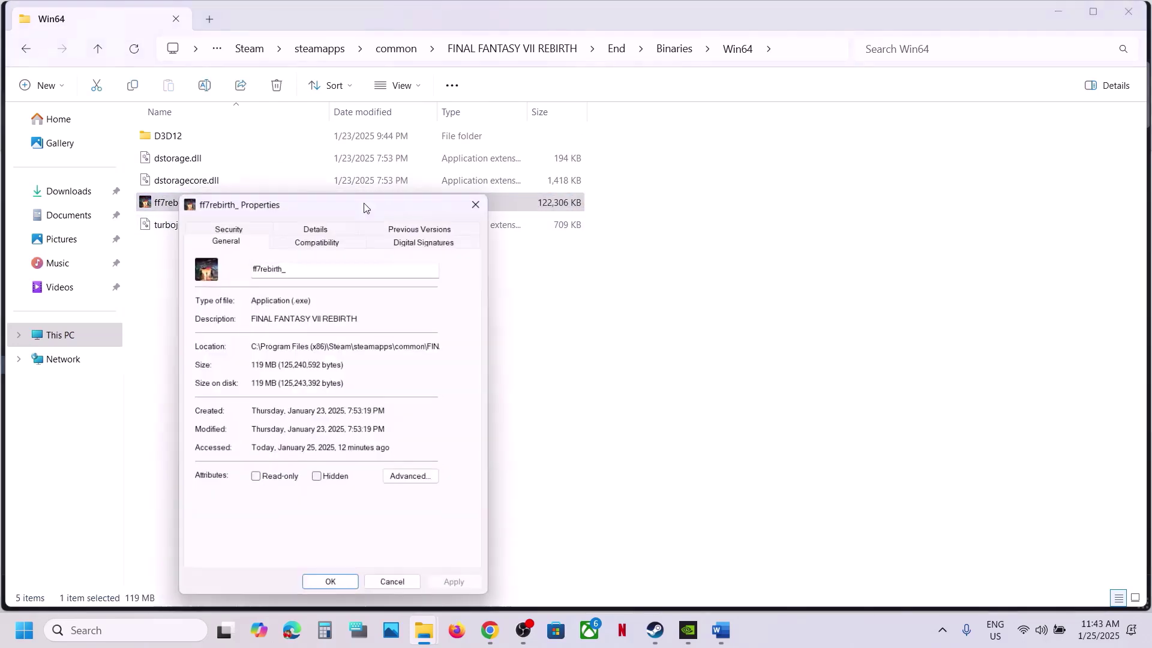
{"action": "left_click", "coordinate": [315, 234]}
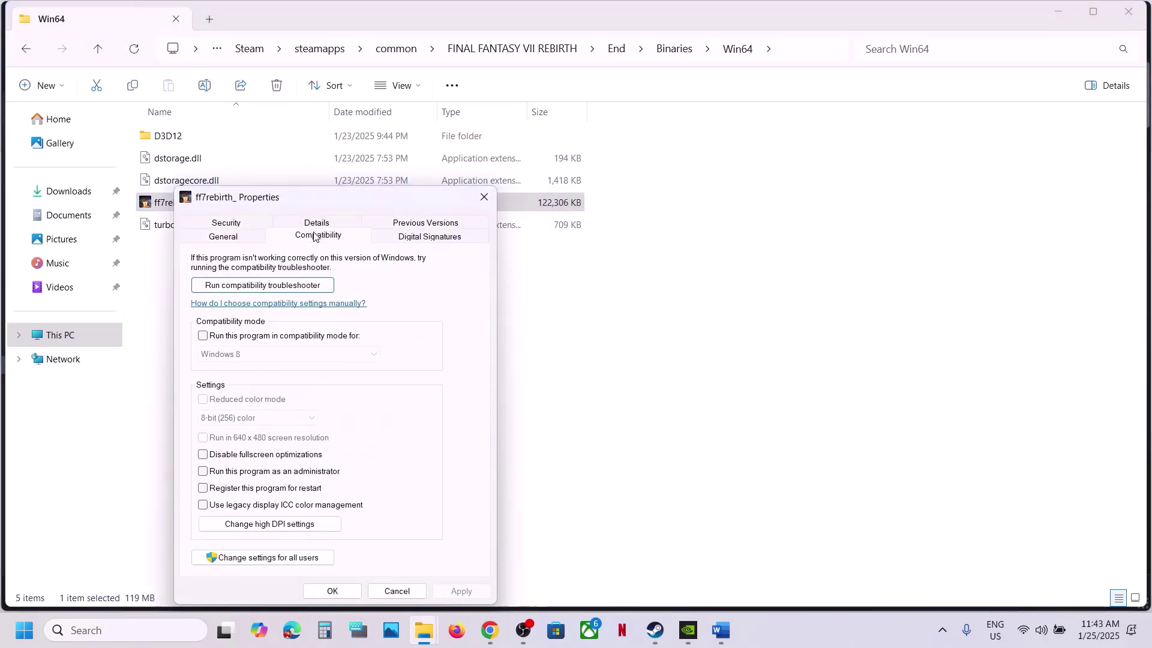
{"action": "left_click", "coordinate": [203, 471]}
{"action": "left_click", "coordinate": [456, 591]}
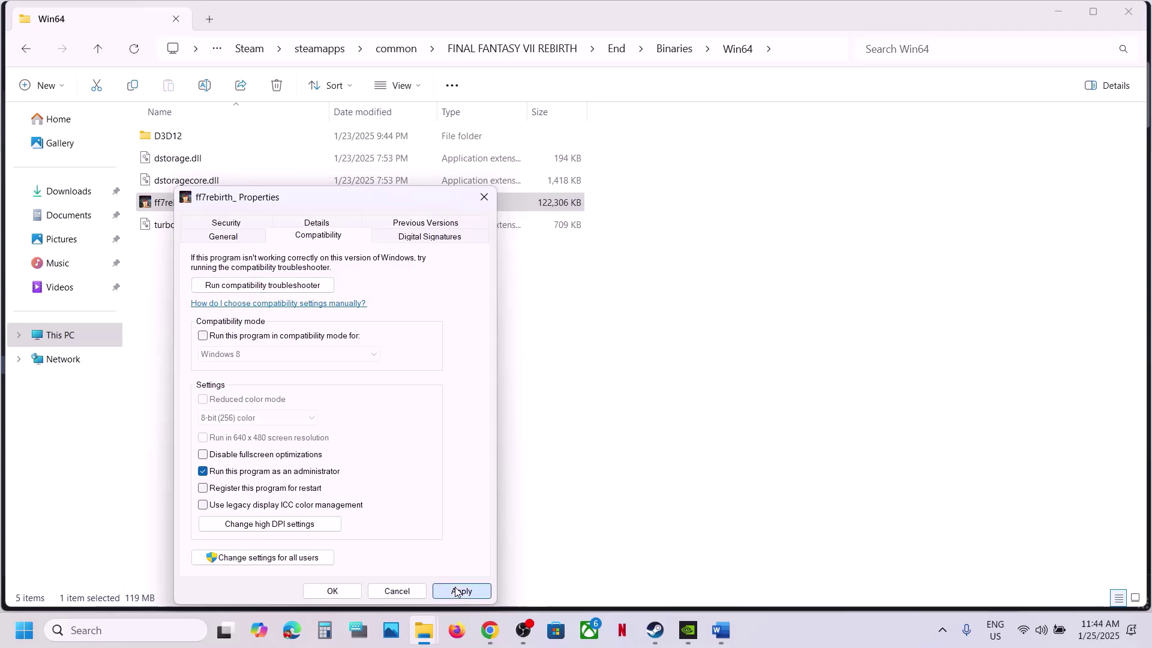
{"action": "left_click", "coordinate": [332, 590]}
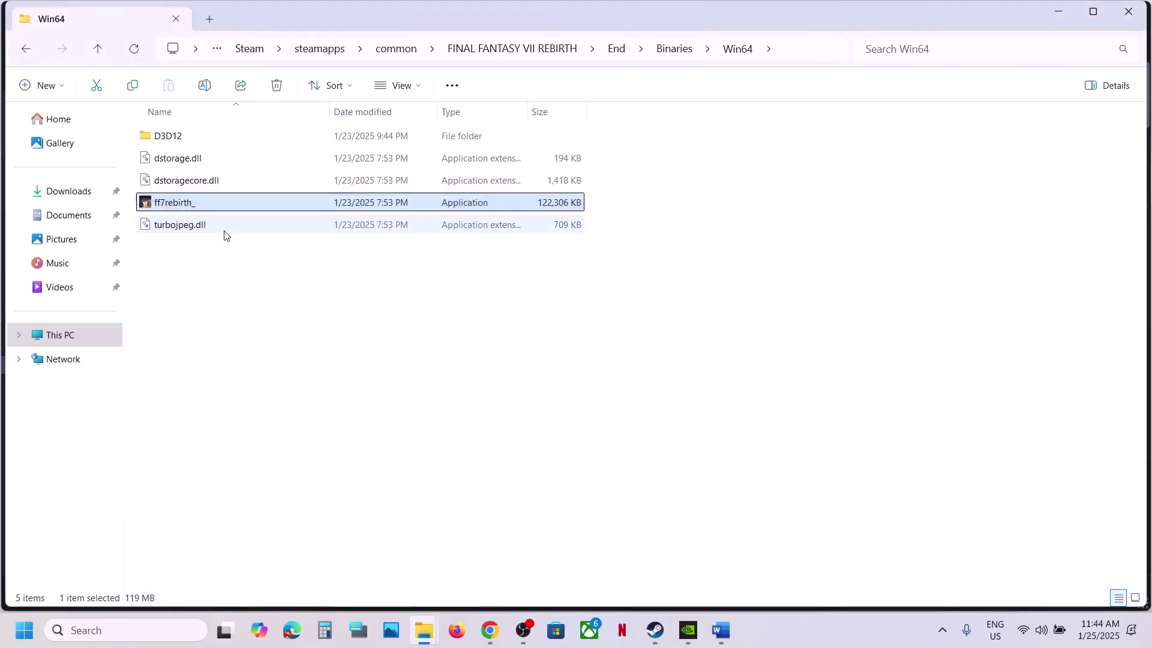
Reopen the compatibility properties of ff7rebirth_, enable compatibility mode for Windows 8, and apply it
{"action": "right_click", "coordinate": [207, 203]}
{"action": "left_click", "coordinate": [298, 394]}
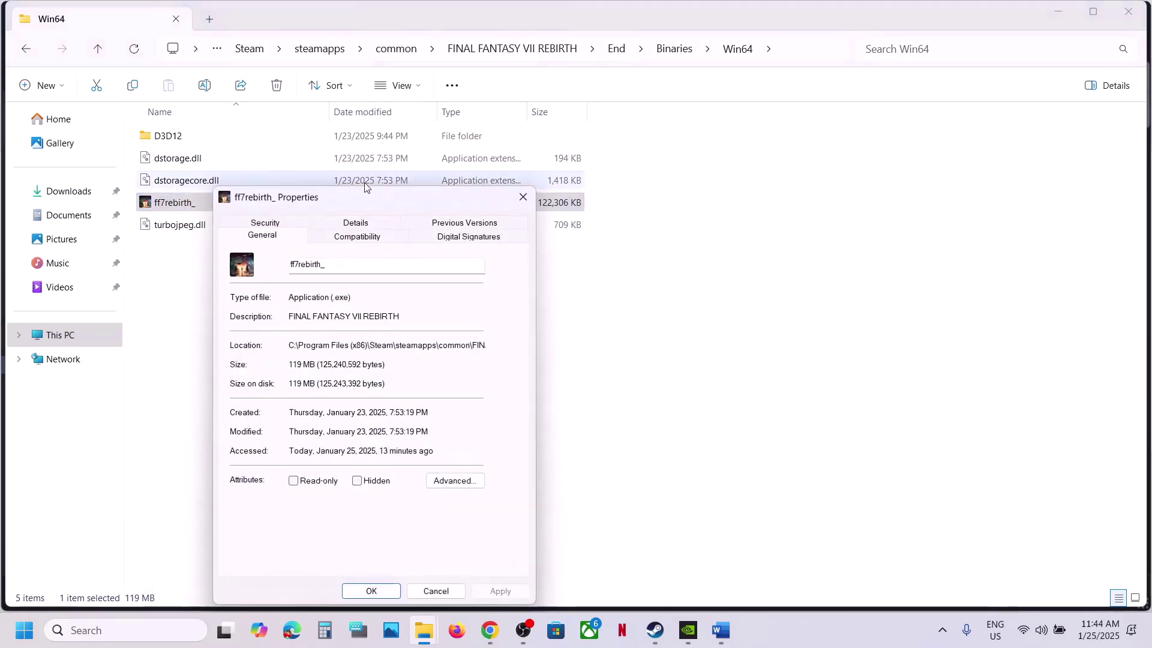
{"action": "left_click", "coordinate": [357, 236]}
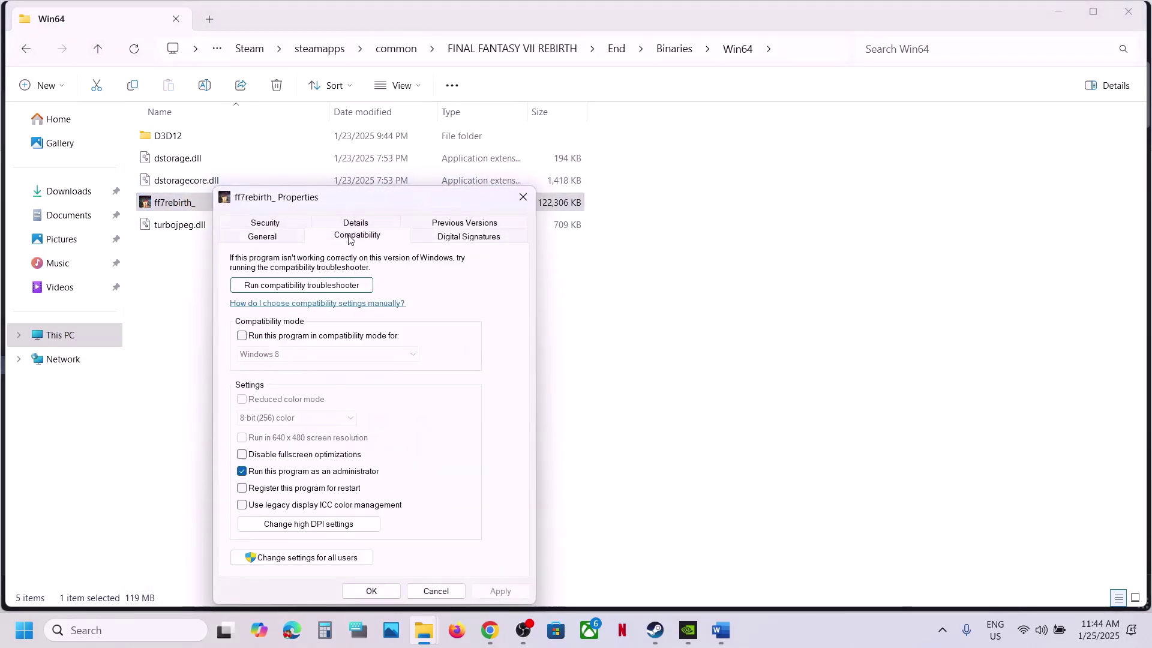
{"action": "left_click", "coordinate": [242, 336]}
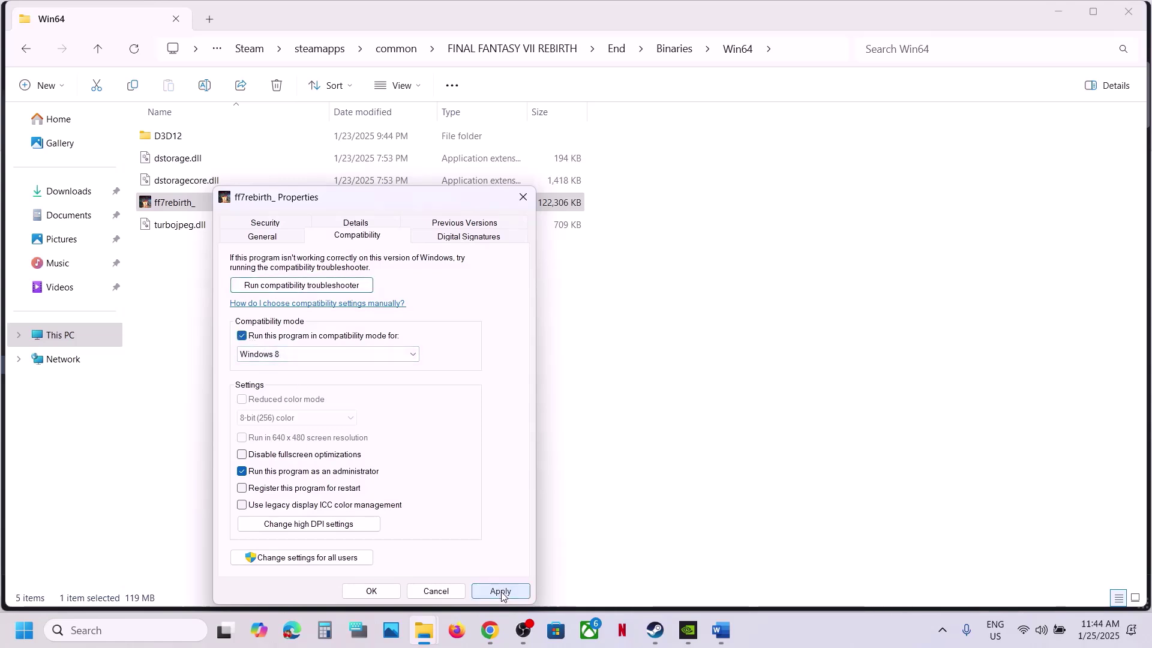
{"action": "left_click", "coordinate": [502, 592]}
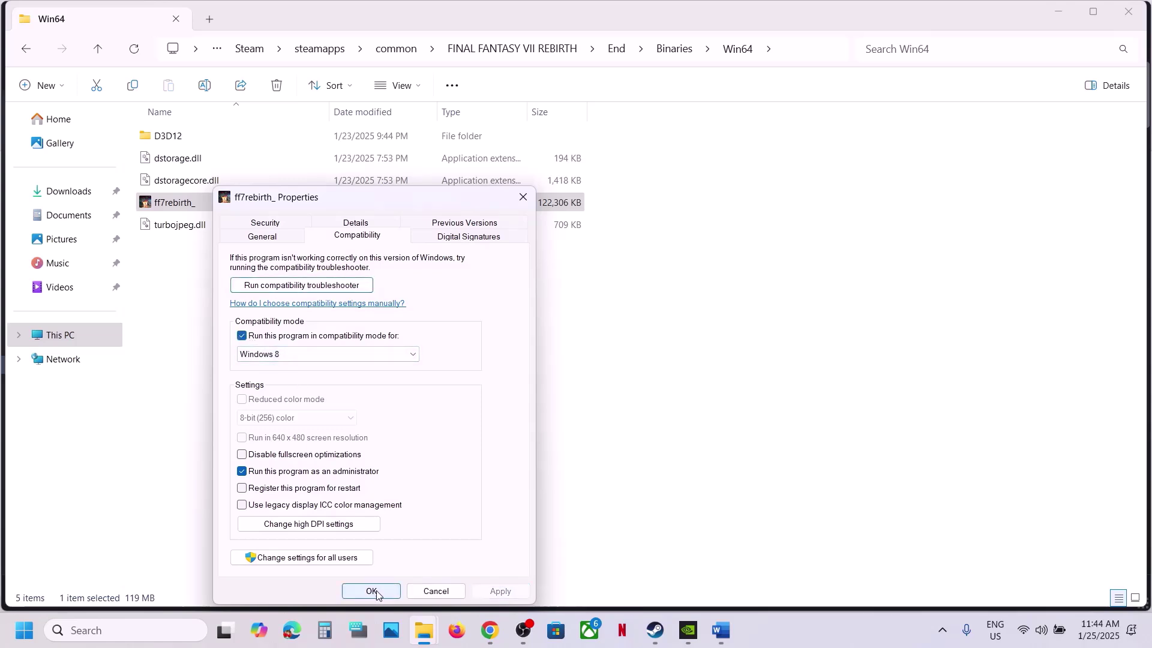
Switch the compatibility mode of ff7rebirth_ to Windows 7, disable fullscreen optimizations, and apply the changes
{"action": "left_click", "coordinate": [294, 355]}
{"action": "left_click", "coordinate": [287, 404]}
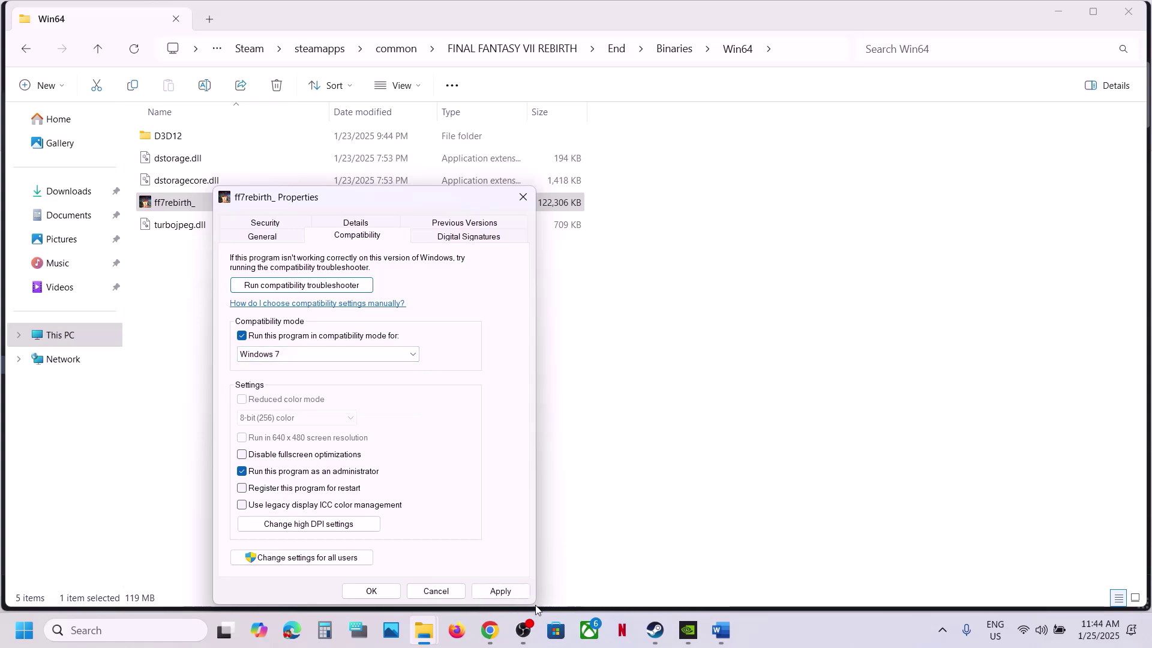
{"action": "left_click", "coordinate": [492, 594]}
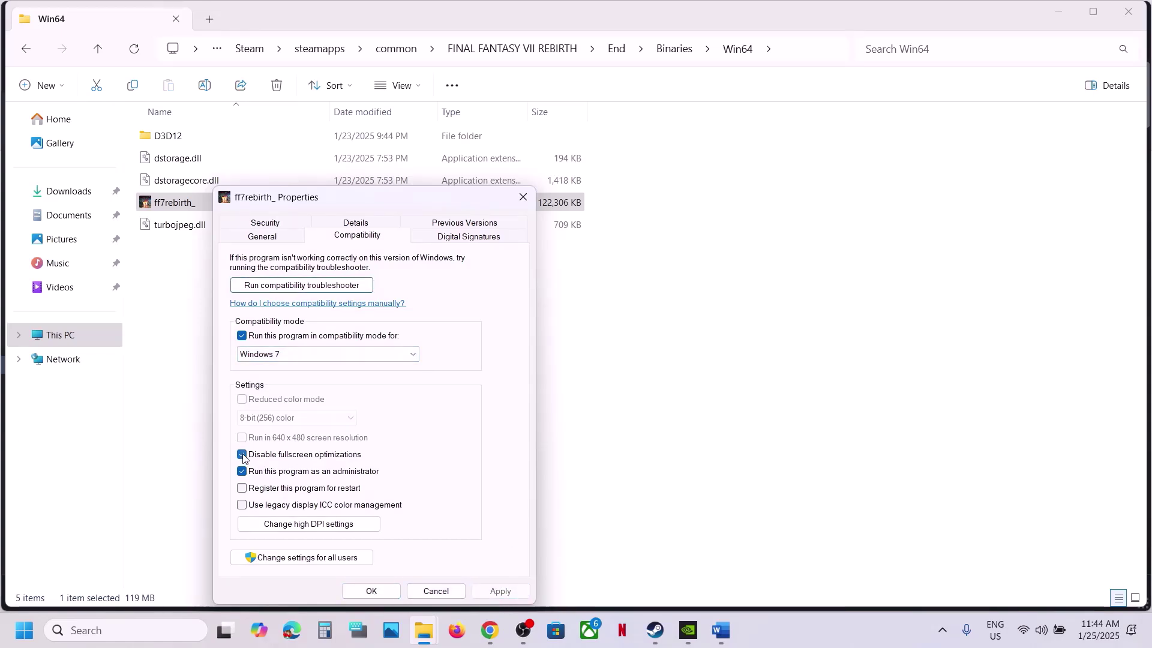
{"action": "left_click", "coordinate": [489, 590]}
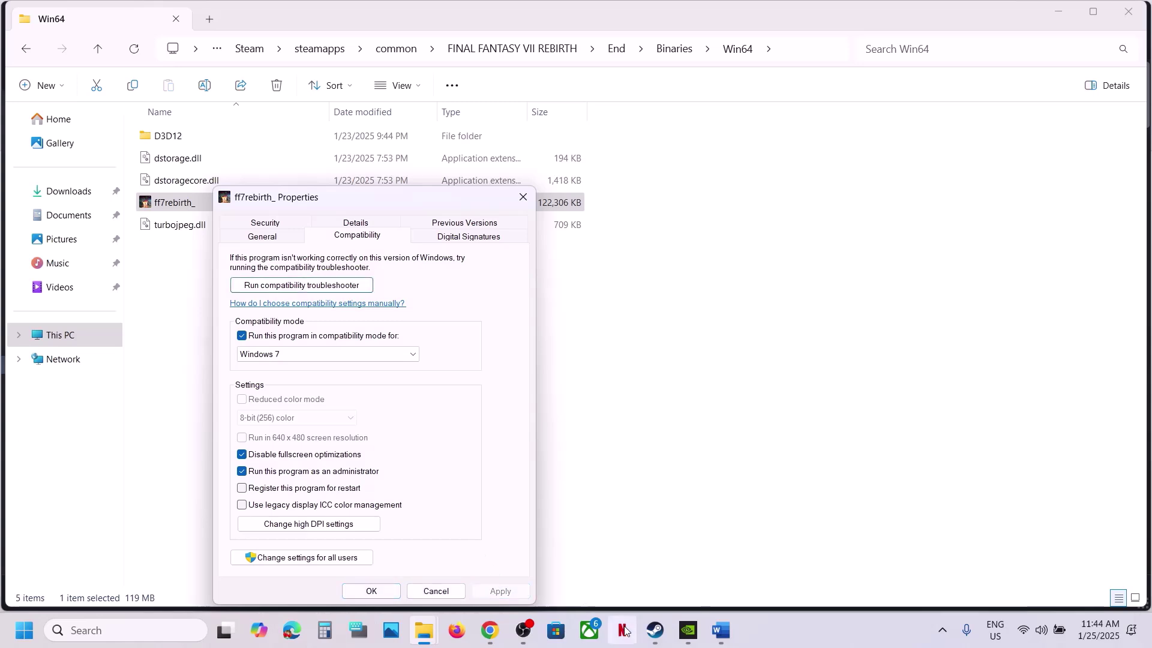
Turn off compatibility mode, fullscreen optimization disabling and administrator mode for ff7rebirth_, and save the properties
{"action": "left_click", "coordinate": [243, 336]}
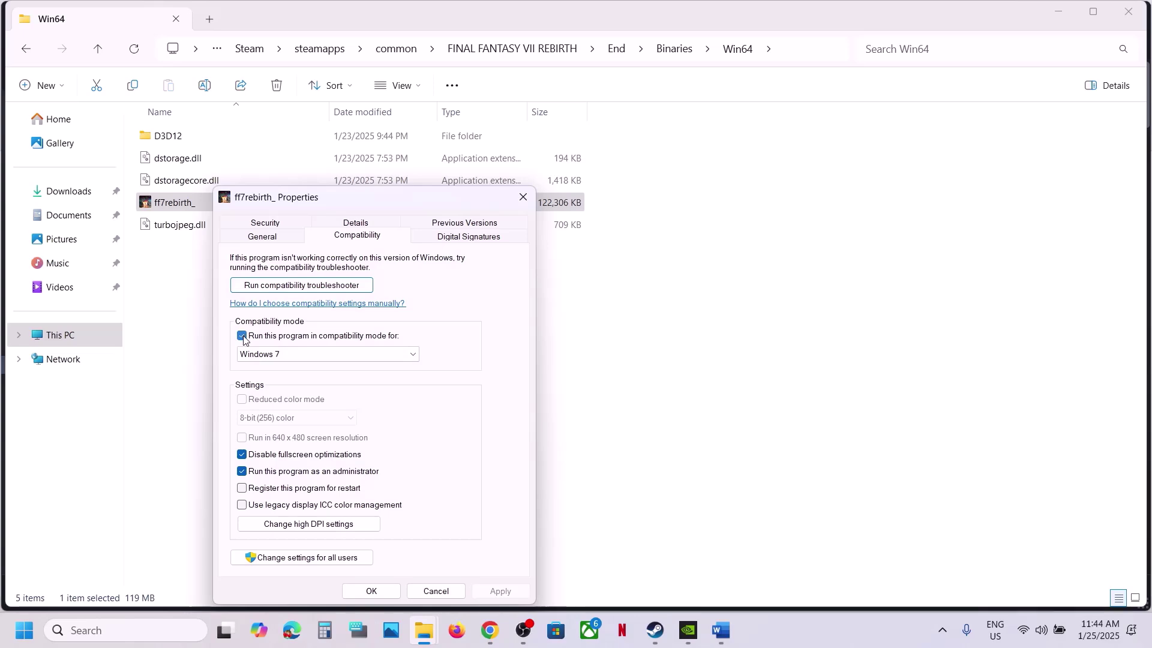
{"action": "left_click", "coordinate": [241, 472]}
{"action": "left_click", "coordinate": [500, 591]}
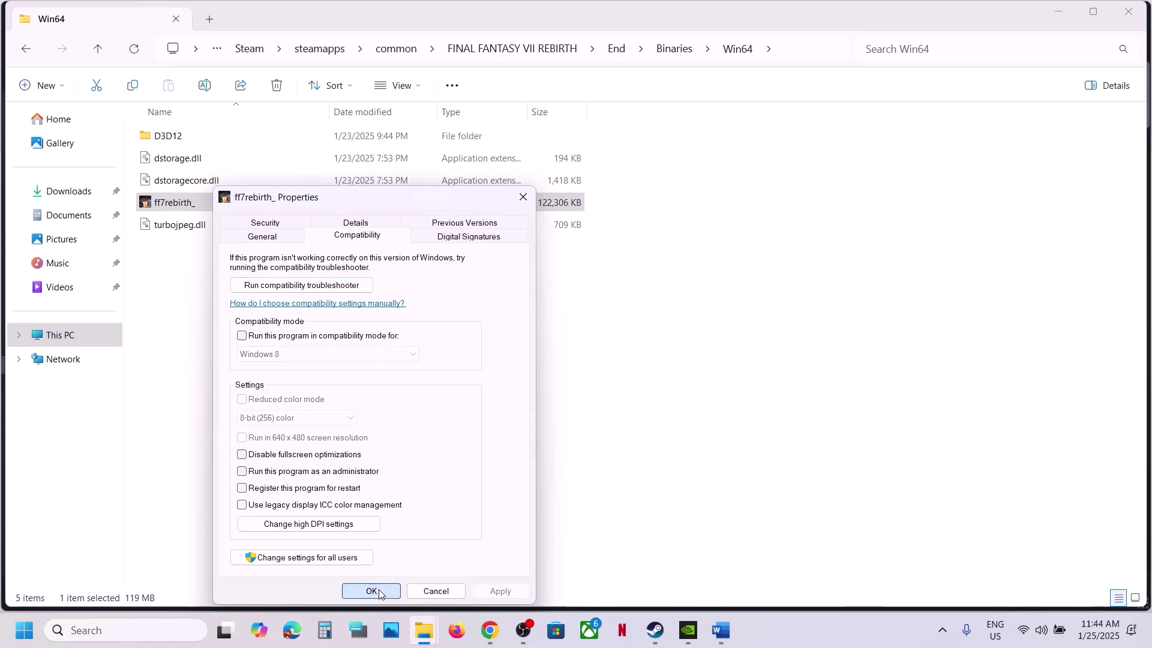
{"action": "left_click", "coordinate": [372, 591]}
Switch to the Word document and read Step 16 about allowing the game exe through antivirus, Windows Security and Firewall
{"action": "key", "text": "alt+Tab"}
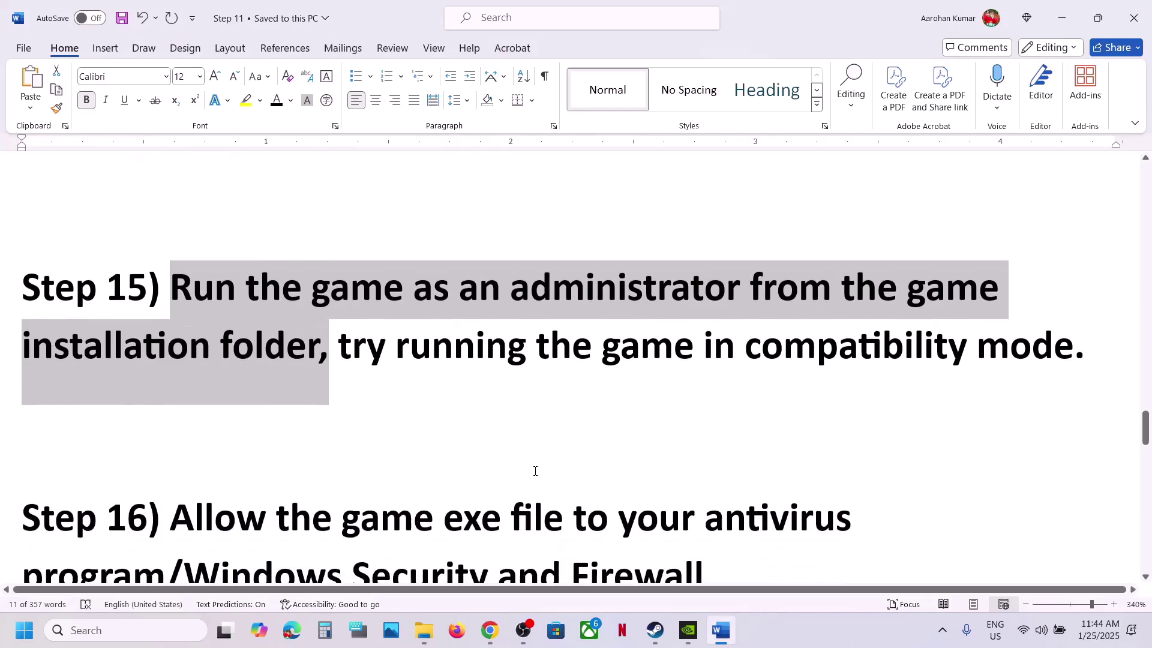
{"action": "scroll", "coordinate": [535, 471], "scroll_direction": "down", "scroll_amount": 2}
{"action": "left_click_drag", "start_coordinate": [182, 389], "coordinate": [166, 441]}
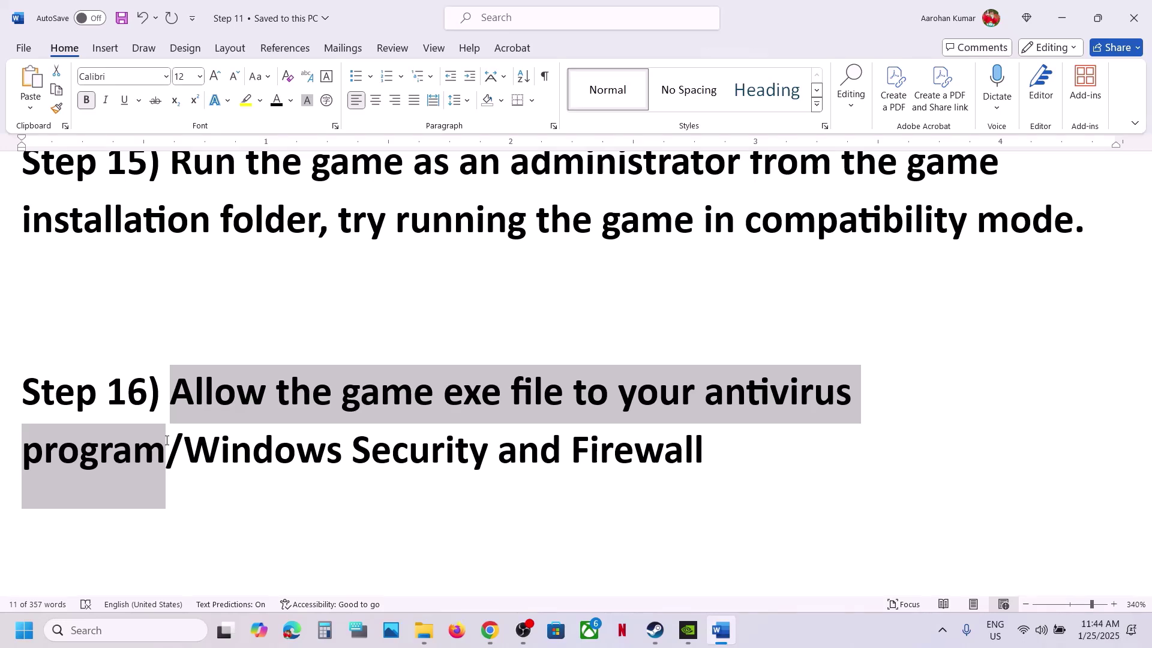
{"action": "left_click_drag", "start_coordinate": [166, 441], "coordinate": [570, 459]}
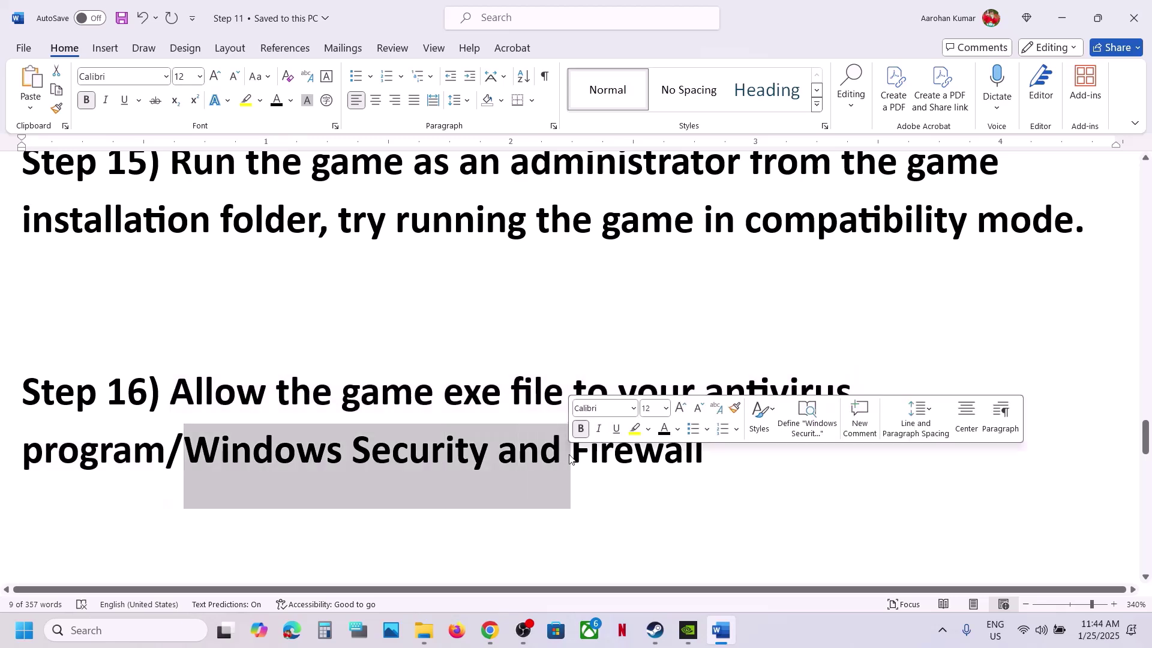
Open Windows Security from the Windows settings and show the apps allowed through Controlled folder access under Ransomware protection
{"action": "key", "text": "super+i"}
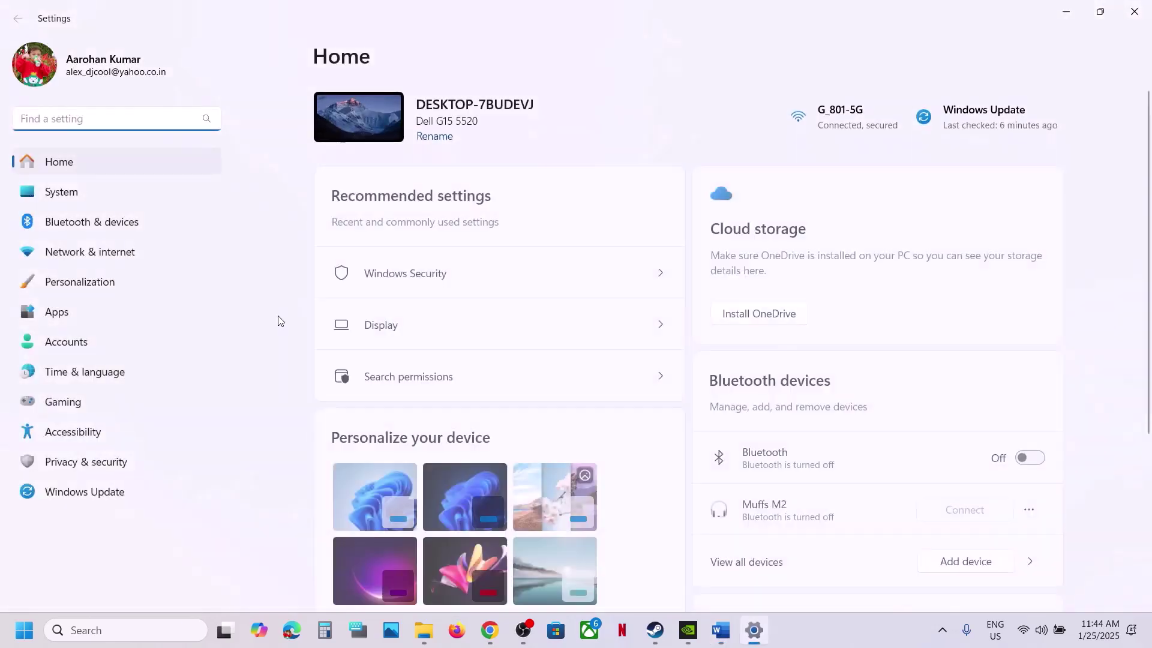
{"action": "left_click", "coordinate": [49, 457]}
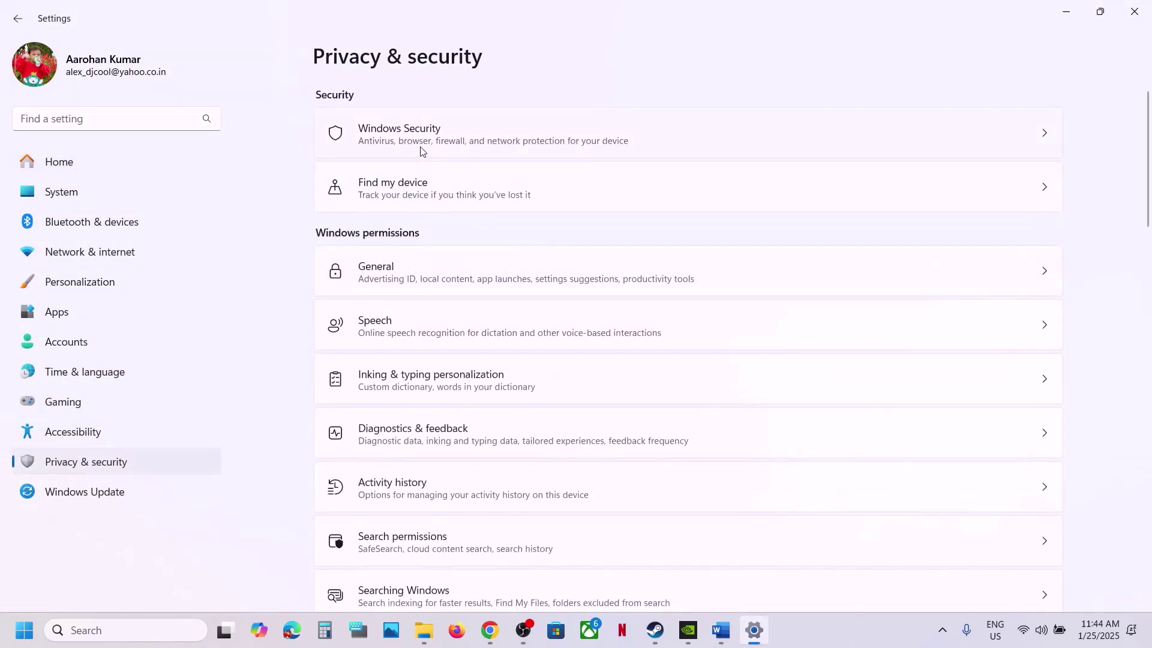
{"action": "left_click", "coordinate": [509, 135]}
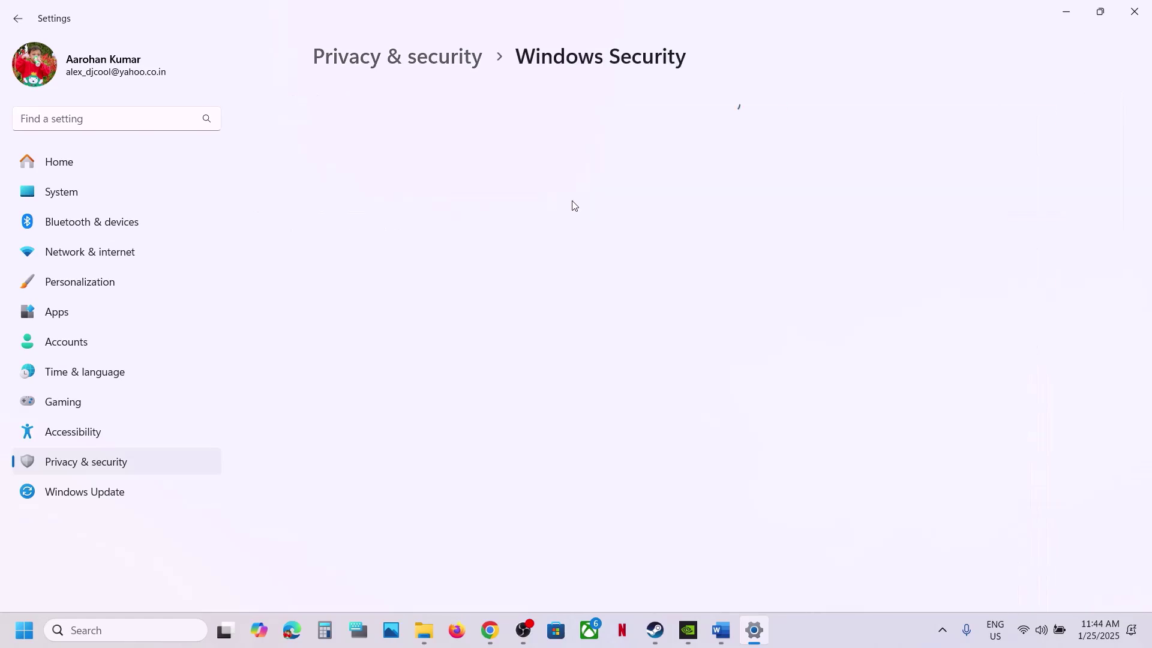
{"action": "left_click", "coordinate": [370, 229]}
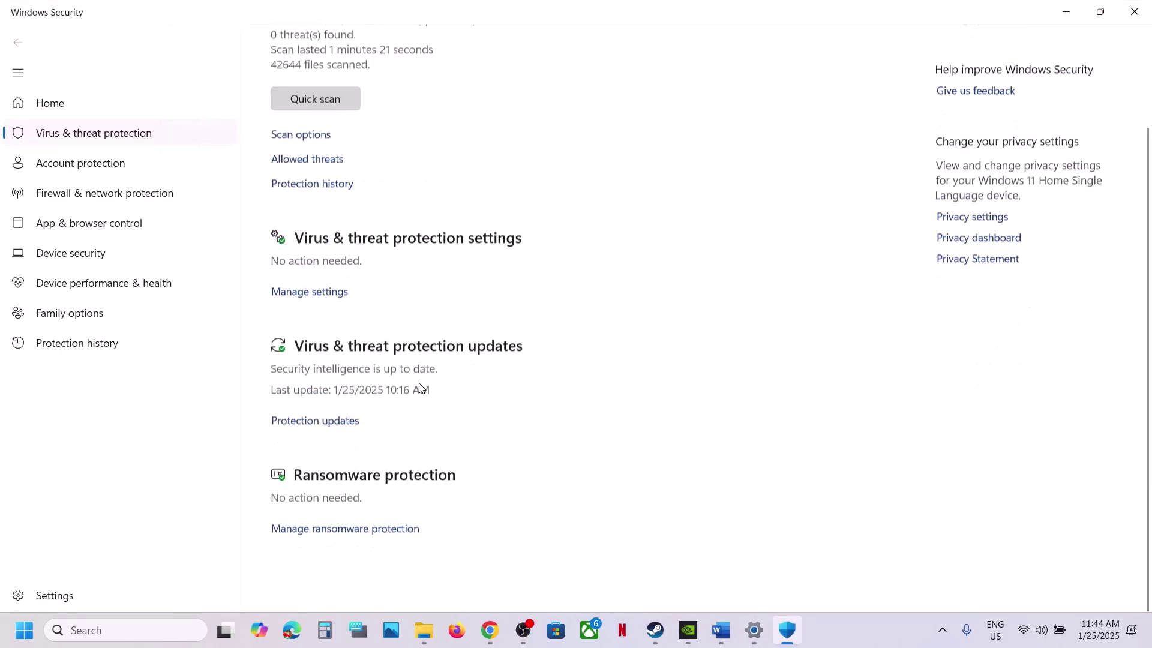
{"action": "scroll", "coordinate": [420, 387], "scroll_direction": "up", "scroll_amount": 2}
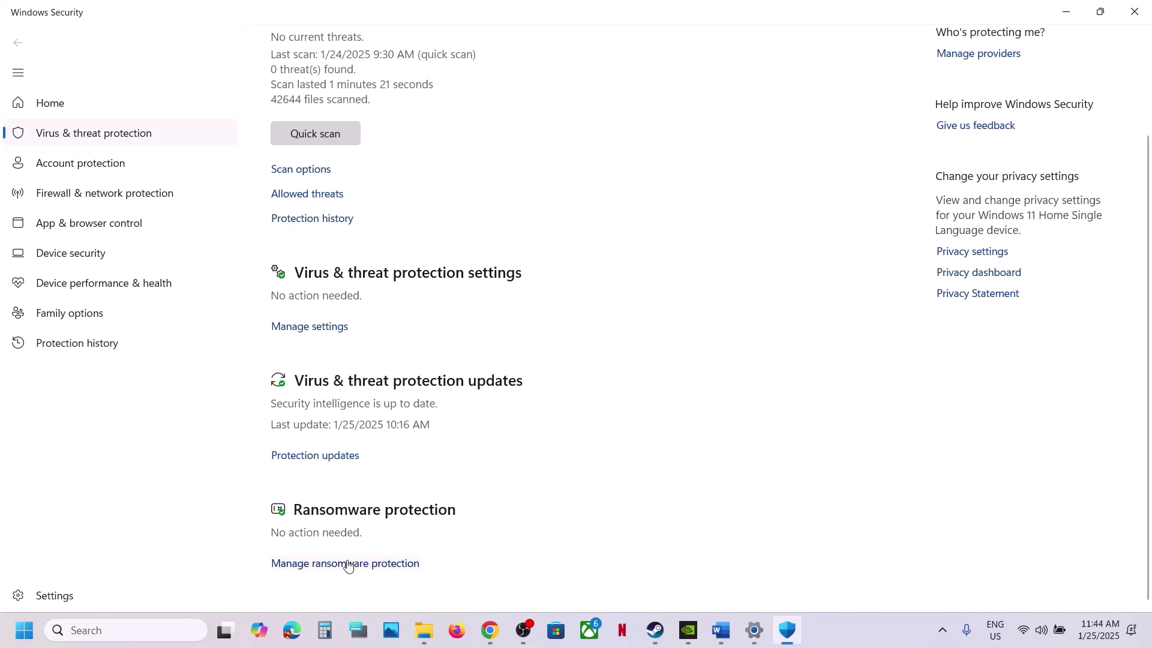
{"action": "left_click", "coordinate": [348, 562]}
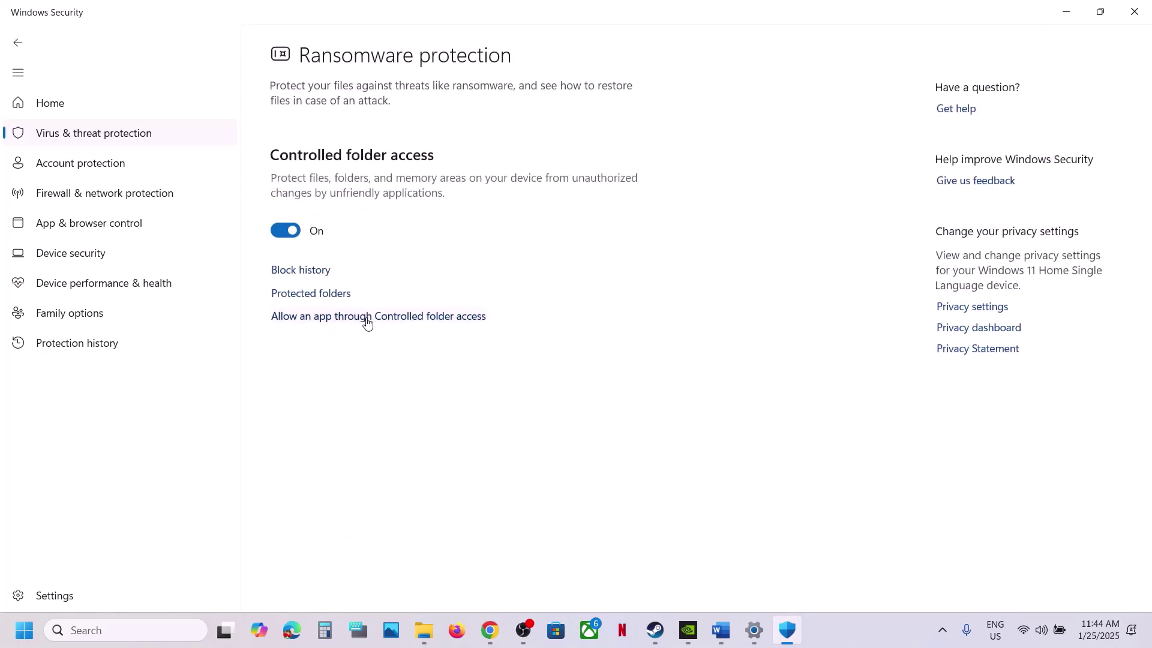
{"action": "left_click", "coordinate": [367, 318]}
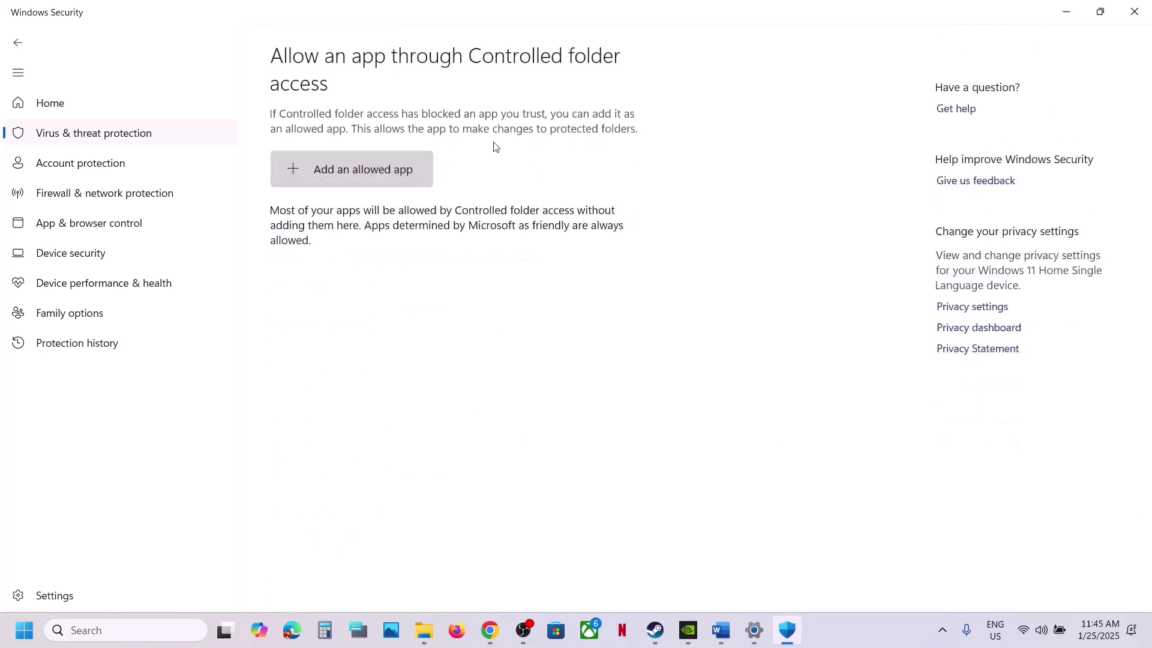
Add ff7rebirth from the FINAL FANTASY VII REBIRTH folder in steamapps\common as an allowed app for Controlled folder access
{"action": "scroll", "coordinate": [492, 144], "scroll_direction": "down", "scroll_amount": 3}
{"action": "left_click", "coordinate": [375, 56]}
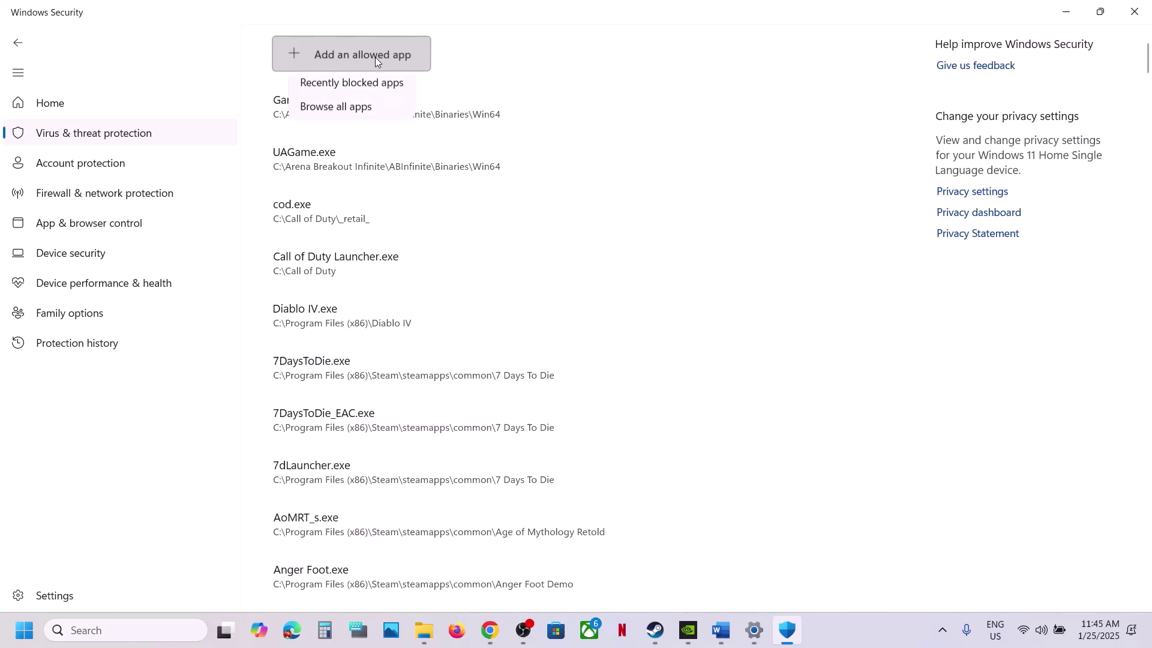
{"action": "left_click", "coordinate": [375, 109]}
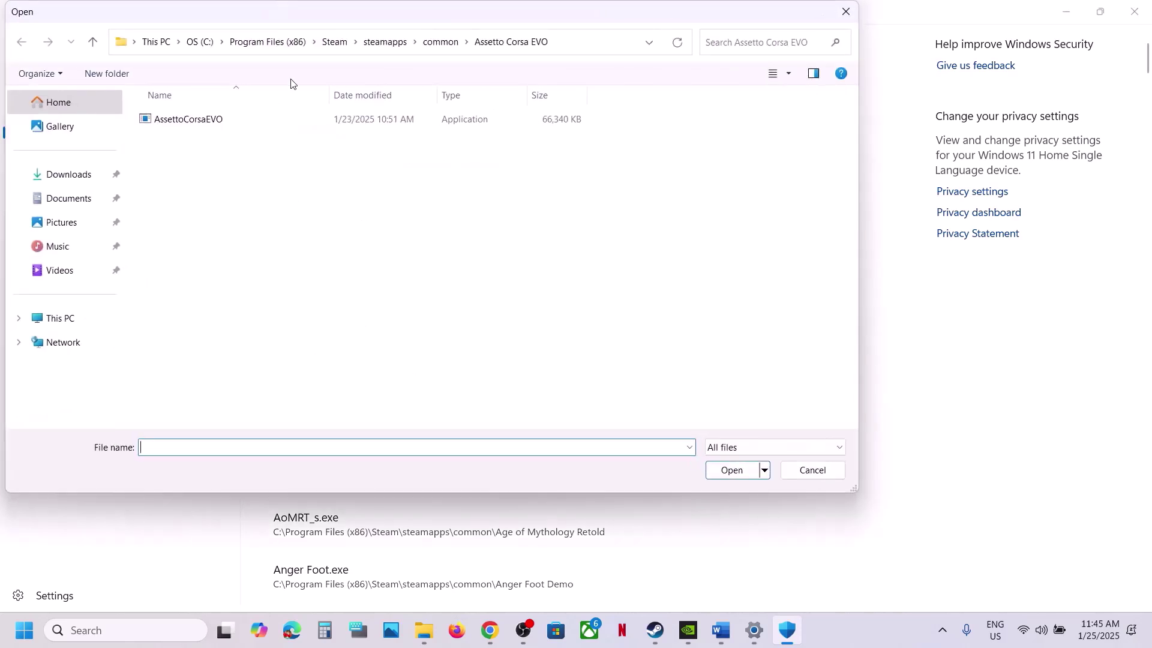
{"action": "left_click", "coordinate": [431, 47]}
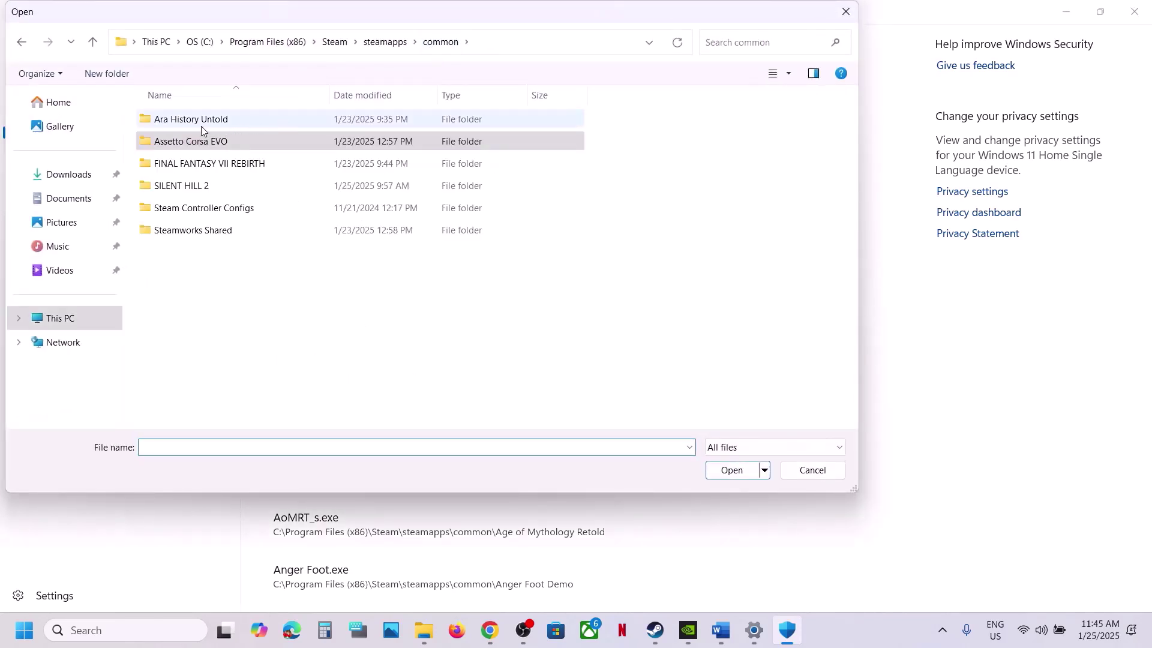
{"action": "double_click", "coordinate": [197, 162]}
{"action": "left_click", "coordinate": [179, 165]}
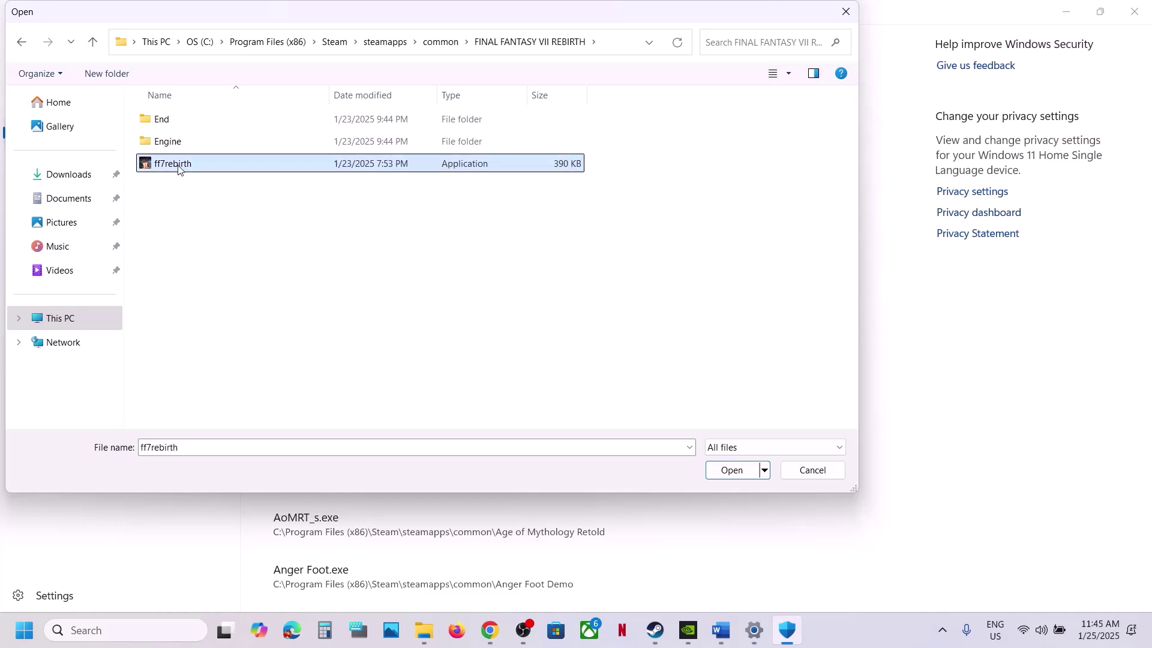
{"action": "left_click", "coordinate": [749, 468]}
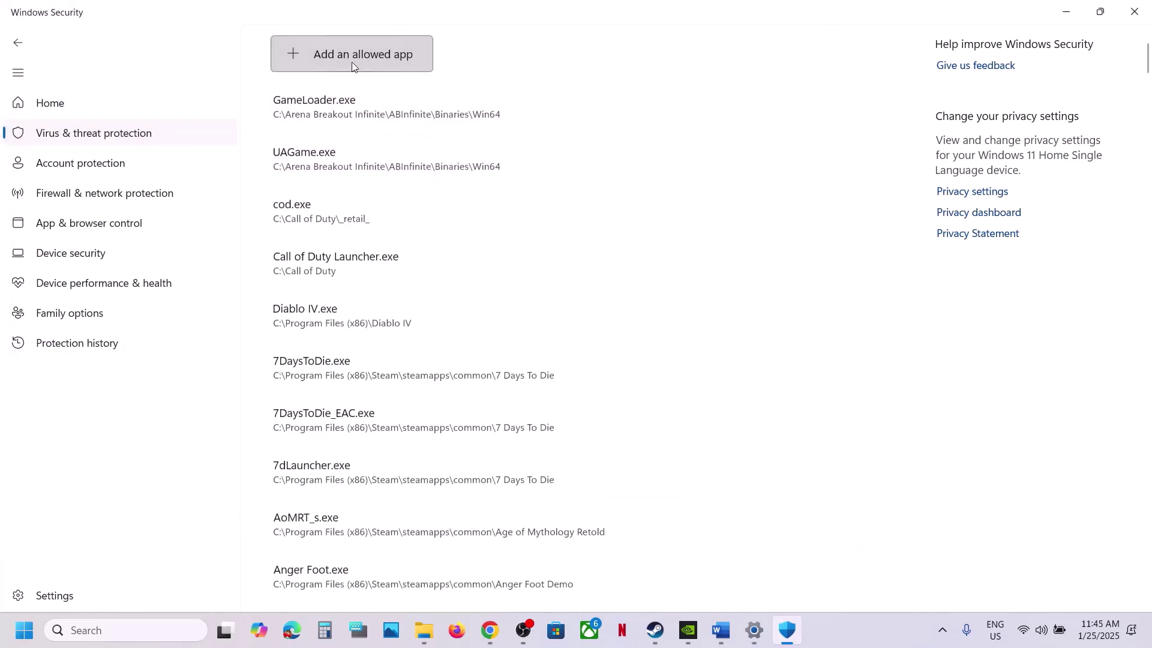
Add ff7rebirth_ from the game's End\Binaries\Win64 folder as another app allowed through Controlled folder access
{"action": "left_click", "coordinate": [355, 64]}
{"action": "left_click", "coordinate": [358, 111]}
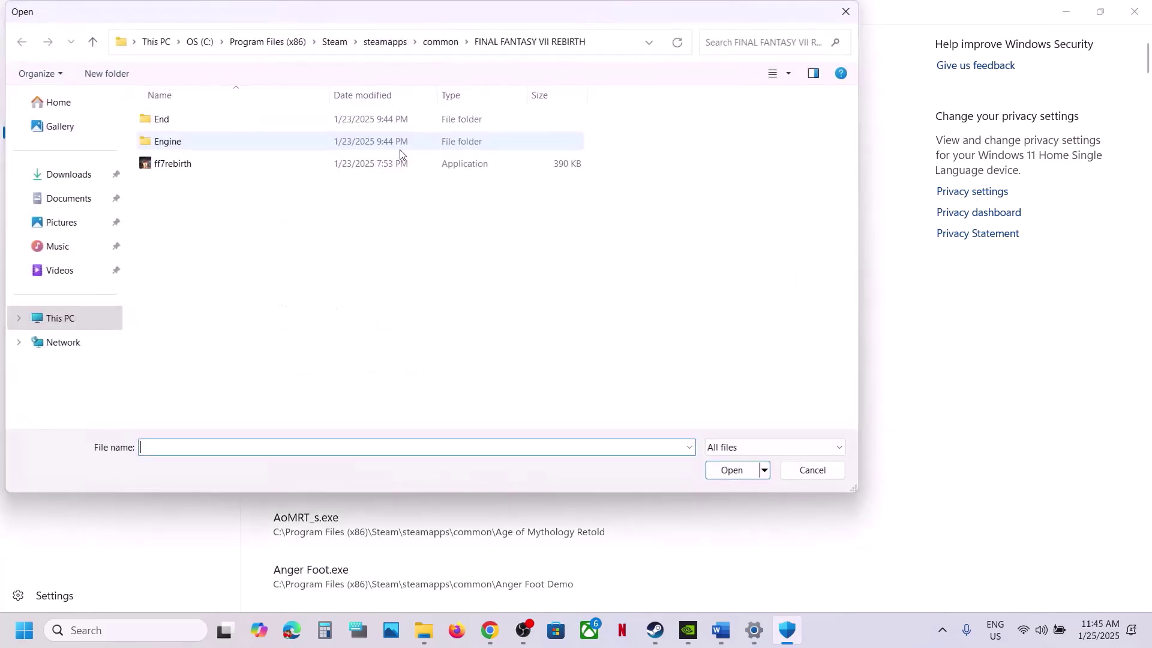
{"action": "double_click", "coordinate": [200, 123]}
{"action": "double_click", "coordinate": [201, 122]}
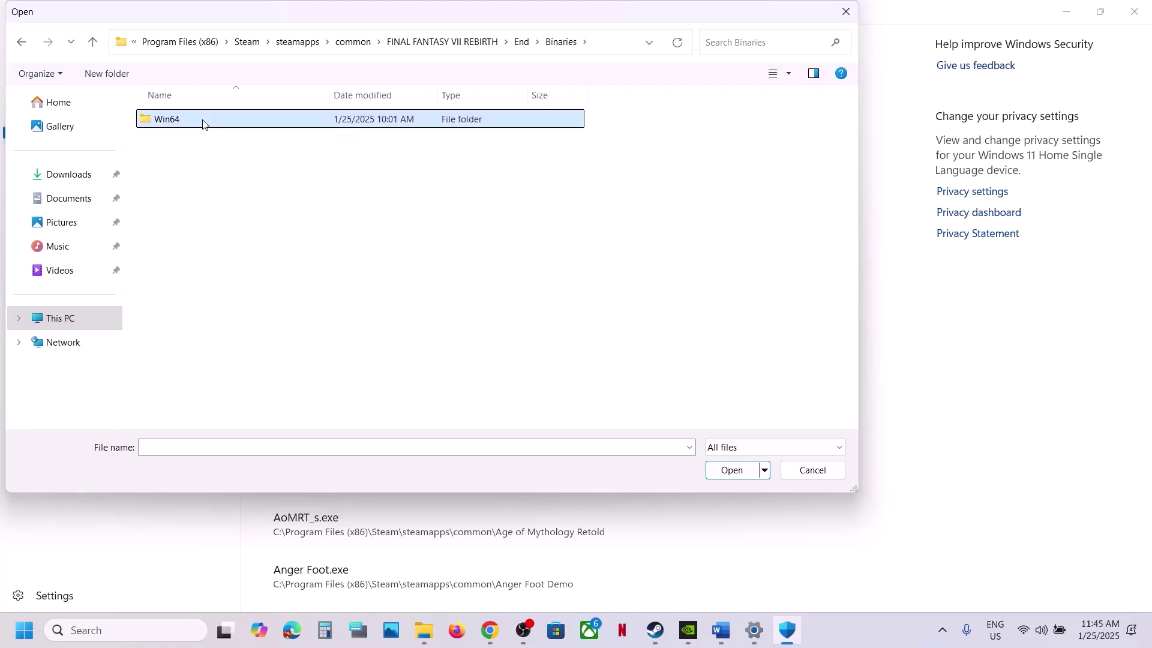
{"action": "double_click", "coordinate": [201, 123]}
{"action": "left_click", "coordinate": [221, 142]}
{"action": "left_click", "coordinate": [729, 469]}
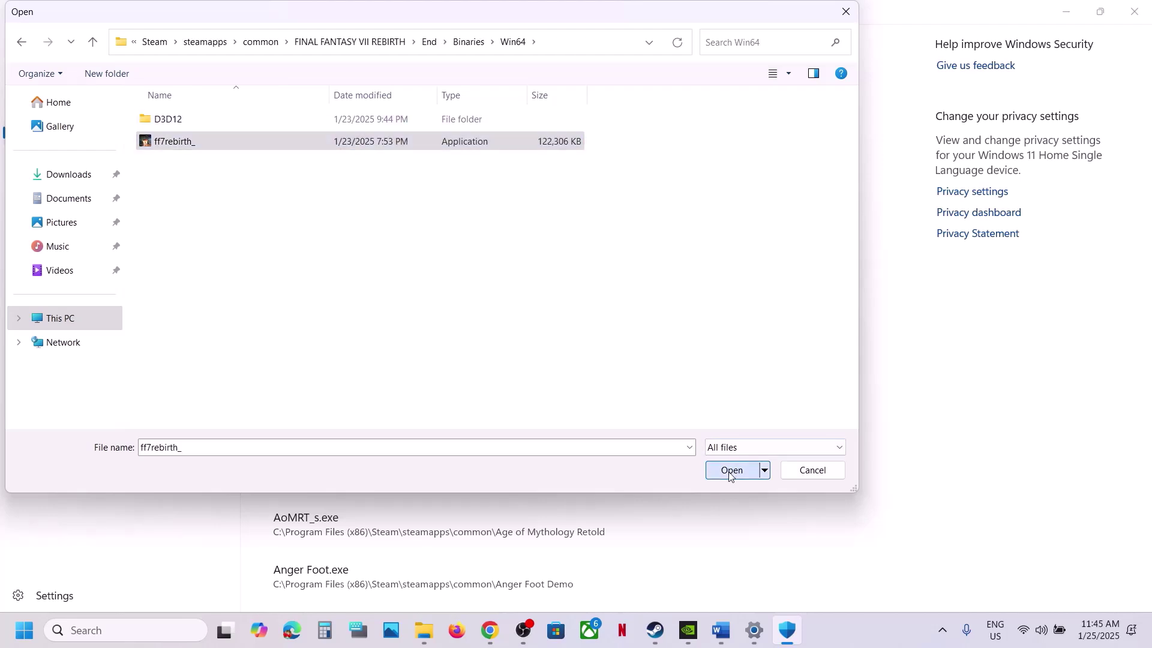
Switch to Control Panel and open the list of apps allowed through Windows Defender Firewall
{"action": "left_click", "coordinate": [190, 629]}
{"action": "type", "text": "ontrol"}
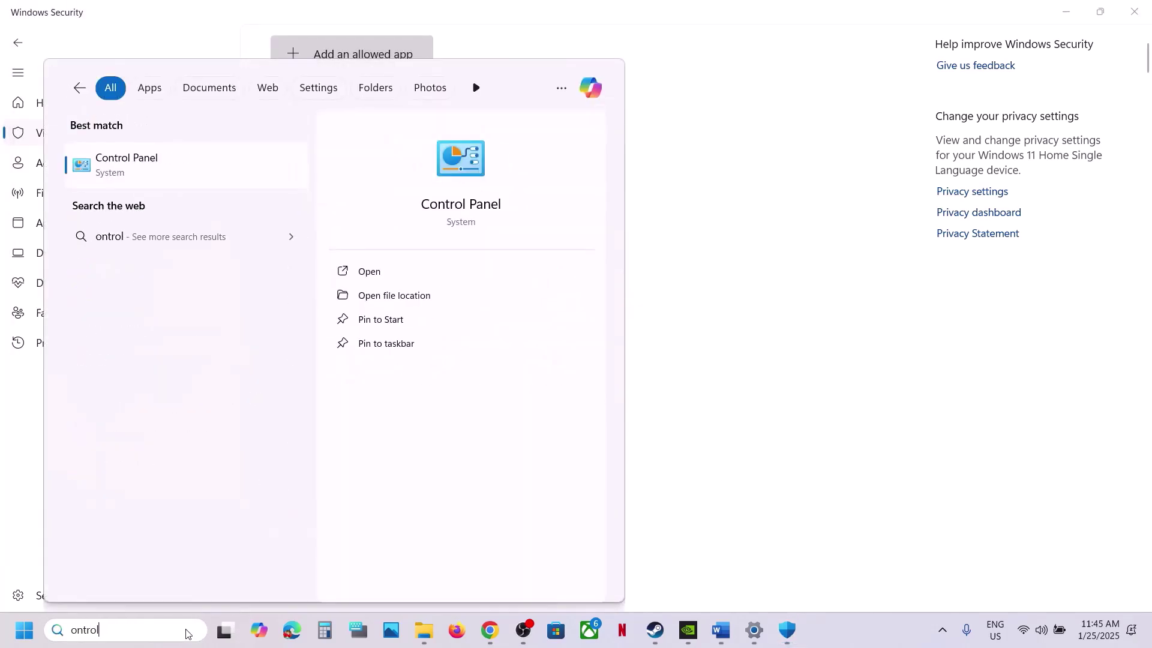
{"action": "key", "text": "Return"}
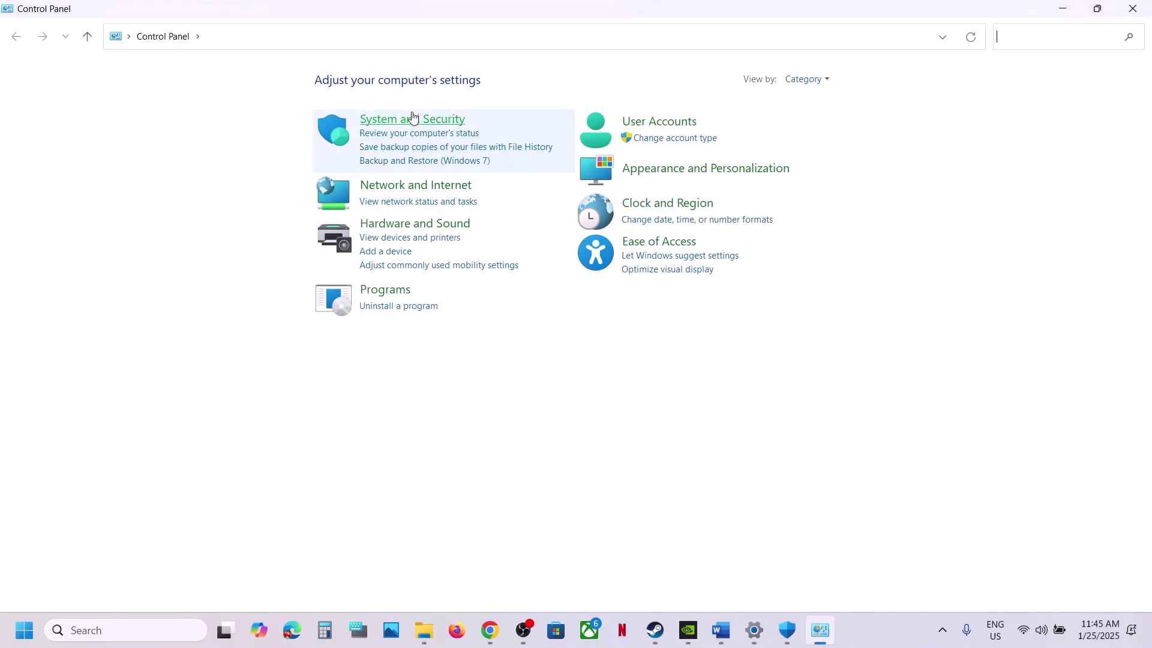
{"action": "left_click", "coordinate": [412, 118]}
{"action": "left_click", "coordinate": [251, 128]}
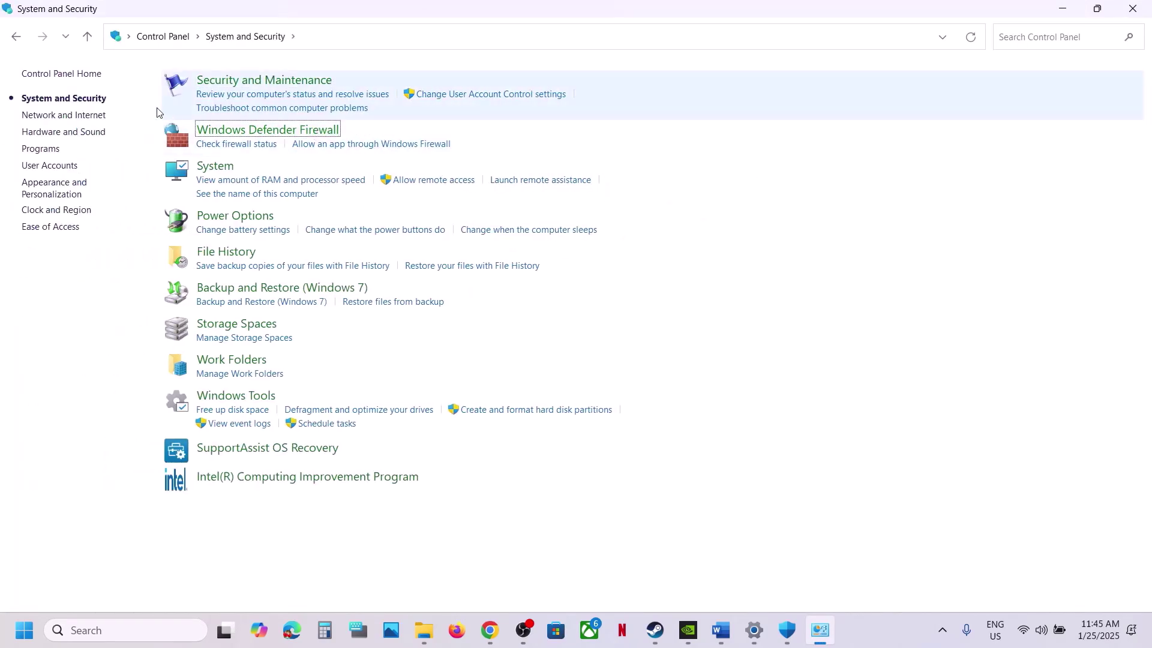
{"action": "left_click", "coordinate": [75, 114]}
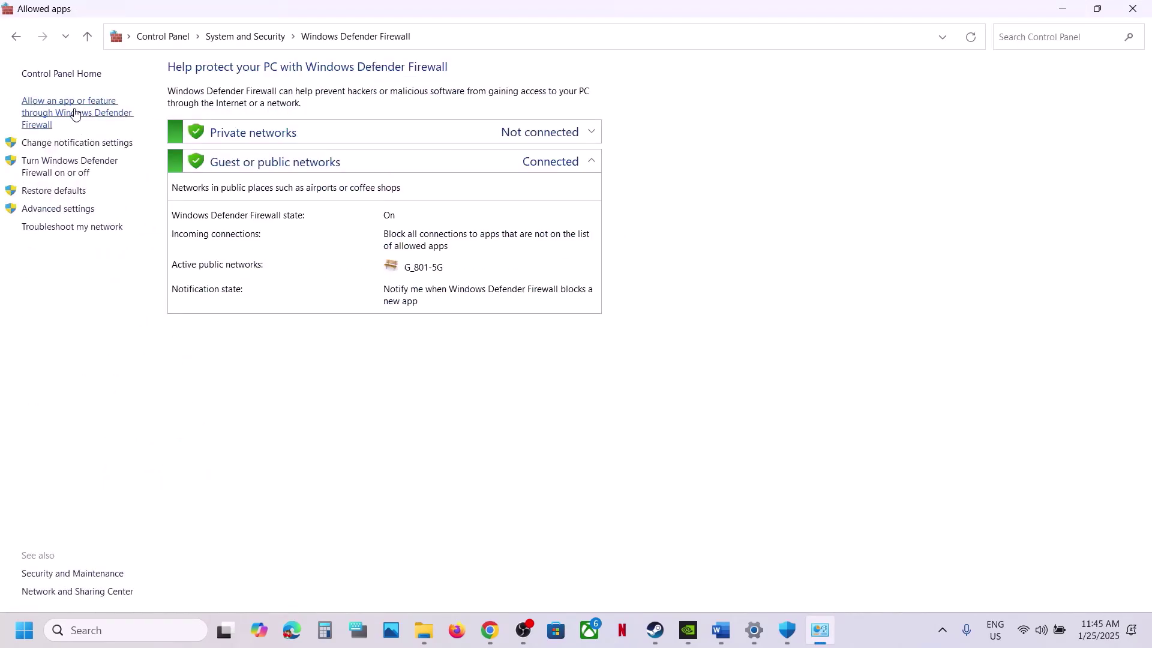
Try to add ff7rebirth from the FINAL FANTASY VII REBIRTH folder to the firewall's allowed apps
{"action": "left_click", "coordinate": [746, 116]}
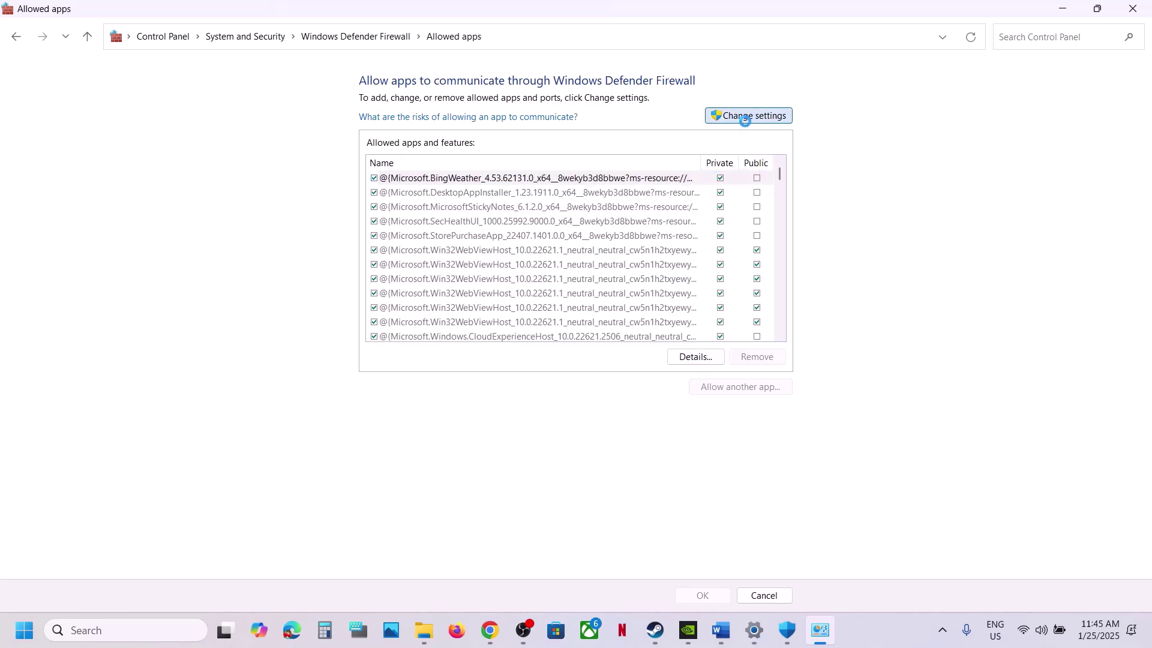
{"action": "left_click", "coordinate": [742, 389]}
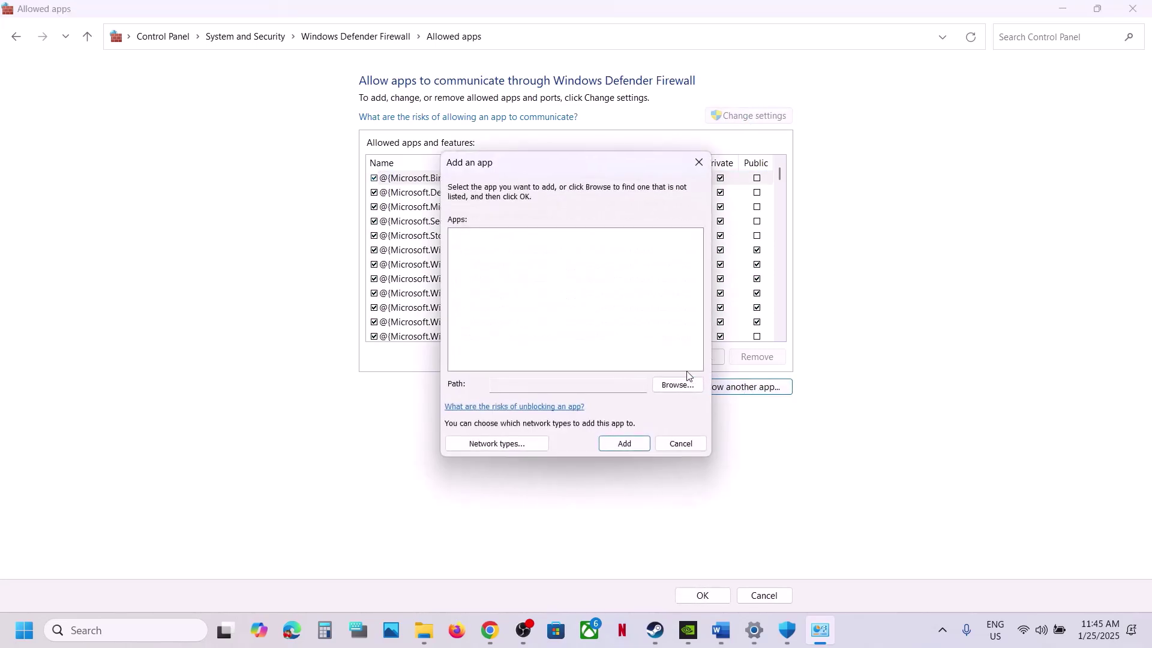
{"action": "left_click", "coordinate": [676, 386]}
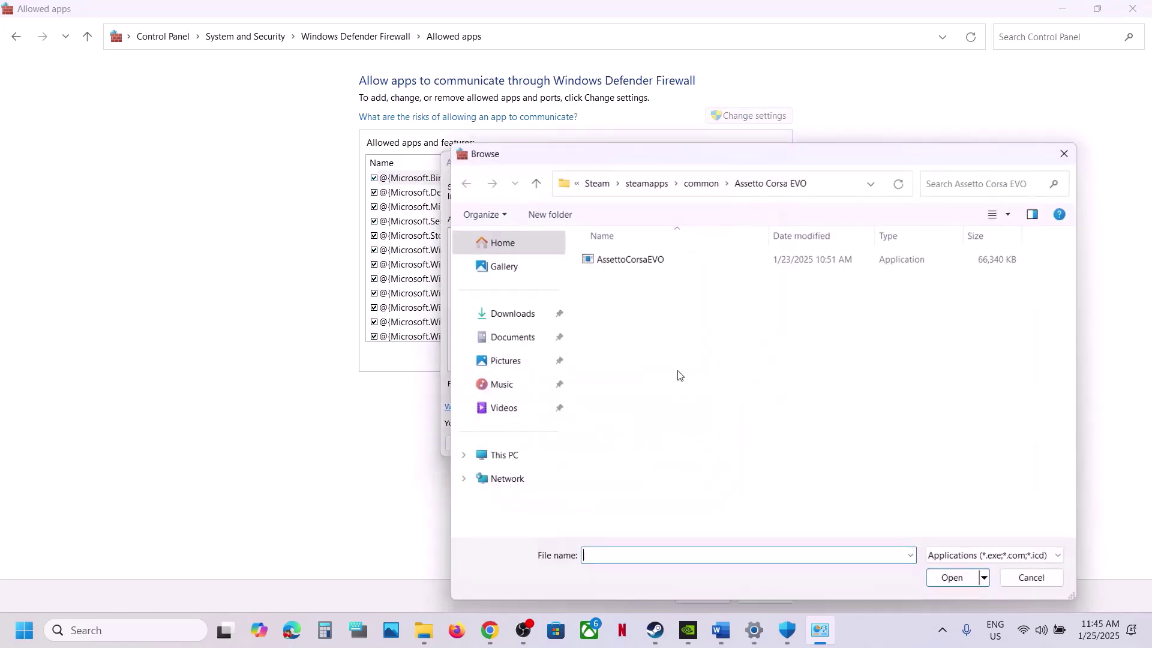
{"action": "left_click", "coordinate": [687, 183]}
{"action": "double_click", "coordinate": [640, 303]}
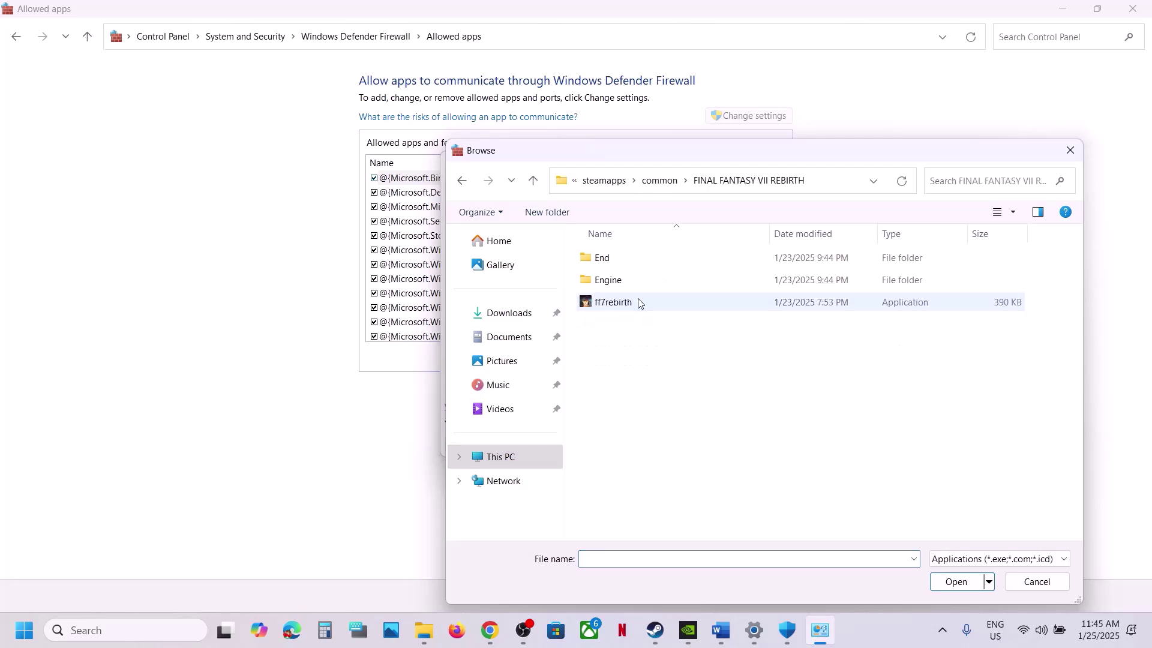
{"action": "left_click", "coordinate": [617, 303]}
{"action": "left_click", "coordinate": [958, 585]}
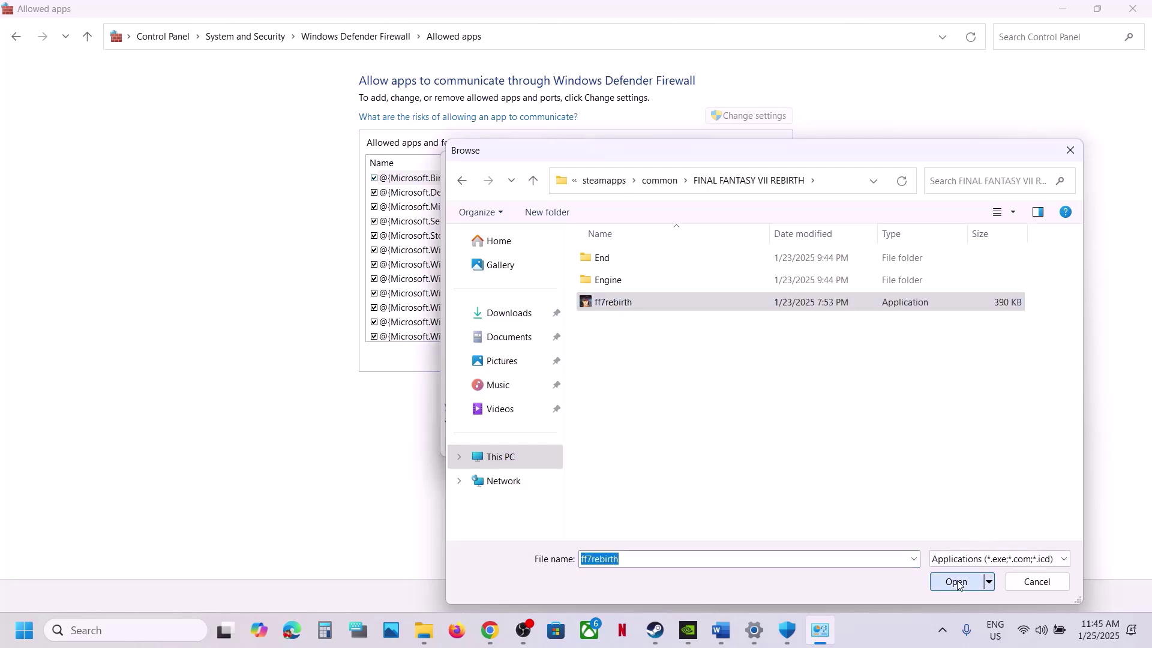
{"action": "left_click", "coordinate": [621, 445]}
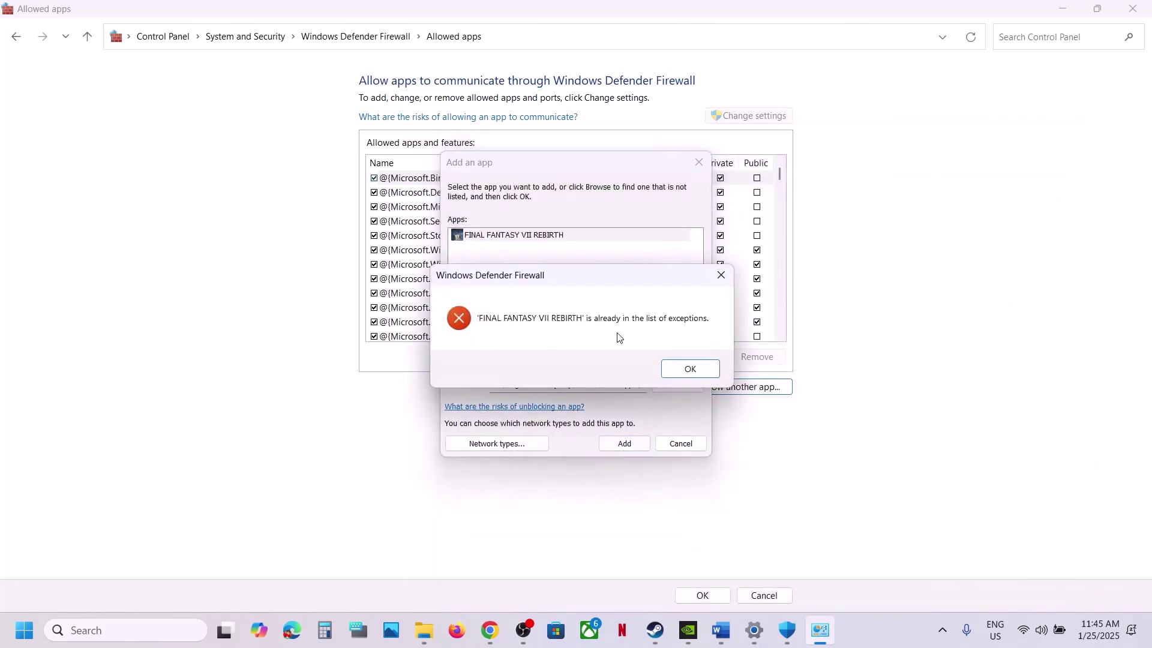
{"action": "left_click", "coordinate": [686, 369]}
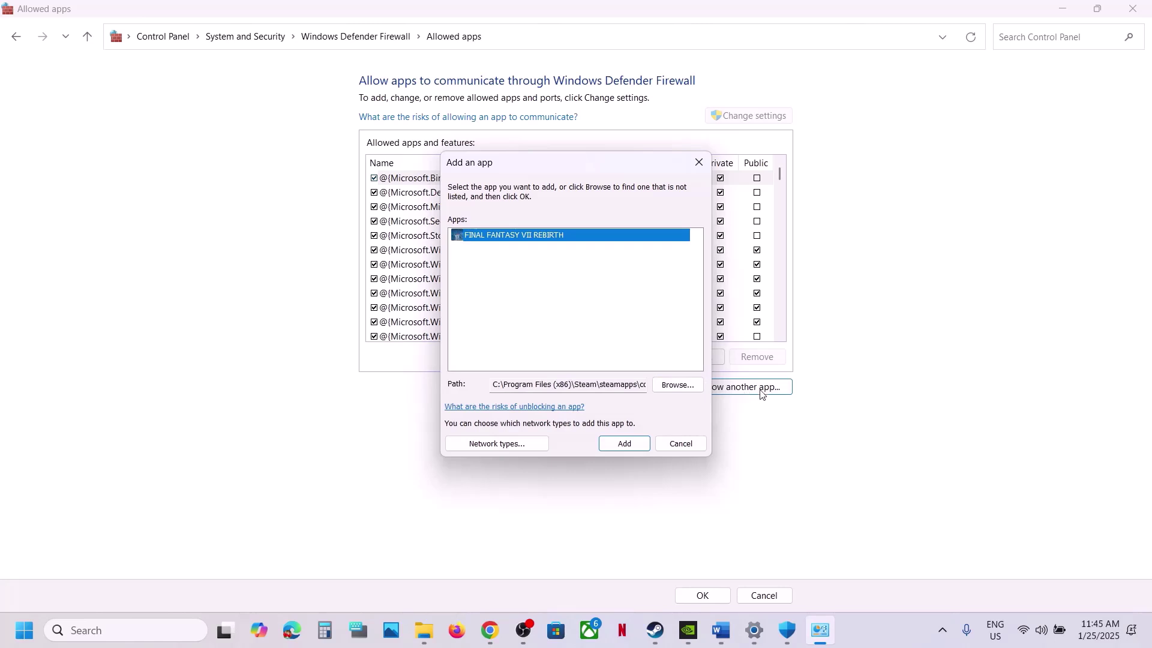
Allow ff7rebirth_ from the game's End\Binaries\Win64 folder through the firewall, and close the Control Panel and Windows Security windows
{"action": "left_click", "coordinate": [680, 388]}
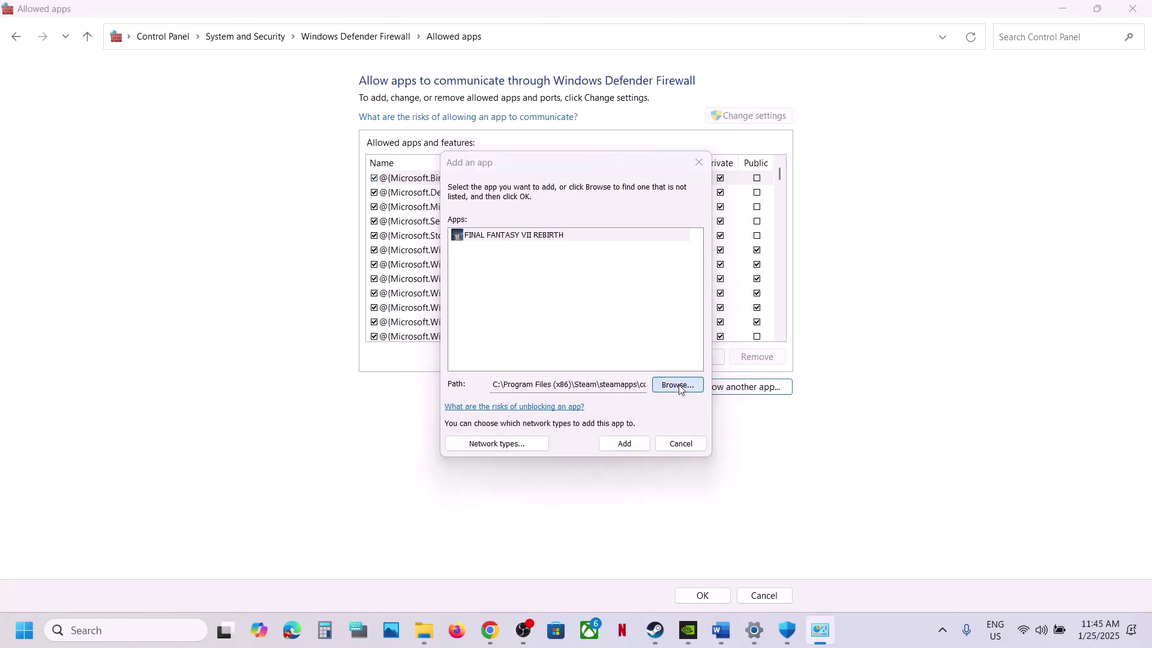
{"action": "left_click", "coordinate": [606, 258]}
{"action": "double_click", "coordinate": [604, 258]}
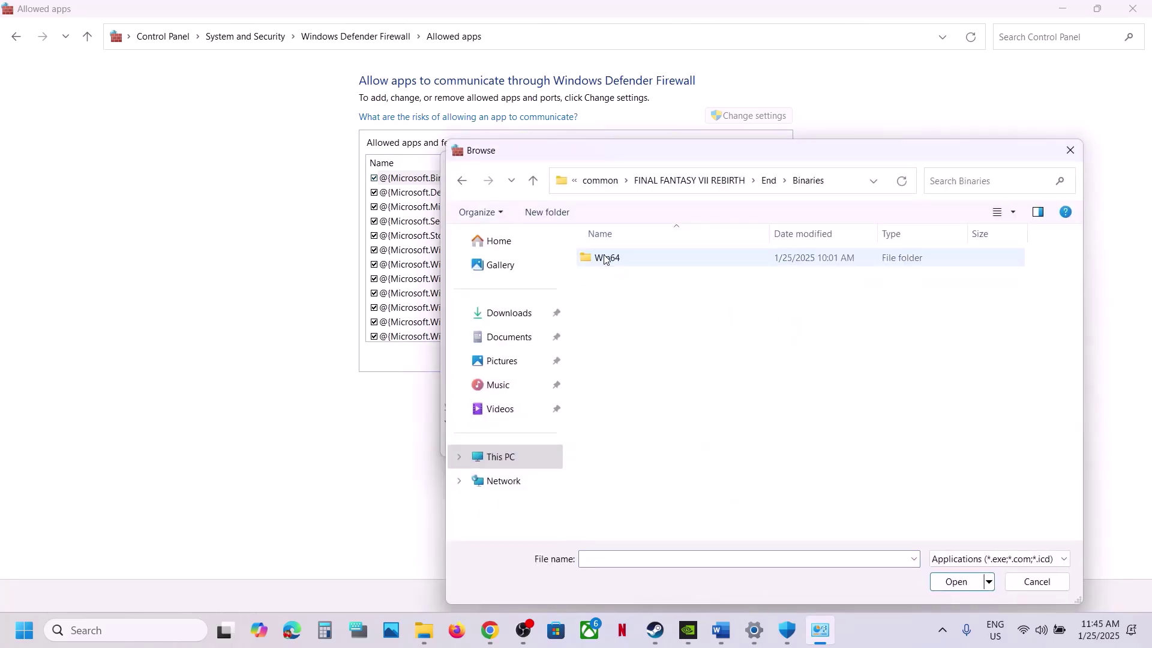
{"action": "double_click", "coordinate": [605, 258]}
{"action": "left_click", "coordinate": [647, 284]}
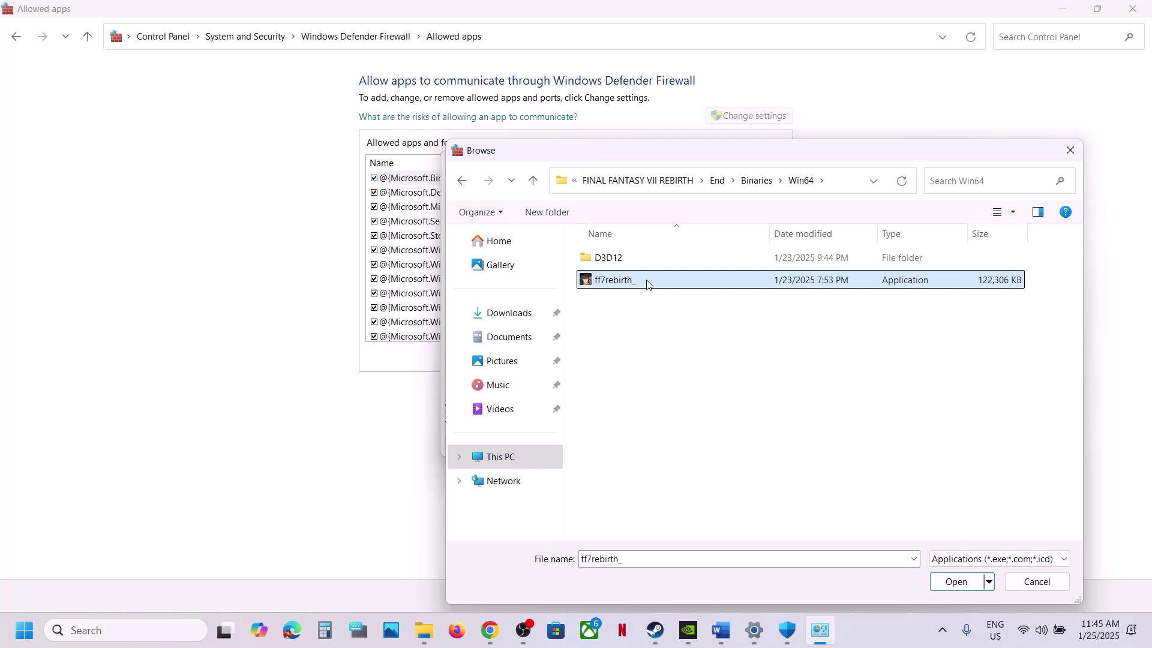
{"action": "left_click", "coordinate": [973, 585]}
{"action": "left_click", "coordinate": [624, 444]}
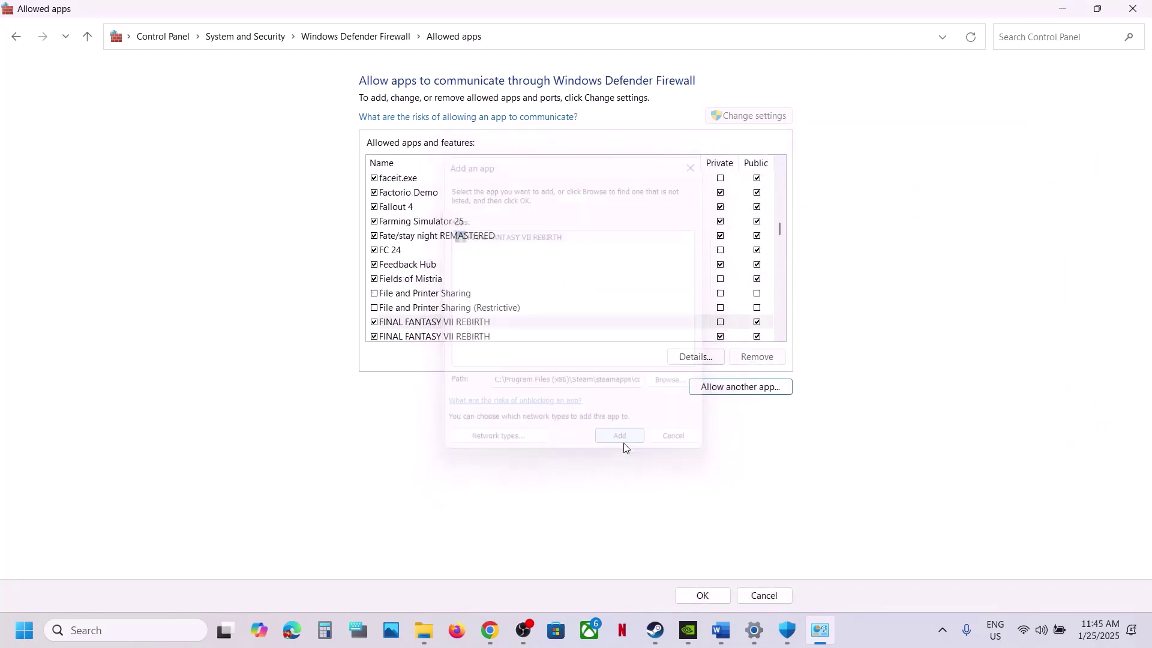
{"action": "left_click", "coordinate": [447, 324]}
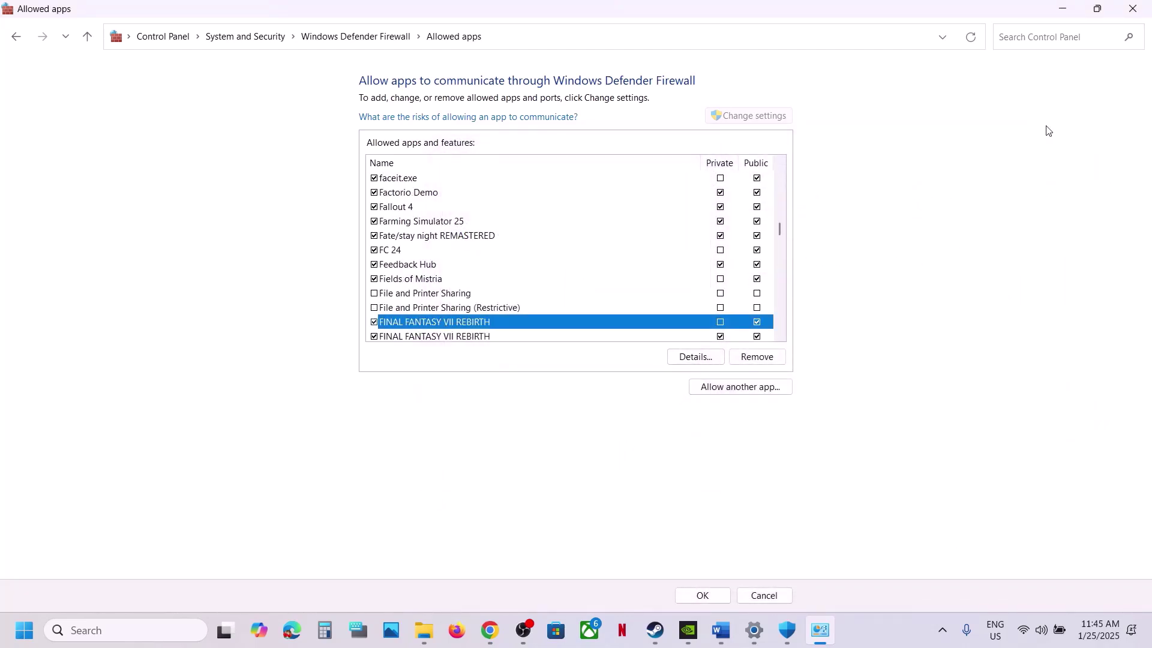
{"action": "left_click", "coordinate": [1132, 9]}
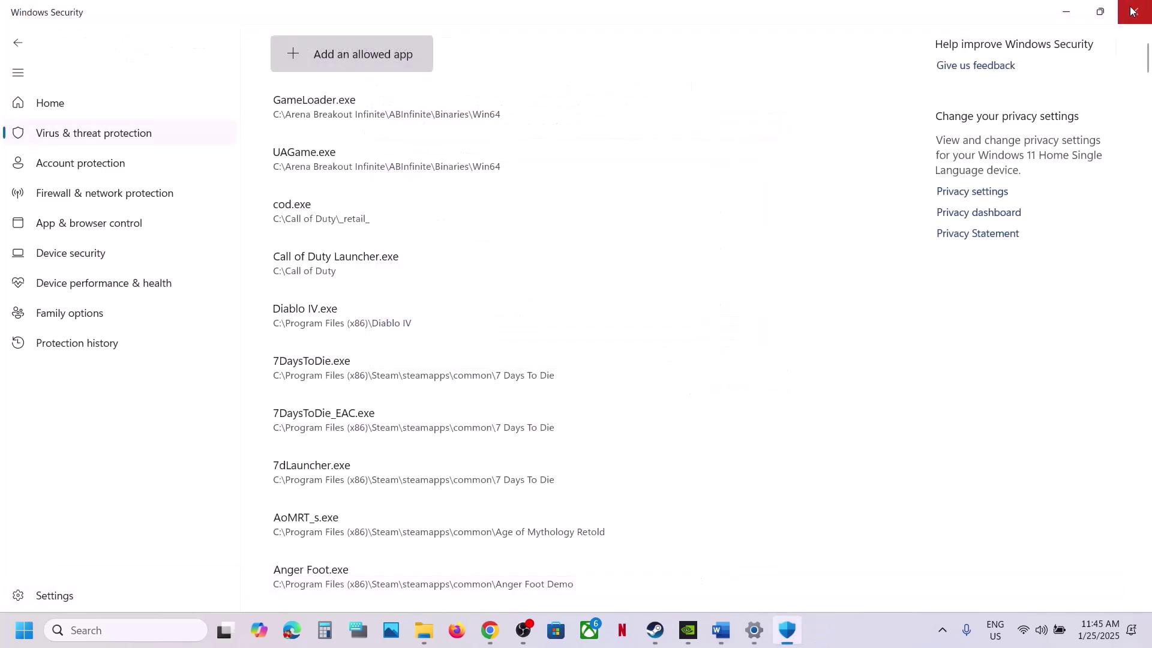
{"action": "left_click", "coordinate": [1132, 9]}
{"action": "left_click", "coordinate": [1132, 9]}
Read Step 17 in the Word document, covering extra USB devices, controllers, monitors, lighting software, third-party services and the Steam Overlay
{"action": "left_click_drag", "start_coordinate": [186, 451], "coordinate": [570, 451]}
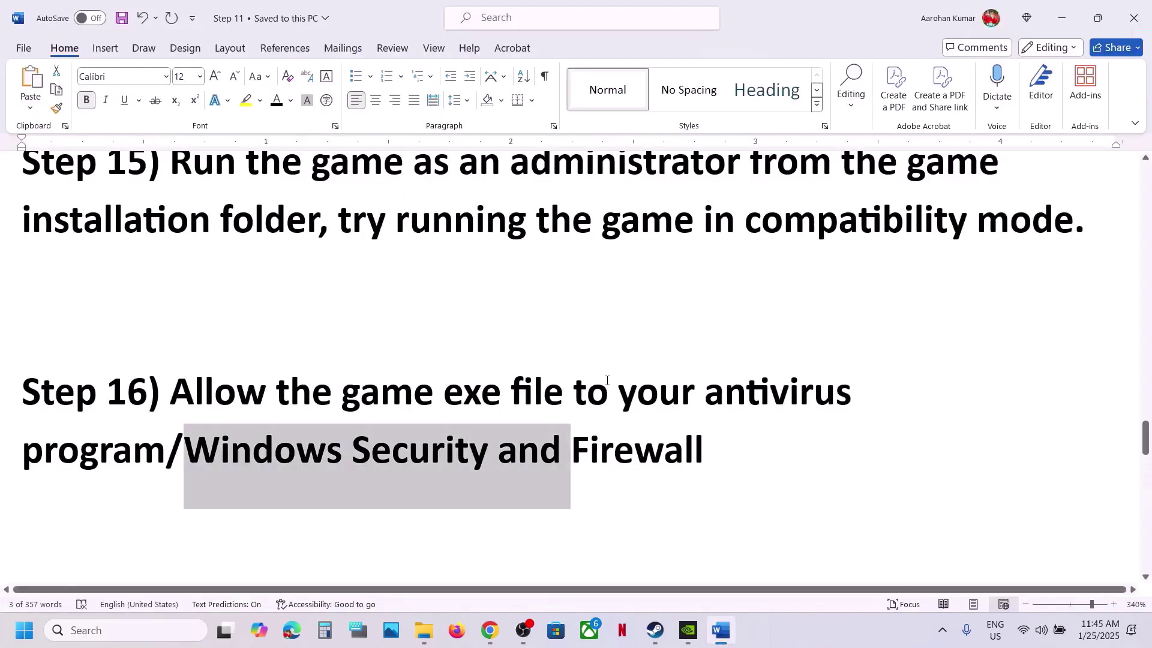
{"action": "scroll", "coordinate": [607, 379], "scroll_direction": "down", "scroll_amount": 2}
{"action": "scroll", "coordinate": [607, 380], "scroll_direction": "down", "scroll_amount": 3}
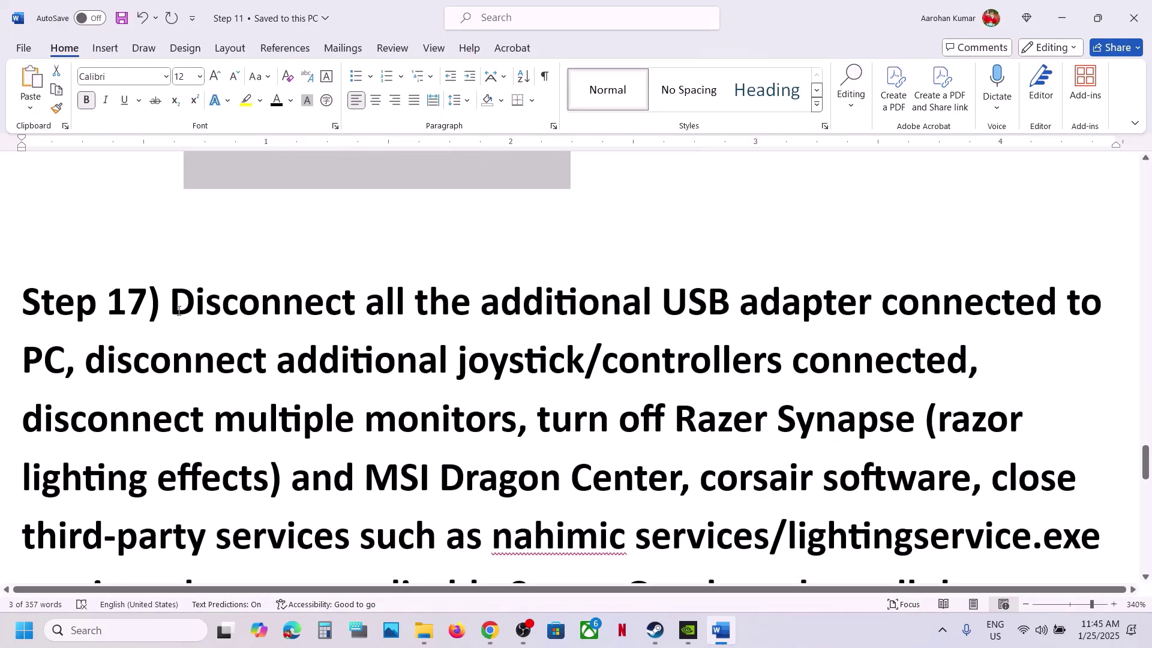
{"action": "left_click_drag", "start_coordinate": [174, 305], "coordinate": [629, 326]}
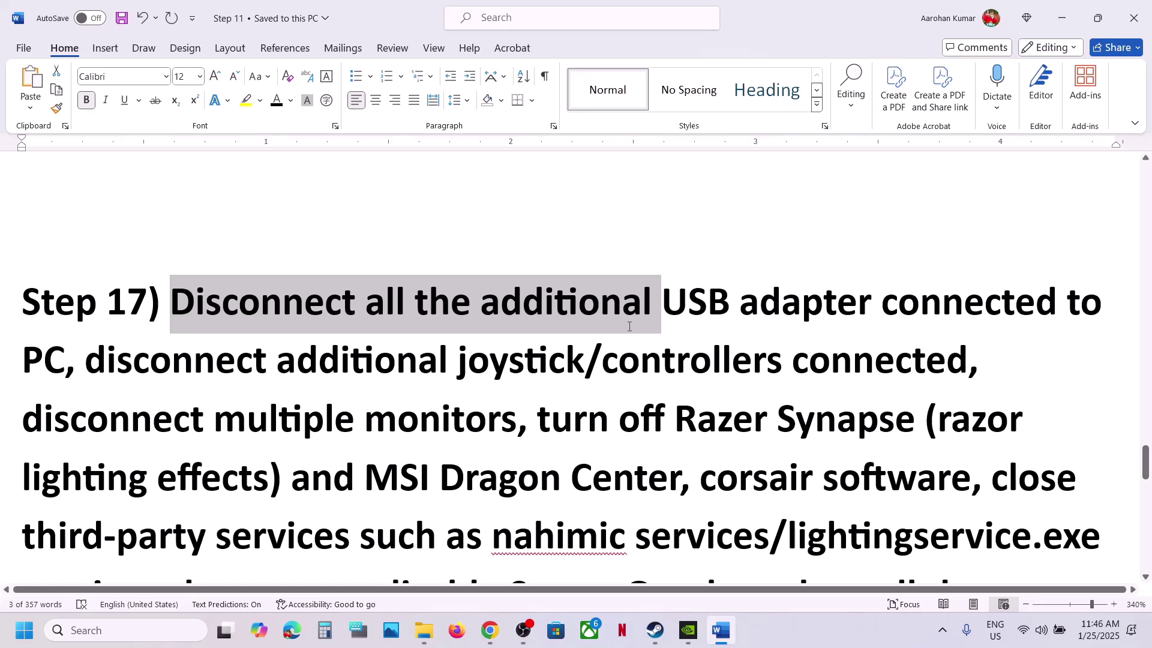
{"action": "left_click_drag", "start_coordinate": [629, 325], "coordinate": [75, 360]}
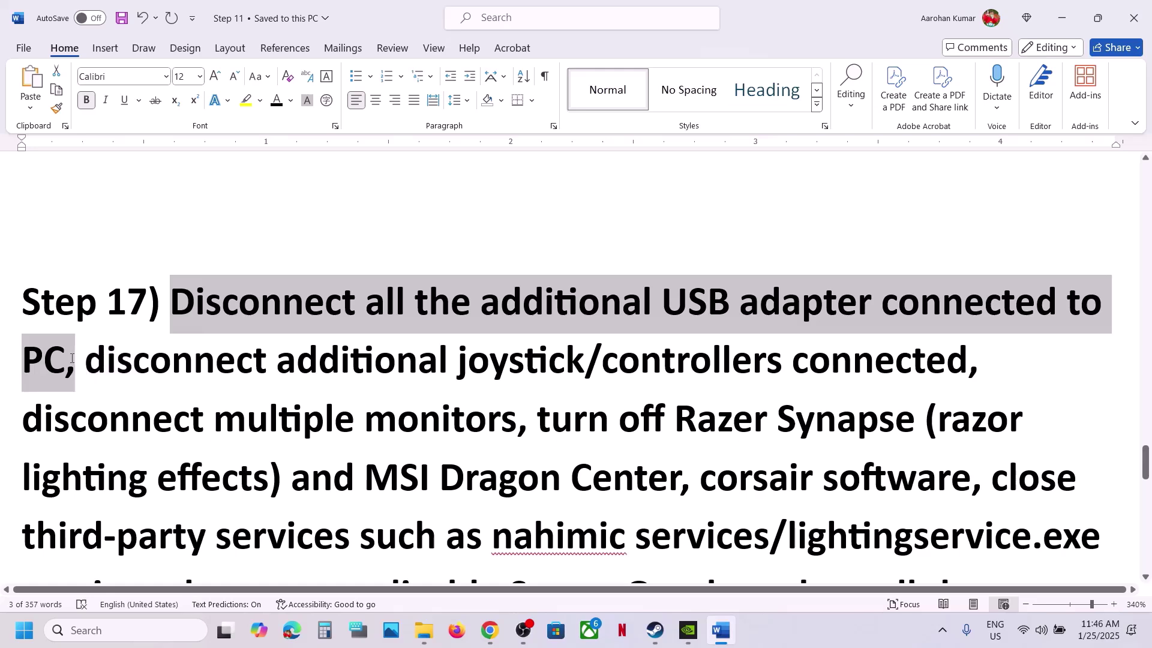
{"action": "left_click_drag", "start_coordinate": [146, 365], "coordinate": [911, 377]}
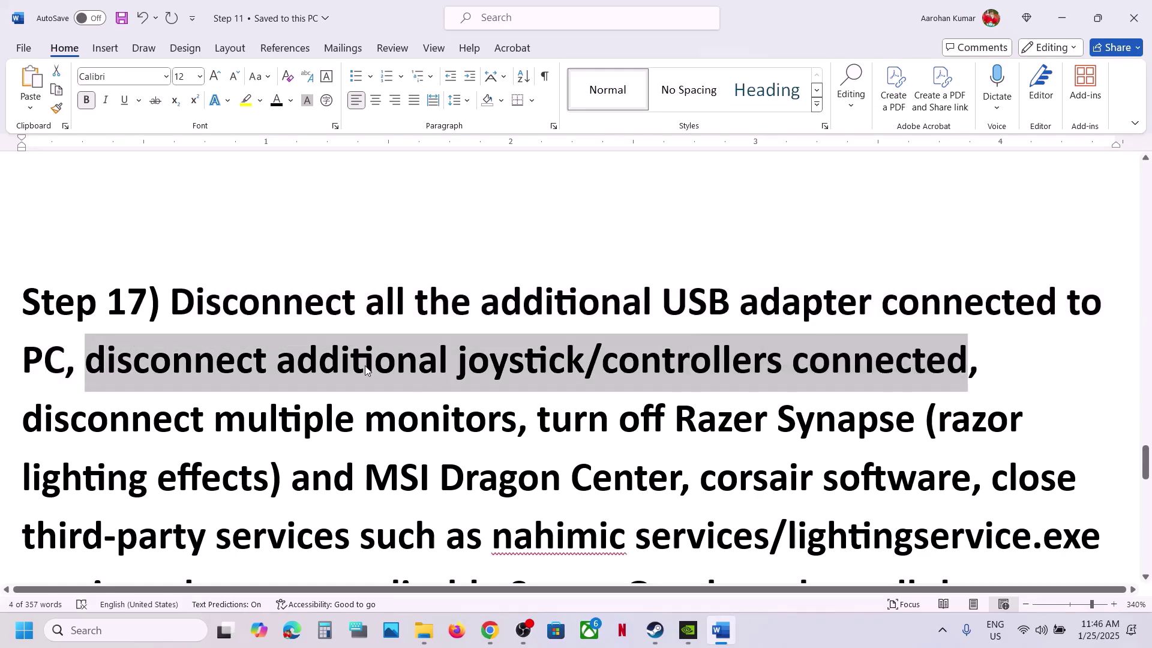
{"action": "scroll", "coordinate": [282, 336], "scroll_direction": "down", "scroll_amount": 3}
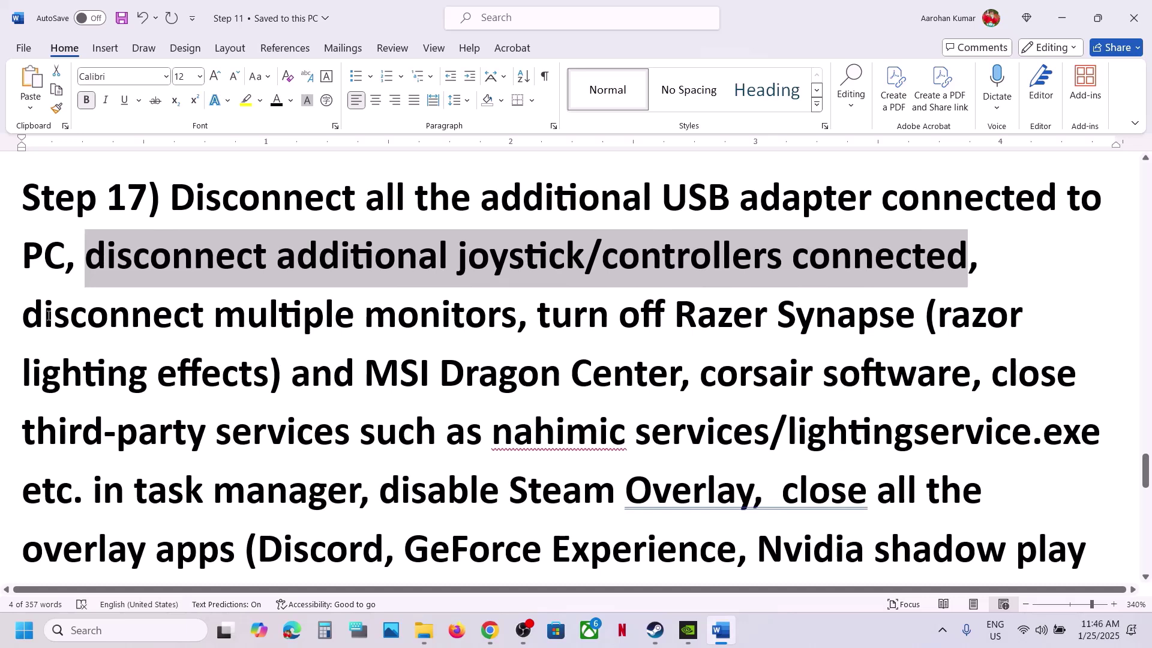
{"action": "left_click_drag", "start_coordinate": [42, 313], "coordinate": [358, 490]}
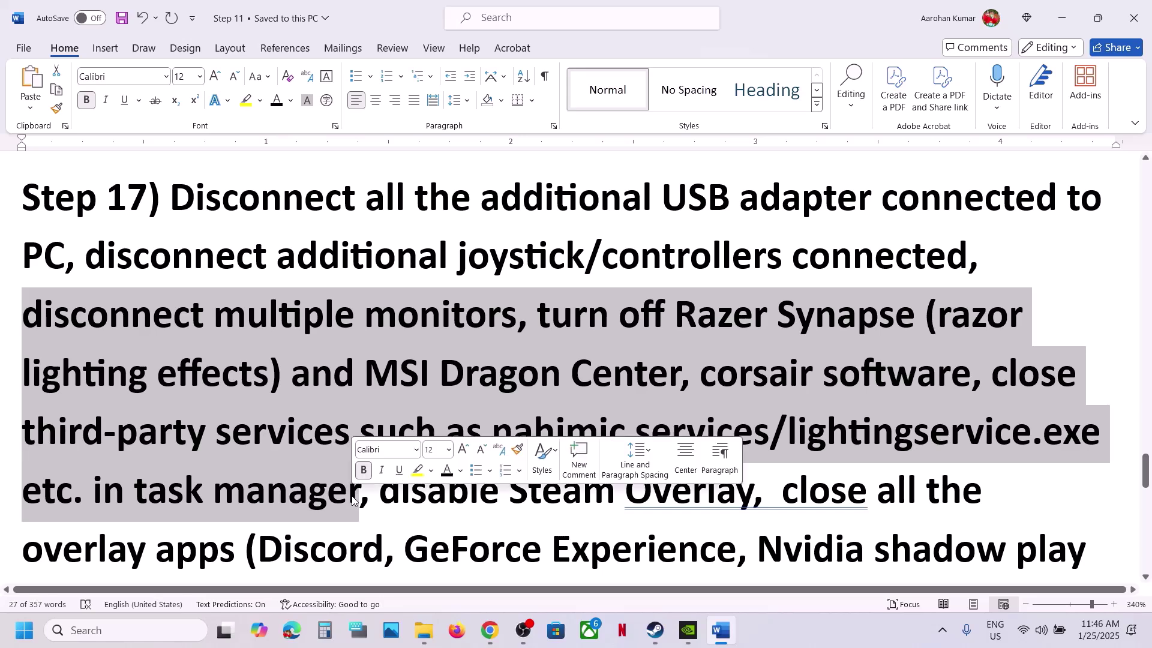
{"action": "scroll", "coordinate": [353, 496], "scroll_direction": "down", "scroll_amount": 3}
{"action": "left_click_drag", "start_coordinate": [398, 296], "coordinate": [644, 313]}
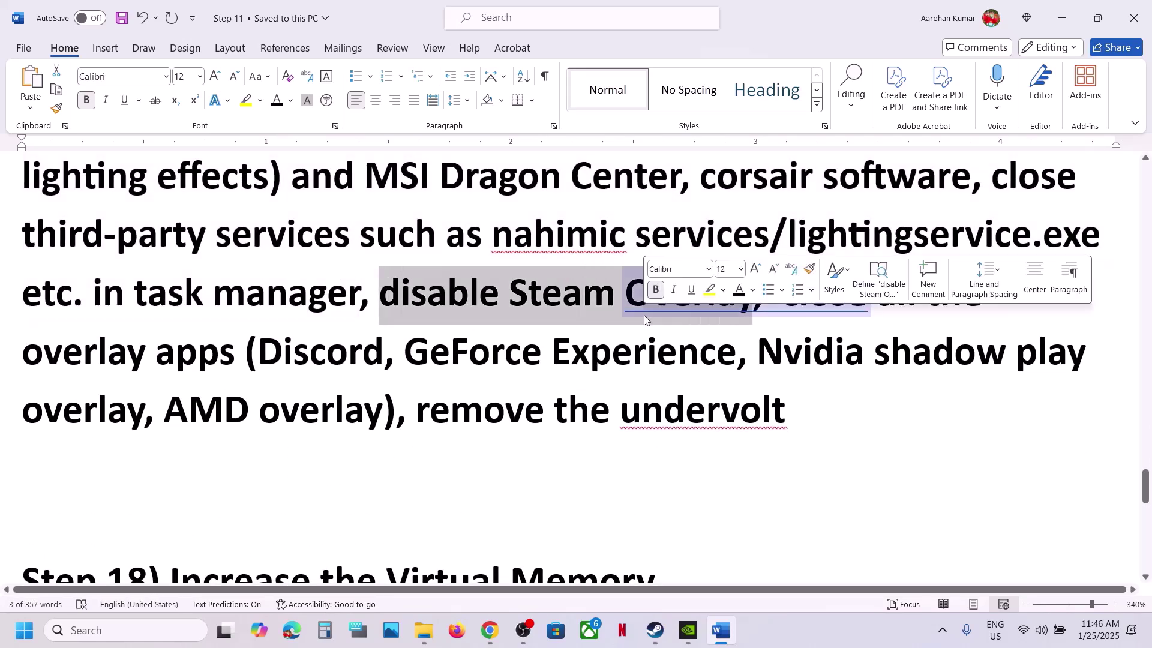
Switch to Steam and turn off the Steam Overlay in the properties of FINAL FANTASY VII REBIRTH
{"action": "left_click", "coordinate": [655, 630]}
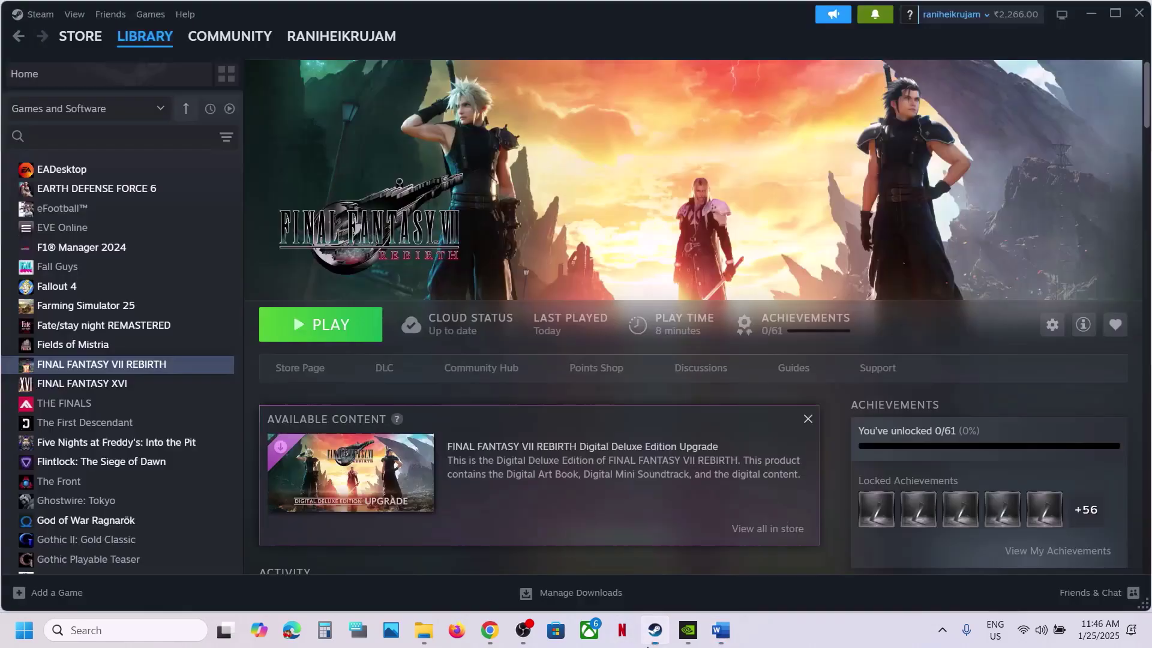
{"action": "right_click", "coordinate": [155, 363]}
{"action": "left_click", "coordinate": [194, 477]}
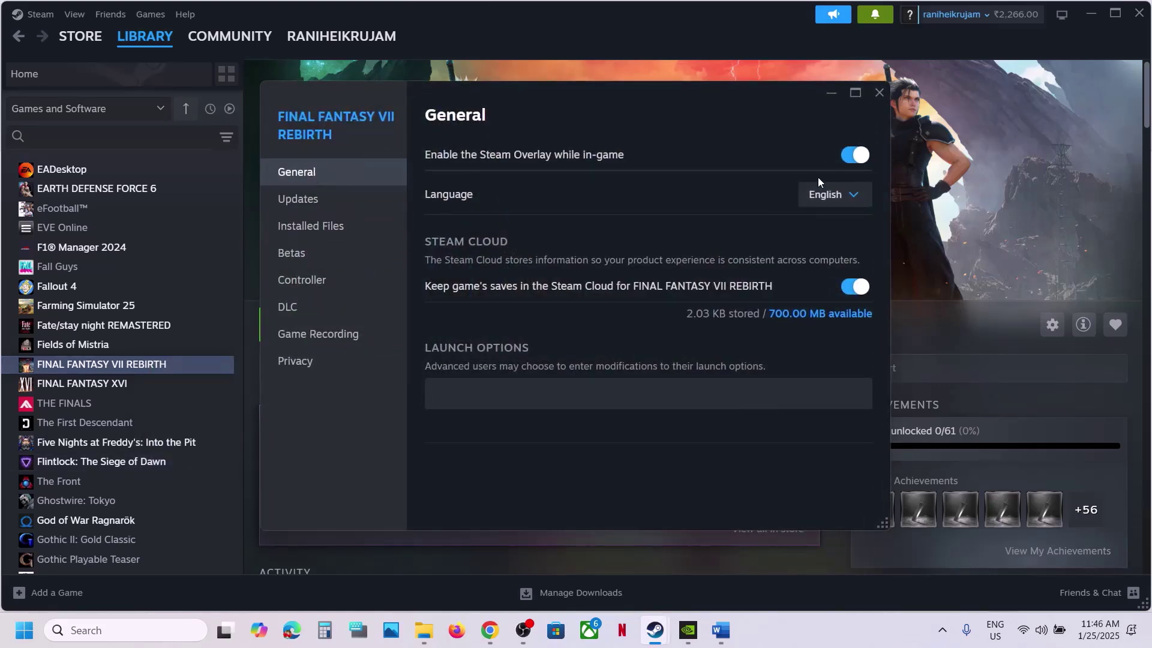
{"action": "left_click", "coordinate": [855, 154]}
{"action": "left_click", "coordinate": [871, 96]}
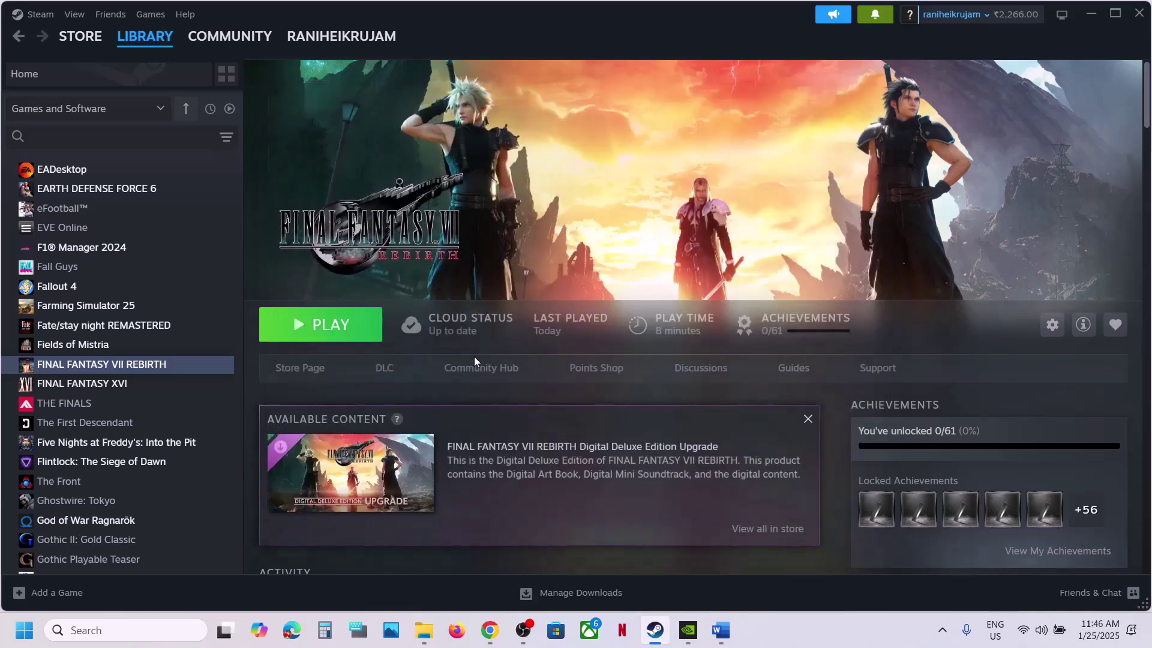
Return to the Word document and read the rest of Step 17 on overlay apps and undervolting, plus Step 18 on virtual memory
{"action": "left_click", "coordinate": [721, 629]}
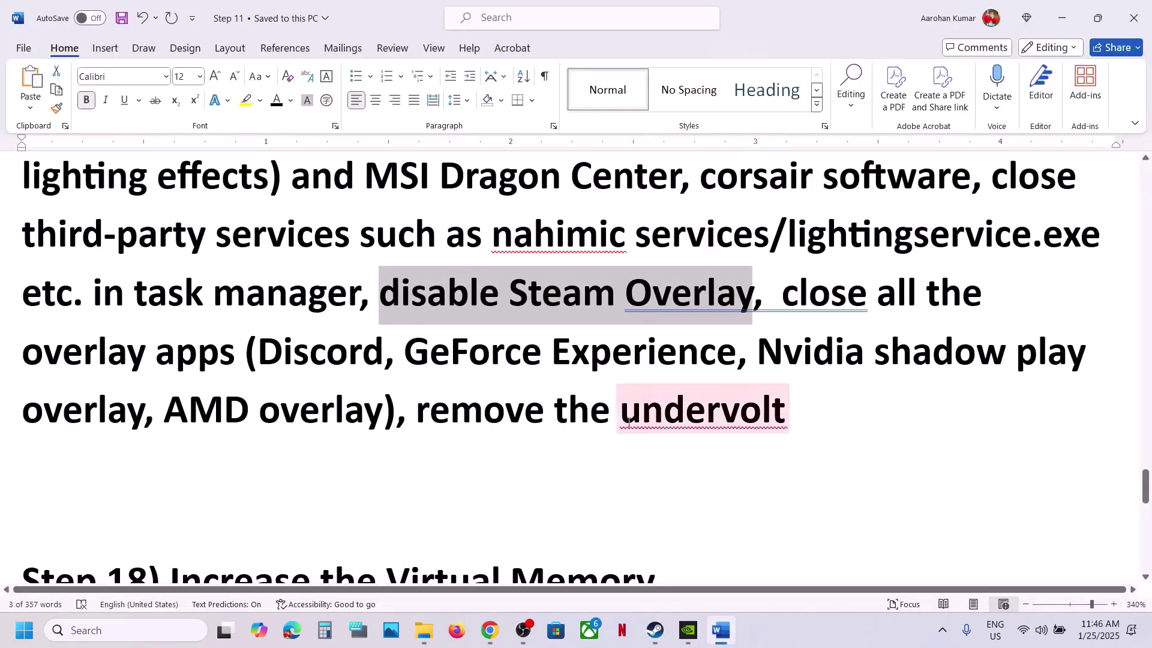
{"action": "left_click_drag", "start_coordinate": [255, 346], "coordinate": [704, 359]}
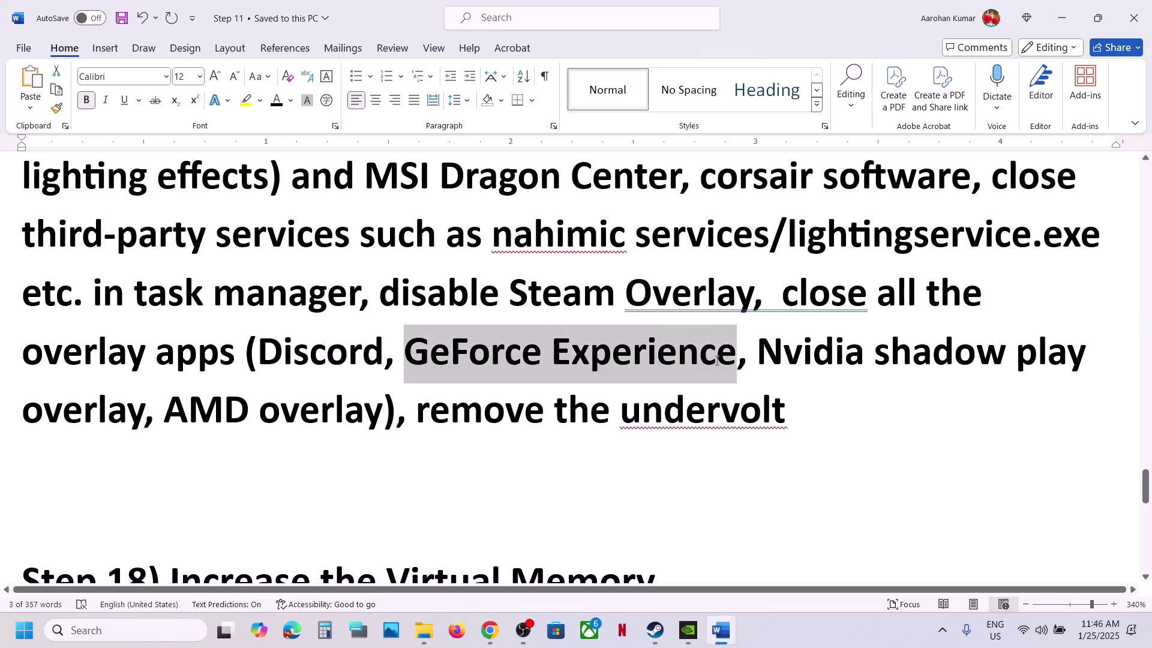
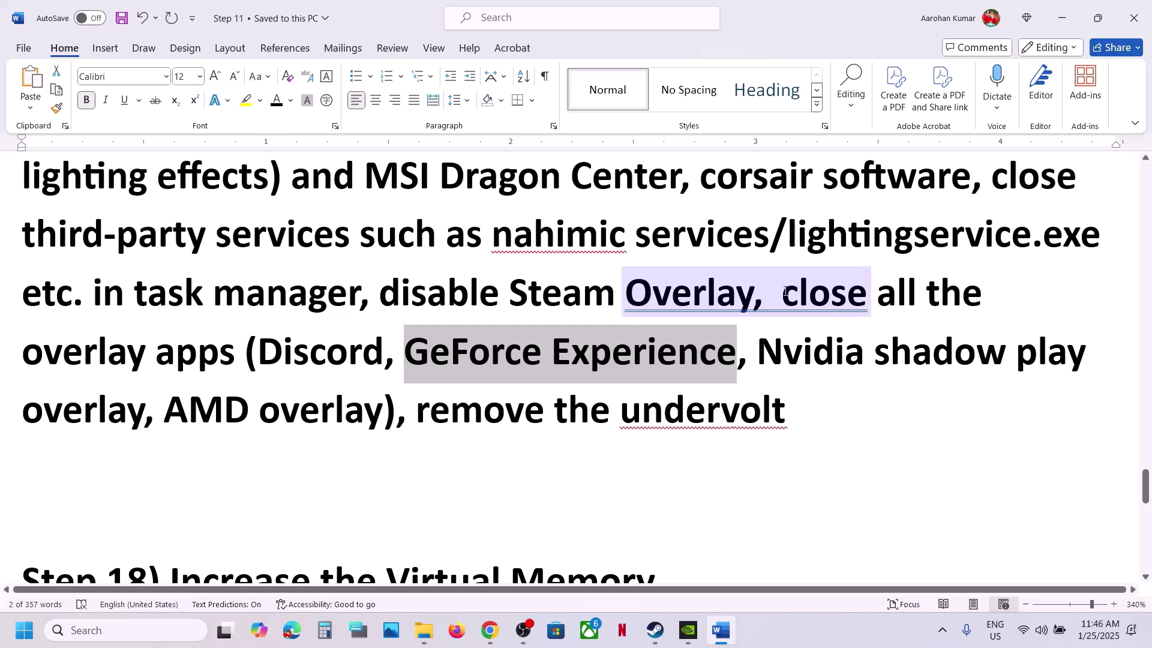
{"action": "left_click_drag", "start_coordinate": [785, 292], "coordinate": [701, 424]}
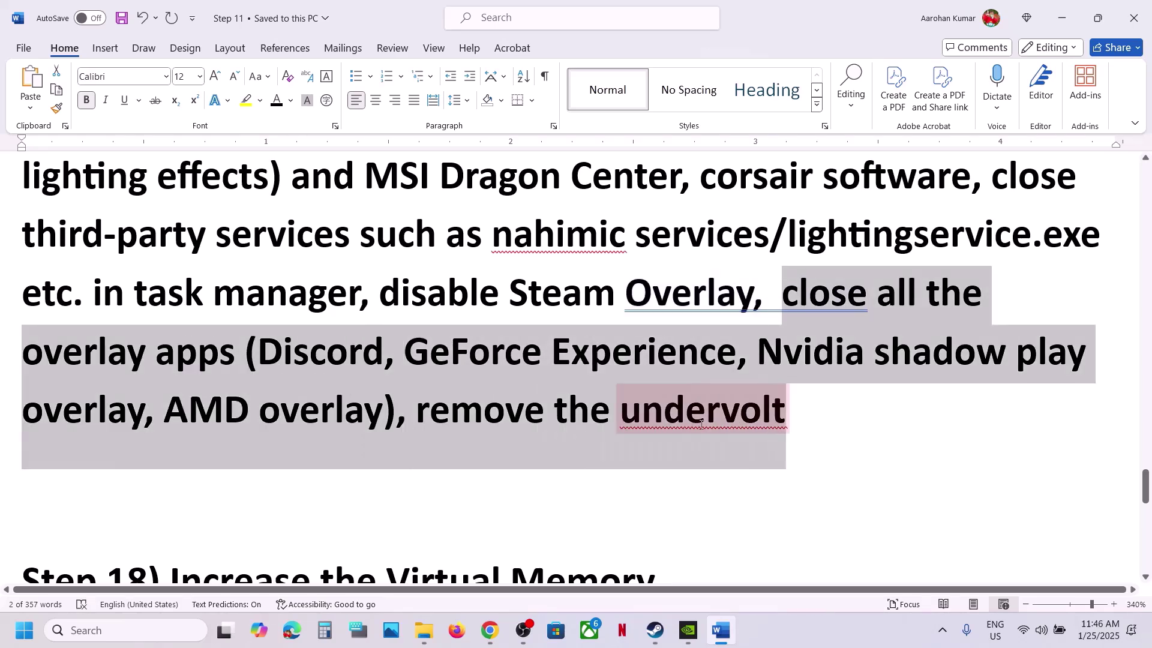
{"action": "left_click", "coordinate": [703, 423]}
{"action": "left_click_drag", "start_coordinate": [415, 408], "coordinate": [846, 404]}
{"action": "left_click", "coordinate": [318, 418]}
{"action": "scroll", "coordinate": [320, 300], "scroll_direction": "down", "scroll_amount": 3}
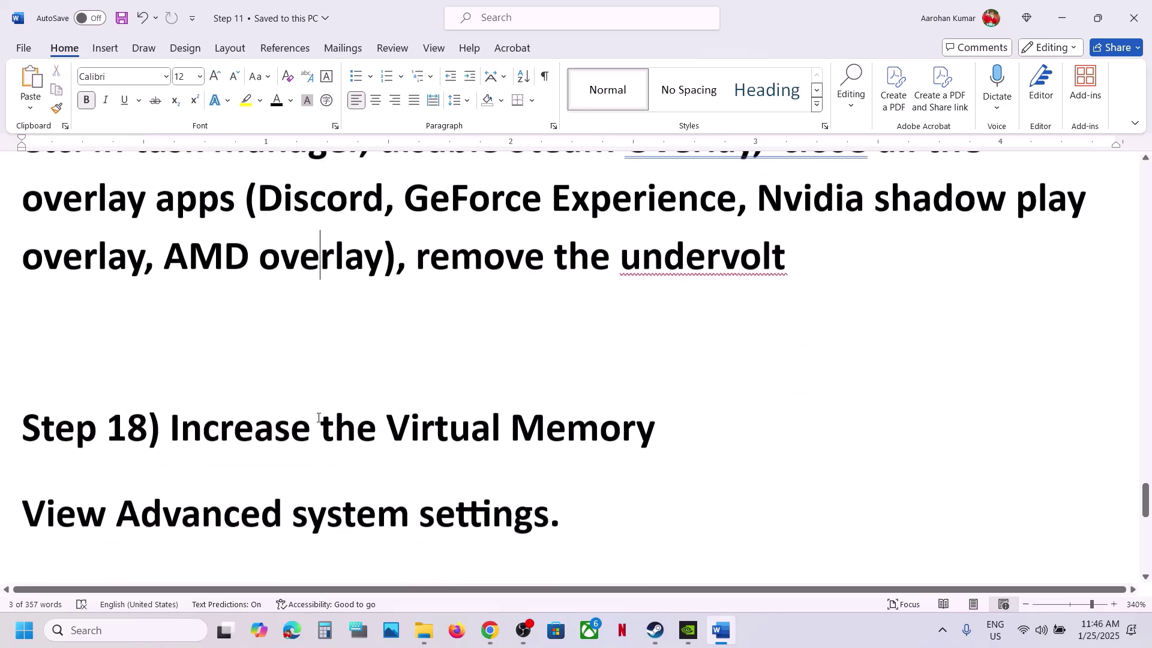
{"action": "left_click_drag", "start_coordinate": [174, 413], "coordinate": [708, 420]}
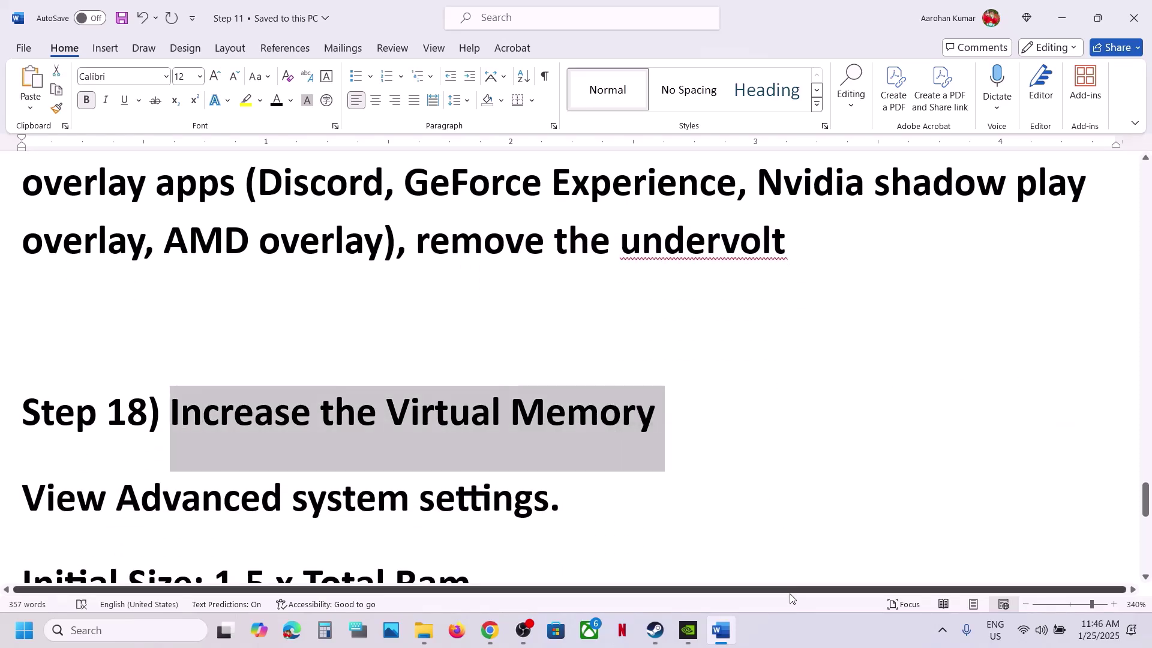
{"action": "left_click", "coordinate": [789, 631]}
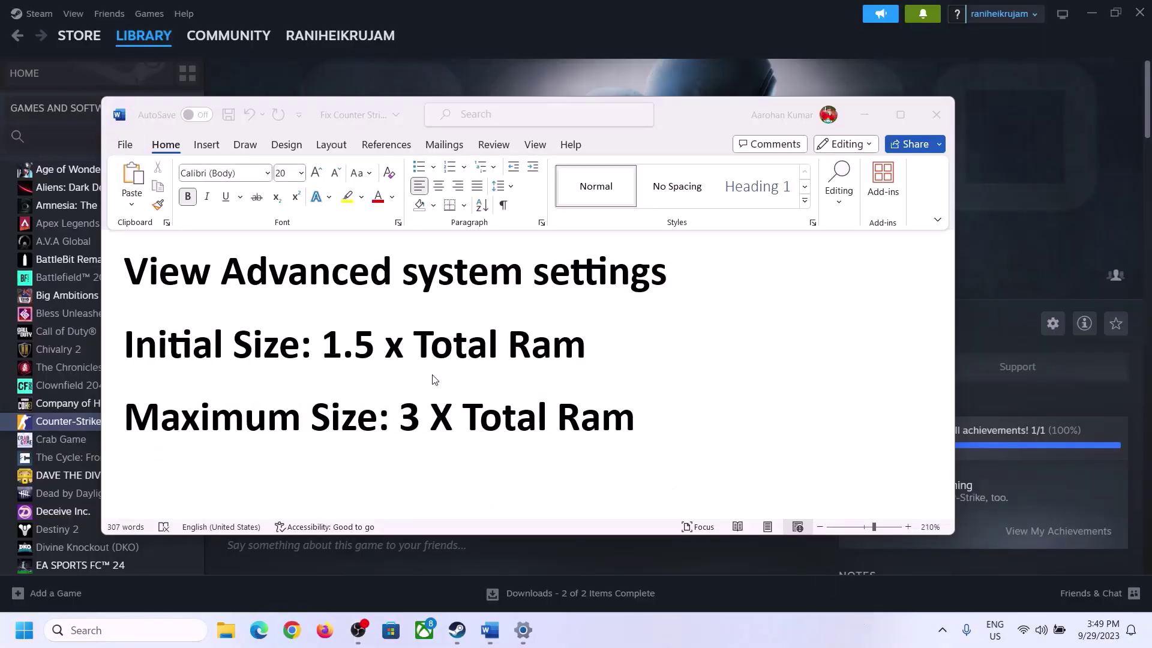
Copy "View Advanced system settings" from the document and use it in Windows search to open System Properties
{"action": "left_click", "coordinate": [139, 277]}
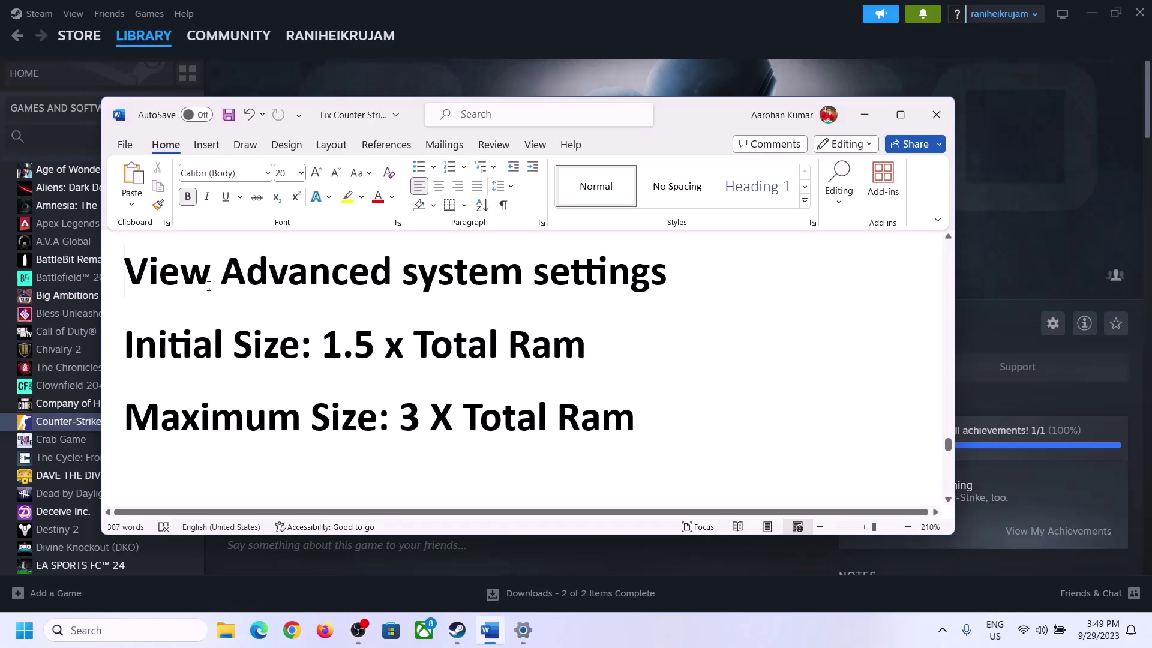
{"action": "left_click_drag", "start_coordinate": [209, 286], "coordinate": [643, 284]}
{"action": "key", "text": "ctrl+c"}
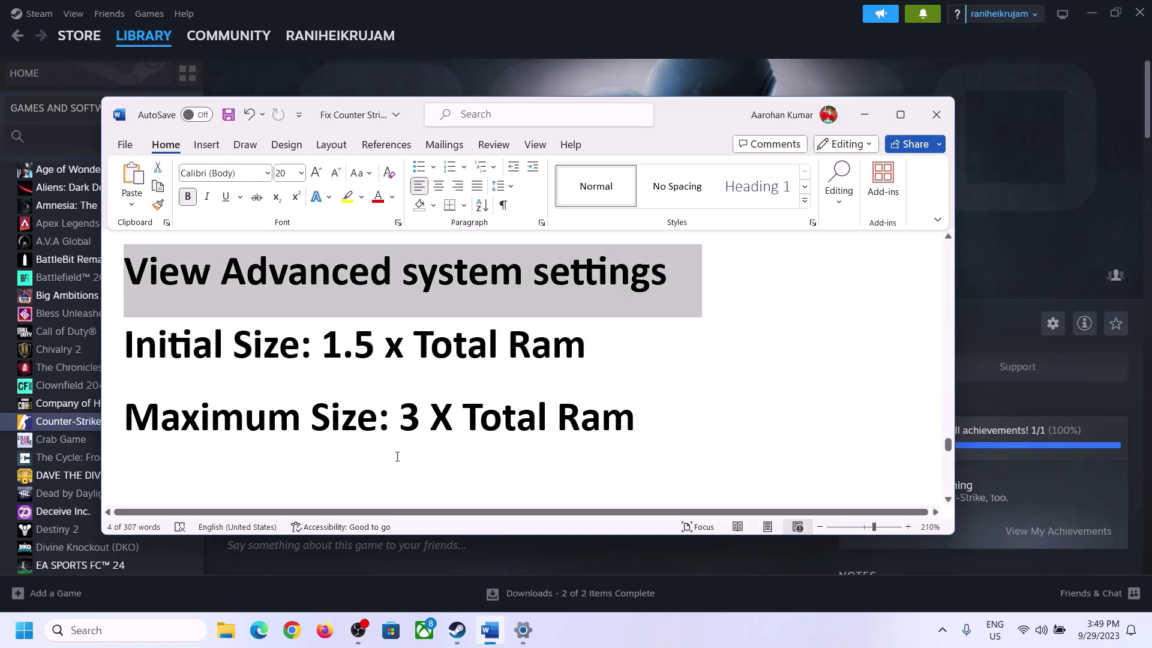
{"action": "left_click", "coordinate": [136, 628]}
{"action": "key", "text": "ctrl+v"}
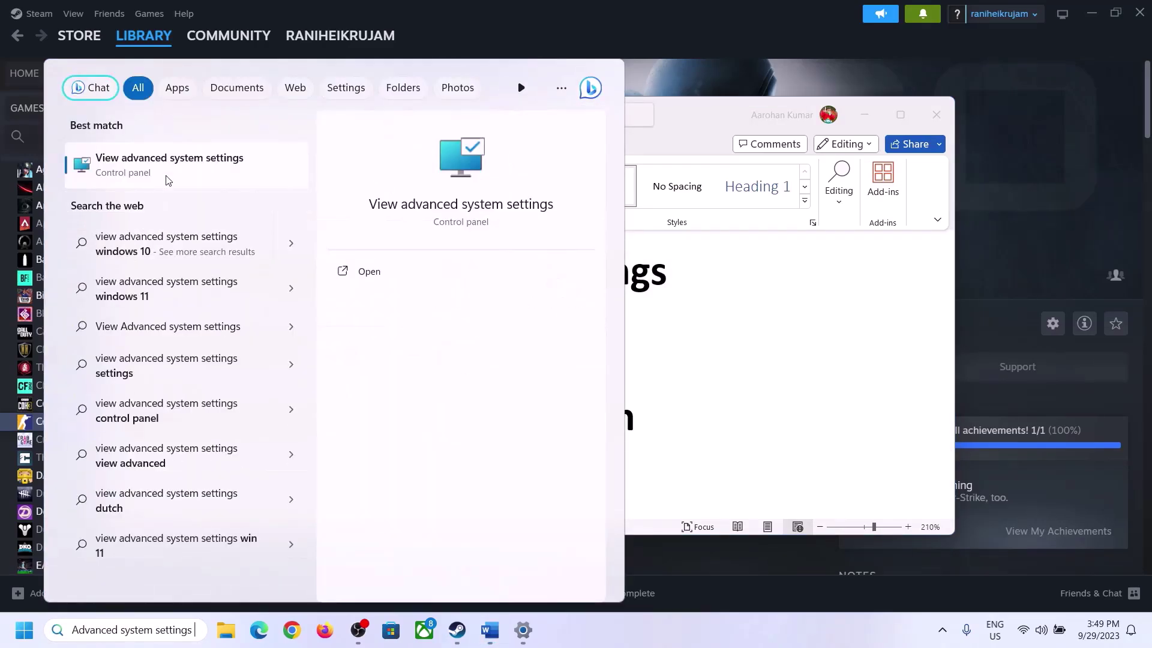
{"action": "left_click", "coordinate": [163, 175]}
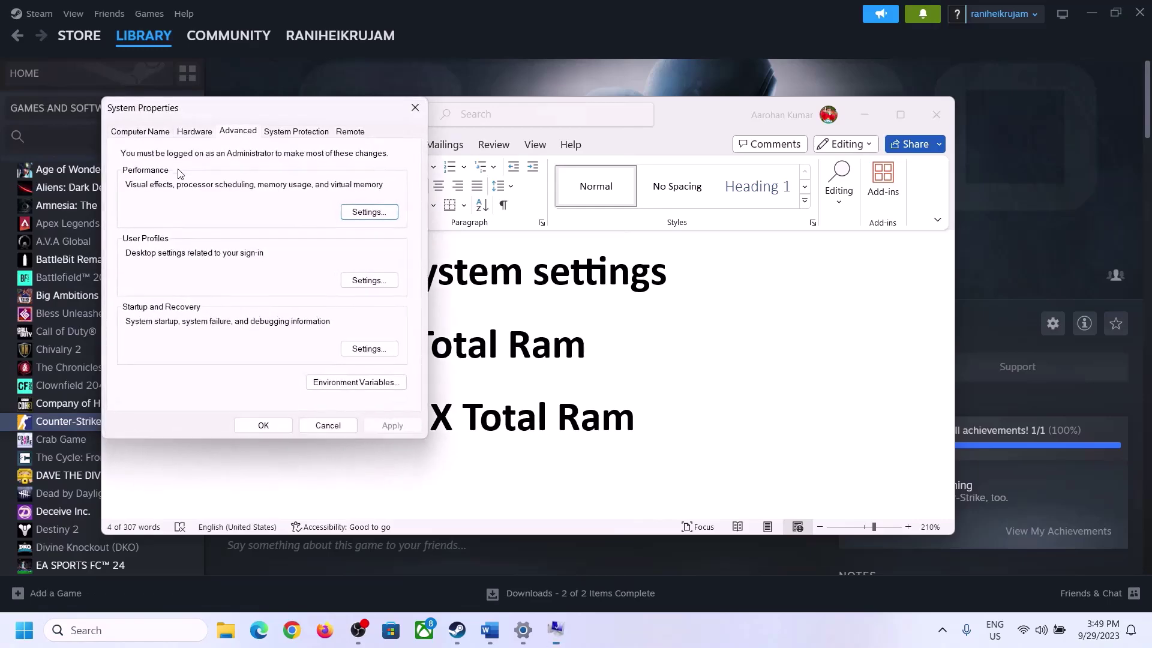
Open the Virtual Memory settings from the advanced performance options in System Properties
{"action": "left_click_drag", "start_coordinate": [239, 116], "coordinate": [510, 201]}
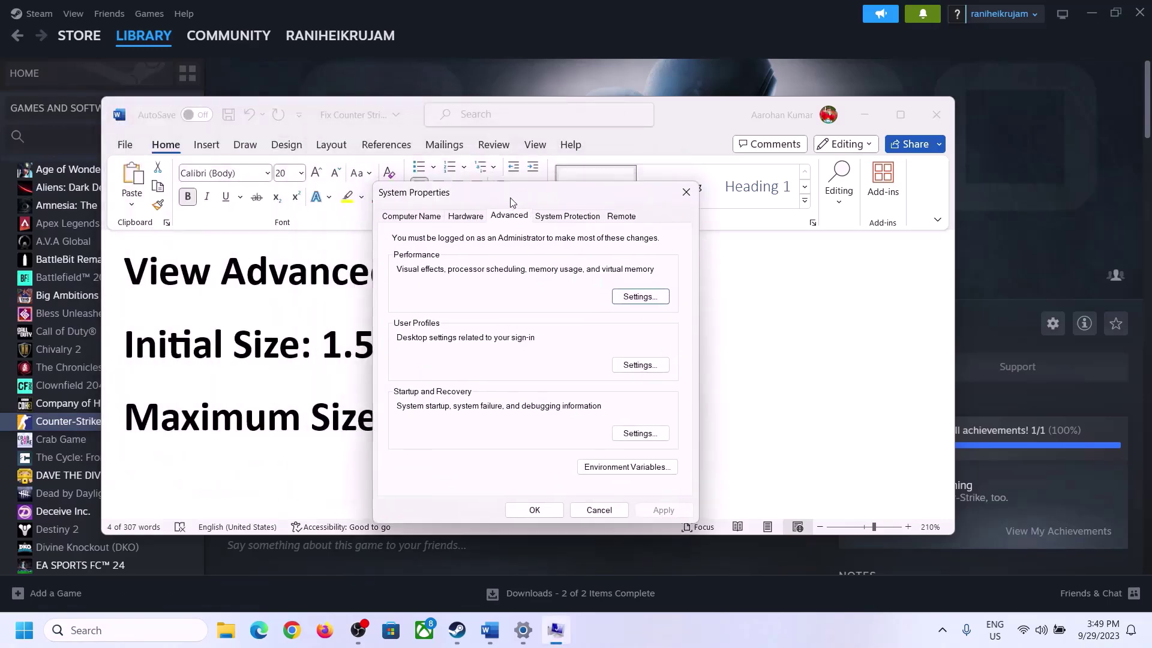
{"action": "left_click", "coordinate": [646, 306]}
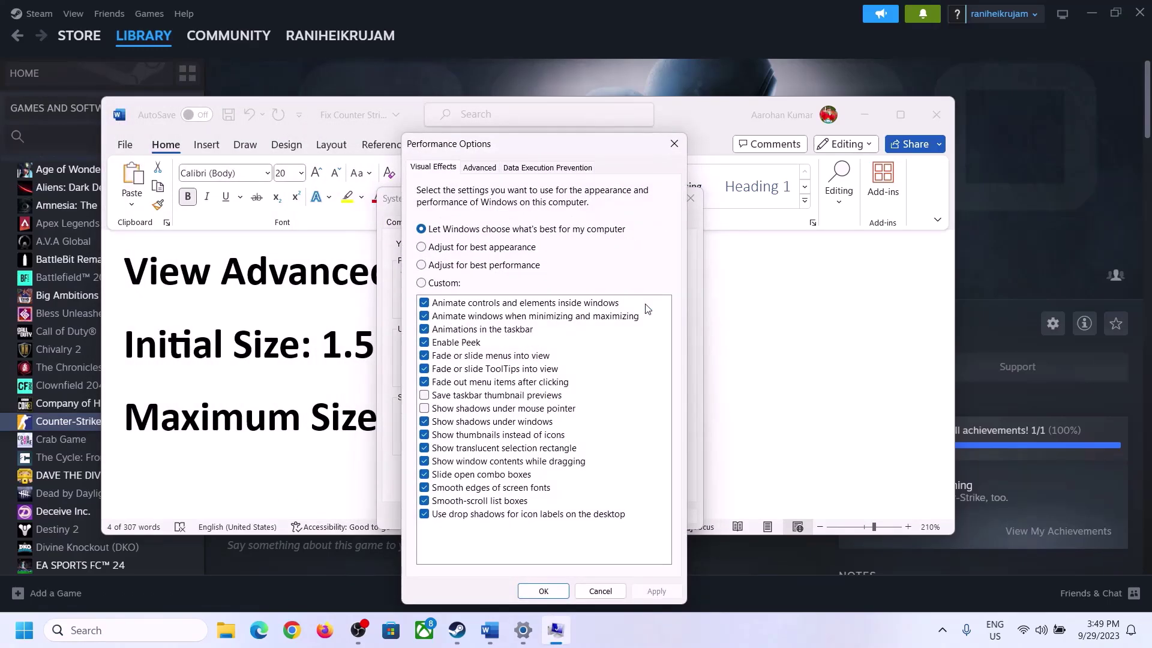
{"action": "left_click", "coordinate": [480, 168]}
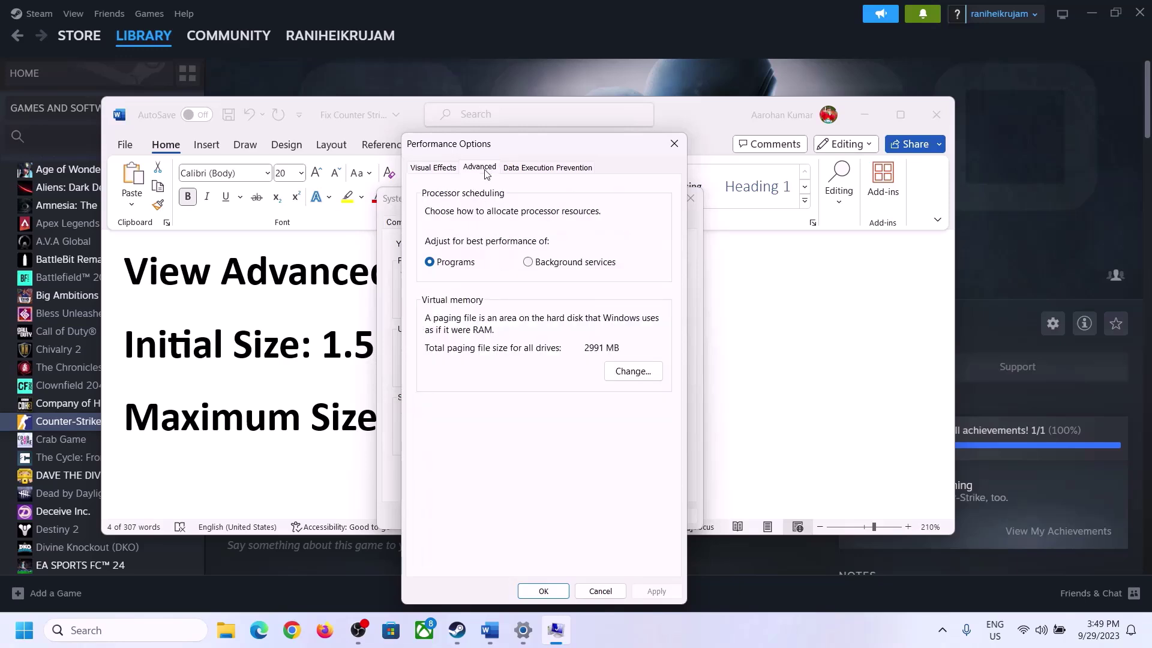
{"action": "left_click", "coordinate": [637, 372]}
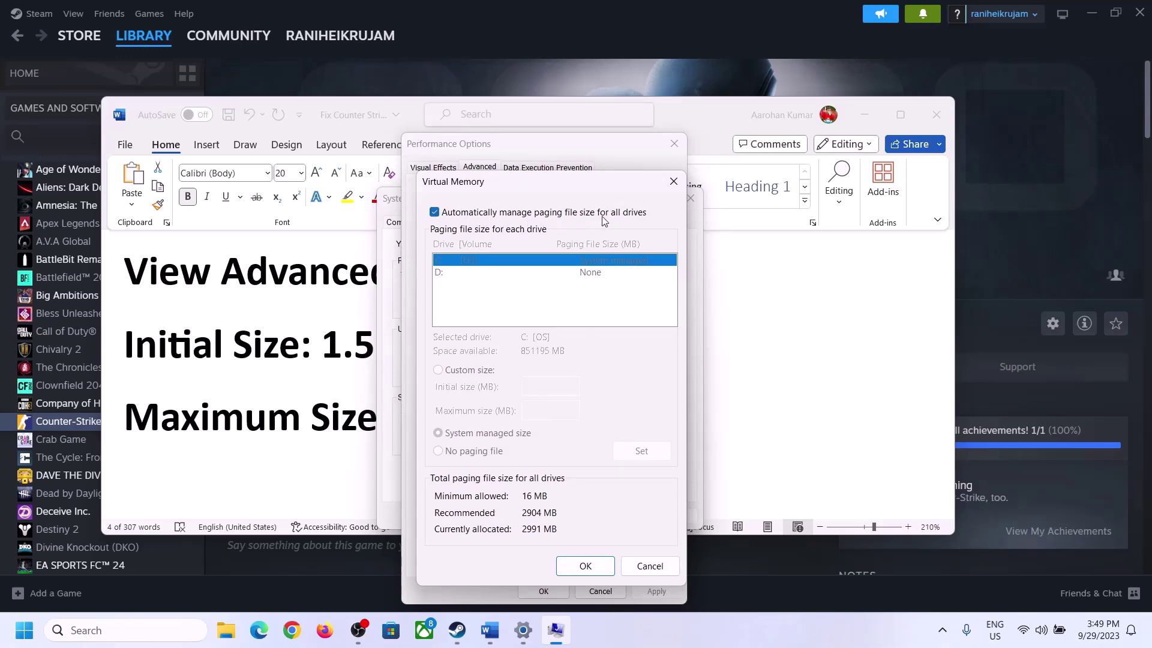
Turn off automatic paging file management and select a custom size for drive C
{"action": "left_click", "coordinate": [434, 212]}
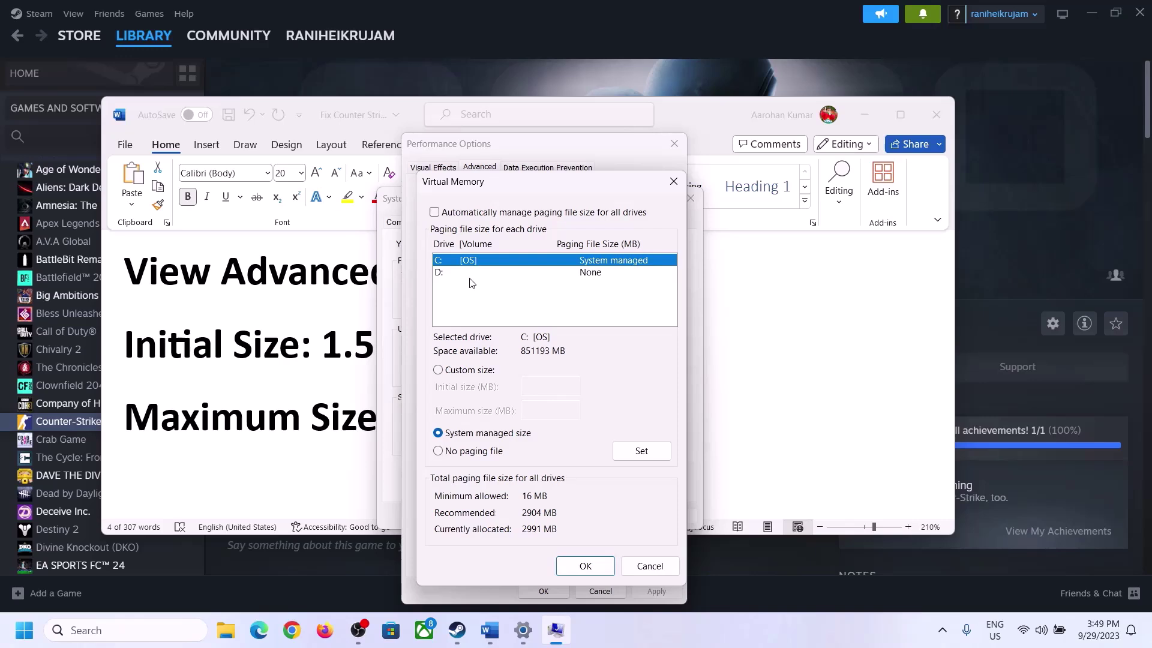
{"action": "left_click", "coordinate": [438, 372]}
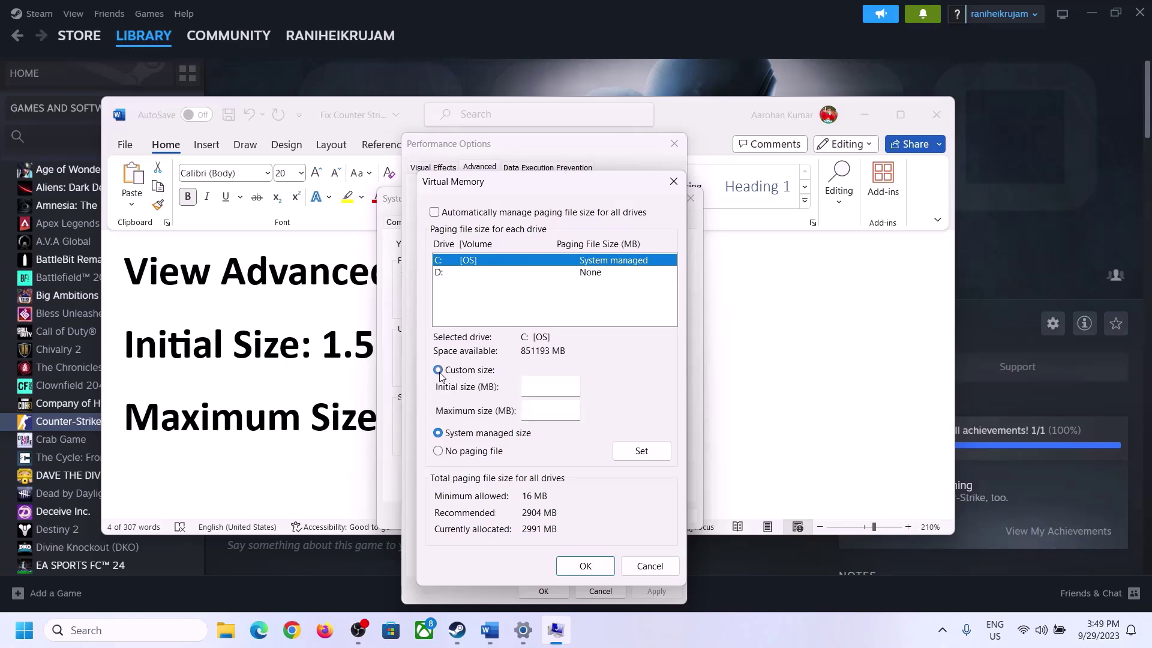
{"action": "left_click", "coordinate": [550, 387]}
Check the document's initial size formula, then look up the installed RAM on the System About page in Windows Settings
{"action": "left_click", "coordinate": [311, 358]}
{"action": "left_click_drag", "start_coordinate": [324, 345], "coordinate": [534, 358]}
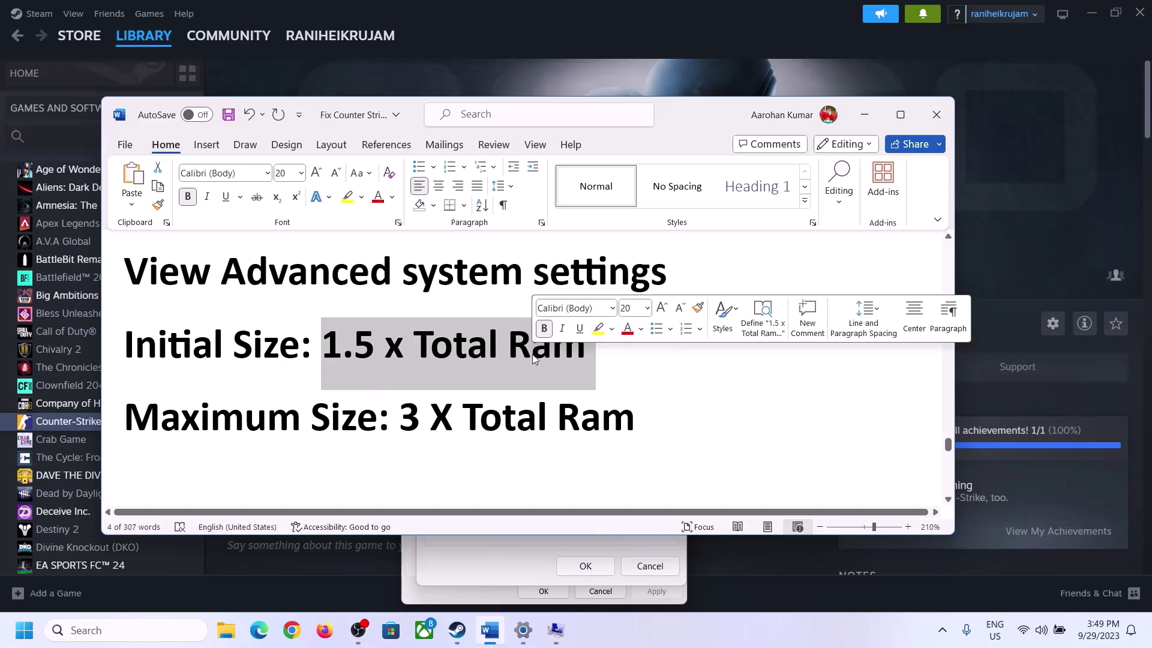
{"action": "left_click", "coordinate": [524, 635]}
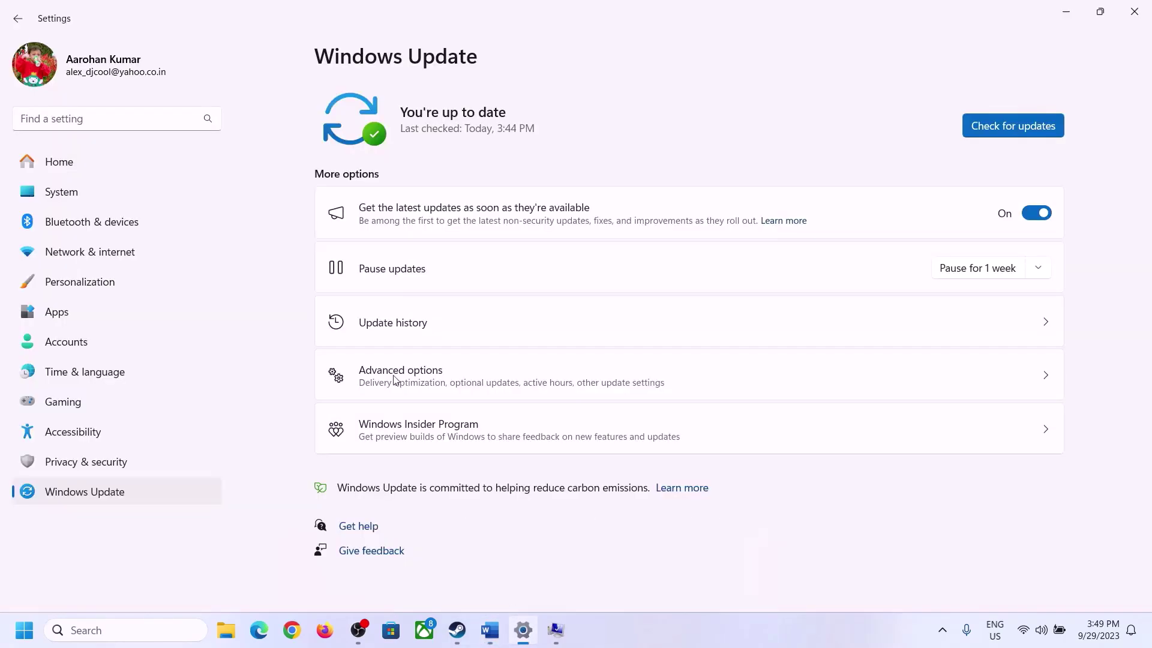
{"action": "left_click", "coordinate": [53, 193]}
{"action": "scroll", "coordinate": [423, 430], "scroll_direction": "down", "scroll_amount": 5}
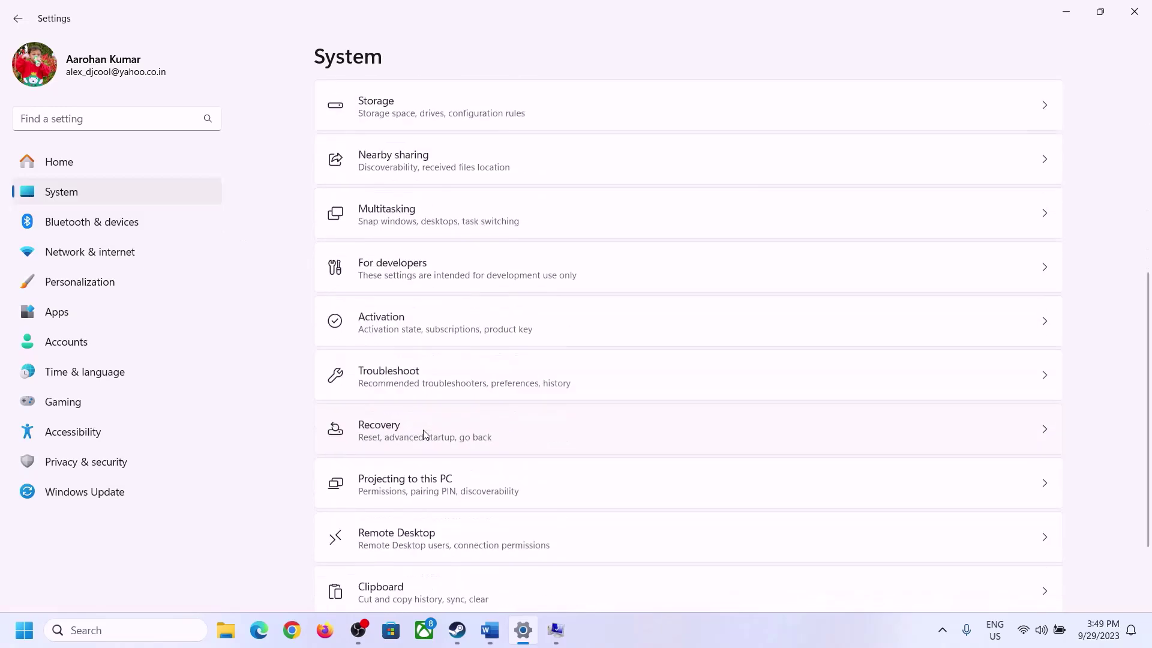
{"action": "scroll", "coordinate": [423, 430], "scroll_direction": "down", "scroll_amount": 2}
{"action": "left_click", "coordinate": [380, 564]}
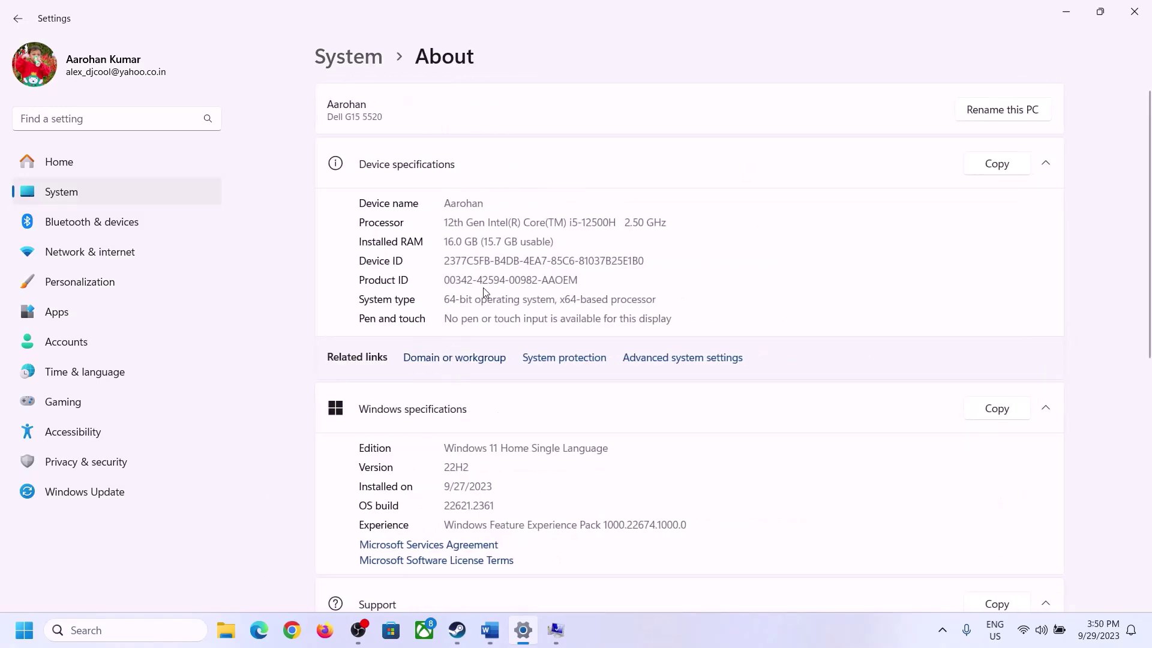
{"action": "left_click_drag", "start_coordinate": [456, 240], "coordinate": [440, 242]}
{"action": "left_click", "coordinate": [453, 241]}
{"action": "left_click_drag", "start_coordinate": [453, 241], "coordinate": [440, 240]}
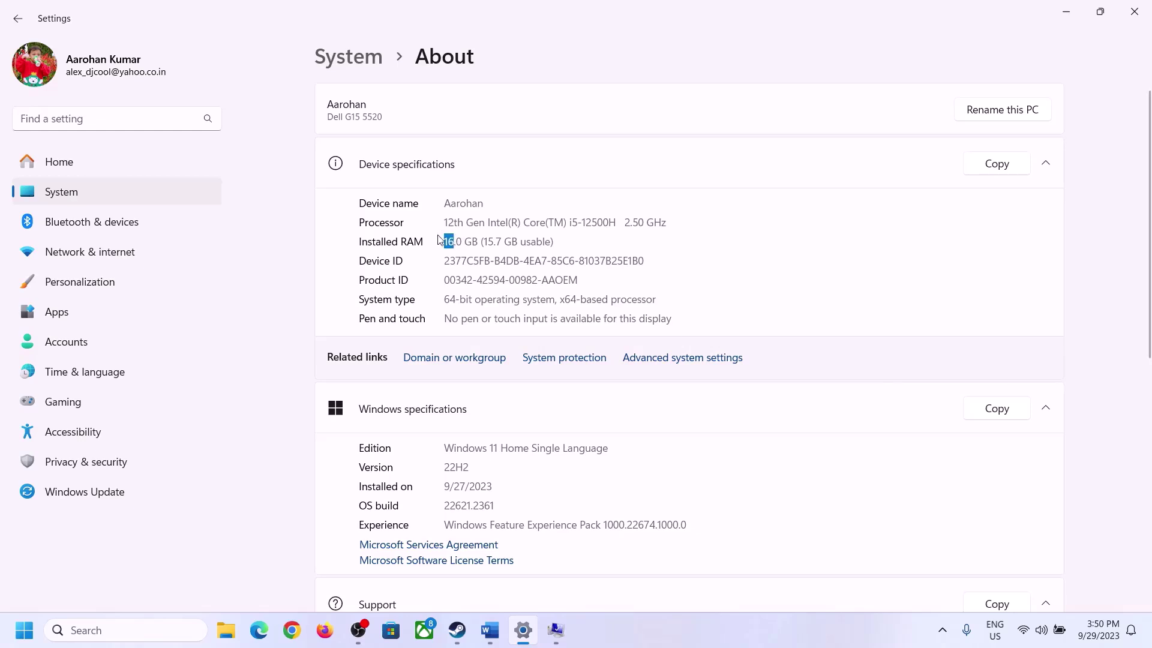
Return to the Virtual Memory dialog, launch Calculator with the calc command, and arrange it beside the Word document's size formulas
{"action": "left_click", "coordinate": [556, 629]}
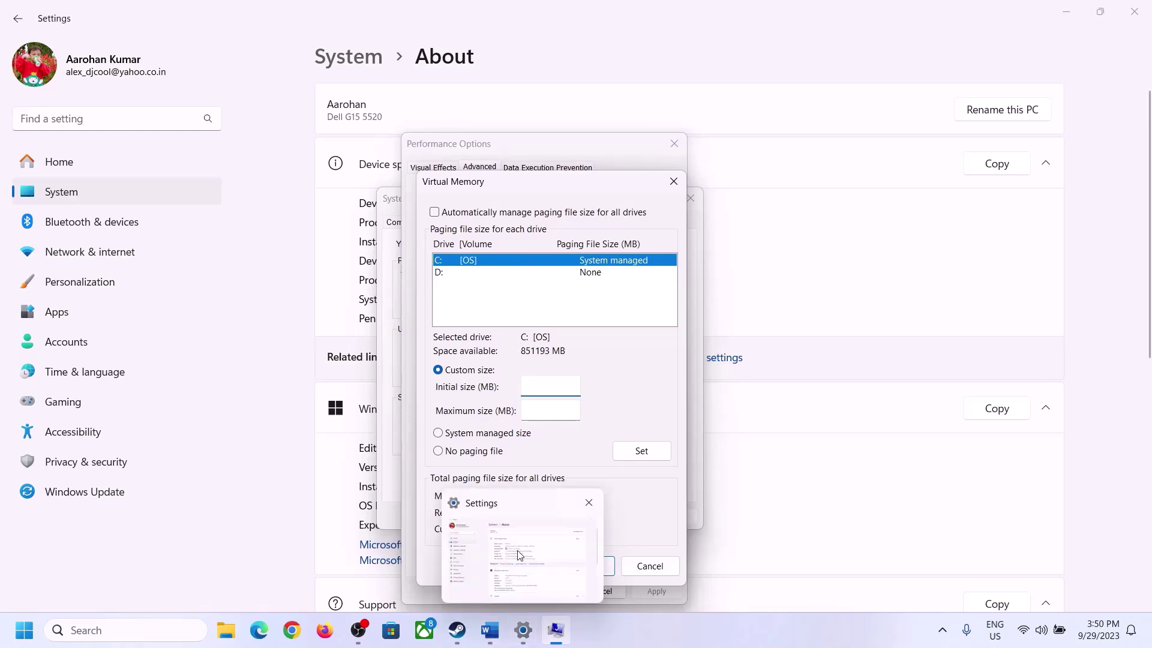
{"action": "key", "text": "super+r"}
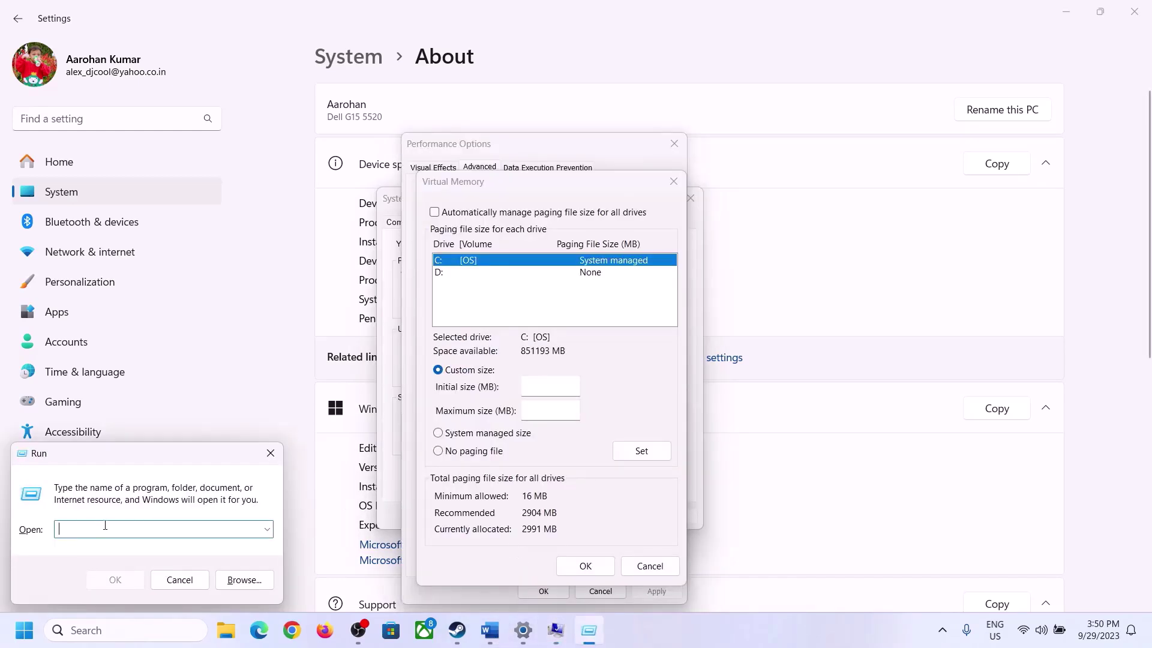
{"action": "type", "text": "cal"}
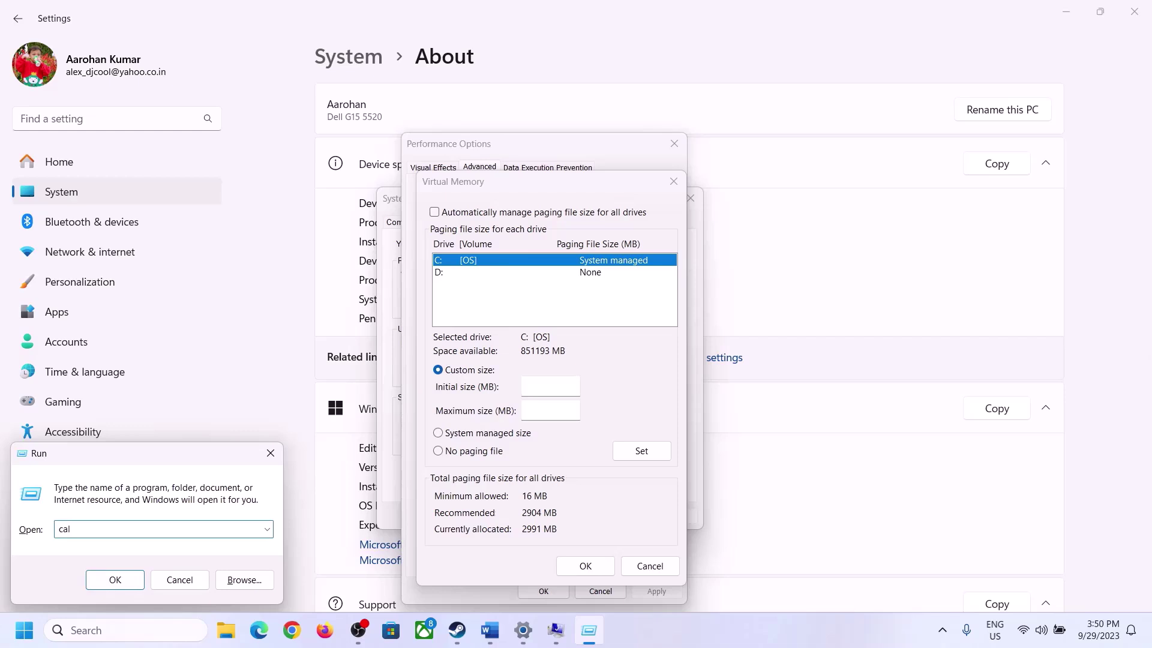
{"action": "type", "text": "c"}
{"action": "left_click", "coordinate": [115, 579]}
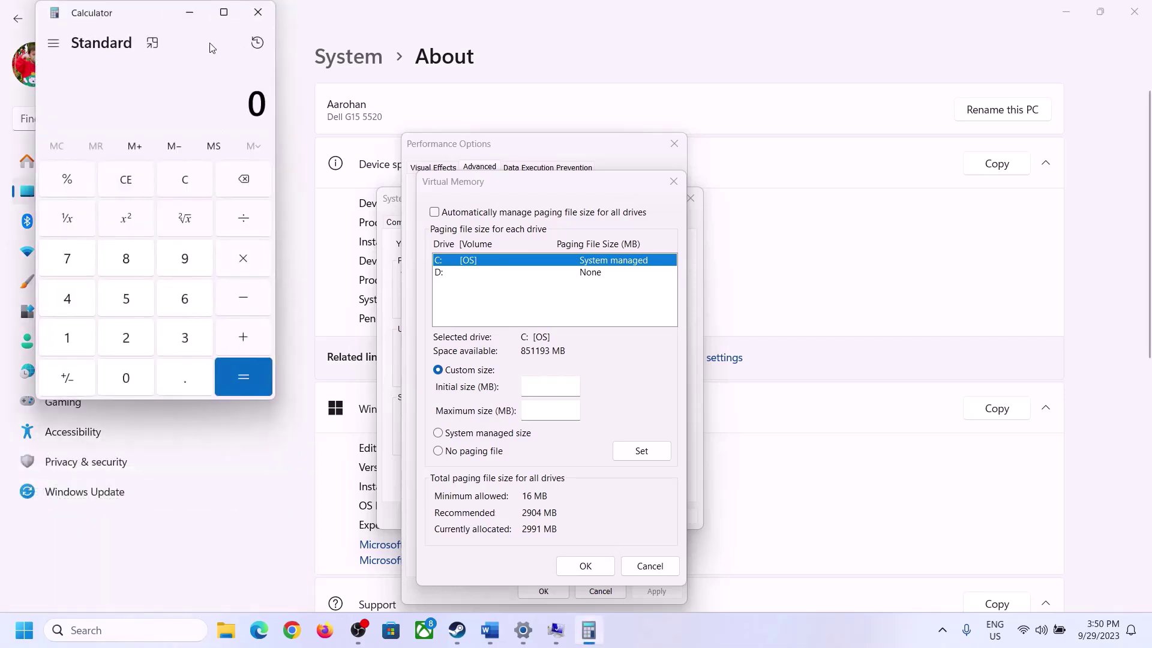
{"action": "left_click_drag", "start_coordinate": [143, 21], "coordinate": [840, 197]}
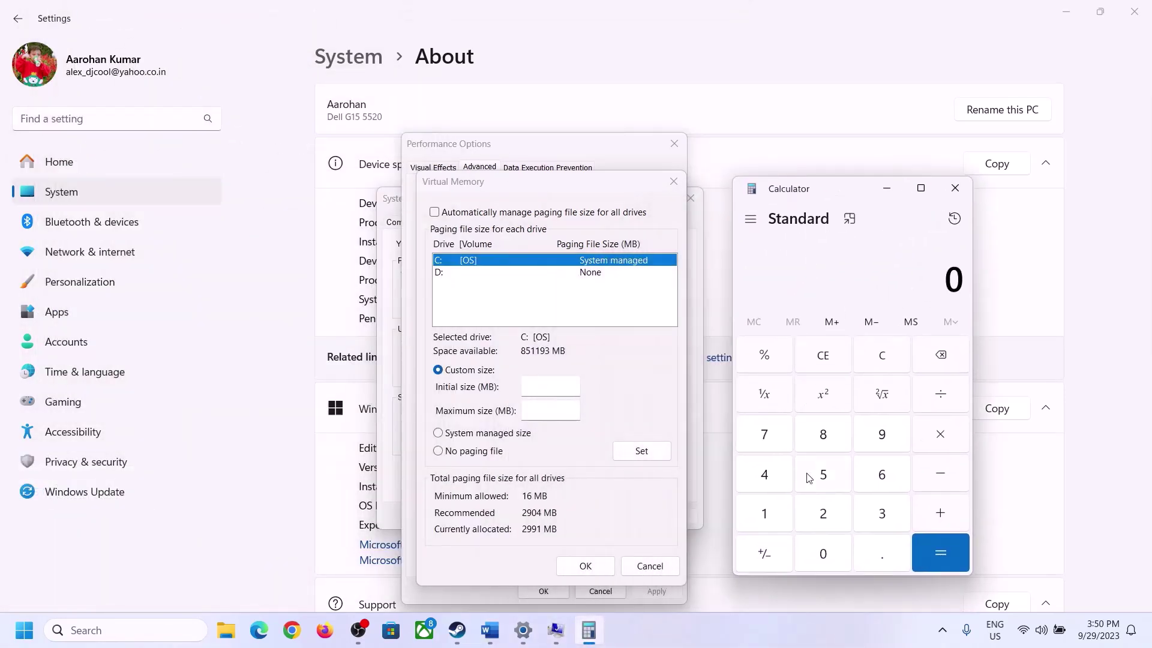
{"action": "left_click", "coordinate": [489, 630]}
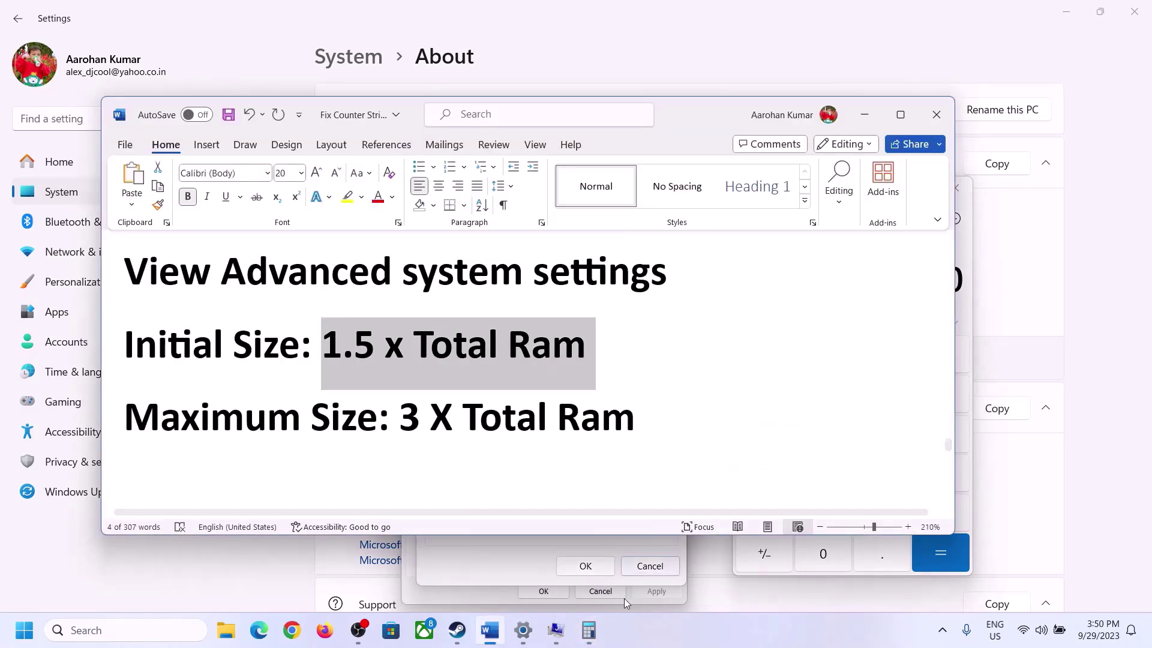
{"action": "key", "text": "alt+Tab"}
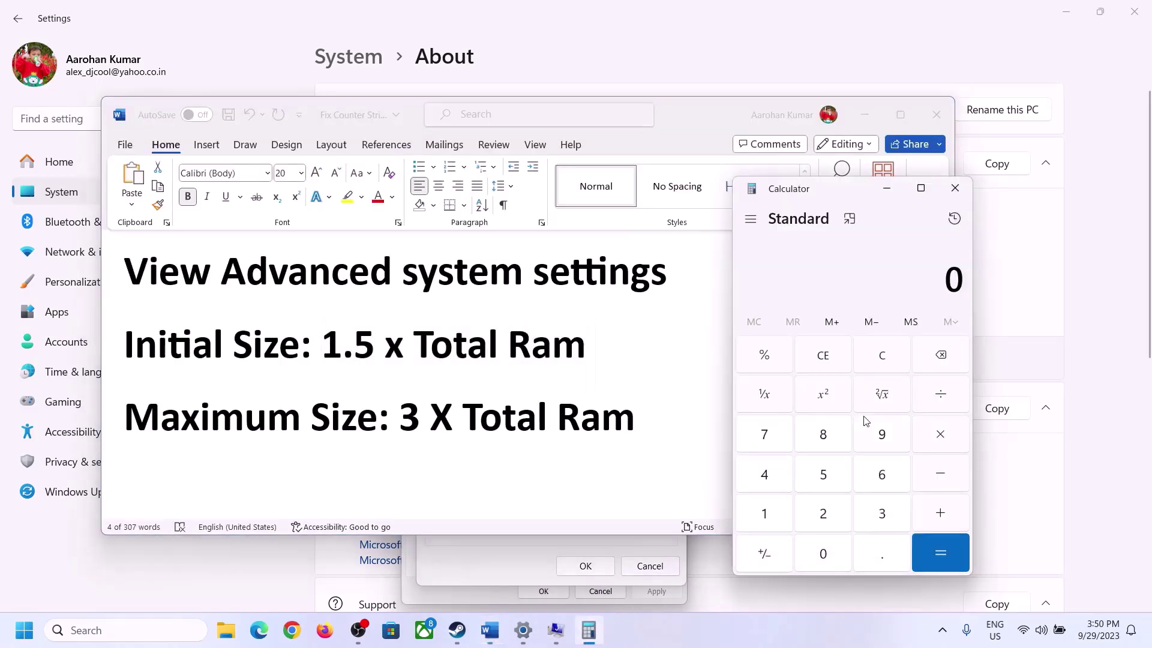
{"action": "left_click", "coordinate": [766, 516]}
{"action": "left_click", "coordinate": [878, 480]}
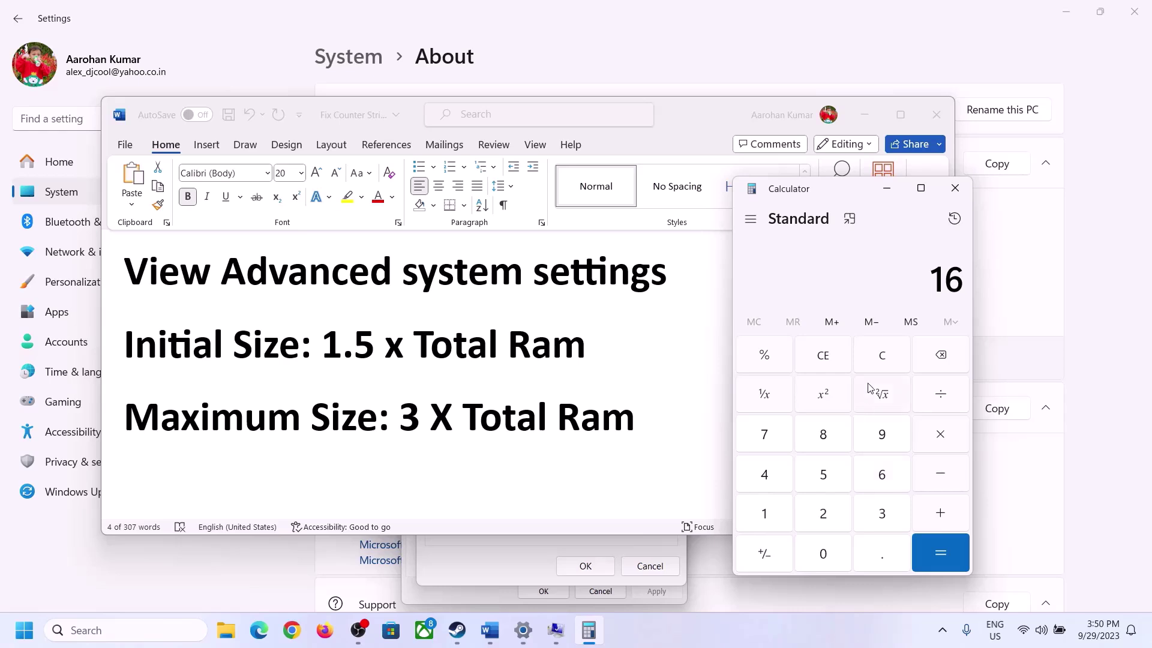
{"action": "left_click", "coordinate": [884, 365]}
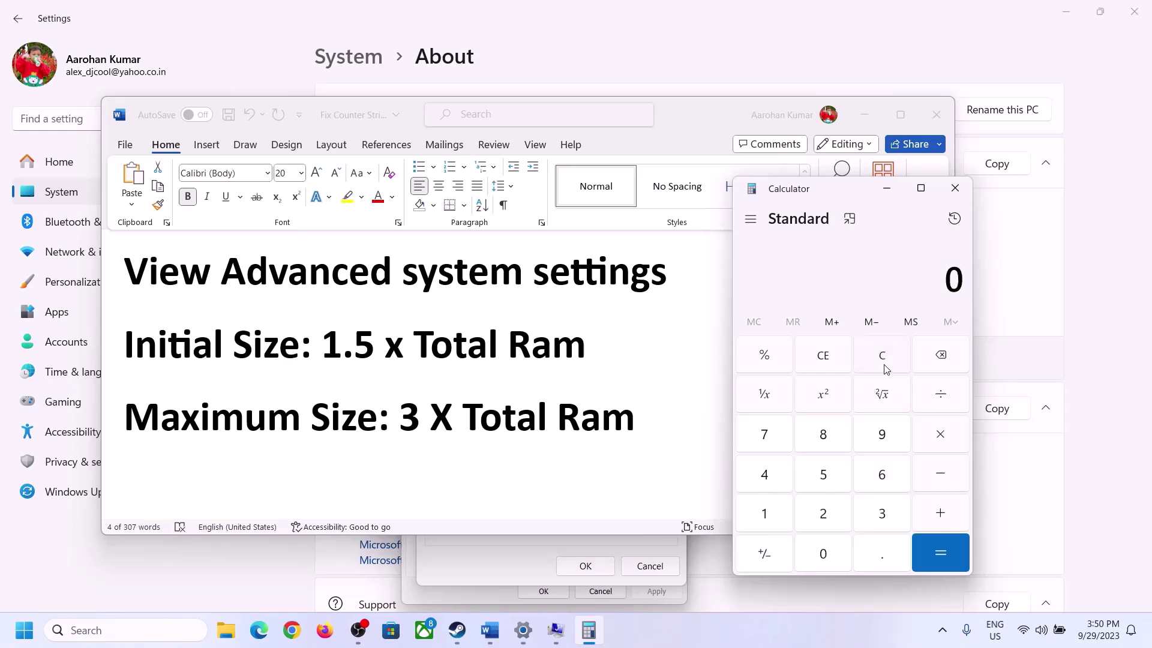
Calculate 16 × 1024 in Calculator to convert the installed RAM to megabytes
{"action": "left_click", "coordinate": [774, 515]}
{"action": "left_click", "coordinate": [865, 483]}
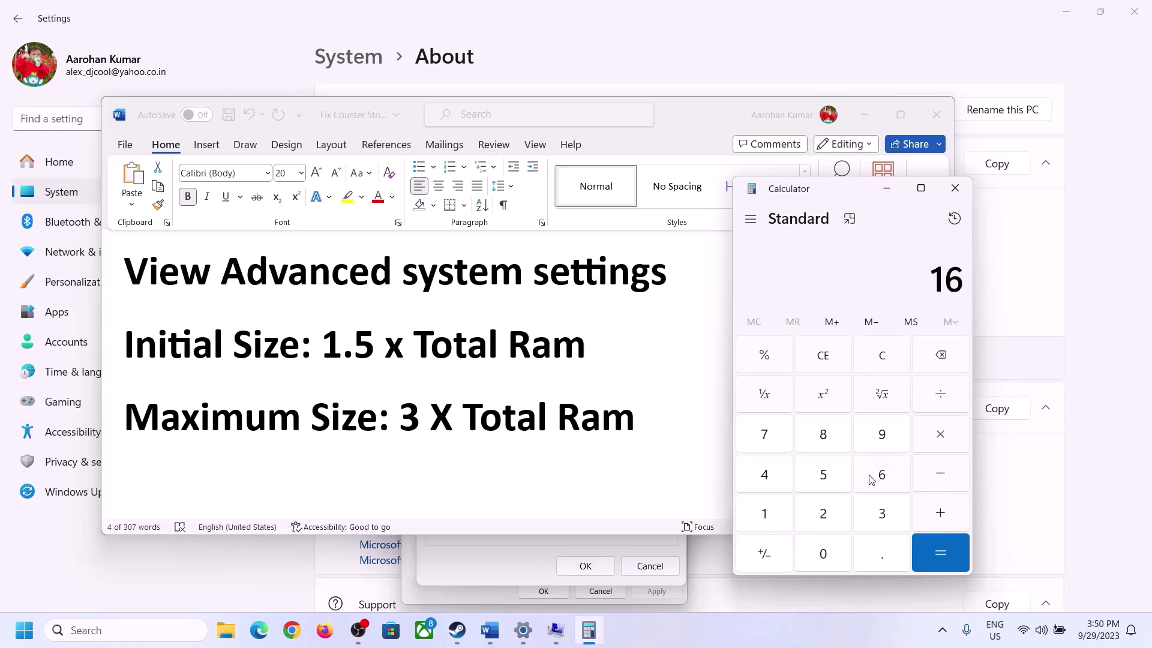
{"action": "left_click", "coordinate": [940, 443]}
{"action": "left_click", "coordinate": [765, 519]}
{"action": "left_click", "coordinate": [831, 558]}
{"action": "left_click", "coordinate": [825, 516]}
{"action": "left_click", "coordinate": [791, 475]}
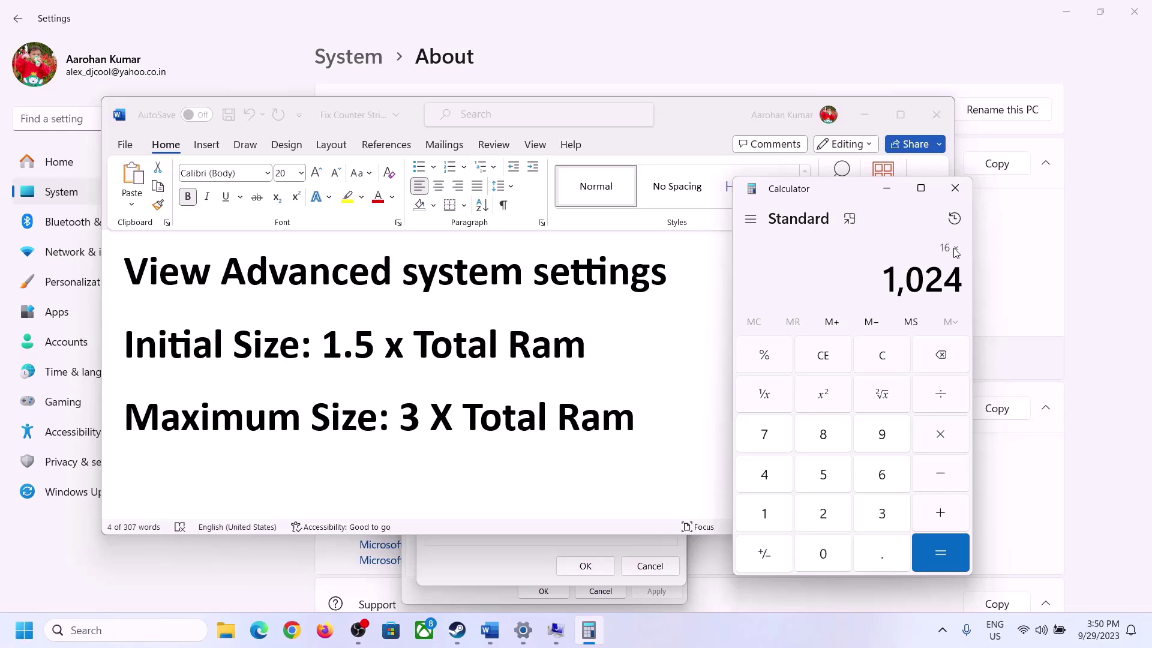
{"action": "left_click", "coordinate": [940, 553]}
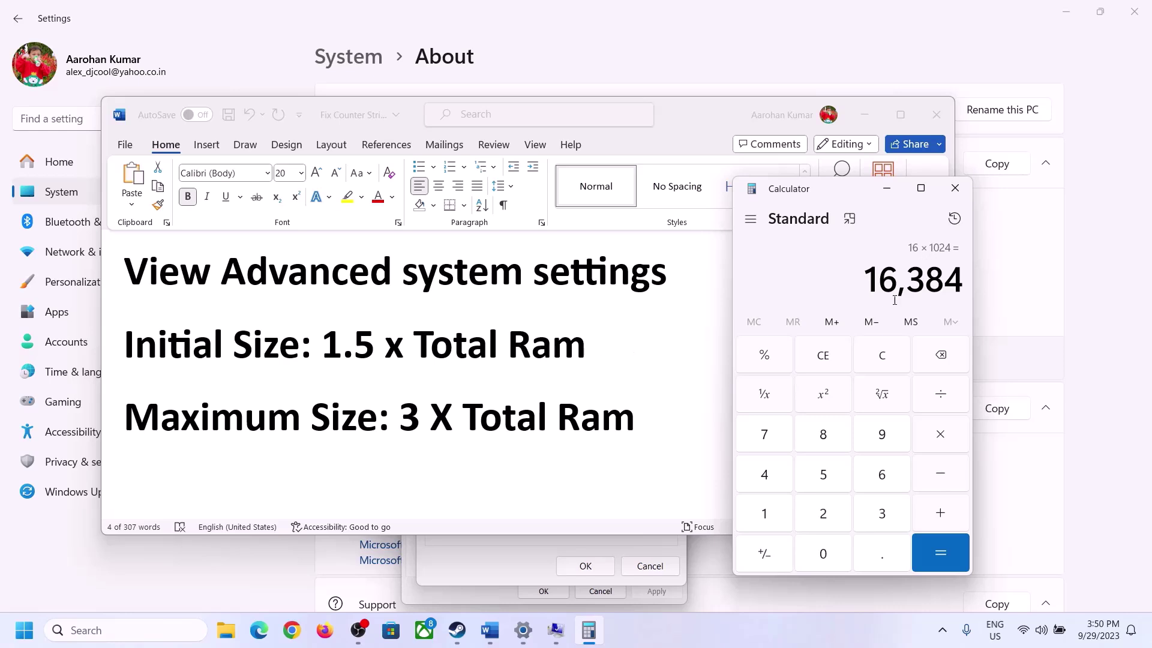
Multiply the result by 1.5 and set the custom initial paging file size to 24576 MB
{"action": "left_click", "coordinate": [943, 440]}
{"action": "left_click", "coordinate": [780, 517]}
{"action": "left_click", "coordinate": [877, 559]}
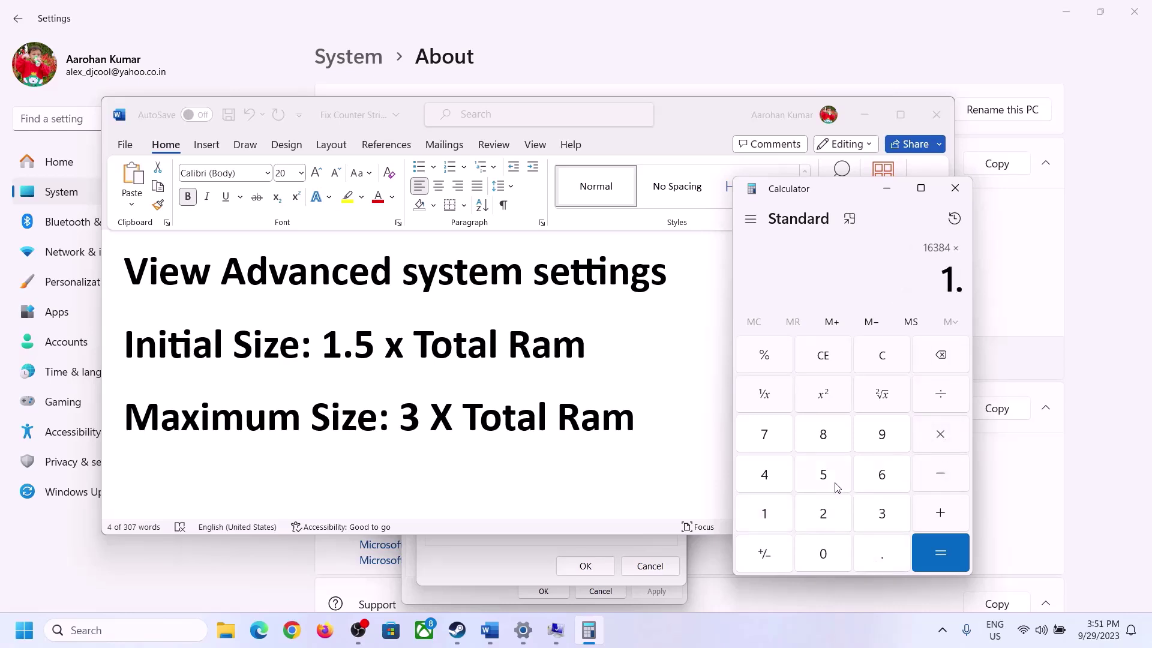
{"action": "left_click", "coordinate": [836, 486]}
{"action": "left_click", "coordinate": [940, 552]}
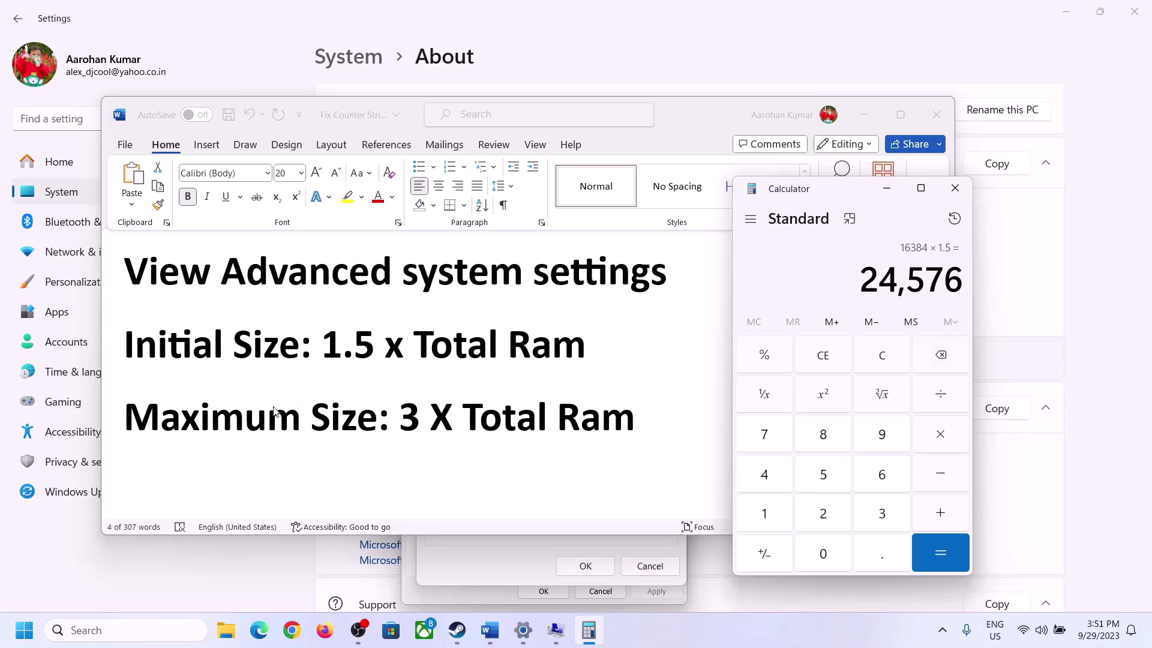
{"action": "left_click", "coordinate": [508, 560]}
{"action": "type", "text": "24576"}
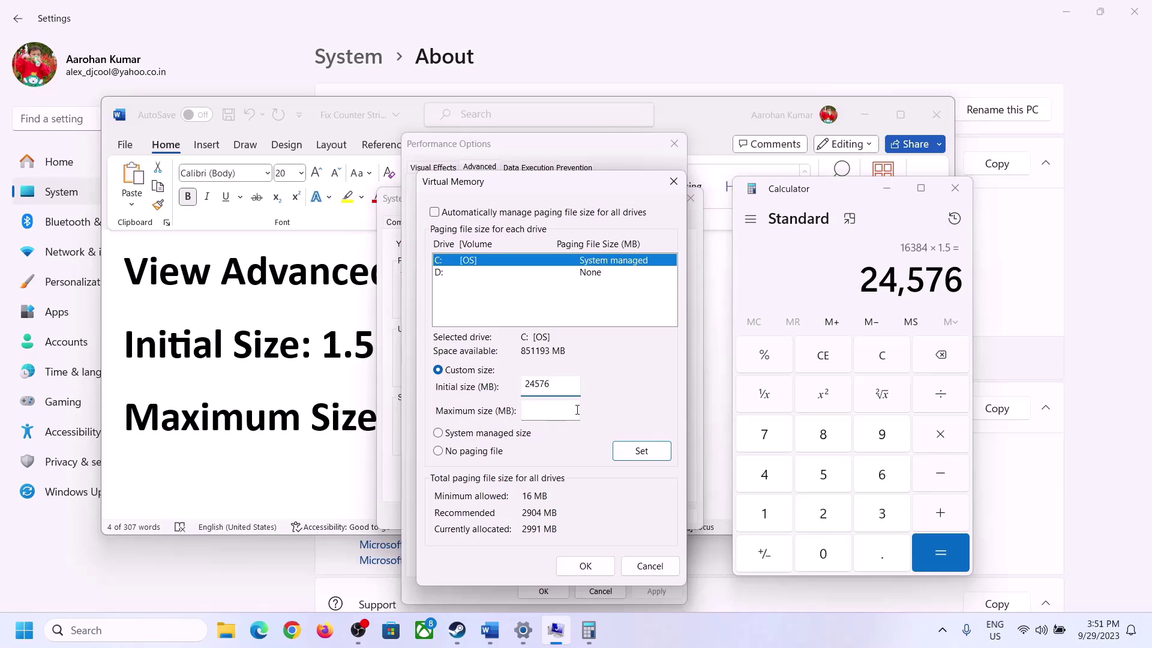
Clear the calculation and recheck the document's maximum size formula and the installed RAM in Windows Settings
{"action": "left_click", "coordinate": [577, 410]}
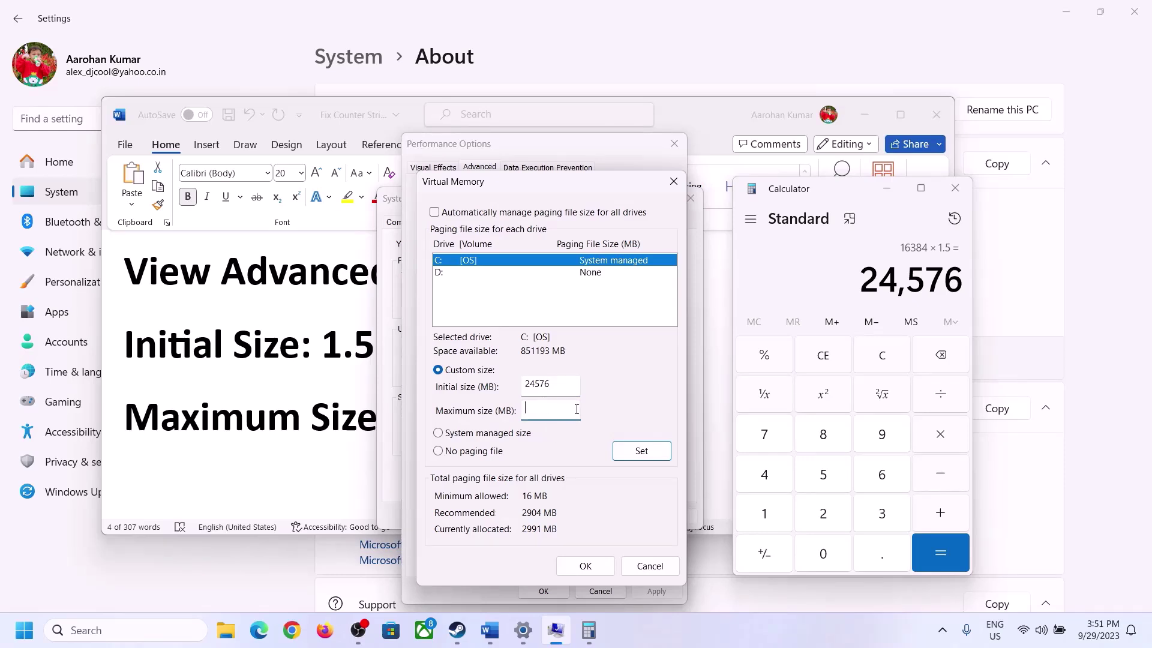
{"action": "left_click", "coordinate": [332, 423]}
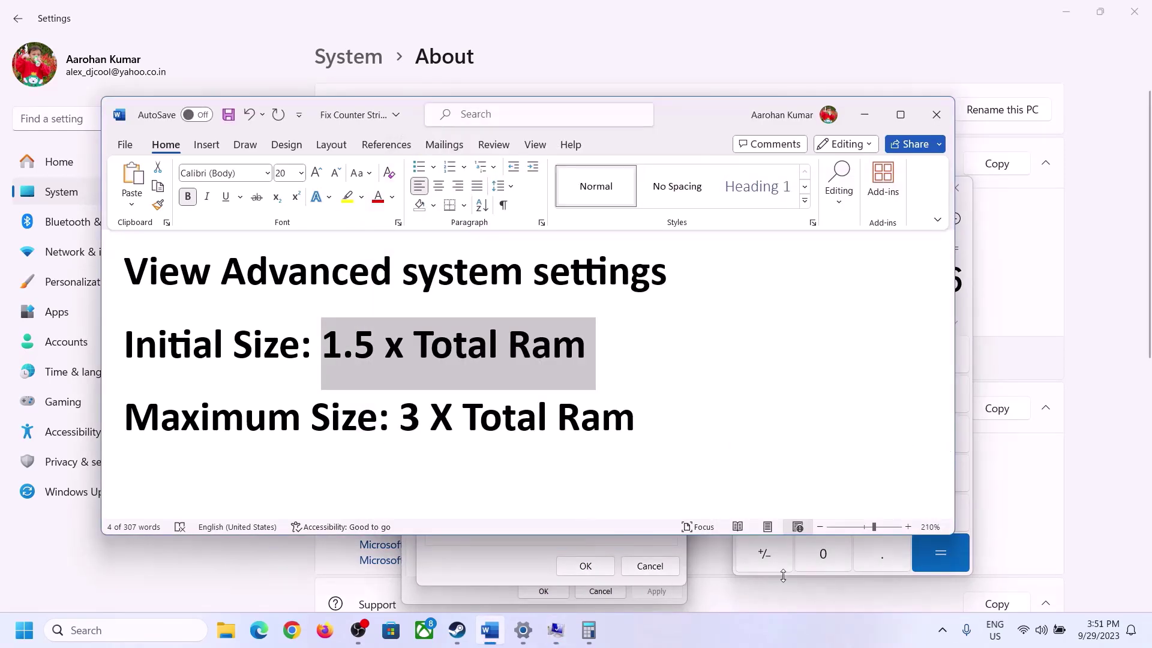
{"action": "left_click", "coordinate": [973, 363]}
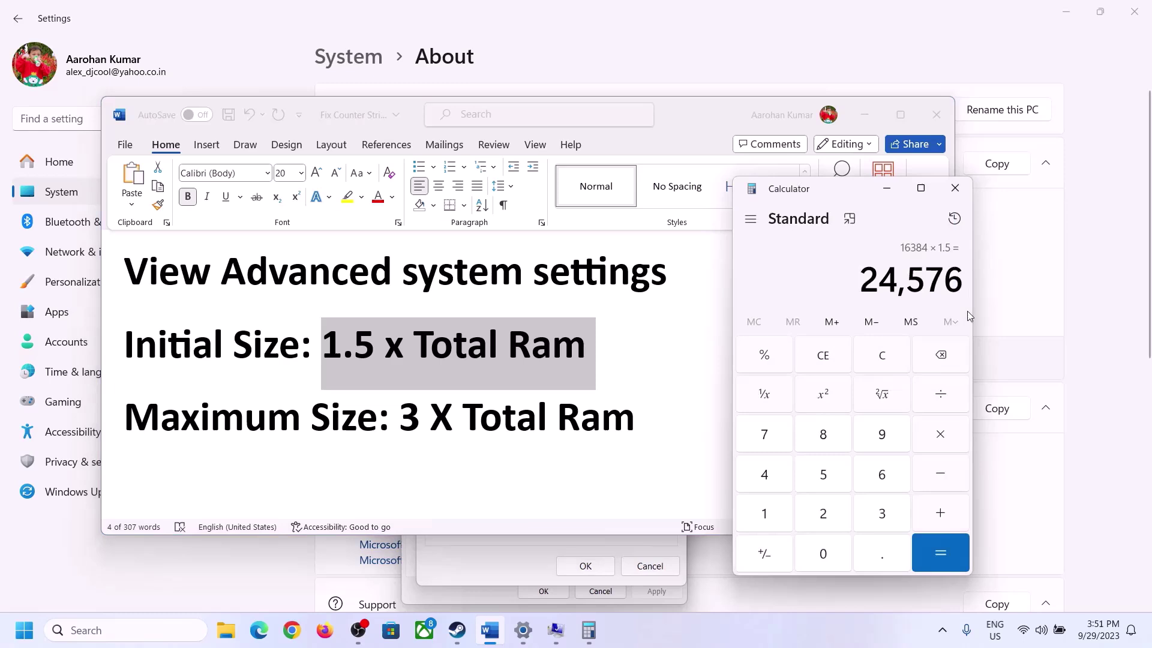
{"action": "left_click", "coordinate": [893, 355]}
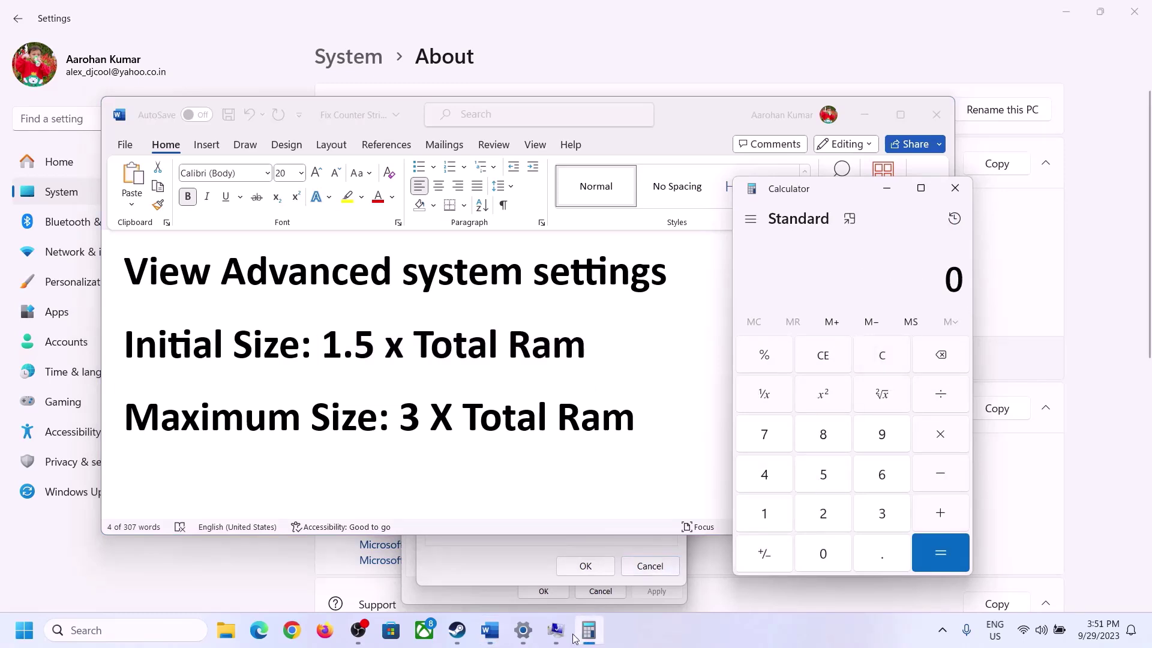
{"action": "left_click", "coordinate": [523, 630]}
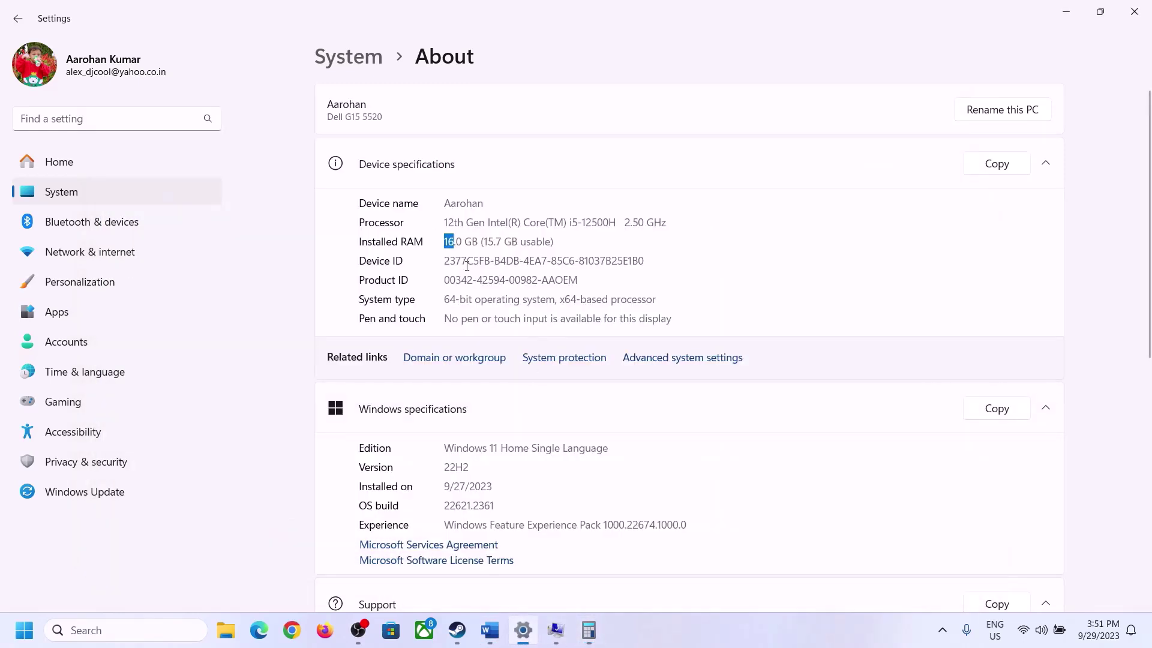
{"action": "left_click", "coordinate": [588, 630]}
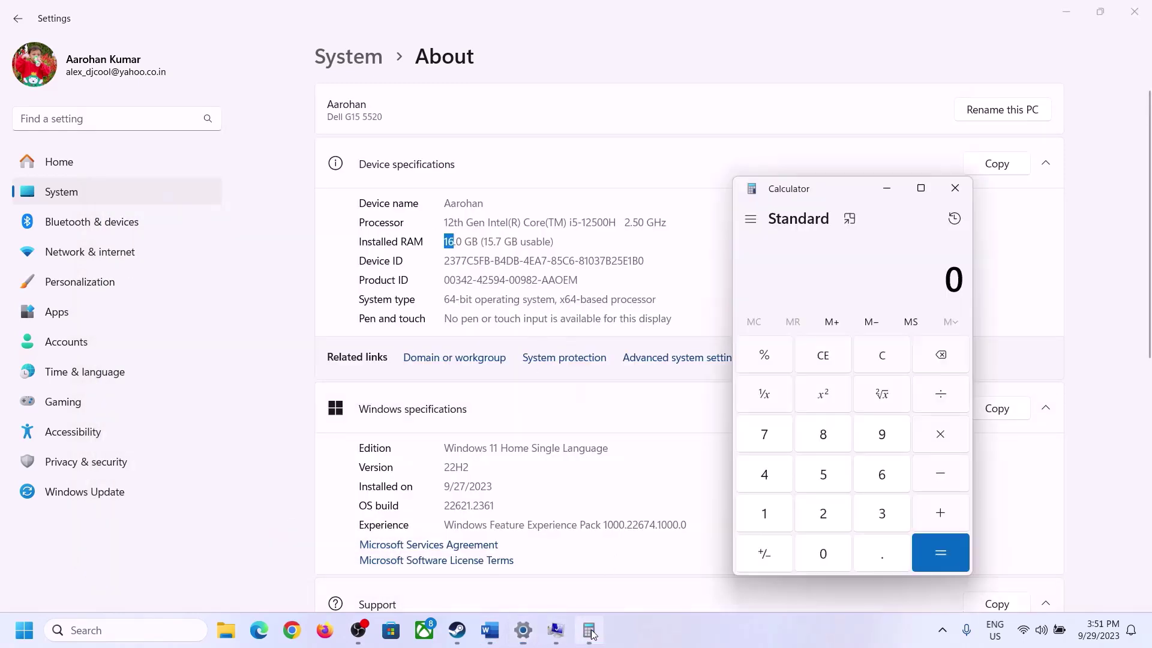
Calculate 16 × 1024 again as the basis for the maximum paging file size
{"action": "left_click", "coordinate": [777, 511]}
{"action": "left_click", "coordinate": [877, 476]}
{"action": "left_click", "coordinate": [937, 435]}
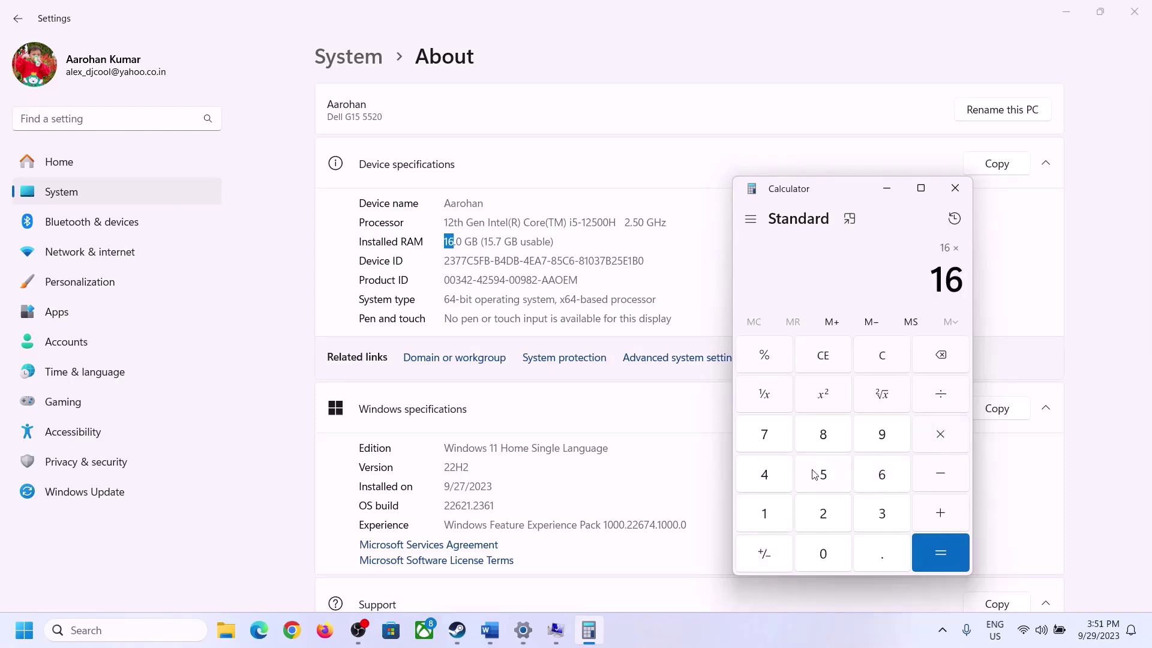
{"action": "left_click", "coordinate": [770, 511]}
{"action": "left_click", "coordinate": [815, 551]}
{"action": "left_click", "coordinate": [820, 513]}
{"action": "left_click", "coordinate": [766, 474]}
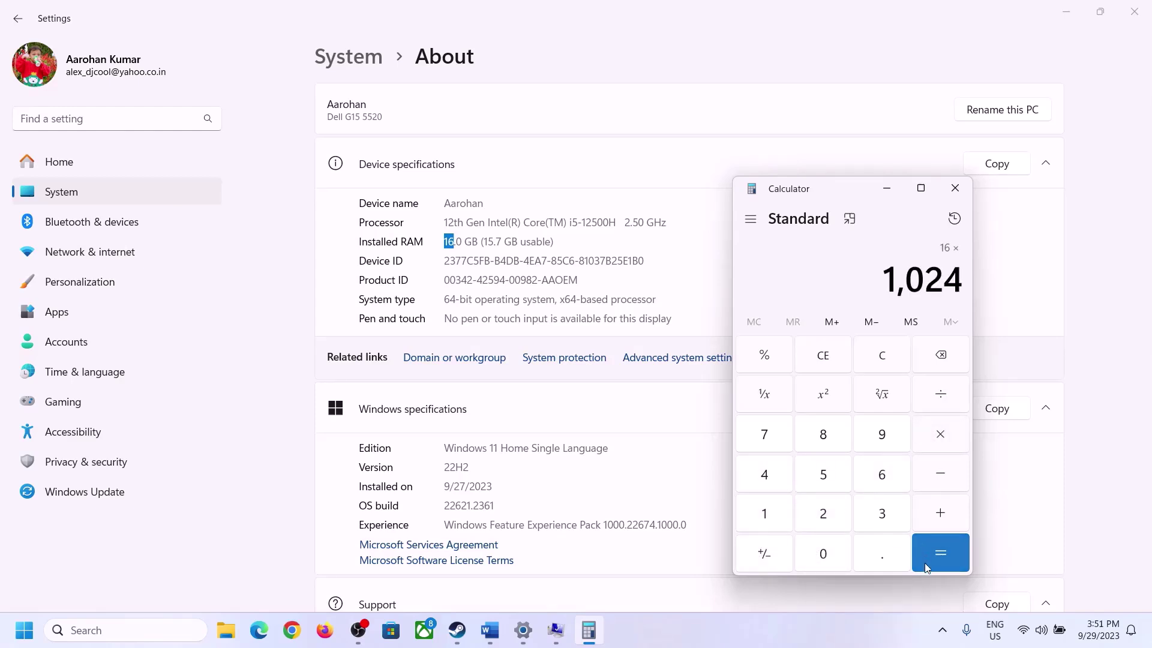
{"action": "left_click", "coordinate": [927, 559]}
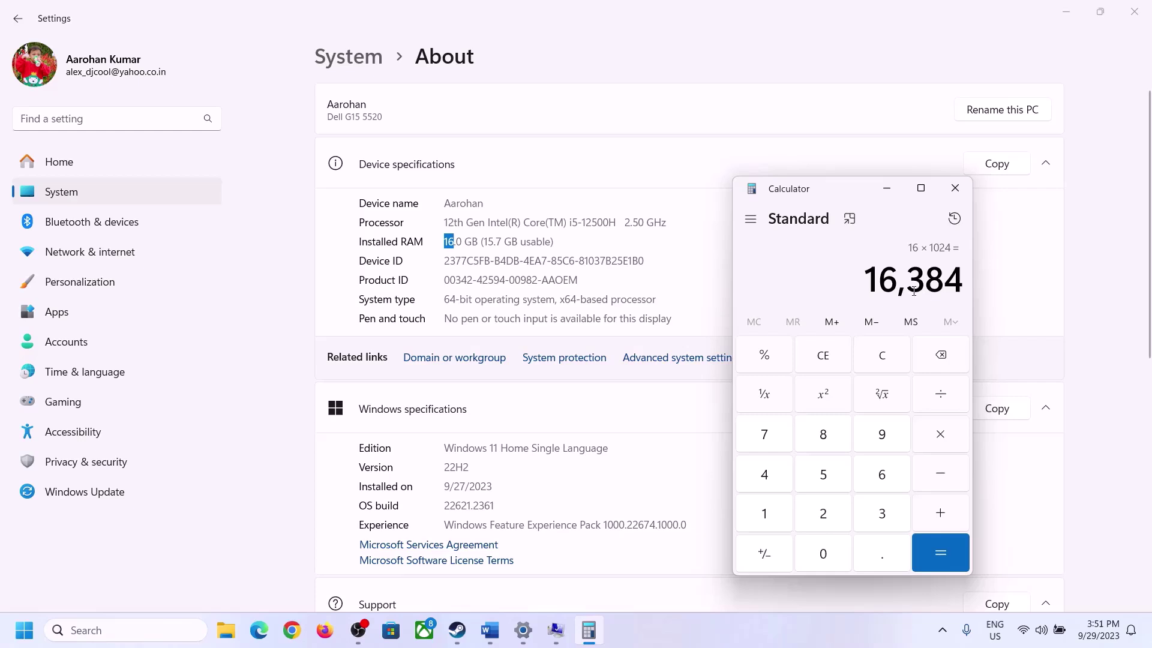
Check the maximum size formula in the Word document and multiply the 16384 result by 3 in Calculator
{"action": "left_click", "coordinate": [490, 630]}
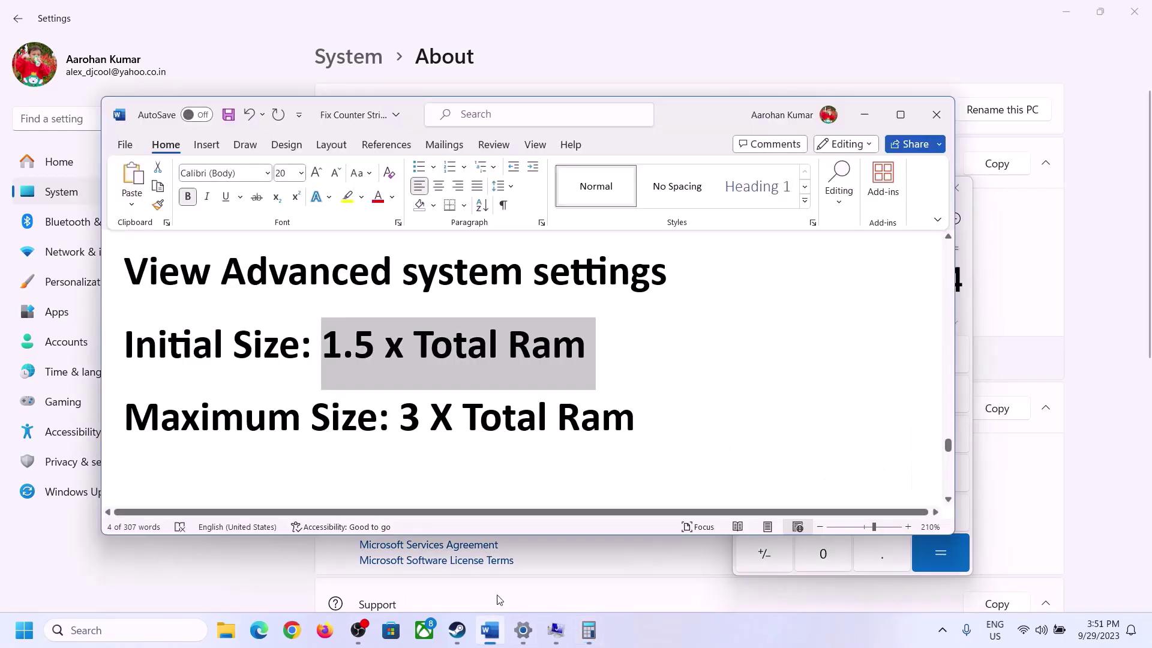
{"action": "left_click", "coordinate": [589, 630]}
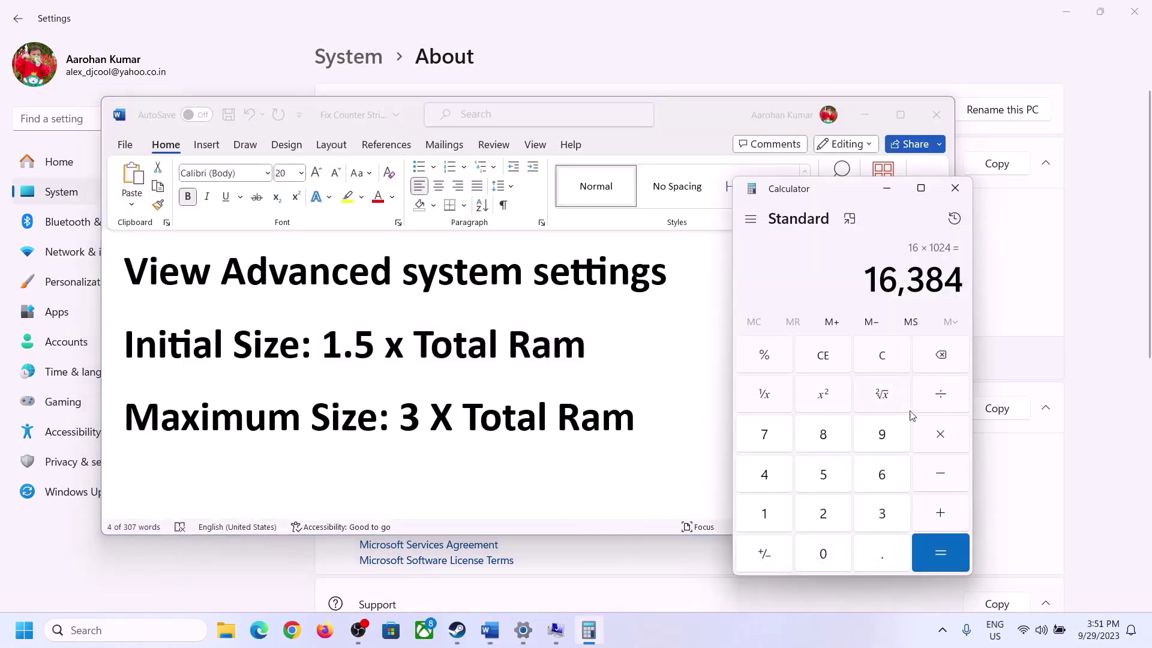
{"action": "left_click", "coordinate": [942, 443]}
{"action": "left_click", "coordinate": [866, 516]}
{"action": "left_click", "coordinate": [949, 551]}
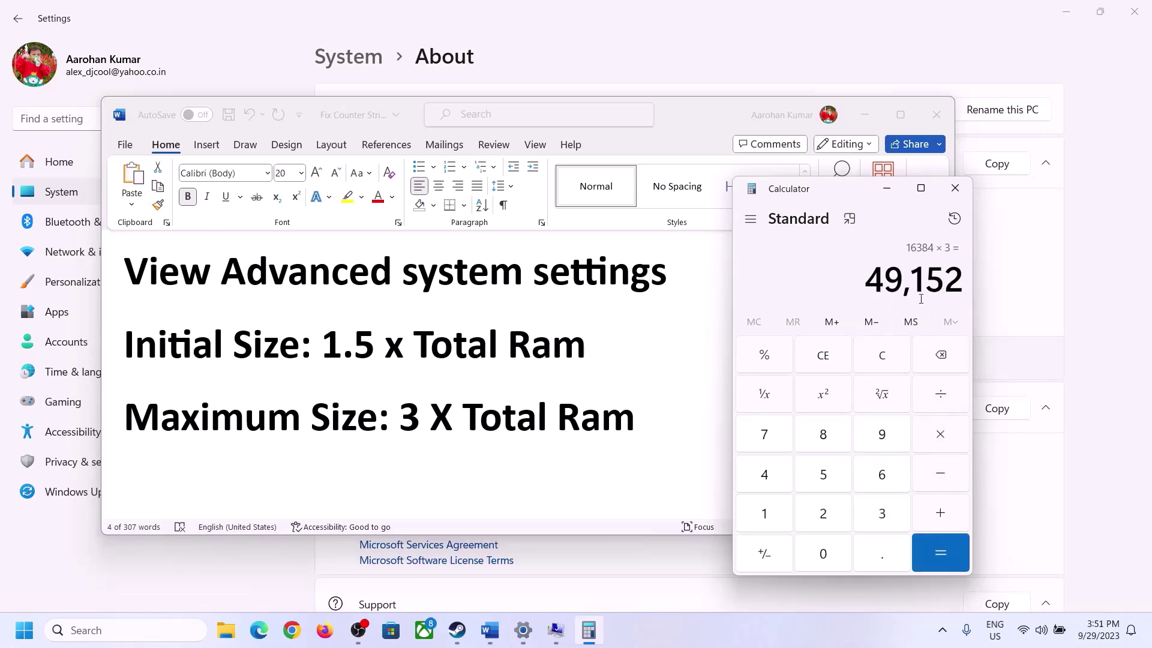
Set the custom maximum paging file size for drive C to 49152 MB and apply the custom range
{"action": "left_click", "coordinate": [555, 636]}
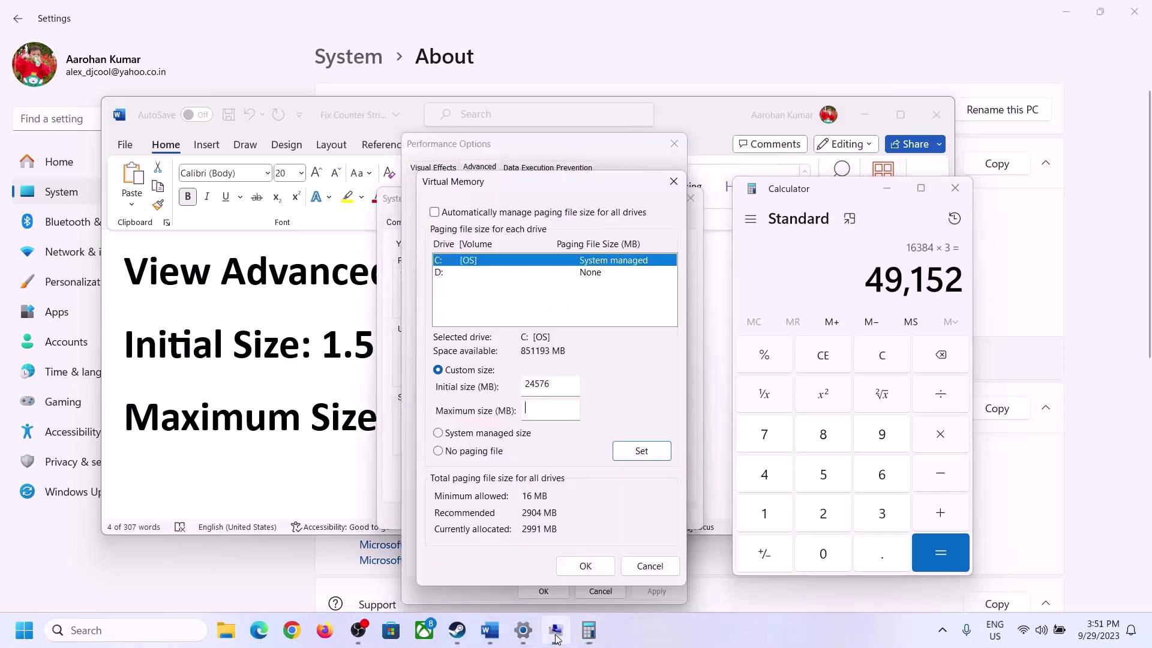
{"action": "type", "text": "49152"}
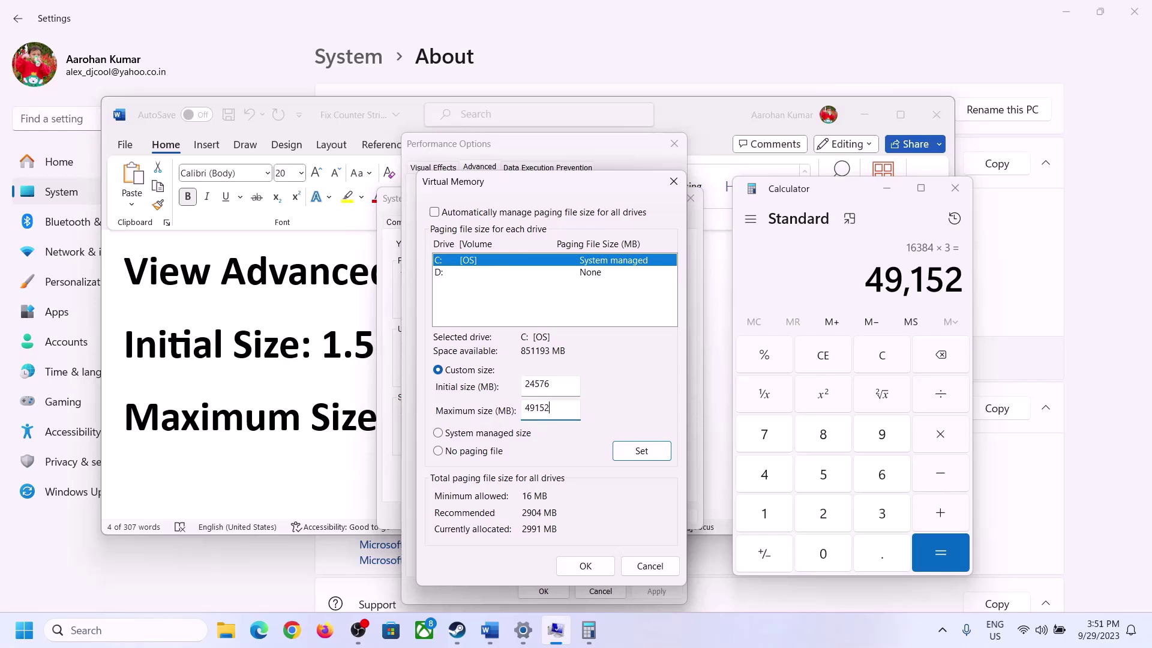
{"action": "left_click", "coordinate": [640, 453]}
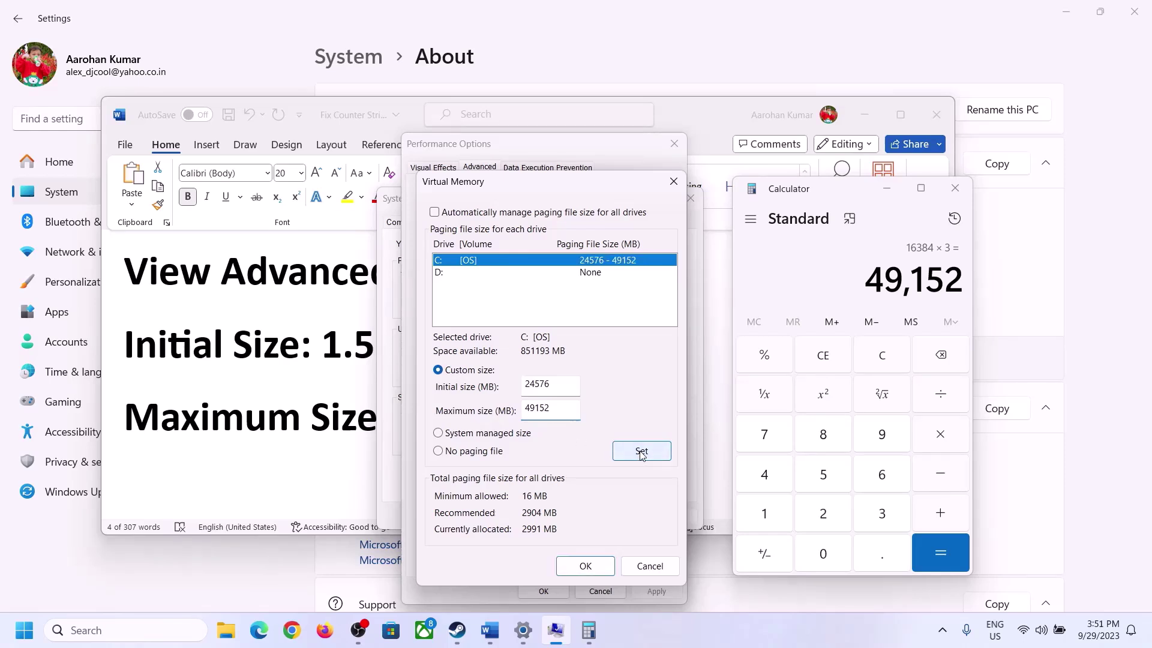
Confirm the Virtual Memory, Performance Options and System Properties dialogs and dismiss the restart prompt without restarting
{"action": "left_click", "coordinate": [584, 566]}
{"action": "left_click", "coordinate": [715, 372]}
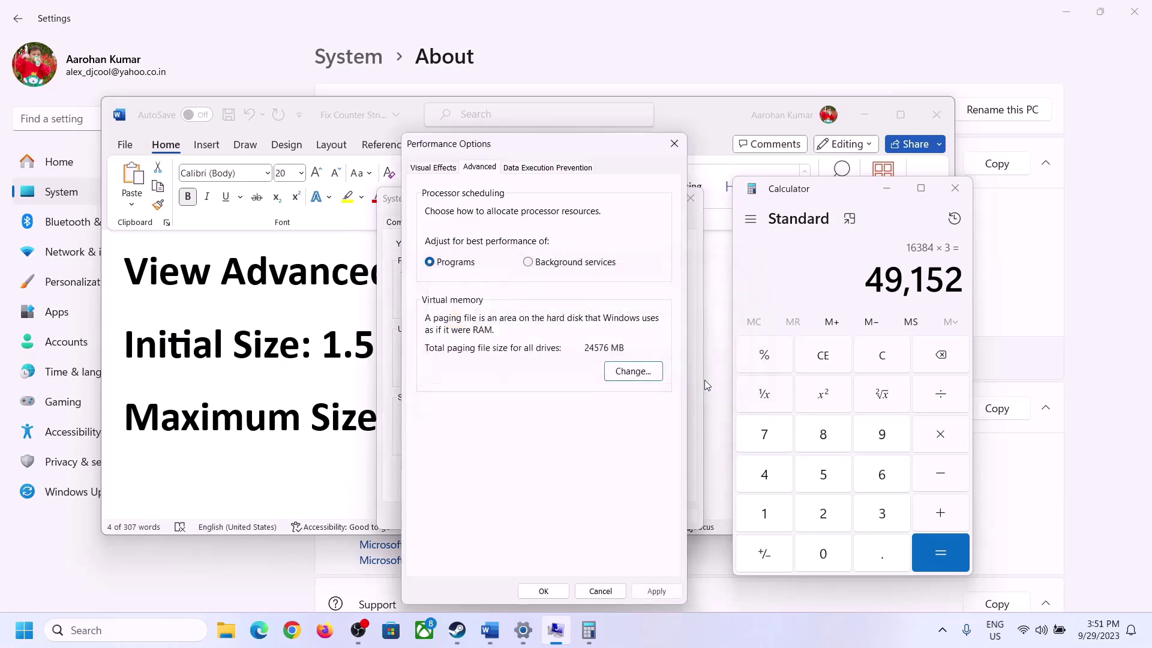
{"action": "left_click", "coordinate": [546, 593]}
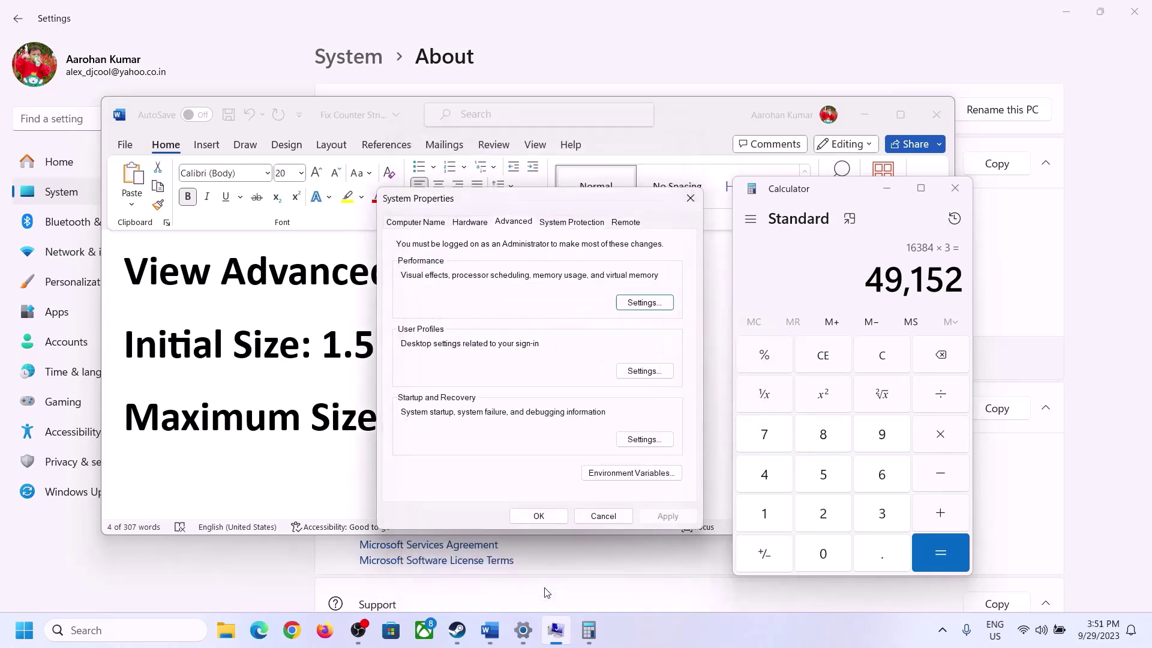
{"action": "left_click", "coordinate": [546, 516]}
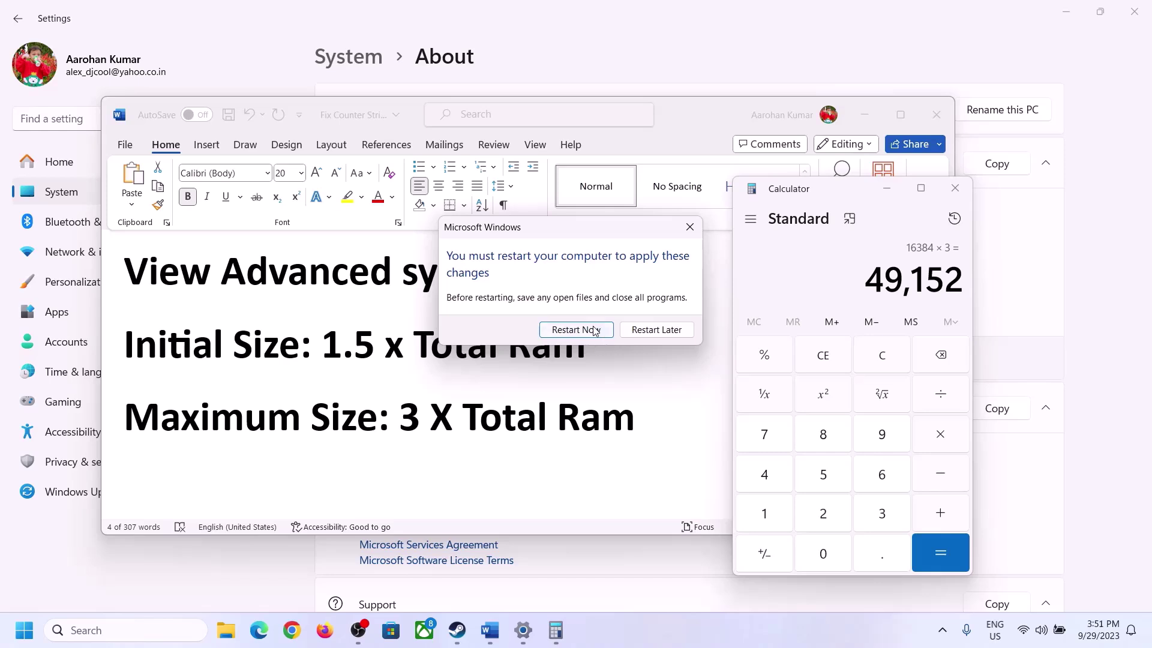
{"action": "left_click", "coordinate": [689, 226]}
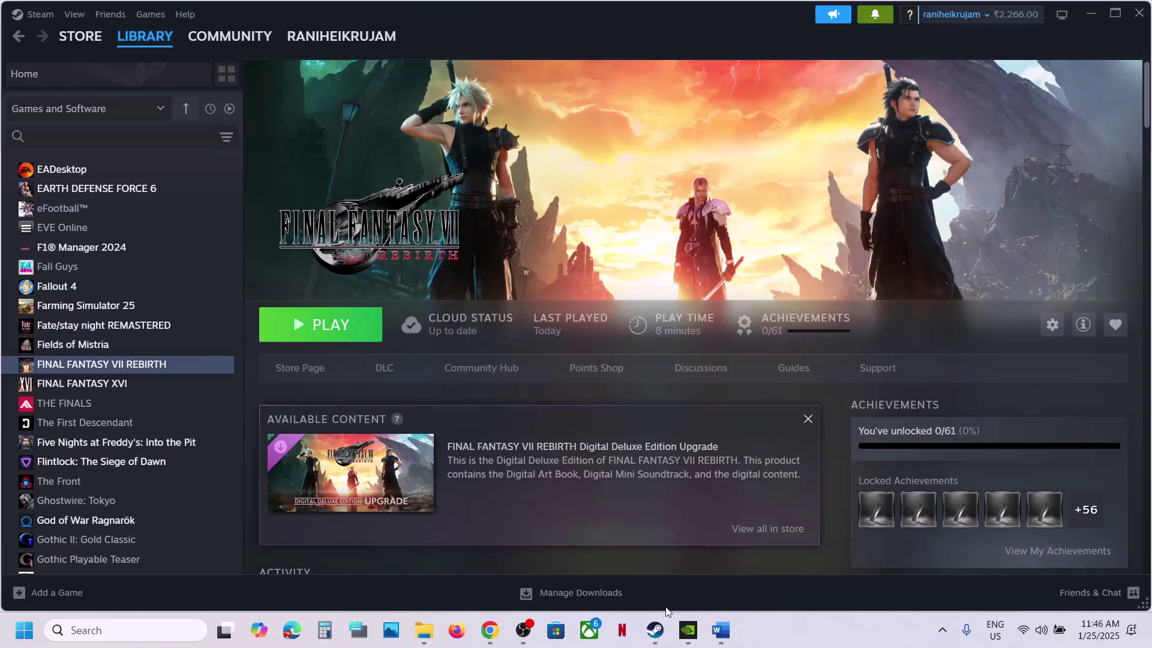
Review Step 19 on updating the BIOS in the Word document and check the laptop's battery level
{"action": "left_click", "coordinate": [720, 630]}
{"action": "scroll", "coordinate": [436, 431], "scroll_direction": "down", "scroll_amount": 5}
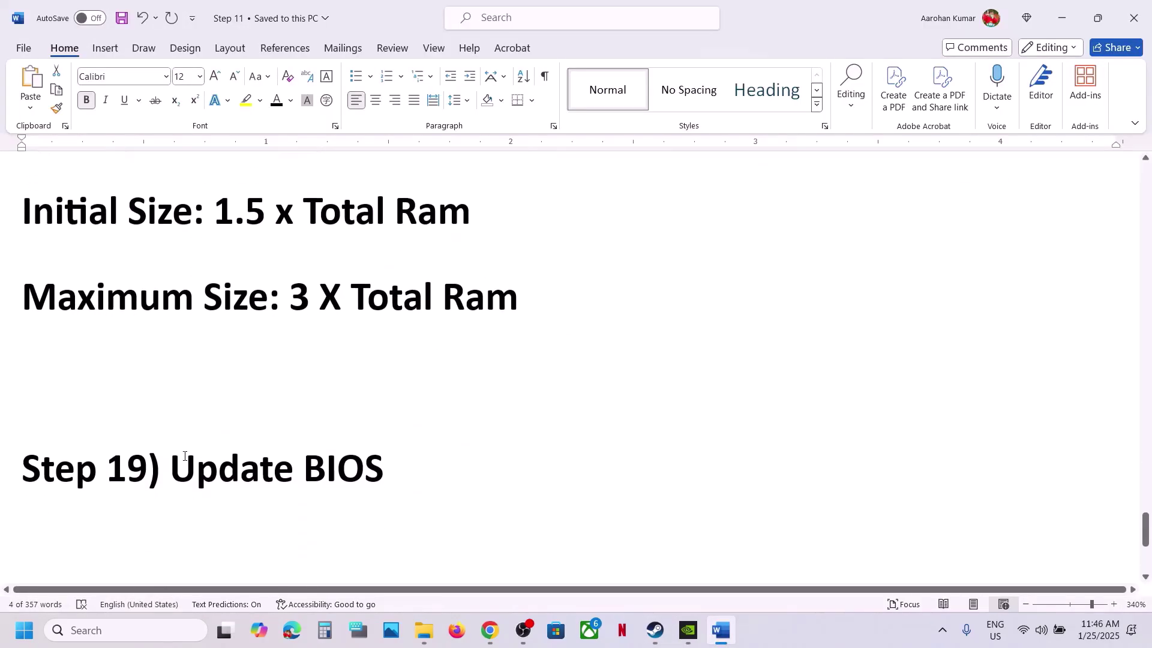
{"action": "left_click_drag", "start_coordinate": [173, 461], "coordinate": [416, 484]}
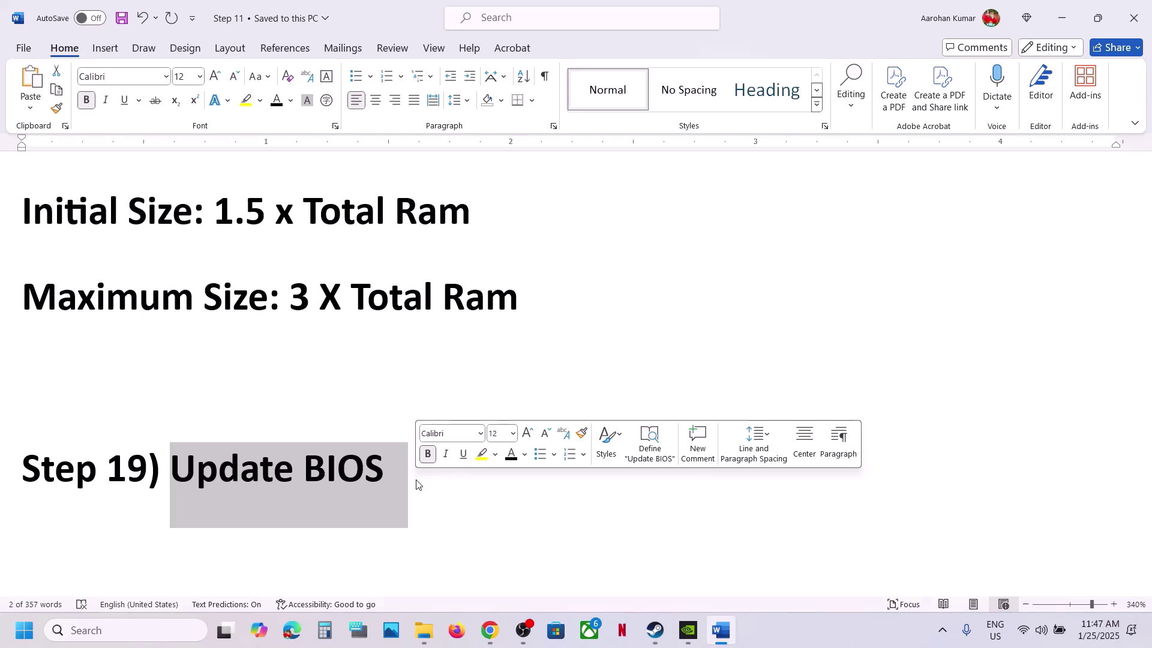
{"action": "left_click", "coordinate": [1041, 630]}
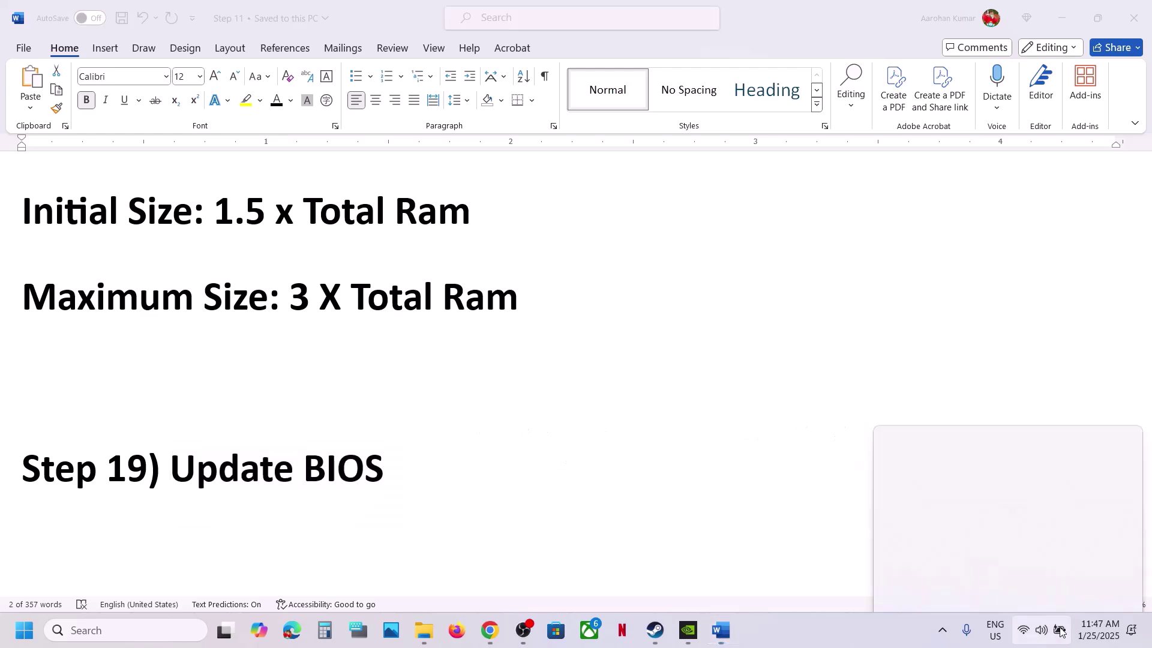
{"action": "mouse_move", "coordinate": [913, 585]}
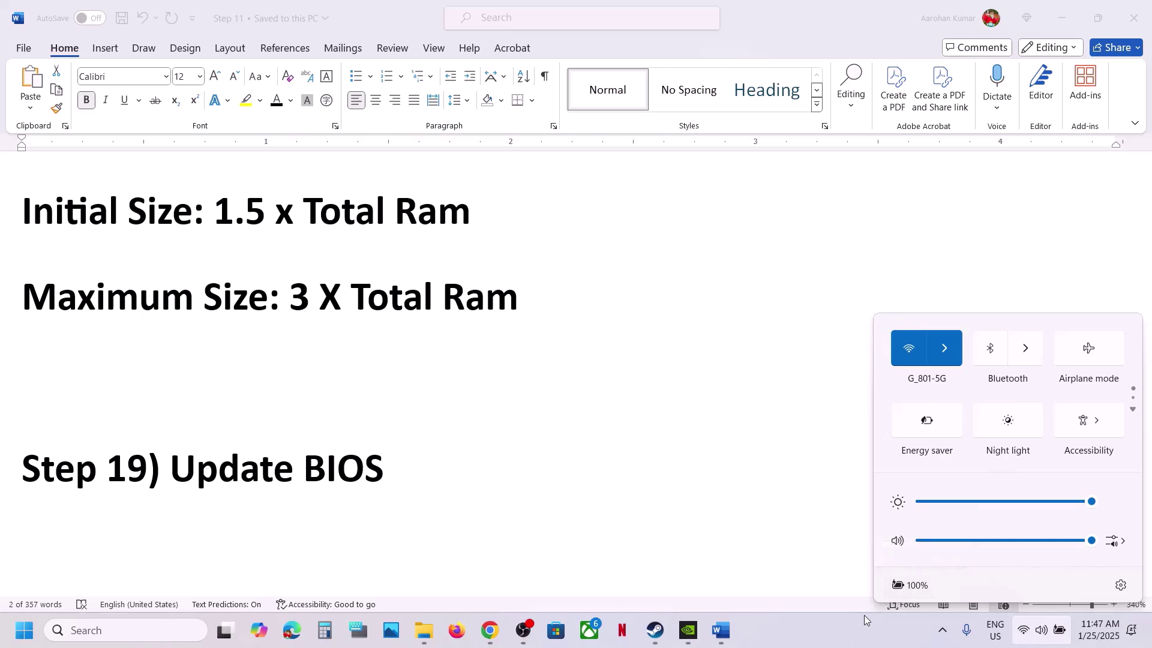
{"action": "left_click", "coordinate": [844, 628]}
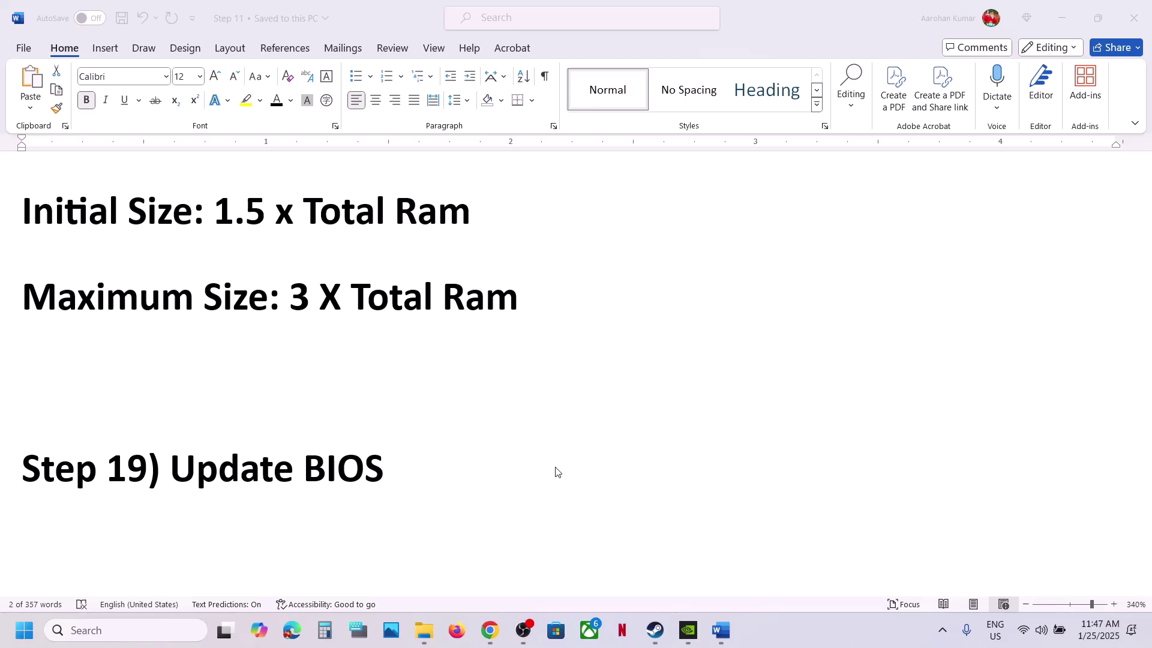
{"action": "key", "text": "ctrl+shift+Left"}
{"action": "key", "text": "ctrl+shift+Left"}
Read Step 20 in the document and show the Manage options with Uninstall for FINAL FANTASY VII REBIRTH in Steam
{"action": "scroll", "coordinate": [466, 458], "scroll_direction": "down", "scroll_amount": 5}
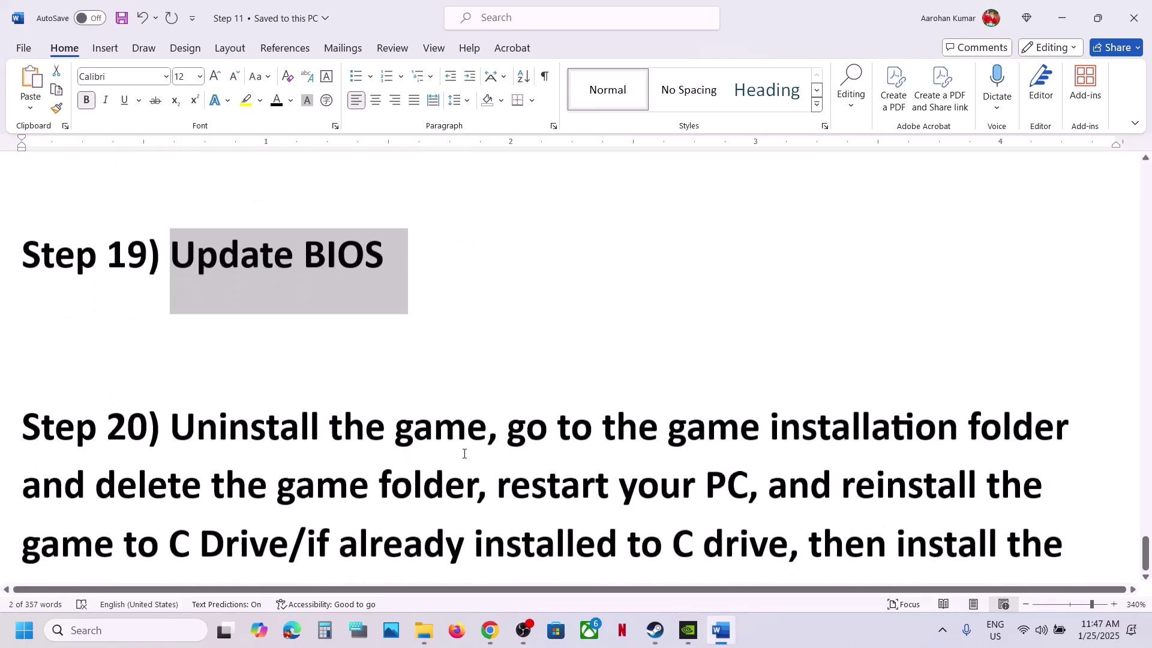
{"action": "left_click_drag", "start_coordinate": [174, 331], "coordinate": [369, 557]}
{"action": "left_click", "coordinate": [655, 630]}
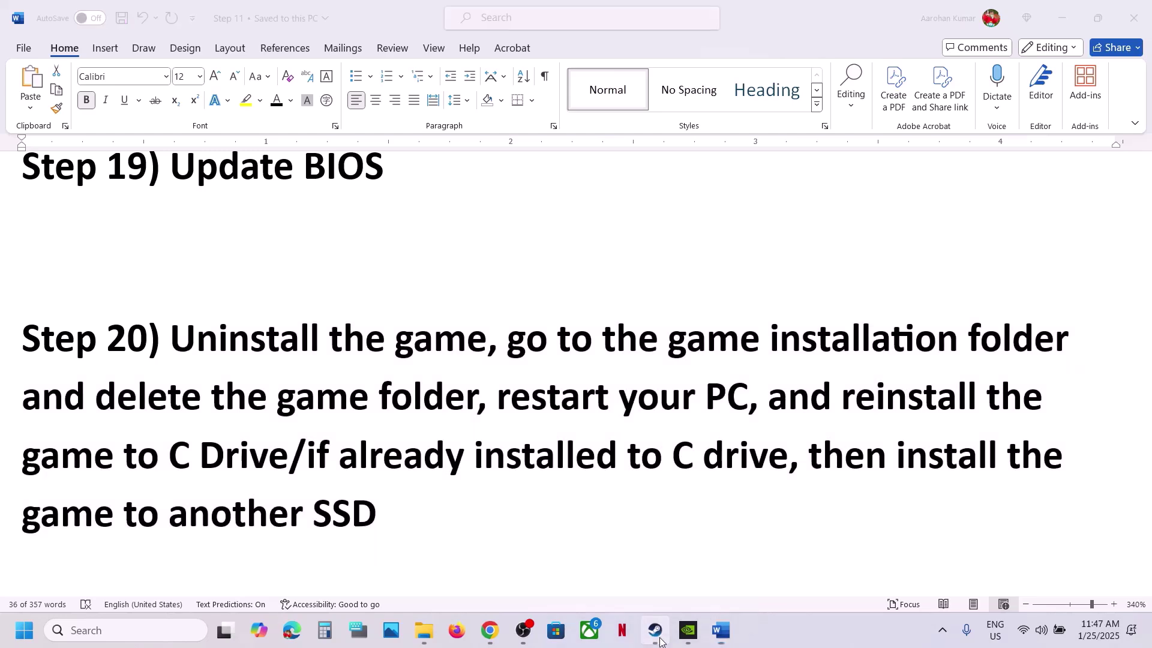
{"action": "right_click", "coordinate": [132, 365]}
{"action": "mouse_move", "coordinate": [220, 447]}
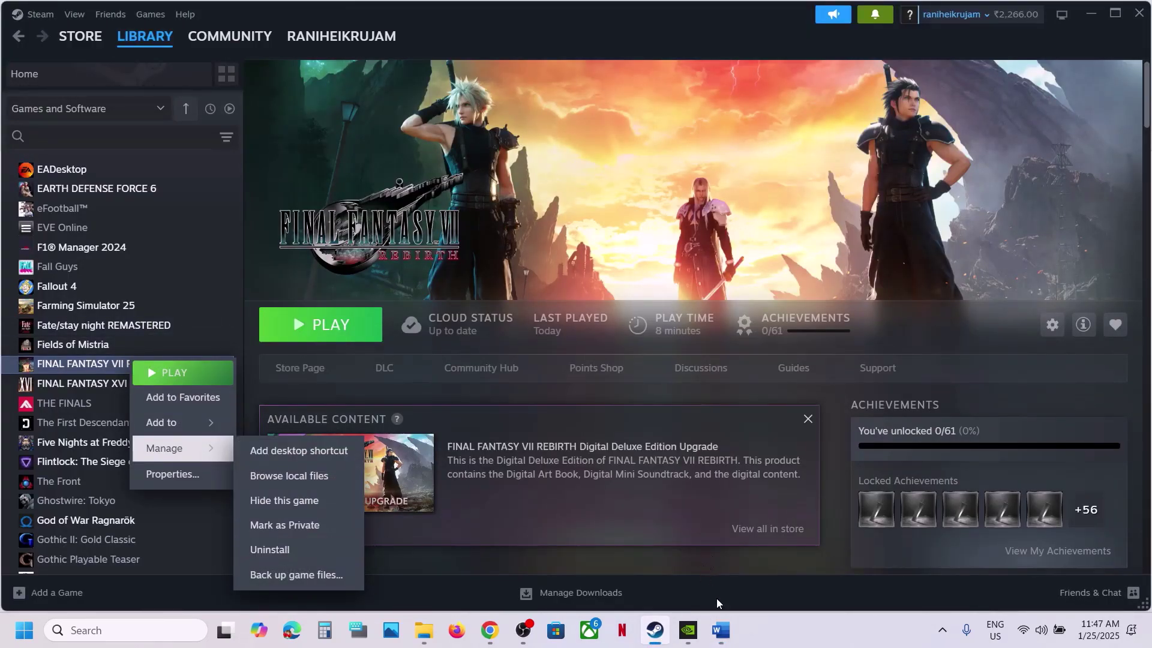
Switch to Word to read Step 20's instructions on deleting the game folder, restarting and reinstalling to another drive, and return to Steam
{"action": "left_click", "coordinate": [721, 629]}
{"action": "left_click", "coordinate": [765, 361]}
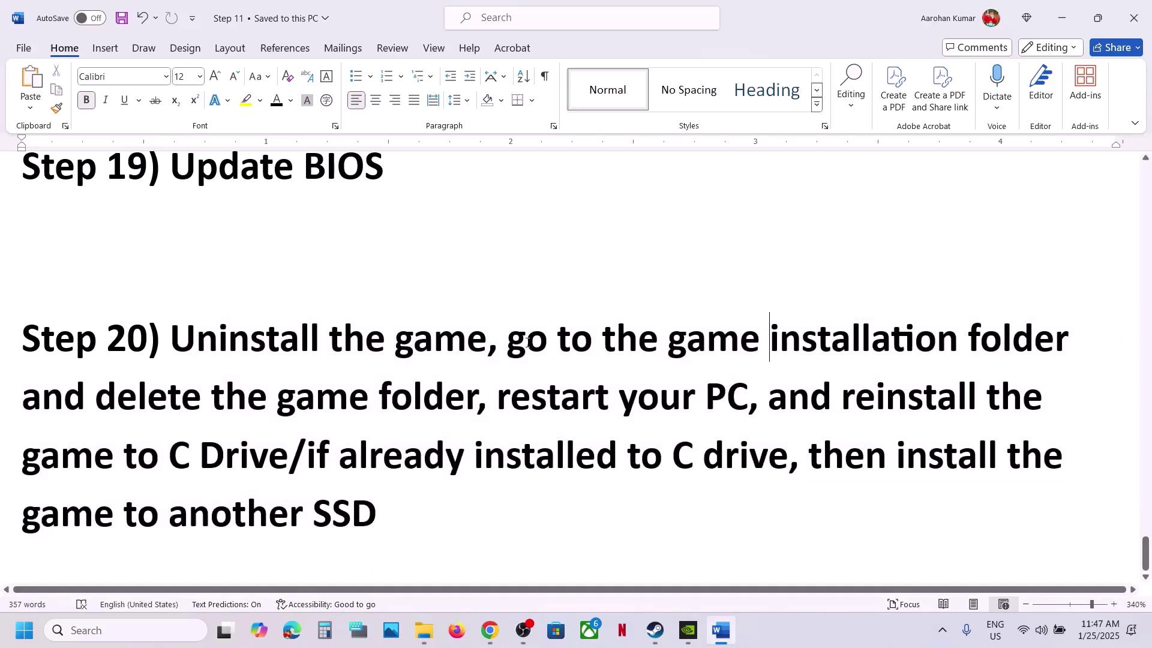
{"action": "left_click_drag", "start_coordinate": [507, 339], "coordinate": [1046, 393]}
{"action": "left_click_drag", "start_coordinate": [915, 376], "coordinate": [282, 461]}
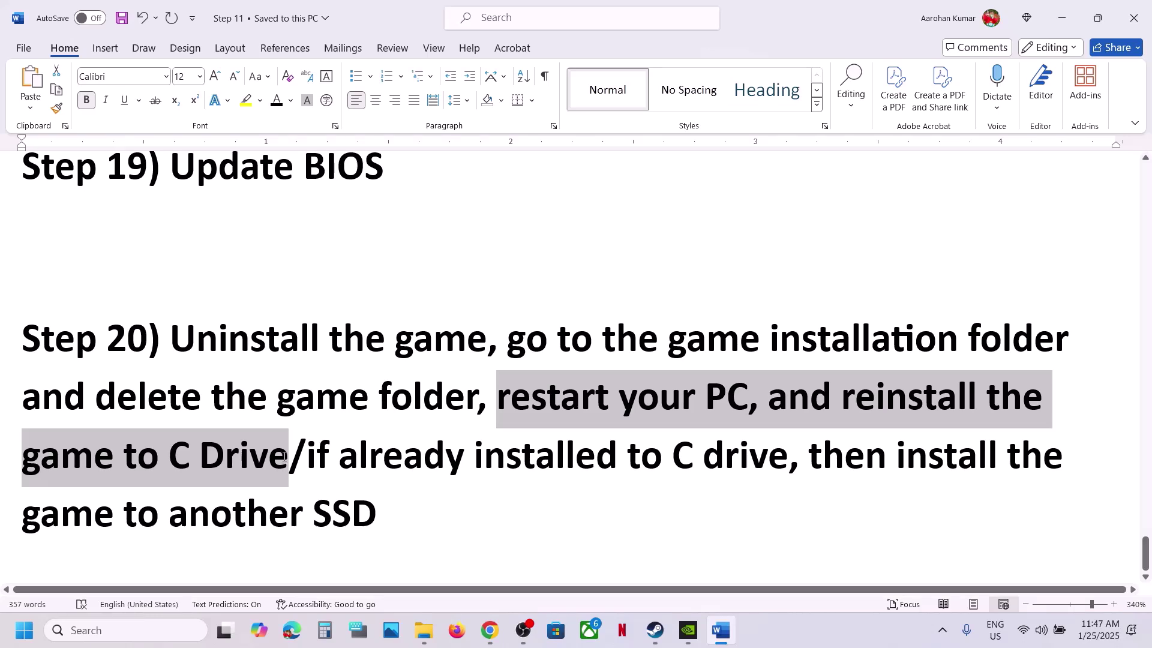
{"action": "left_click", "coordinate": [169, 457]}
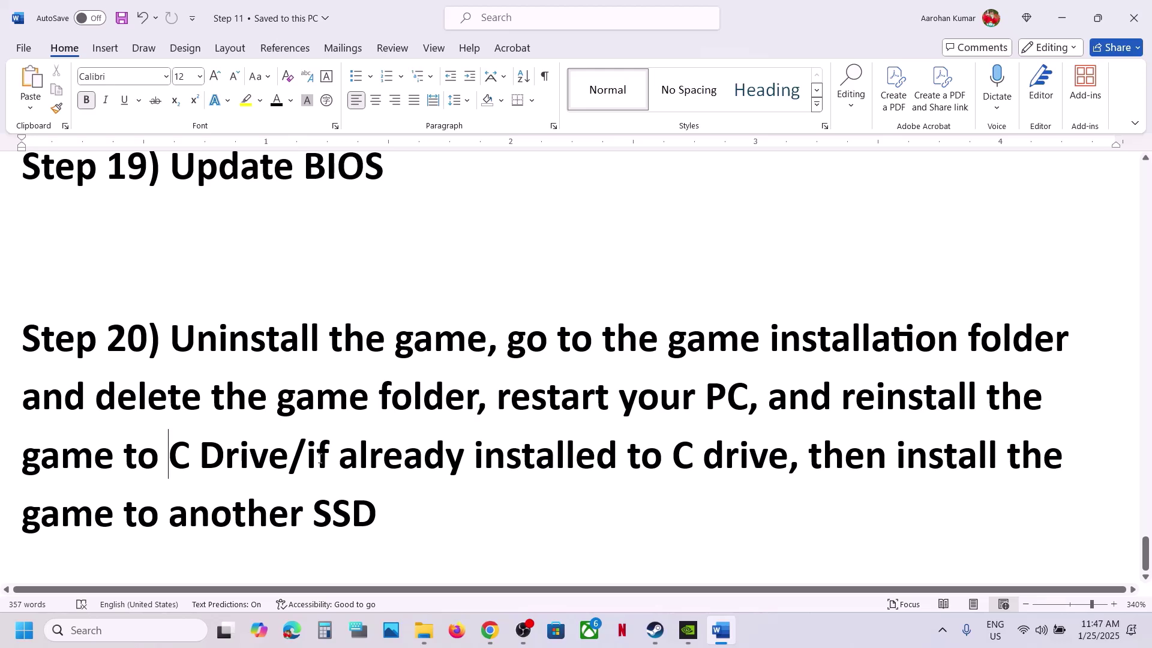
{"action": "left_click_drag", "start_coordinate": [332, 458], "coordinate": [917, 444]}
{"action": "left_click", "coordinate": [924, 453]}
{"action": "left_click_drag", "start_coordinate": [122, 504], "coordinate": [408, 514]}
{"action": "left_click", "coordinate": [408, 516]}
{"action": "left_click", "coordinate": [655, 630]}
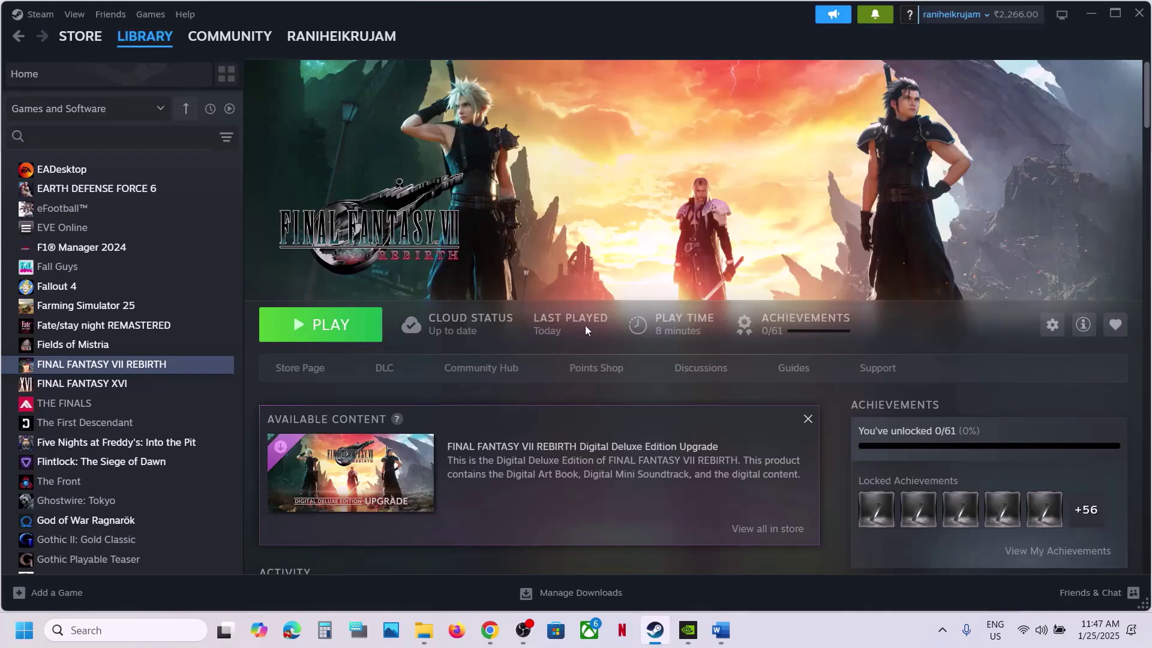